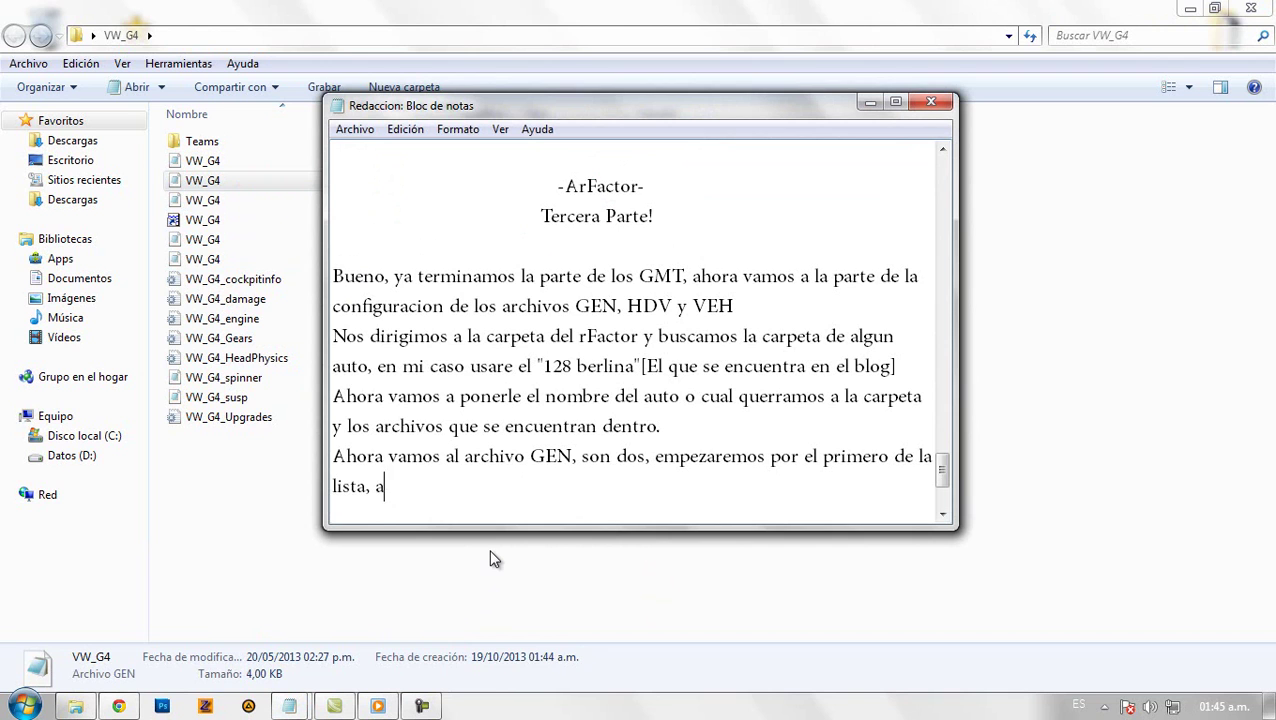
# Continue the last sentence of the Redaccion note with "aqui reemplazan lo que diga berlina por el nombre de los archivos, en".
pyautogui.write('reemplazan lo')
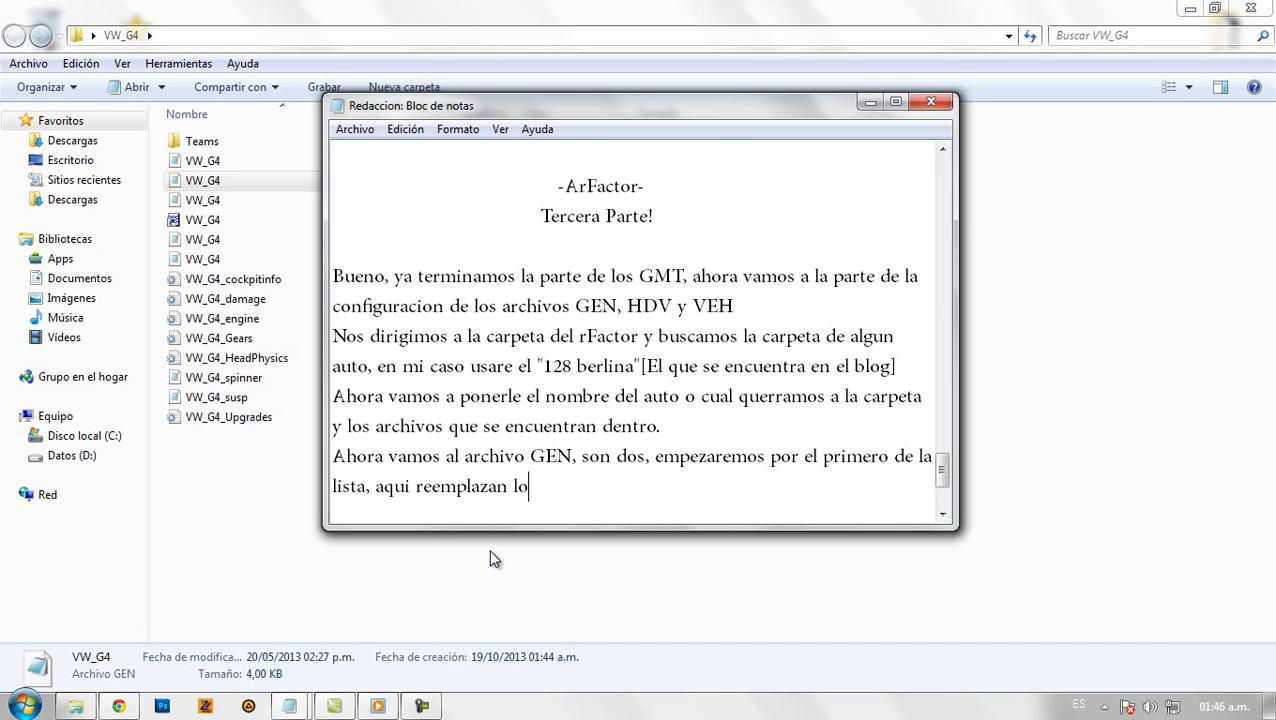
pyautogui.write(' que diga berlina por el nom')
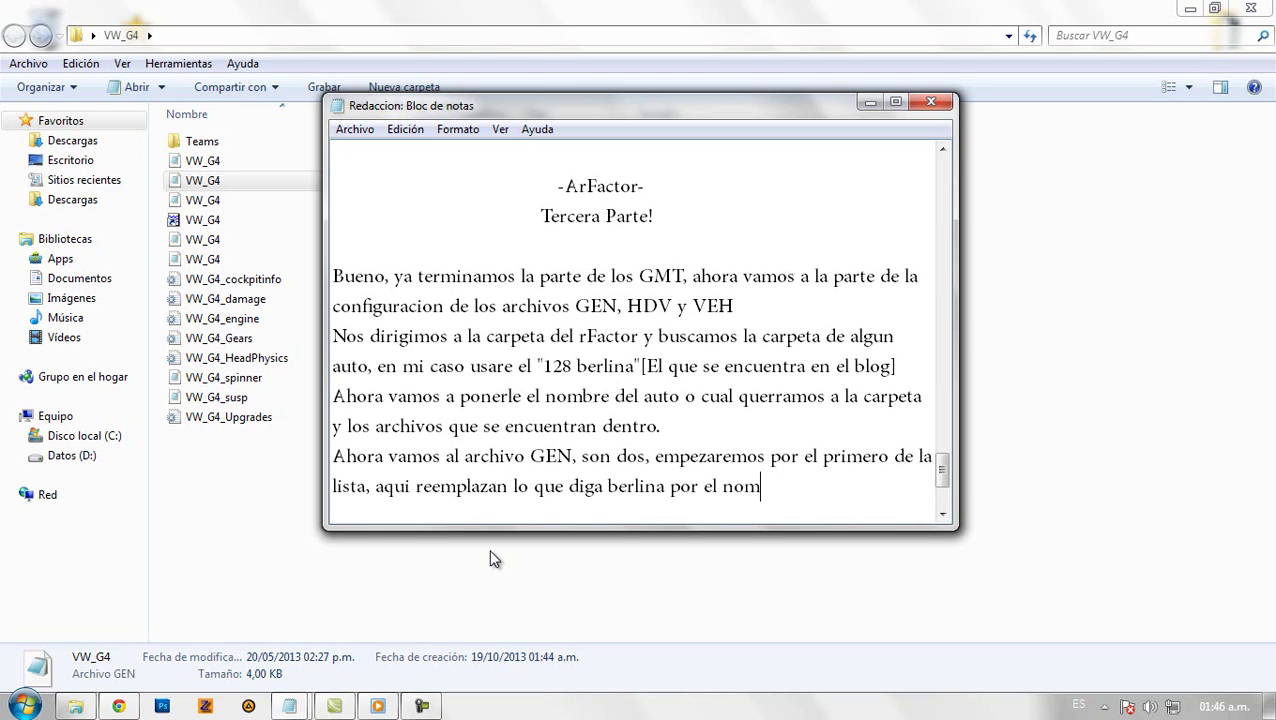
pyautogui.write('bre de los archivo')
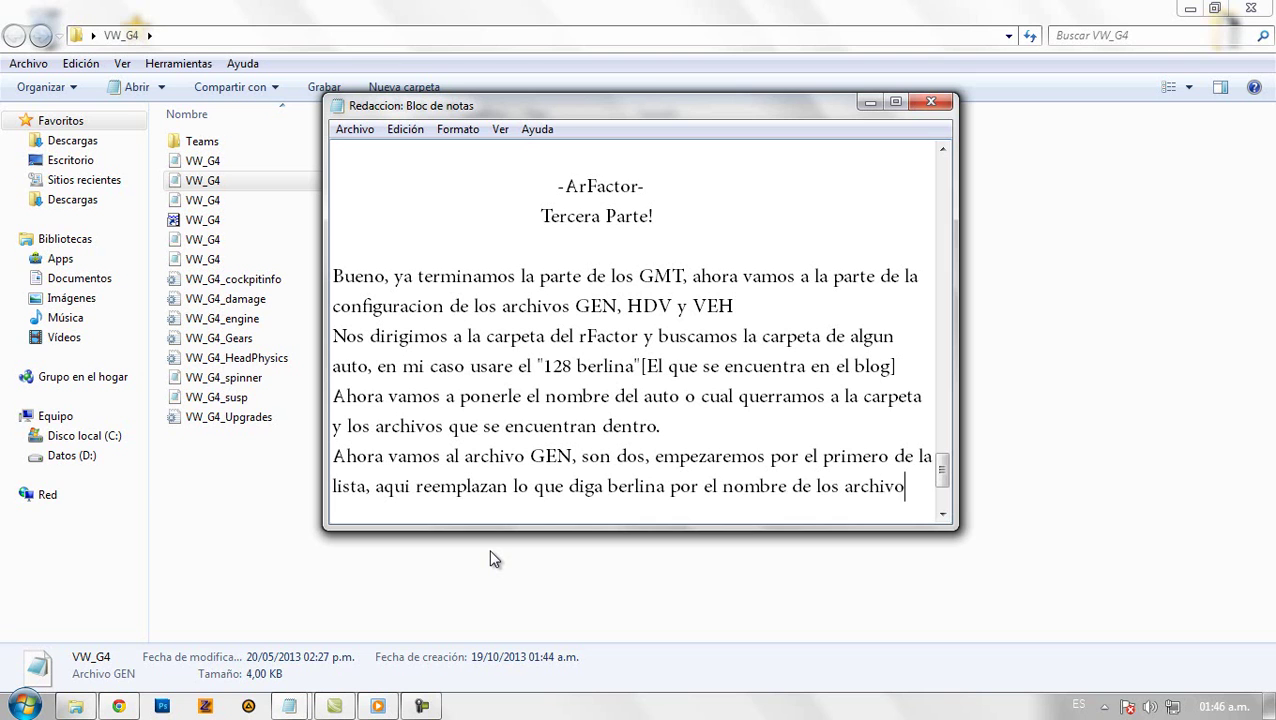
pyautogui.write('s, en')
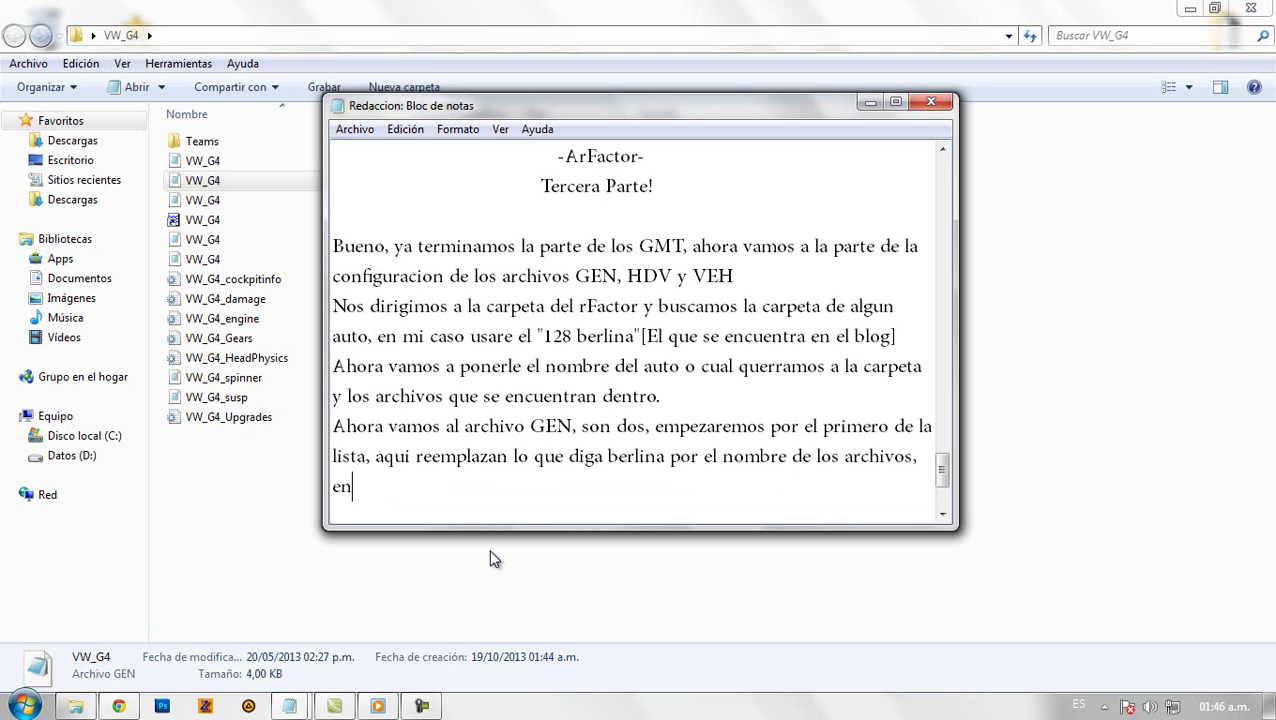
# Finish the sentence with "el primer caso es el directorio de la carpeta que tambien tiene el mismo nombre." and start a new line.
pyautogui.write(' el primer caso es el directorio de la carpeta que ta')
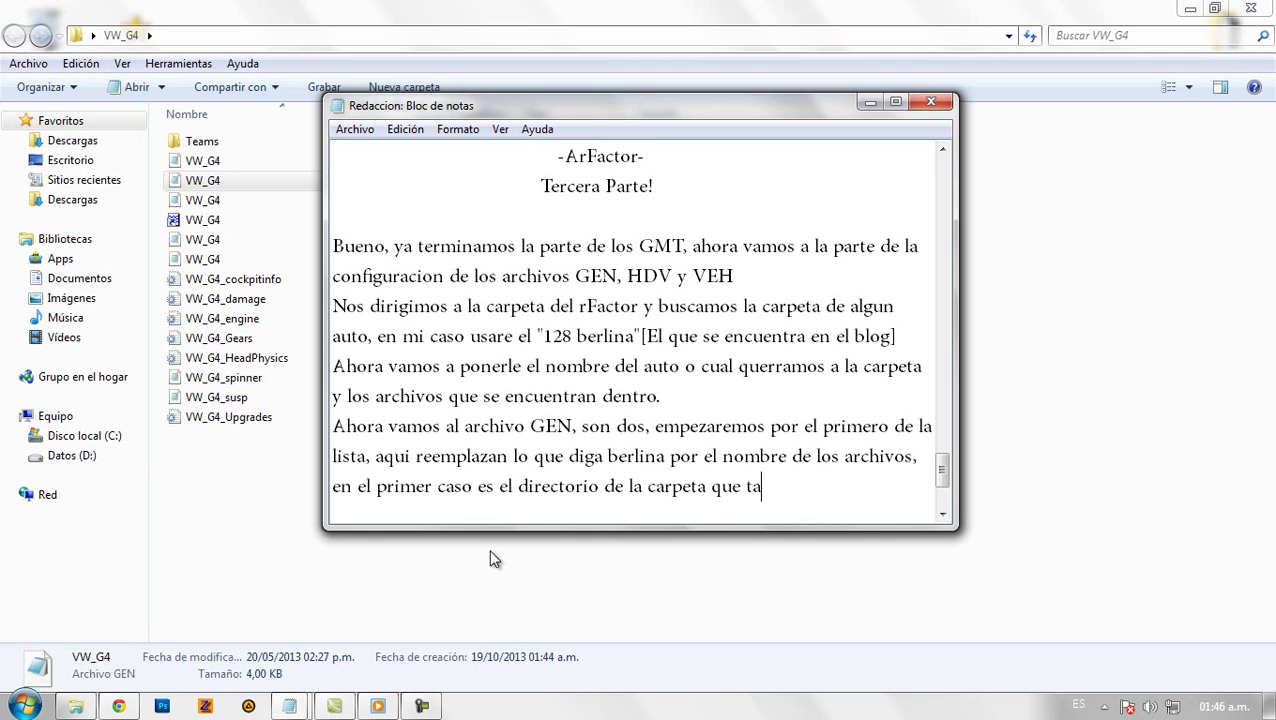
pyautogui.write('mbien tiene el mismo nomb')
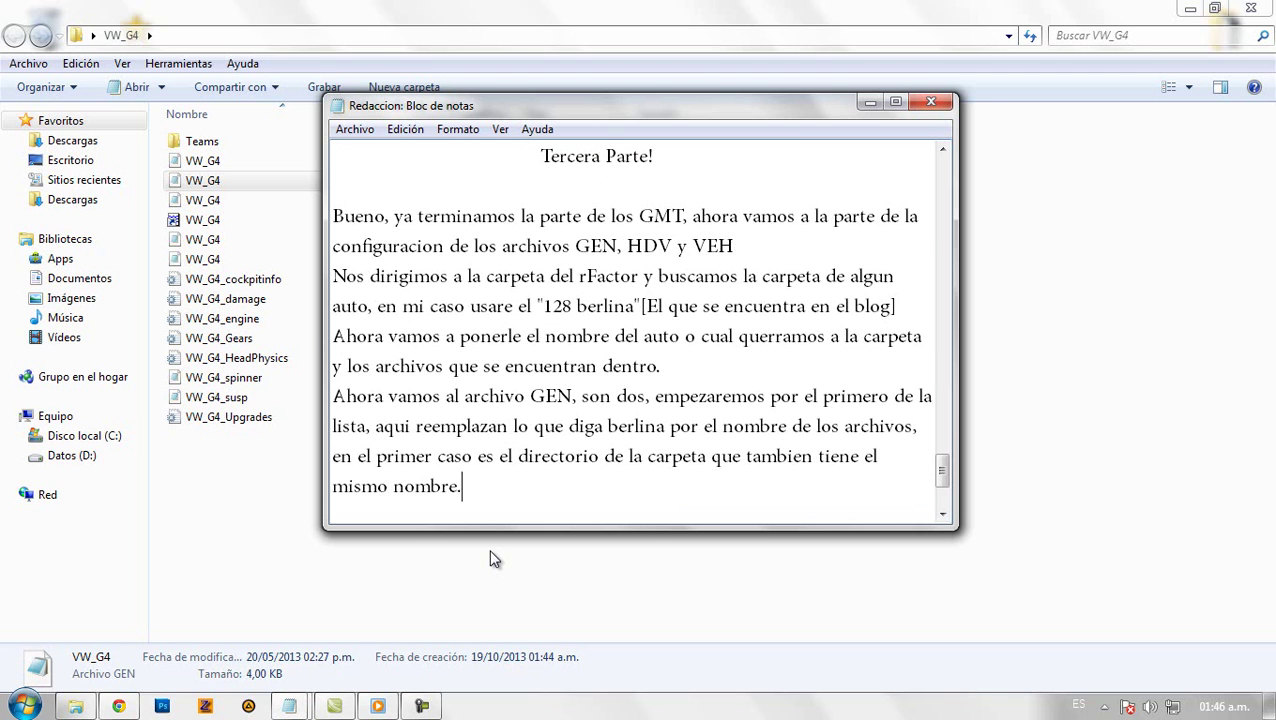
pyautogui.write('re.')
pyautogui.press('Return')
# In the VW_G4 GEN file, set the first two search paths to <VEHDIR>ArF/VW_G4/ and <VEHDIR>VW_G4/, and the MASFile to VW_G4.MAS.
pyautogui.click(490, 556)
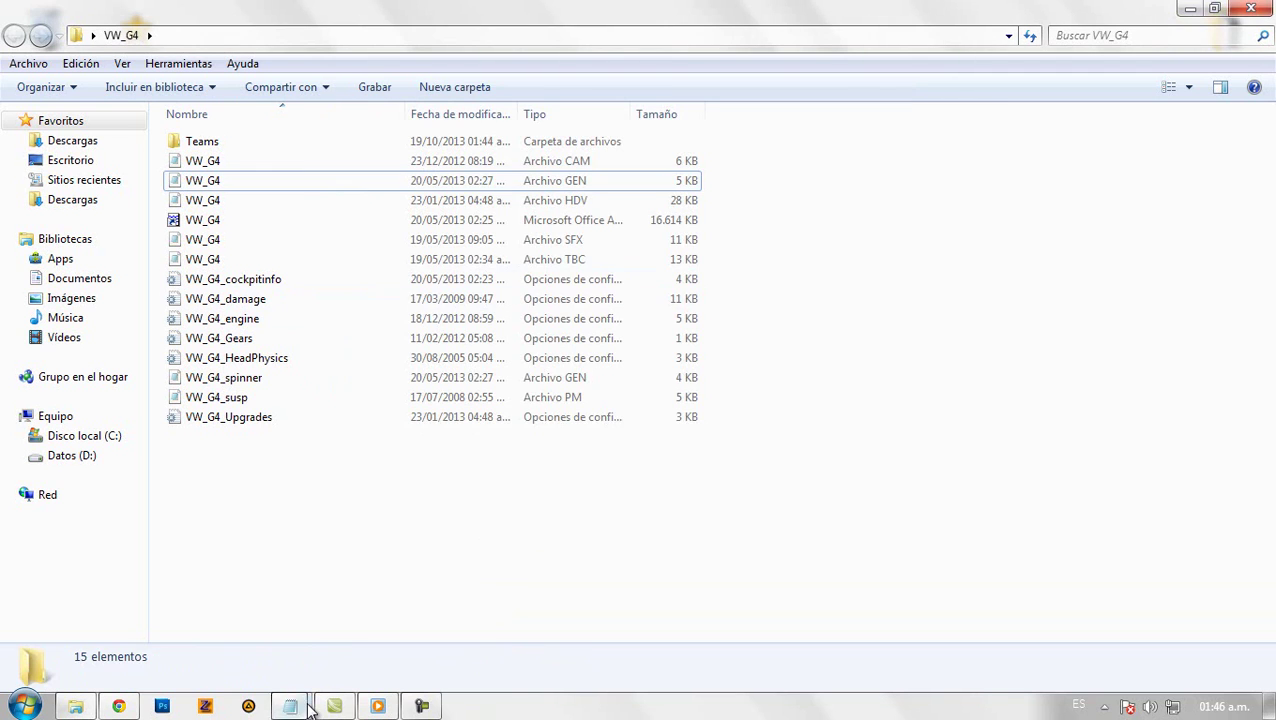
pyautogui.moveTo(309, 708)
pyautogui.click(371, 640)
pyautogui.write('VW_G4/')
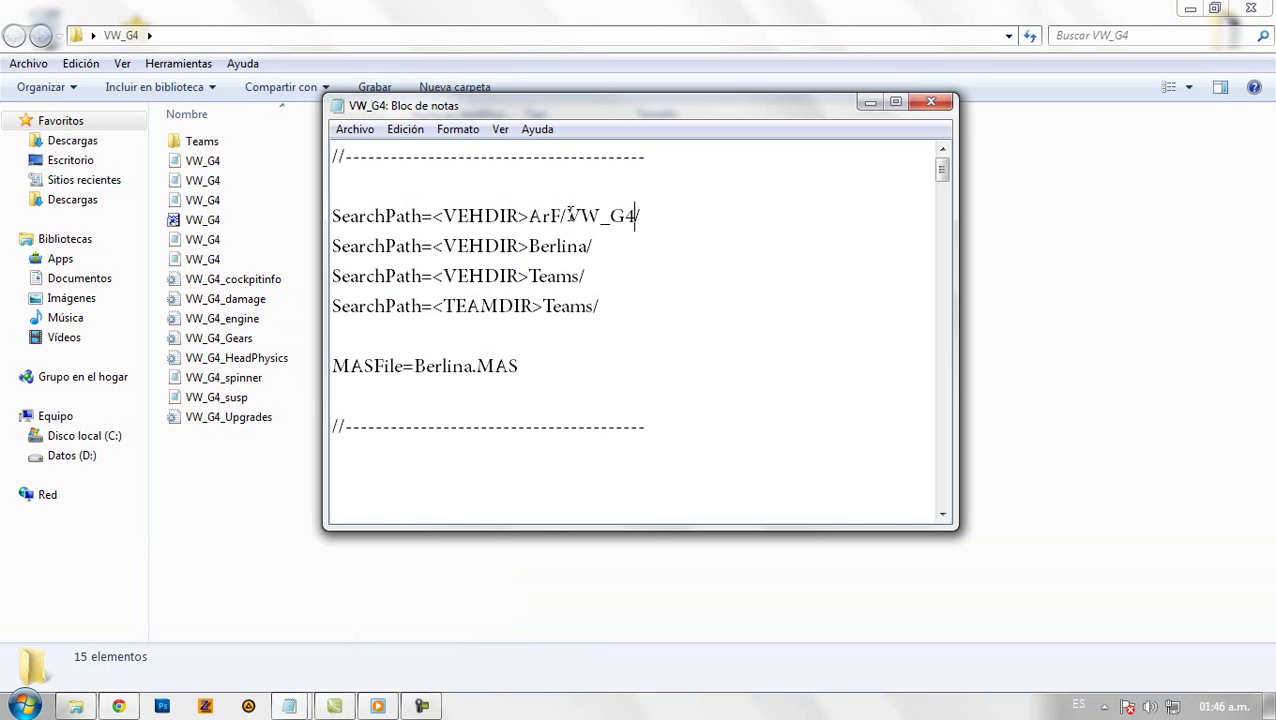
pyautogui.moveTo(530, 246); pyautogui.dragTo(587, 246)
pyautogui.write('VW_G4')
pyautogui.moveTo(416, 373); pyautogui.dragTo(476, 372)
pyautogui.write('VW_G4')
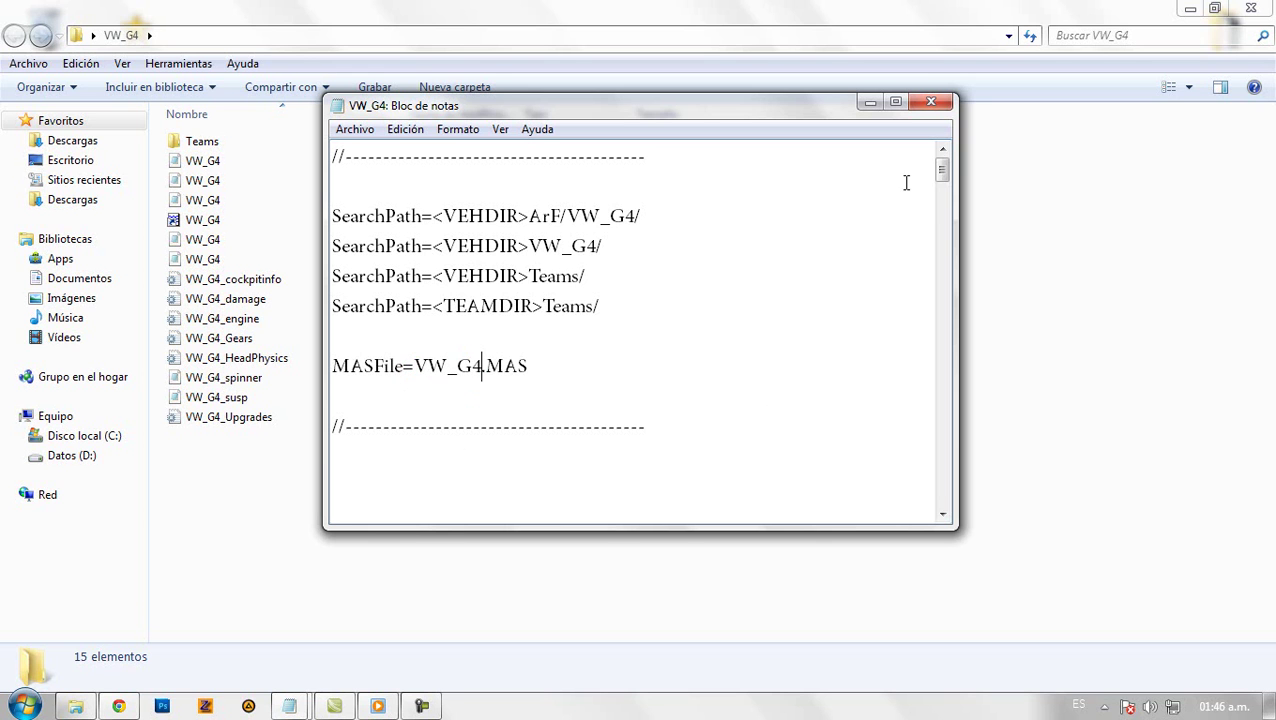
# Reduce the text's font size to a smaller but still readable size for the MeshFile list of the SLOT<ID> instance.
pyautogui.moveTo(941, 168); pyautogui.dragTo(942, 198)
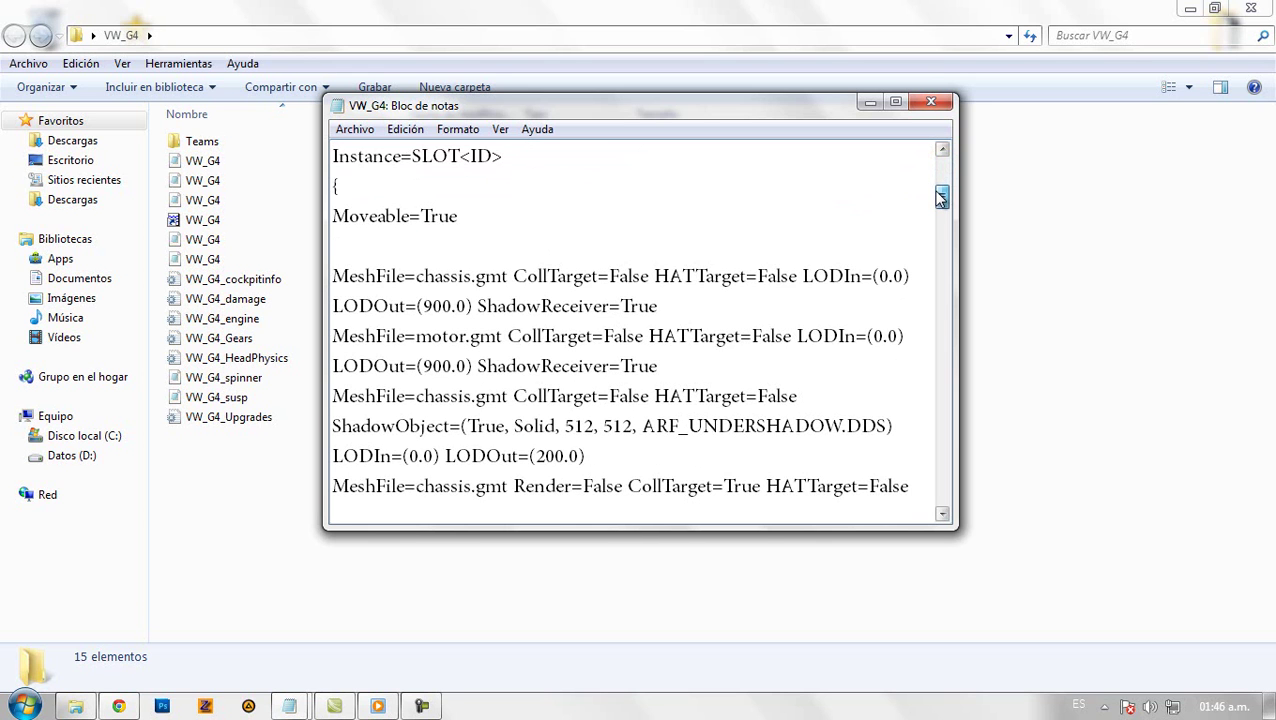
pyautogui.click(476, 131)
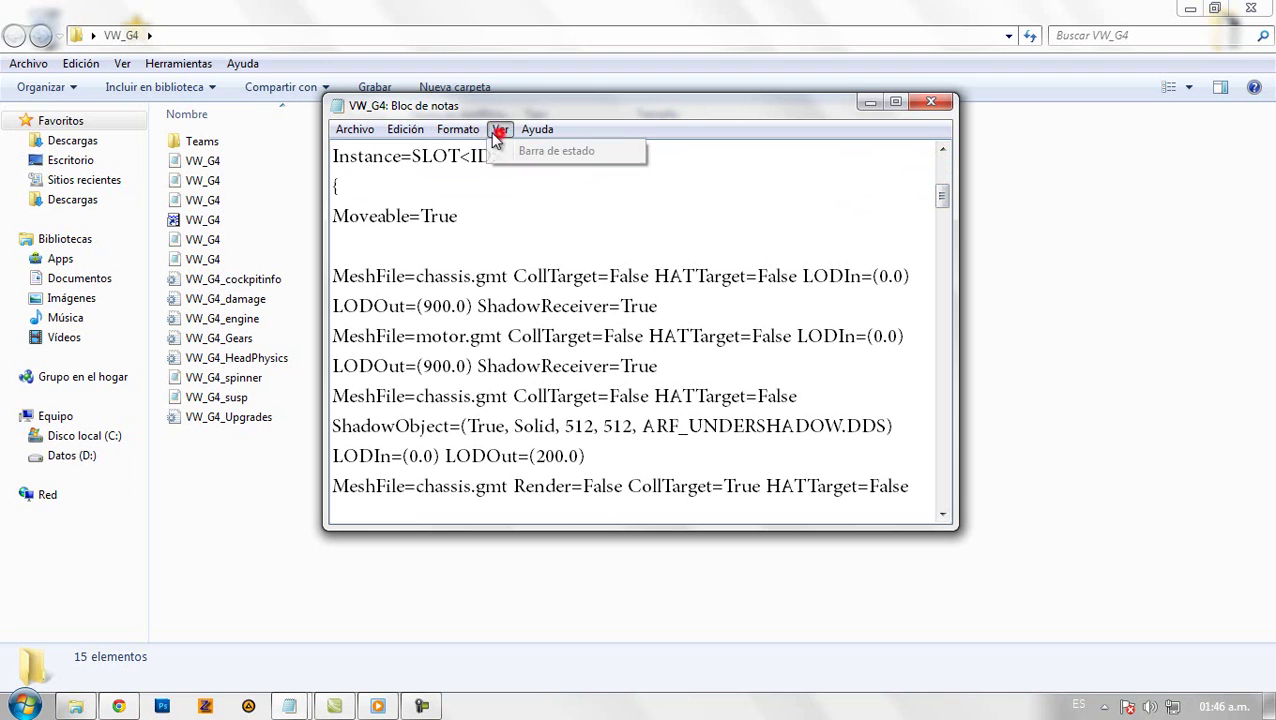
pyautogui.click(468, 170)
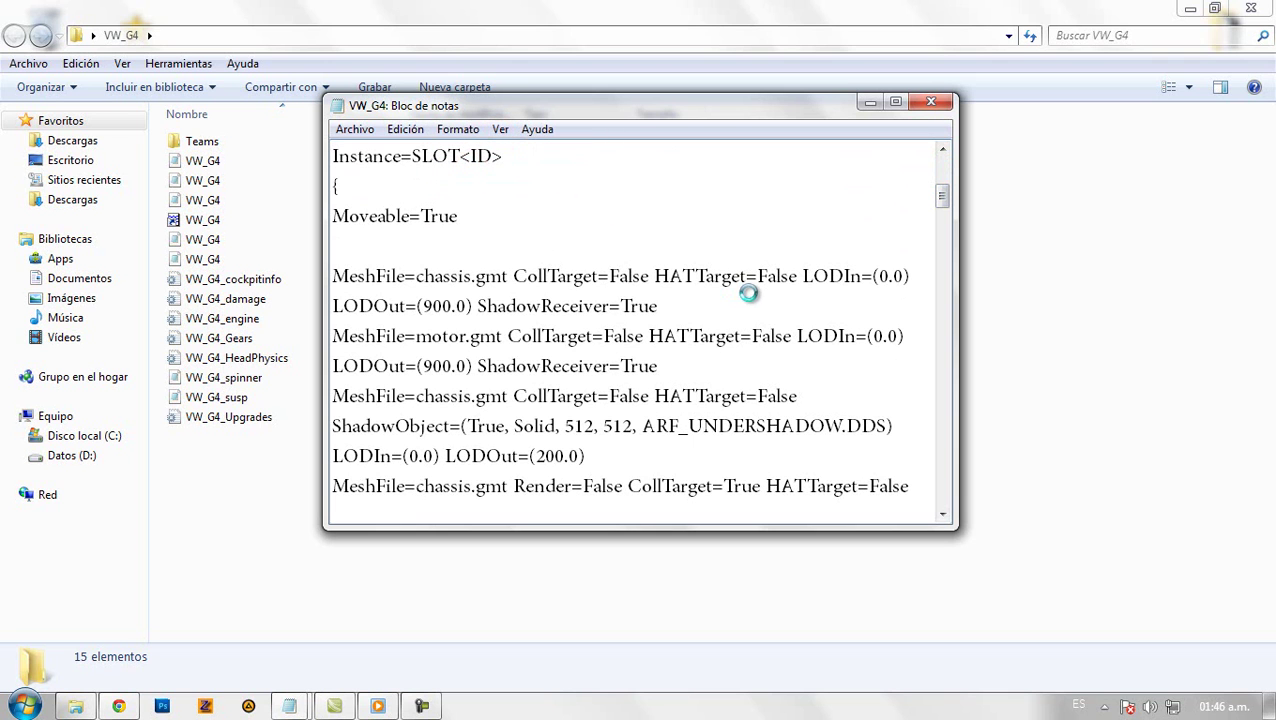
pyautogui.scroll(1, 735, 371)
pyautogui.scroll(2, 735, 371)
pyautogui.click(705, 319)
pyautogui.click(630, 652)
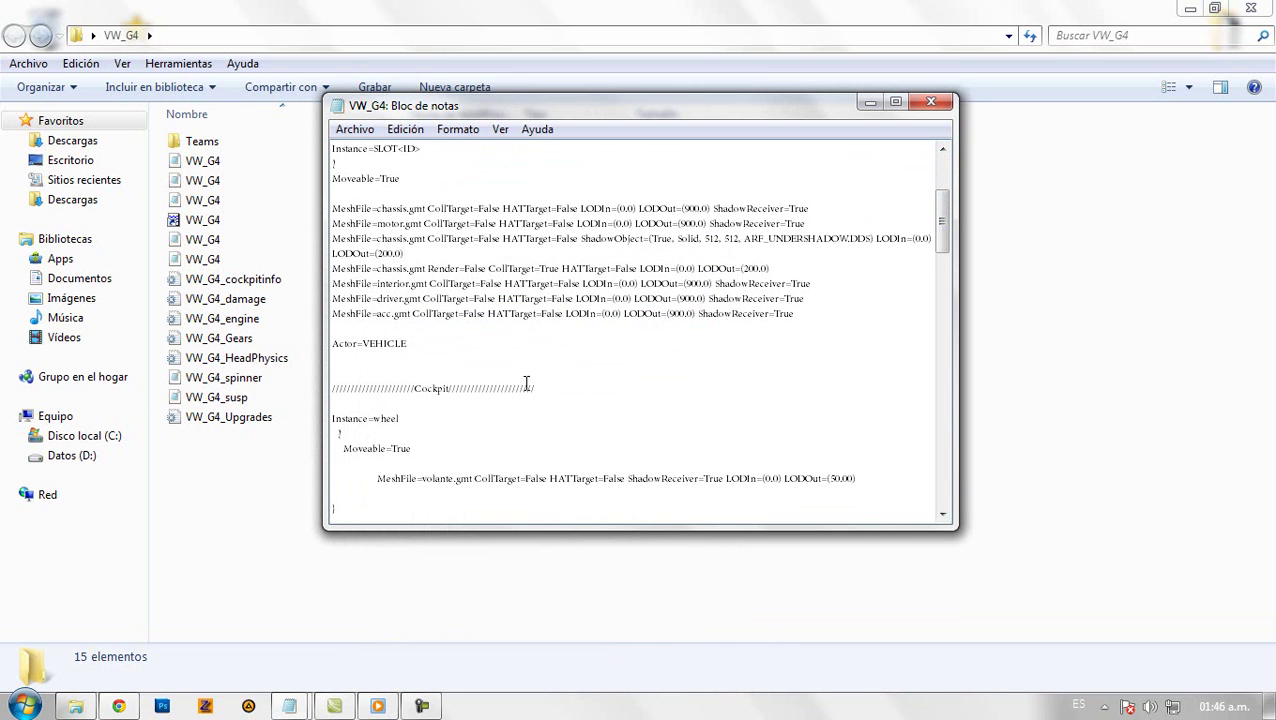
pyautogui.click(457, 129)
pyautogui.click(452, 168)
pyautogui.click(690, 362)
pyautogui.click(624, 645)
pyautogui.click(400, 309)
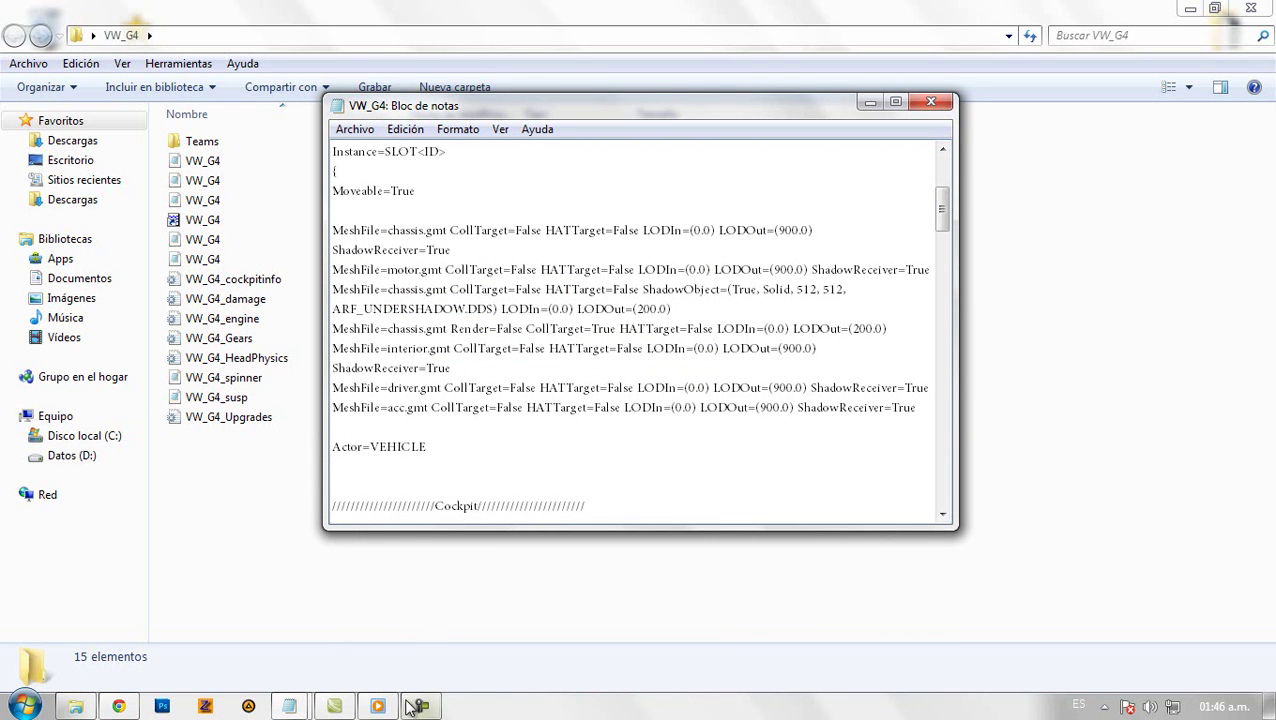
# Return to the Redaccion note and begin a new paragraph with "Más abajo encontrarán los archivos GMT nombrados,".
pyautogui.click(289, 706)
pyautogui.click(238, 630)
pyautogui.click(488, 455)
pyautogui.press('Return')
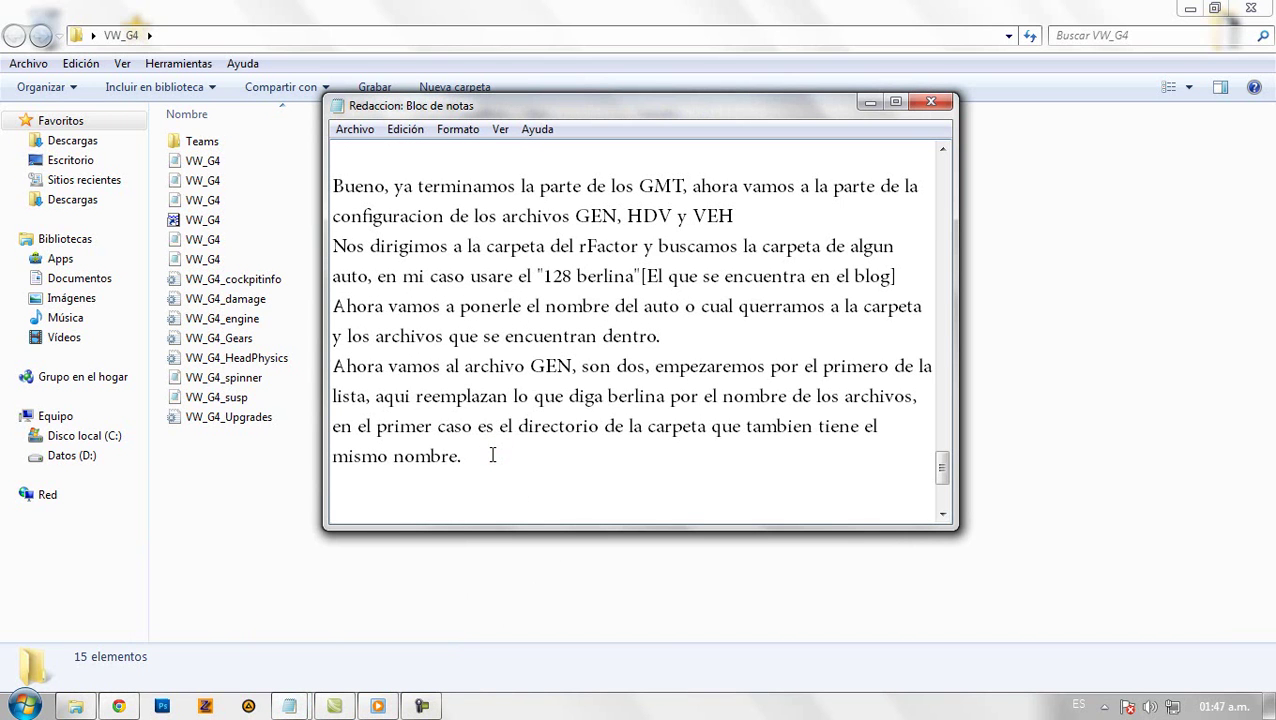
pyautogui.write('A')
pyautogui.press('BackSpace')
pyautogui.write('Más abajo en')
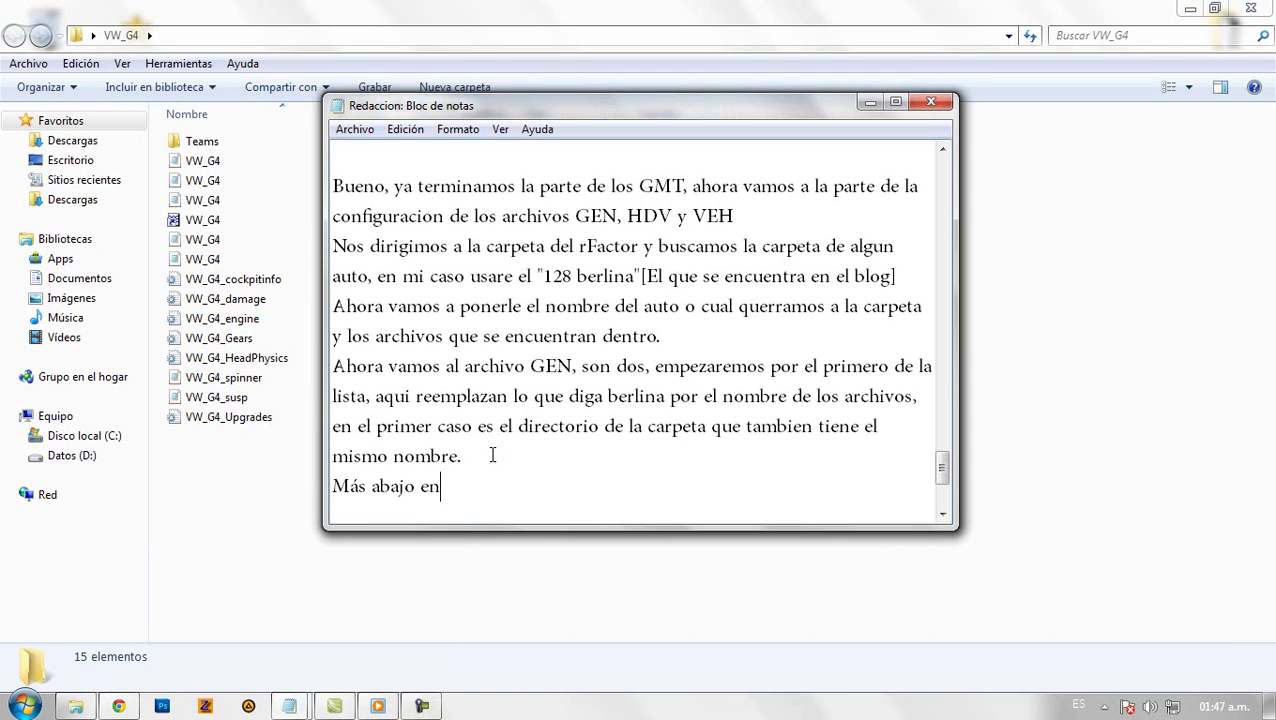
pyautogui.write('contrararán ')
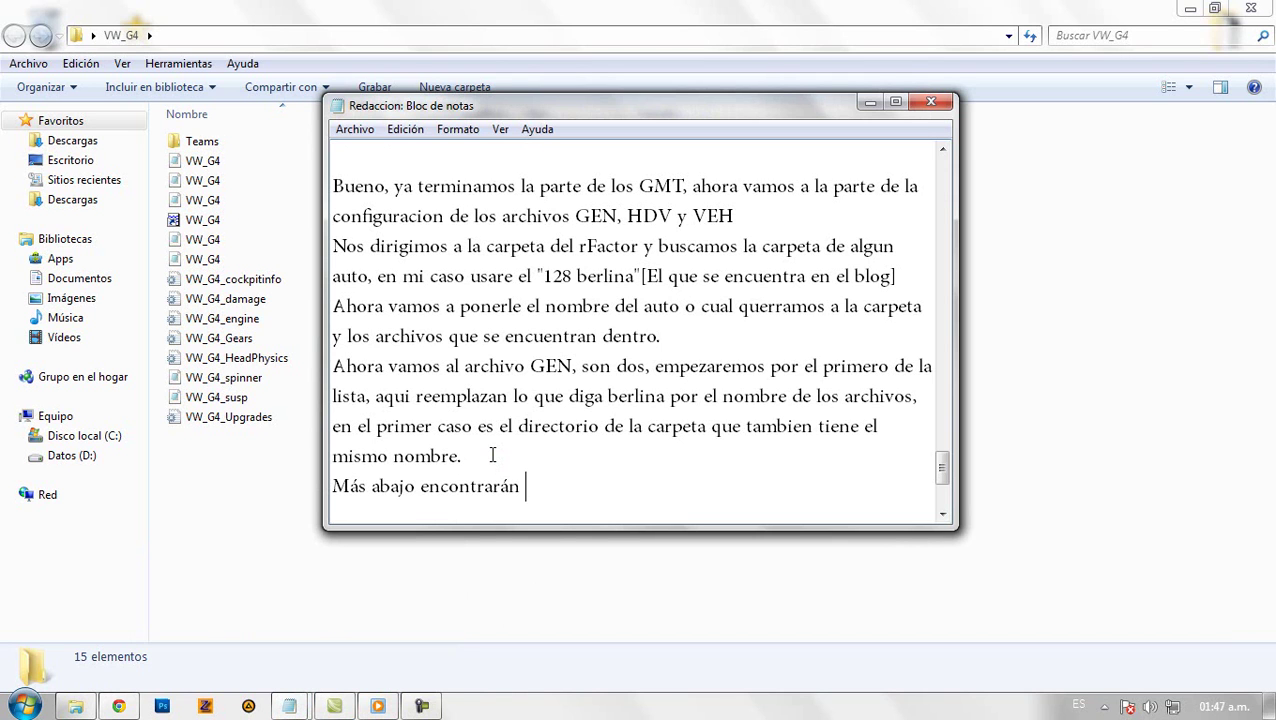
pyautogui.write('los archivos GMT no')
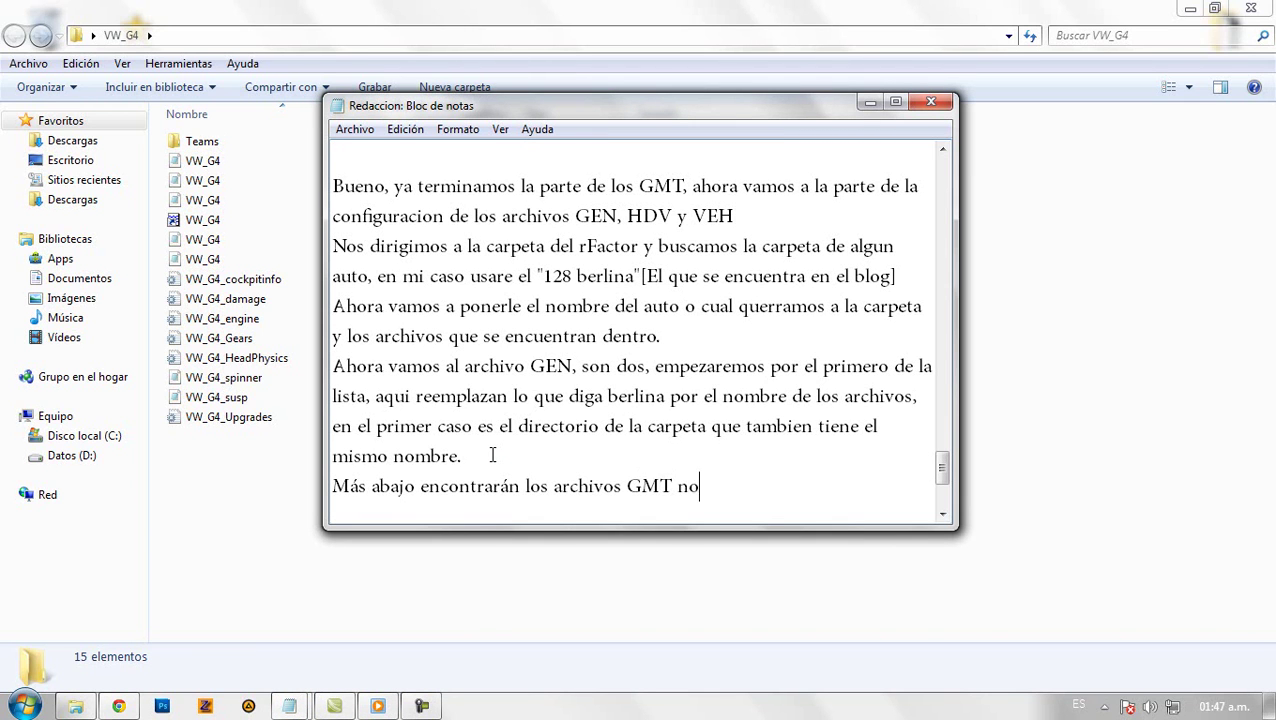
pyautogui.write('mbrados, ')
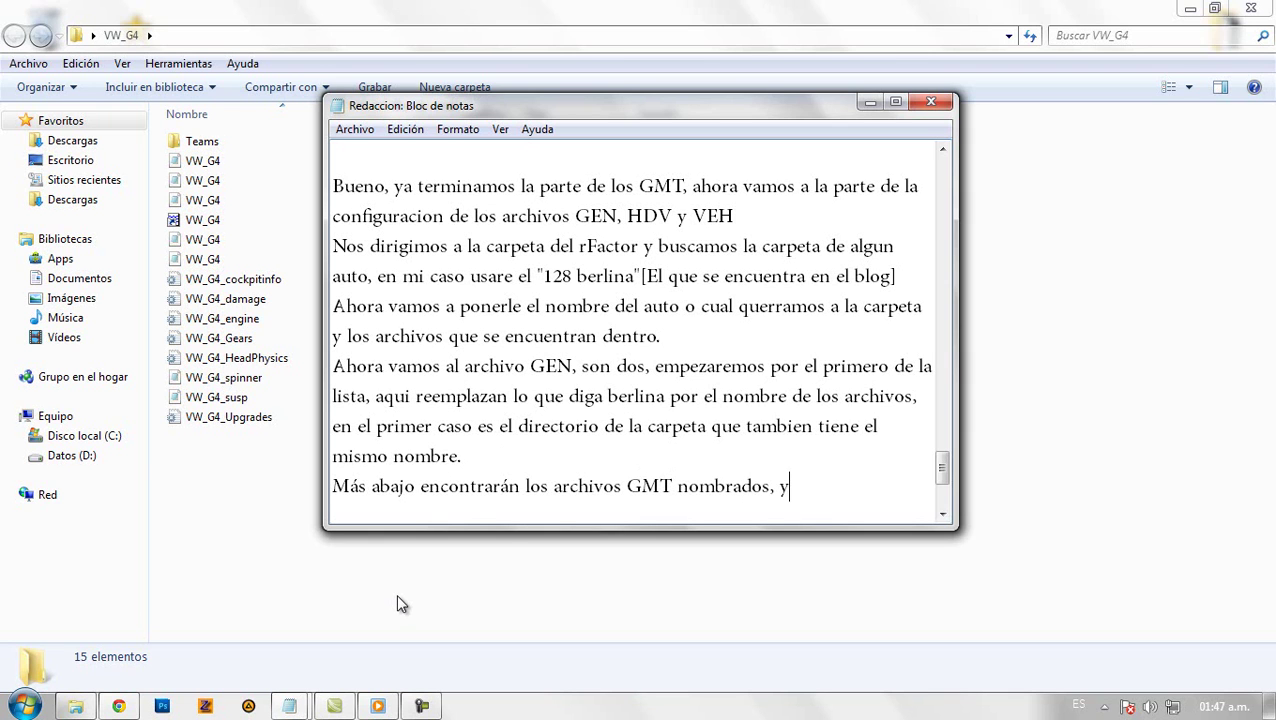
# Continue the paragraph with "y ahora reemplazamos por los nombres de los archivos del G4".
pyautogui.write('y ahora reempla')
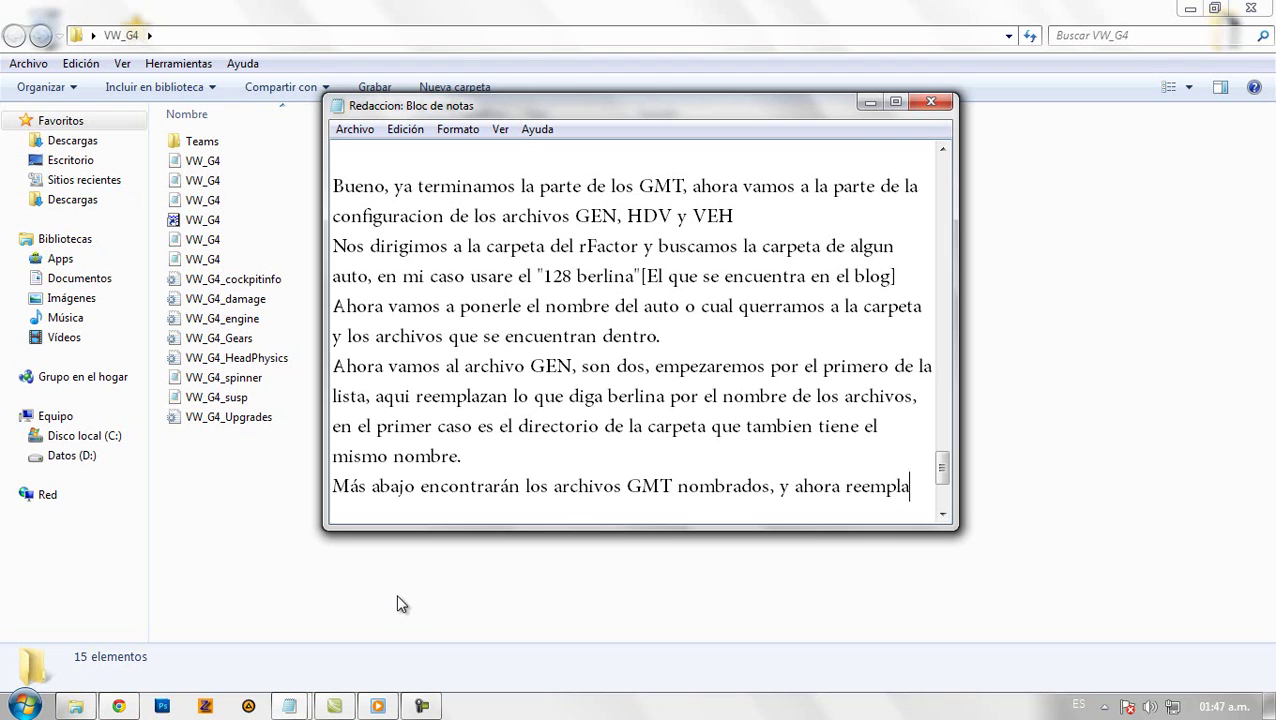
pyautogui.write('zamos por ')
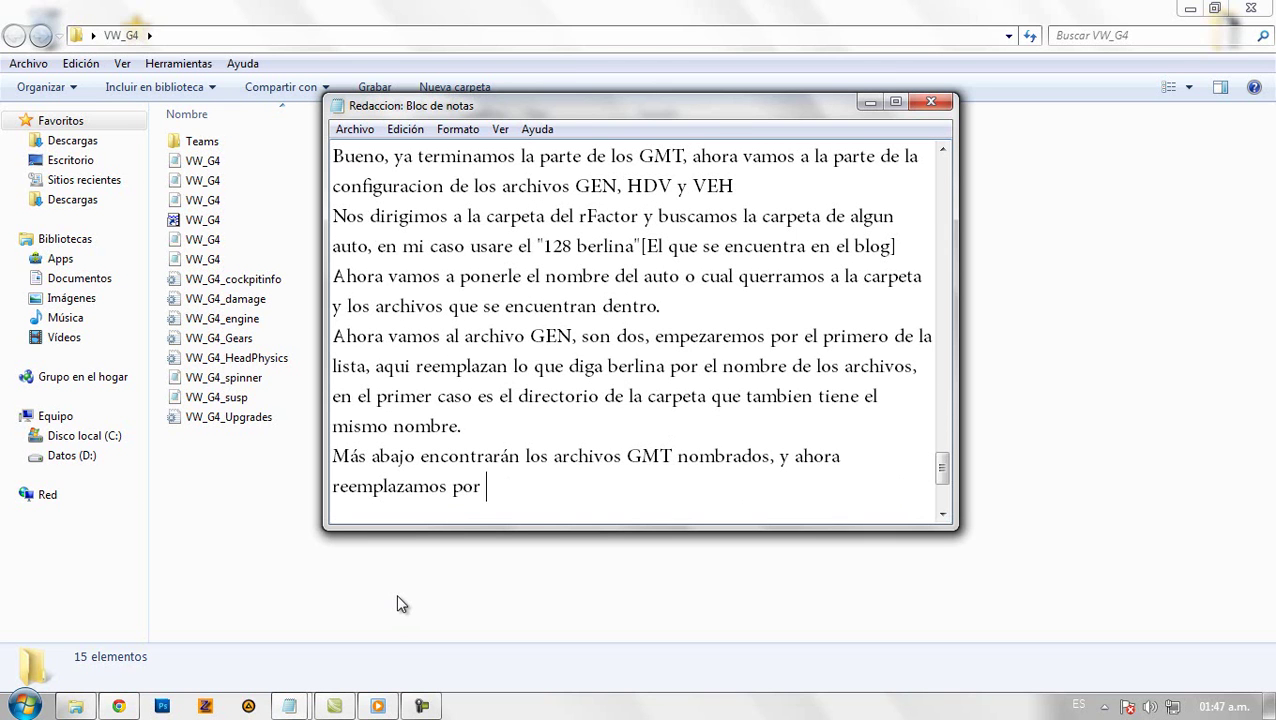
pyautogui.write('los nombres de los')
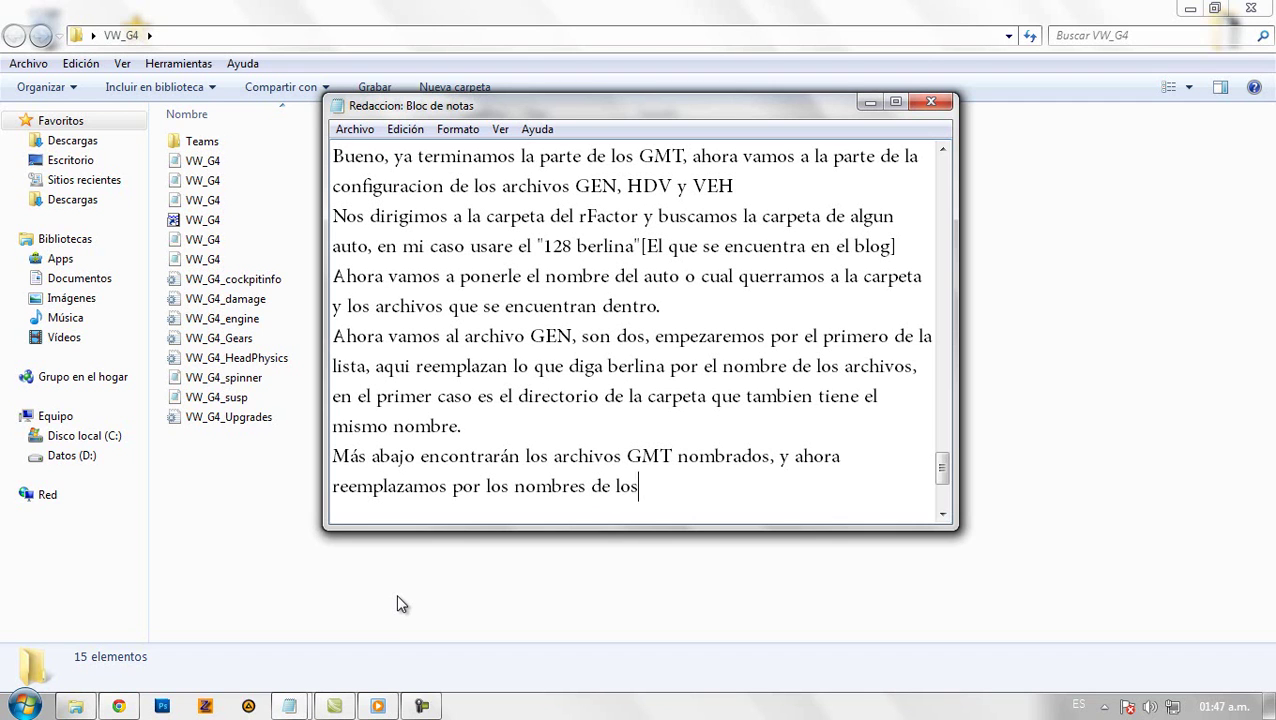
pyautogui.write(' archivos del G4')
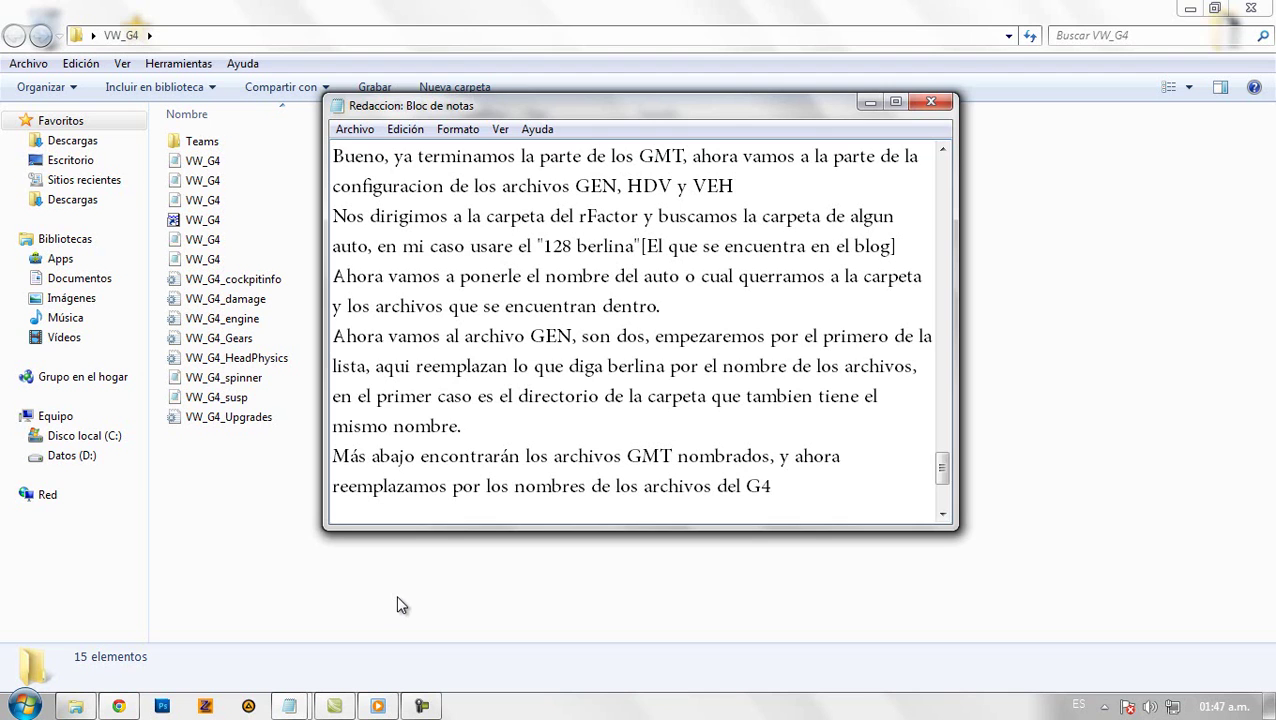
# In the VW_G4 GEN file, delete the chassis, motor, interior and driver MeshFile lines of the SLOT<ID> instance, keeping the acc.gmt line.
pyautogui.click(438, 618)
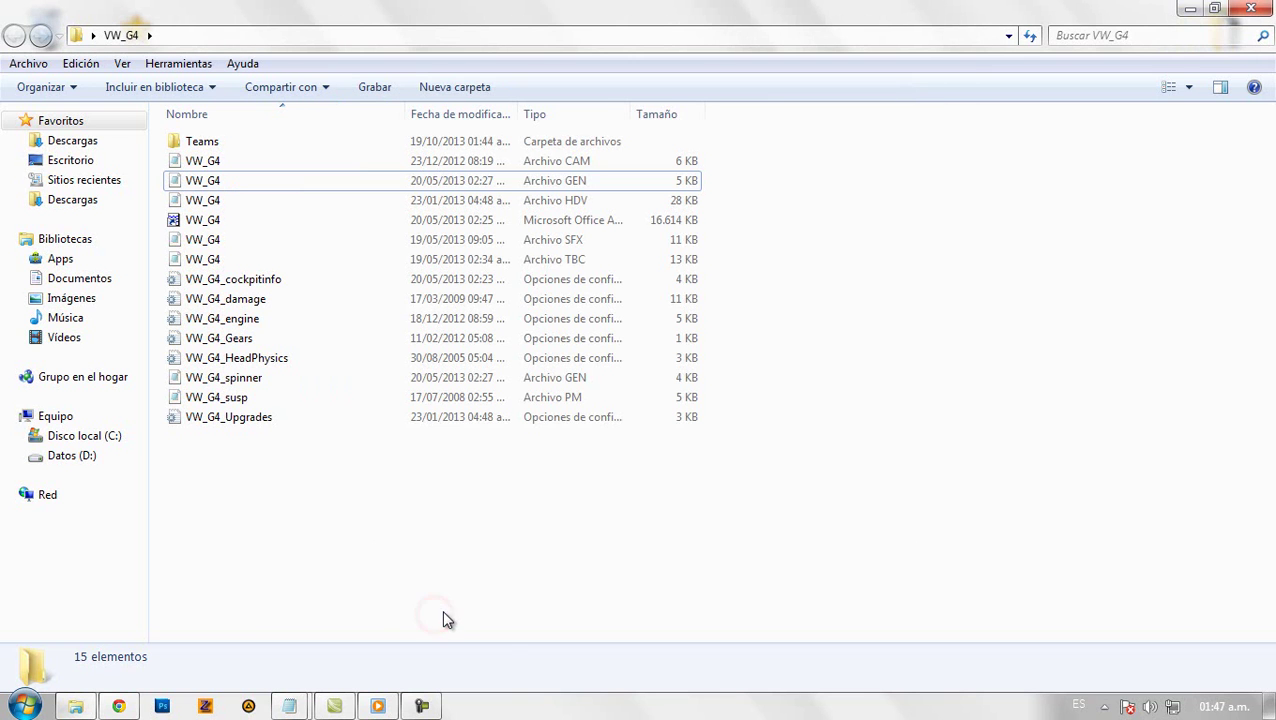
pyautogui.moveTo(289, 705)
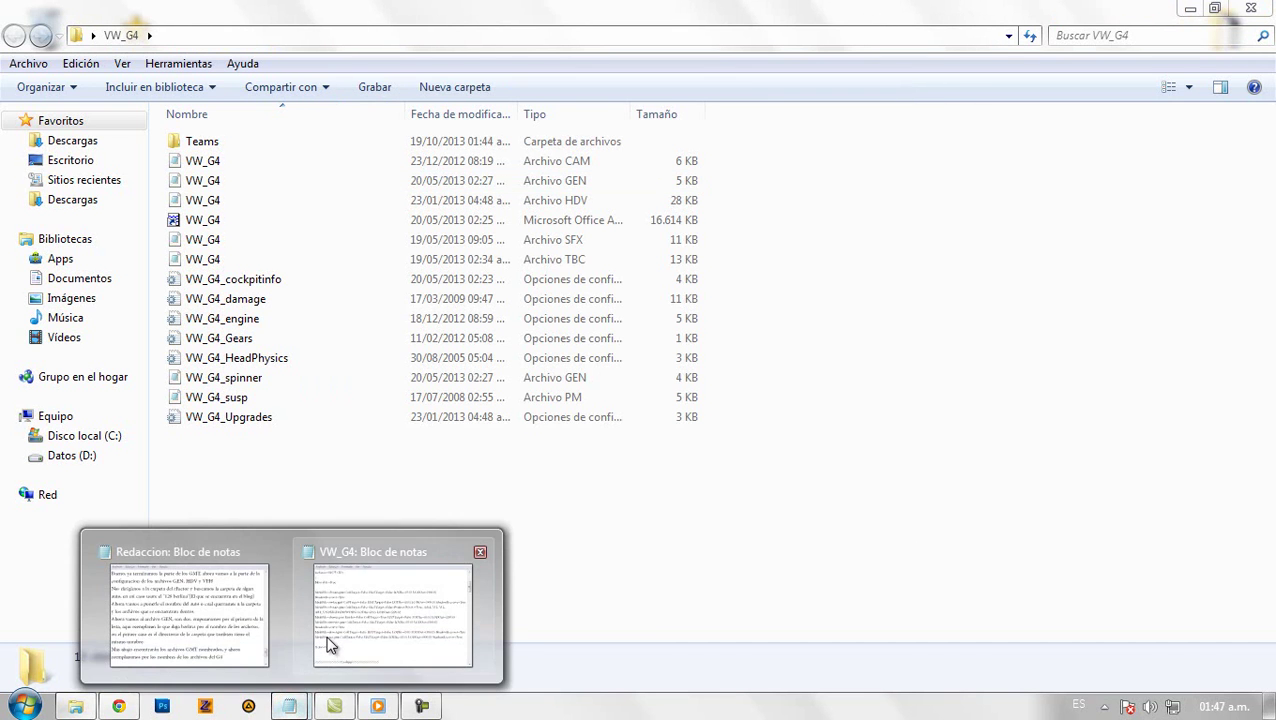
pyautogui.click(329, 641)
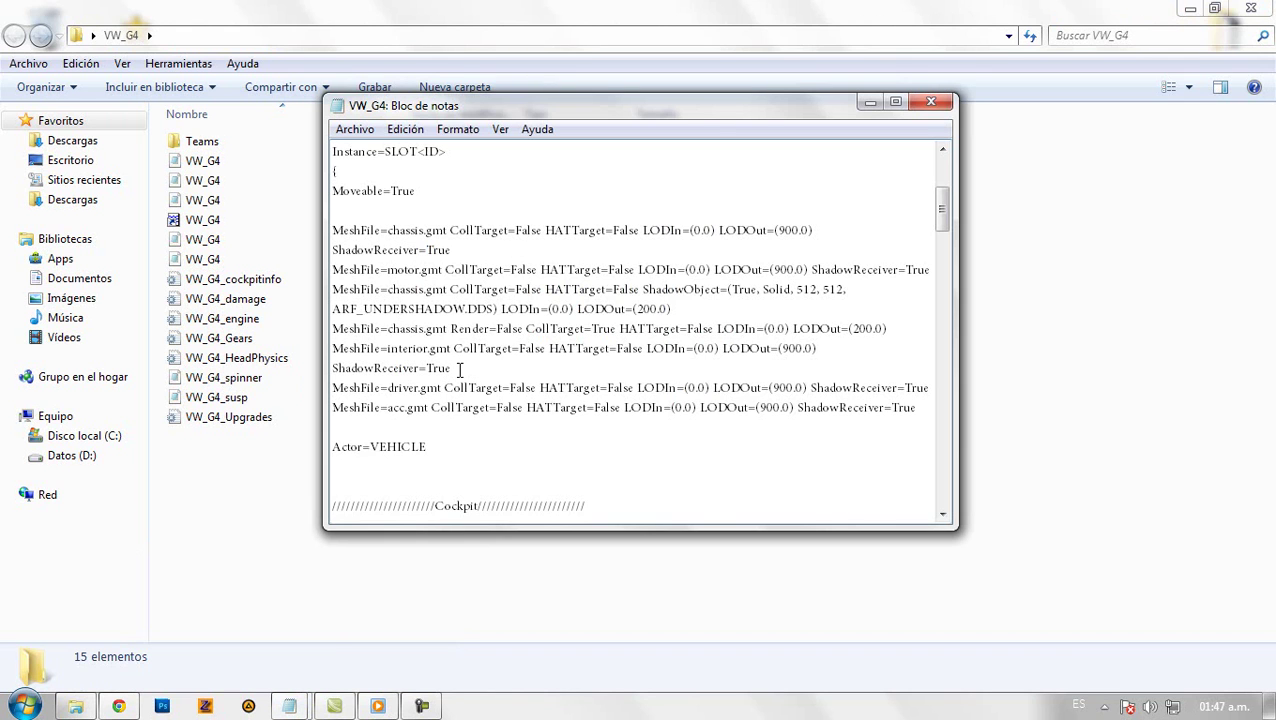
pyautogui.moveTo(460, 370); pyautogui.dragTo(332, 232)
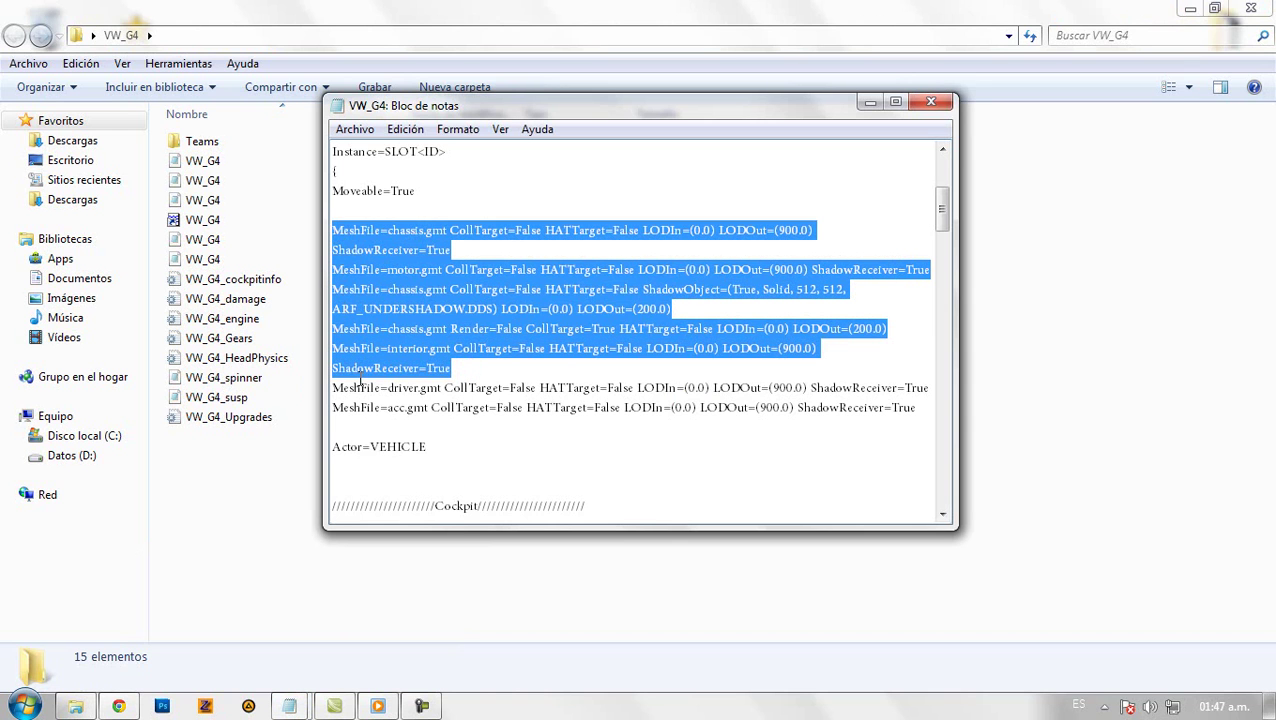
pyautogui.press('Delete')
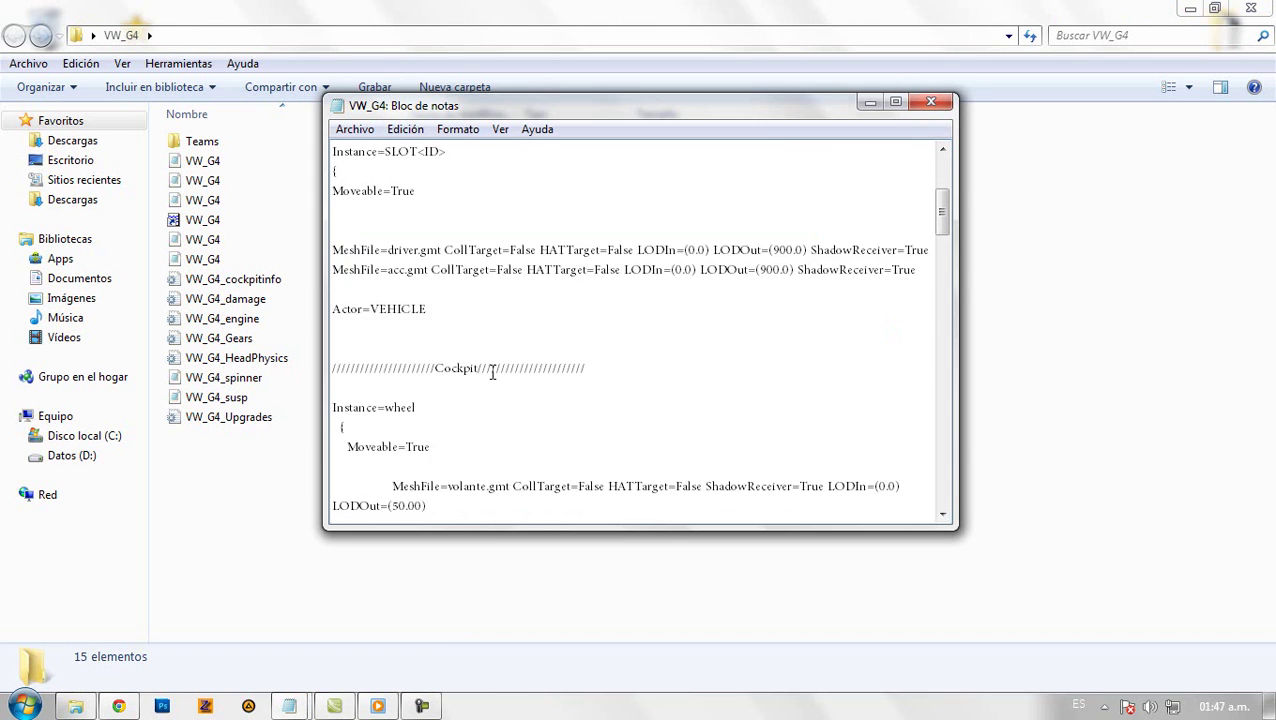
pyautogui.moveTo(334, 270); pyautogui.dragTo(333, 222)
pyautogui.press('Delete')
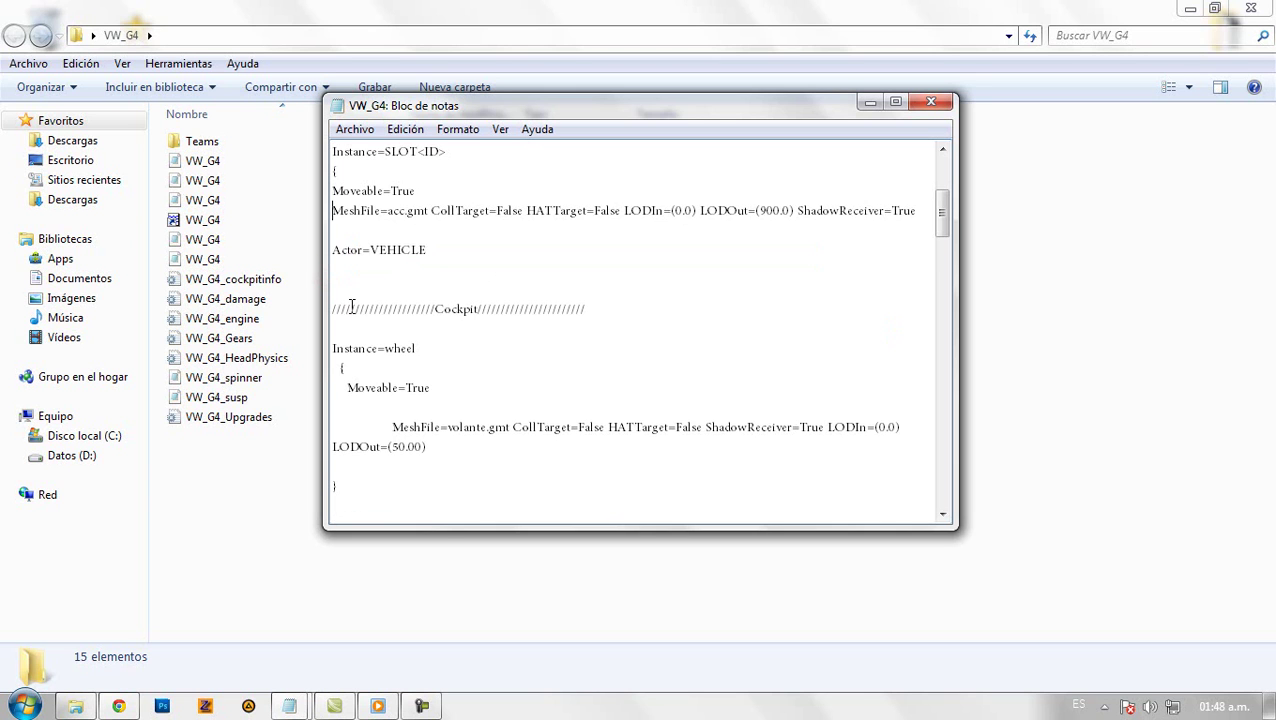
pyautogui.moveTo(334, 228); pyautogui.dragTo(333, 214)
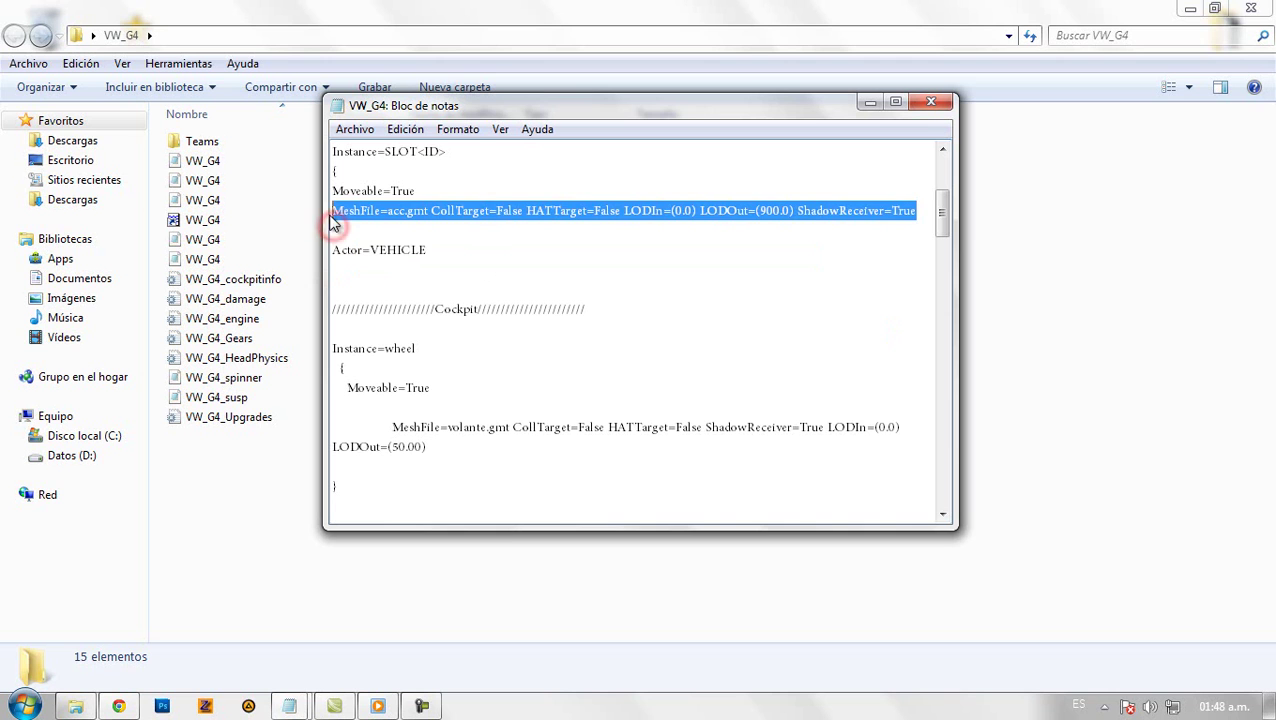
# Return to the Redaccion note and continue the sentence with "borre los otros y voy a utilizar solo esa linea".
pyautogui.click(290, 706)
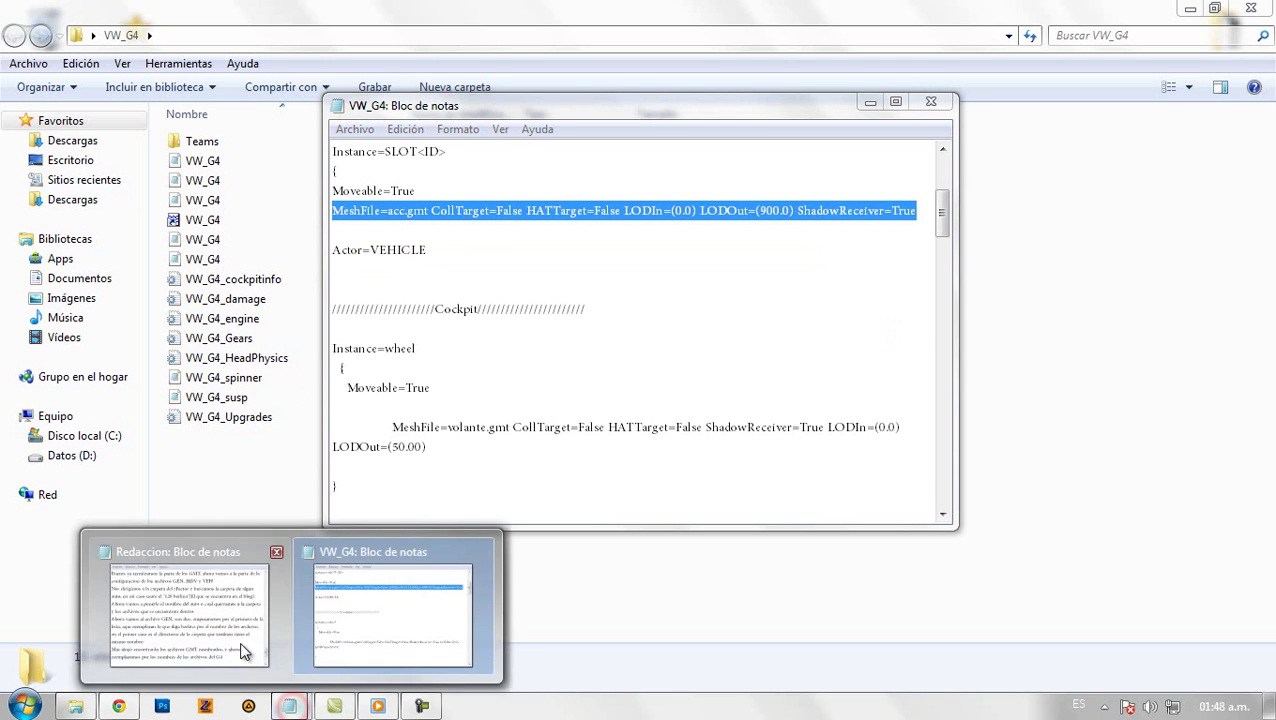
pyautogui.click(241, 646)
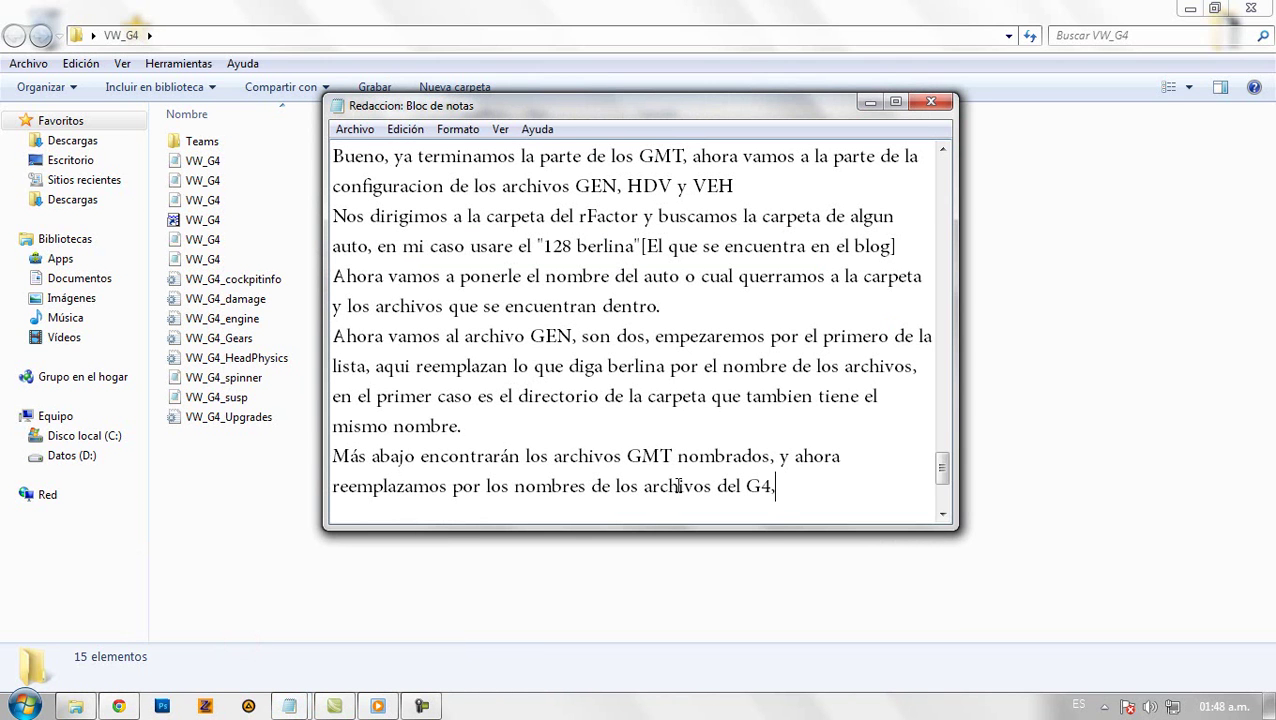
pyautogui.write('orre los otro')
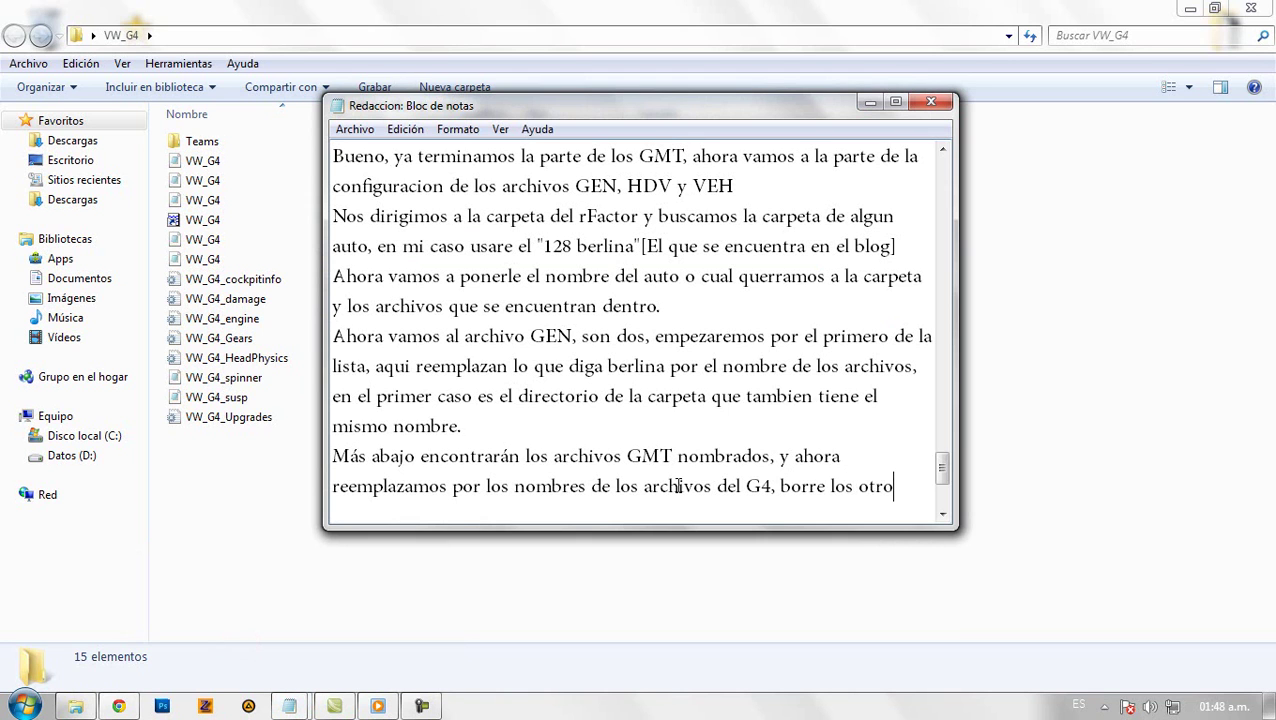
pyautogui.write('s y voy a u')
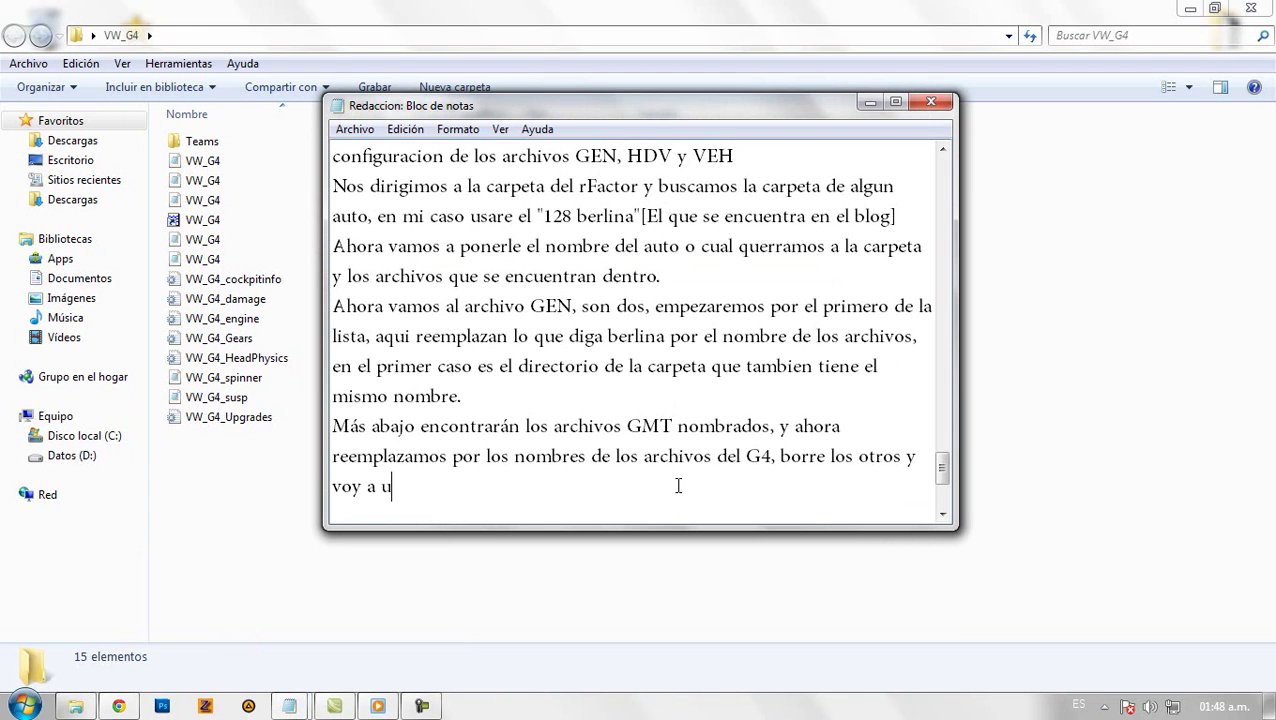
pyautogui.write('tilizar solo esa line')
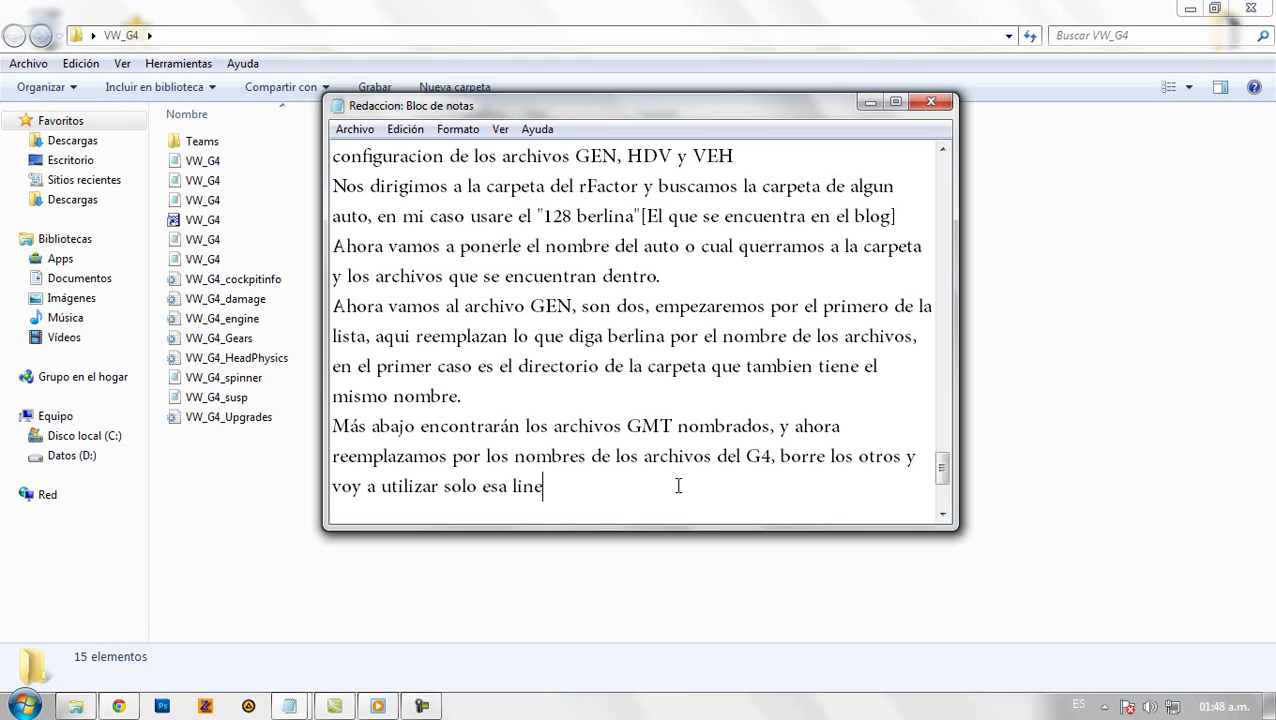
pyautogui.click(611, 590)
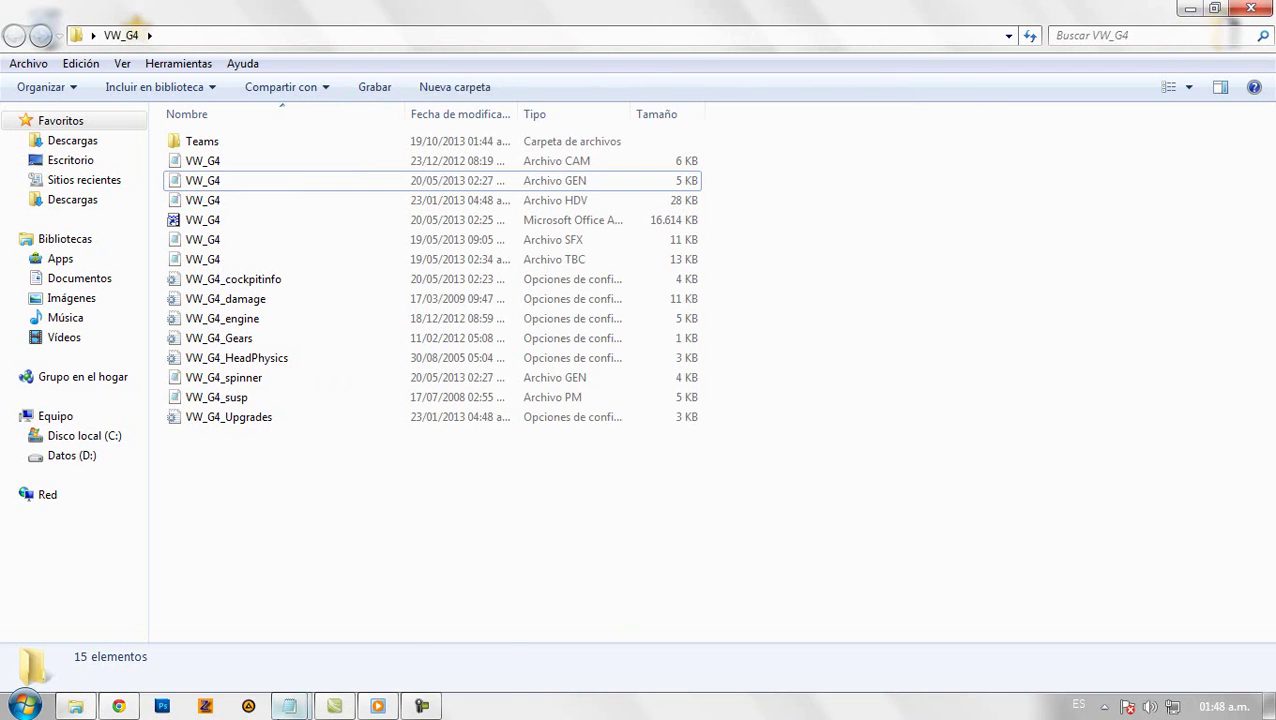
# In the VW_G4 GEN file, paste ten copies of the acc.gmt MeshFile line below the original in the SLOT<ID> instance.
pyautogui.moveTo(289, 706)
pyautogui.click(363, 638)
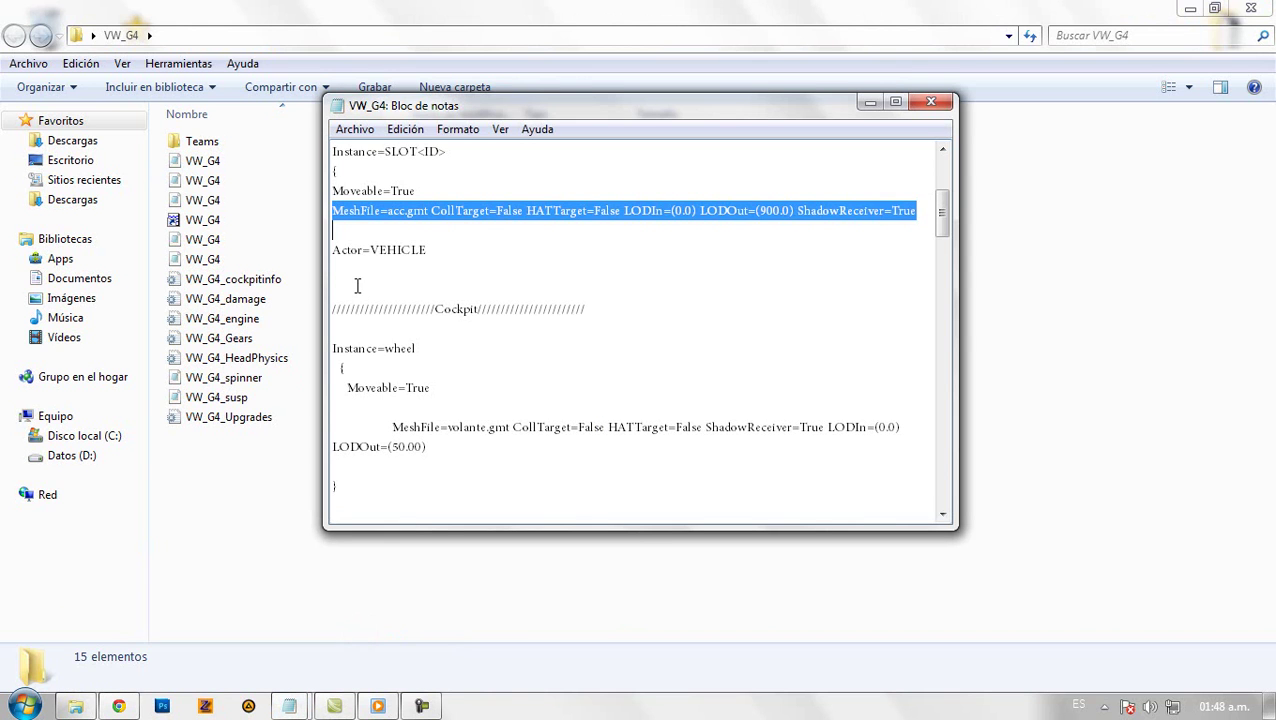
pyautogui.click(355, 236)
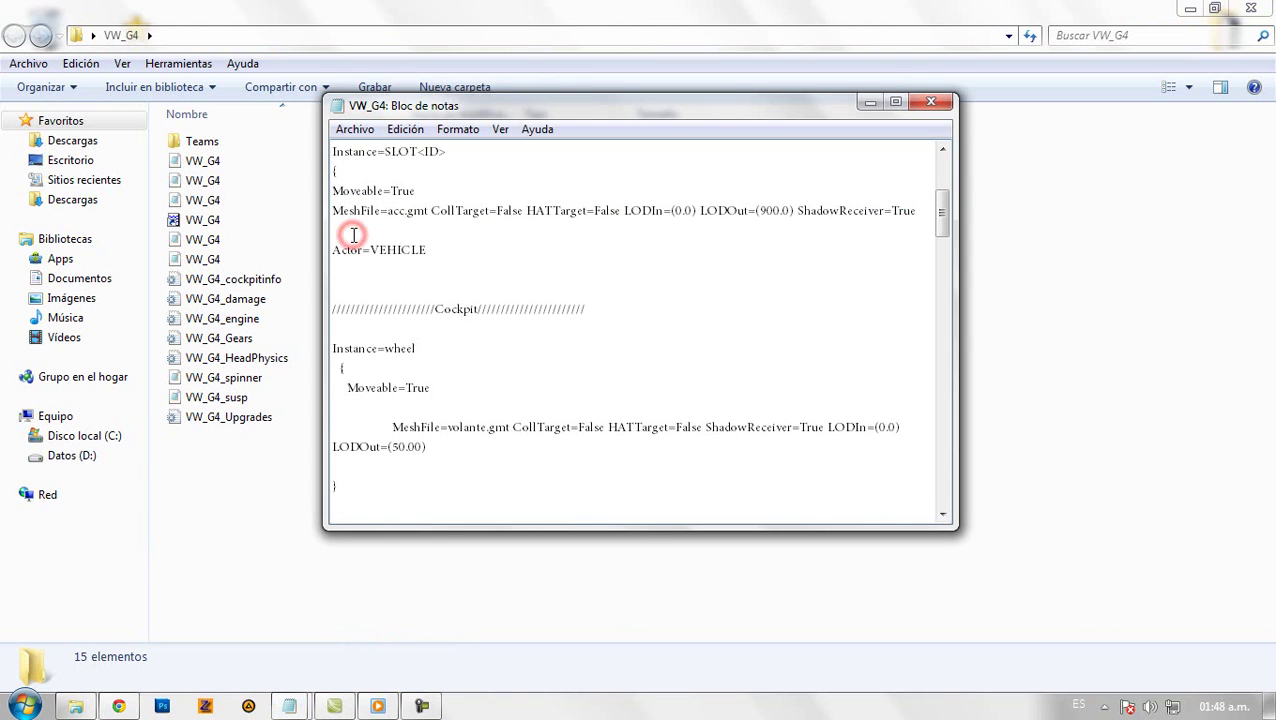
pyautogui.hotkey('ctrl', 'v')
pyautogui.hotkey('ctrl', 'v')
pyautogui.hotkey('ctrl', 'v')
pyautogui.hotkey('ctrl', 'v')
pyautogui.hotkey('ctrl', 'v')
pyautogui.hotkey('ctrl', 'v')
pyautogui.hotkey('ctrl', 'v')
pyautogui.hotkey('ctrl', 'v')
pyautogui.hotkey('ctrl', 'v')
pyautogui.hotkey('ctrl', 'v')
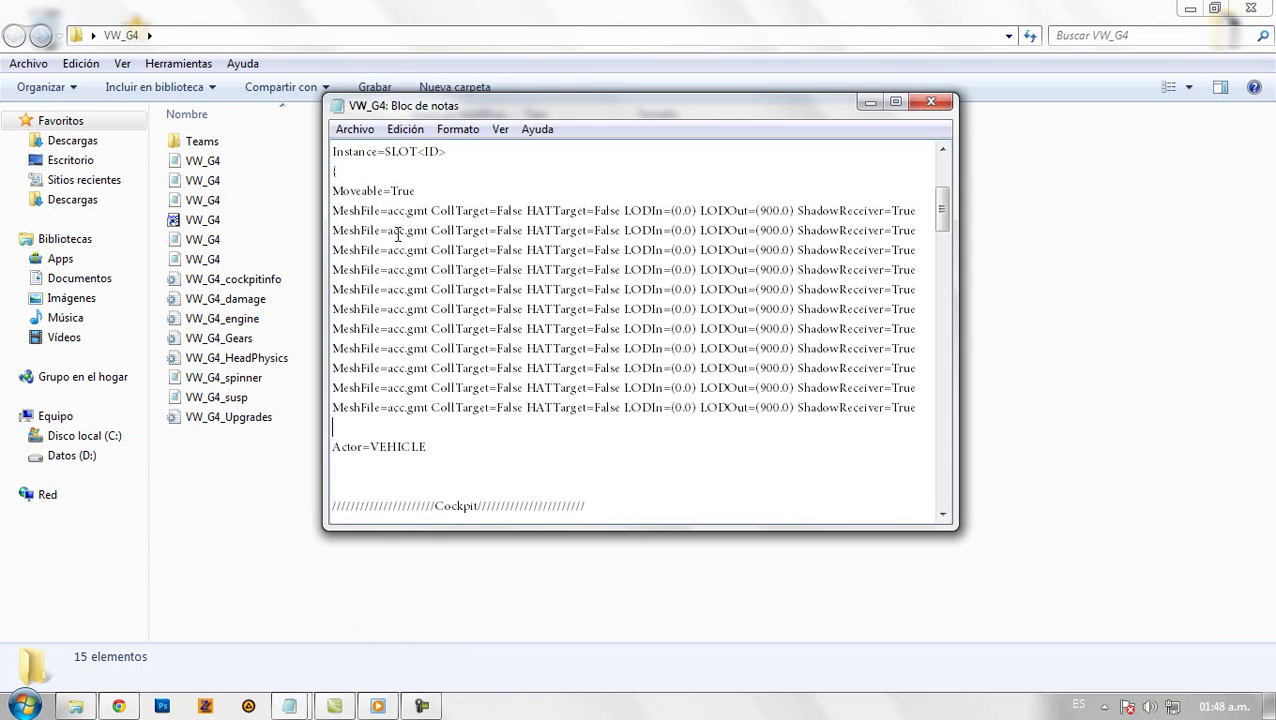
# Replace "acc" with "parte" one occurrence at a time in the SLOT<ID> MeshFile lines, leaving the COCKPIT instance untouched.
pyautogui.hotkey('ctrl', 'h')
pyautogui.write('acc')
pyautogui.click(477, 280)
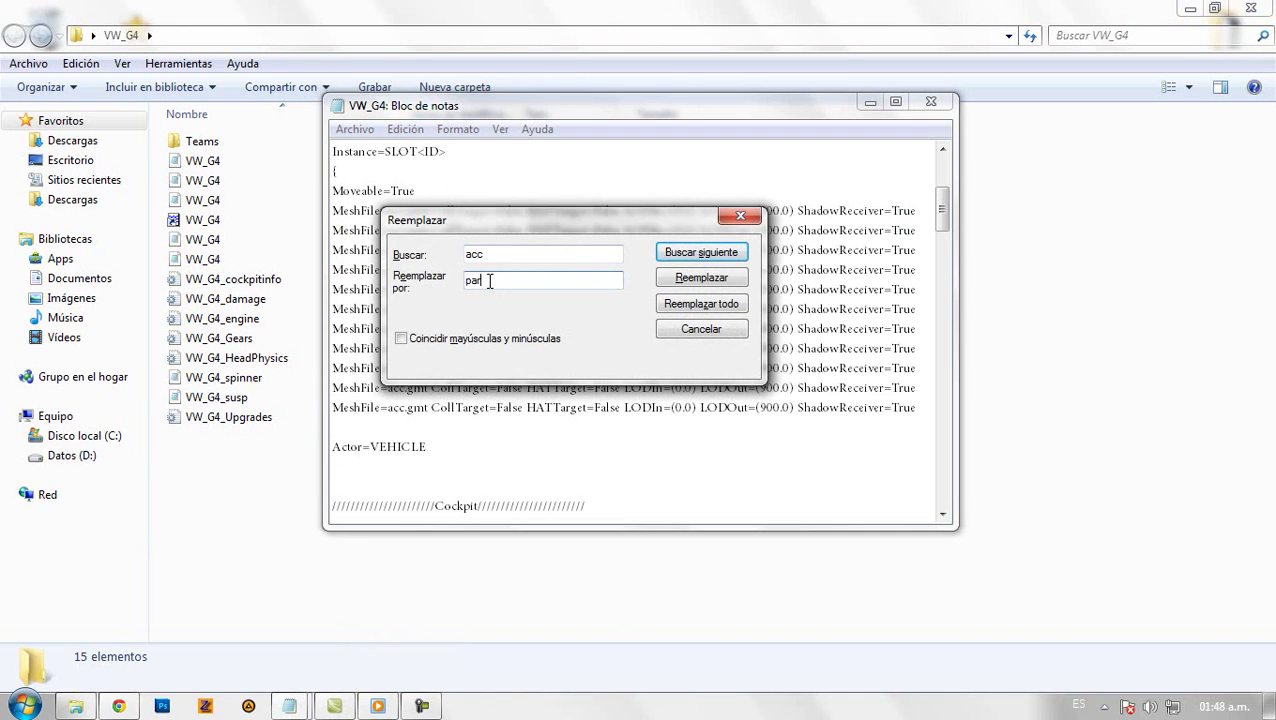
pyautogui.write('parte')
pyautogui.click(701, 252)
pyautogui.moveTo(640, 222); pyautogui.dragTo(752, 199)
pyautogui.click(805, 256)
pyautogui.click(805, 256)
pyautogui.click(802, 257)
pyautogui.click(800, 258)
pyautogui.click(800, 258)
pyautogui.click(800, 258)
pyautogui.click(800, 258)
pyautogui.click(800, 258)
pyautogui.click(800, 258)
pyautogui.click(800, 258)
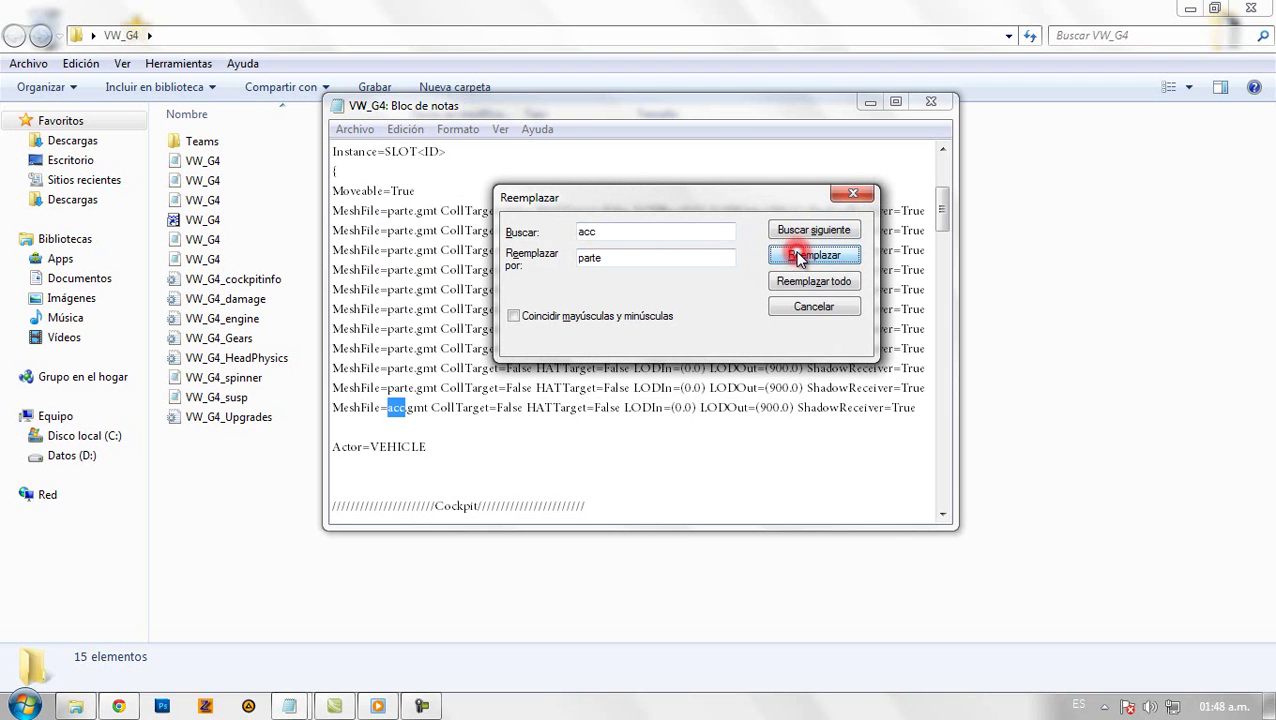
pyautogui.click(800, 258)
pyautogui.click(853, 193)
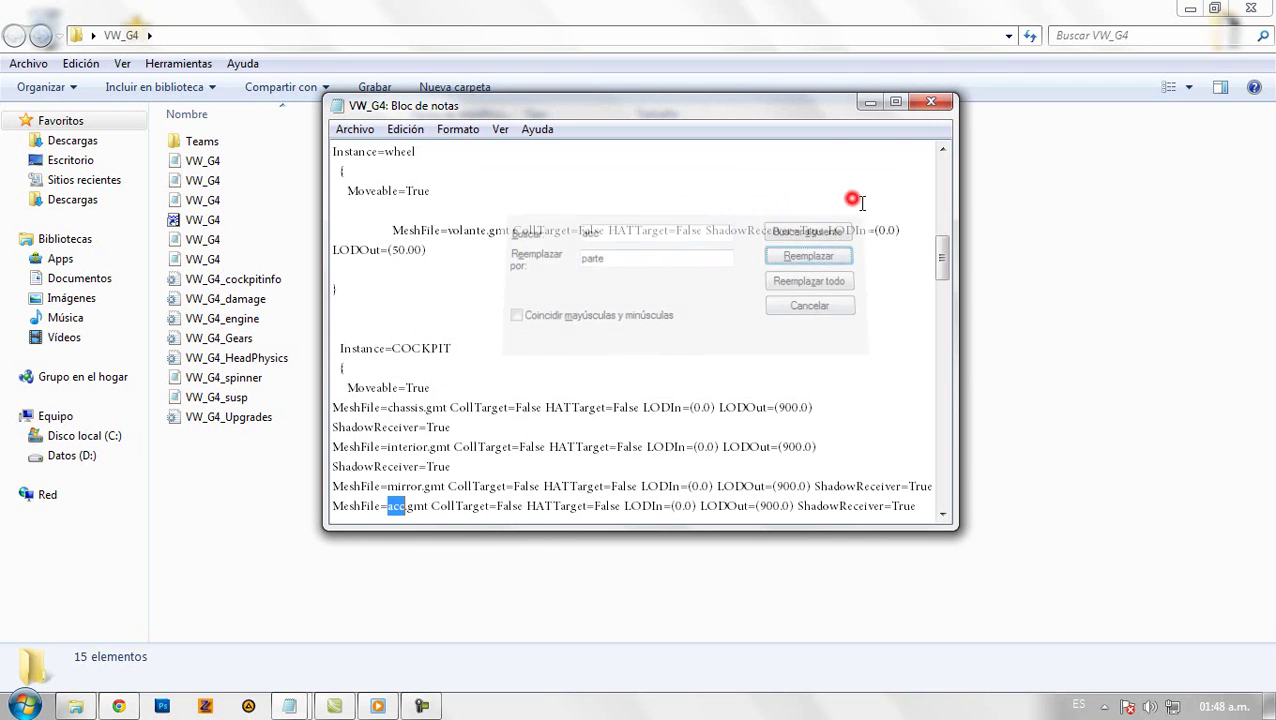
# Number the mesh names of the SLOT<ID> MeshFile lines in order from parte1.gmt to parte11.gmt.
pyautogui.moveTo(936, 260); pyautogui.dragTo(940, 203)
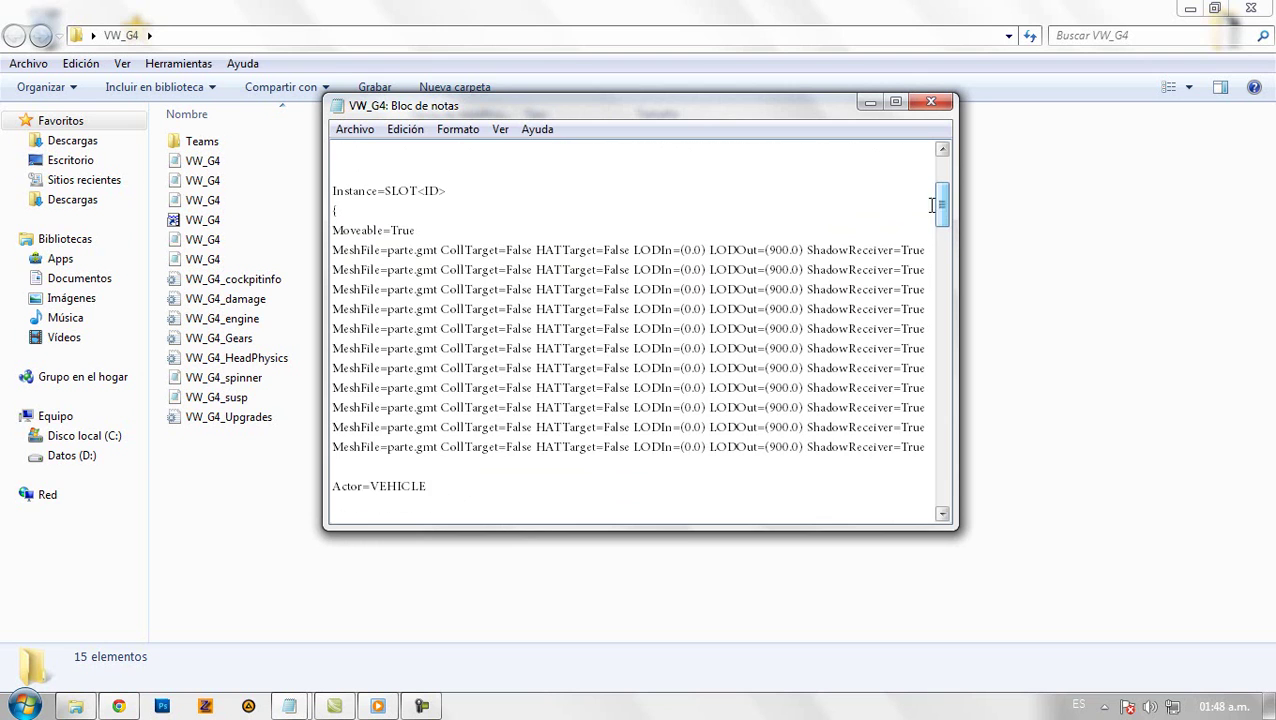
pyautogui.click(413, 249)
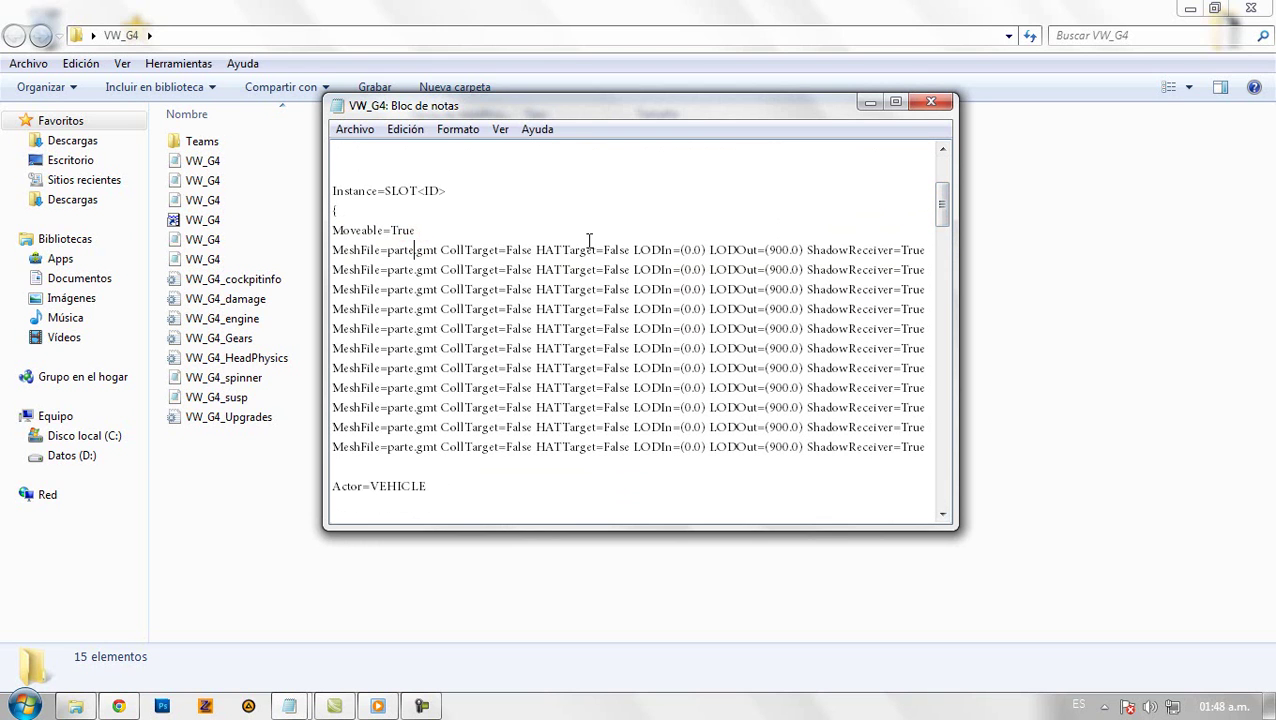
pyautogui.write('1')
pyautogui.press('Down')
pyautogui.write('2')
pyautogui.press('Down')
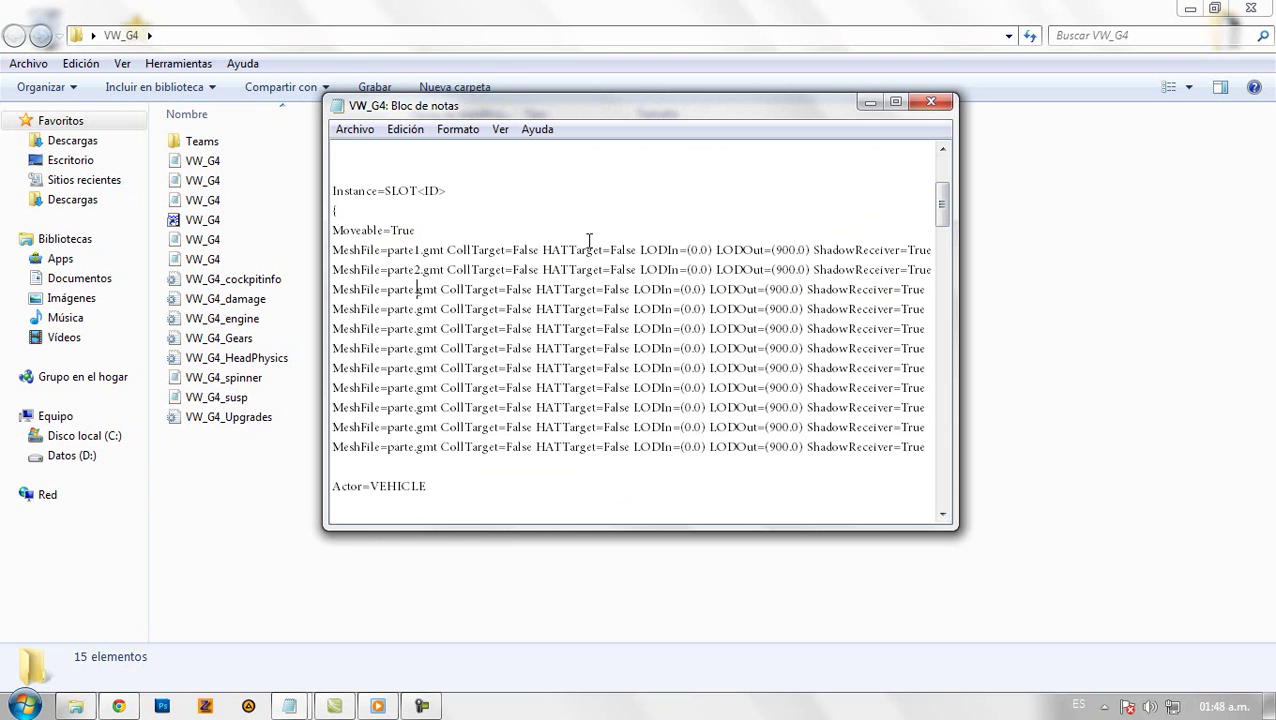
pyautogui.write('3')
pyautogui.press('Down')
pyautogui.write('4')
pyautogui.press('Down')
pyautogui.write('5')
pyautogui.press('Down')
pyautogui.write('6')
pyautogui.press('Down')
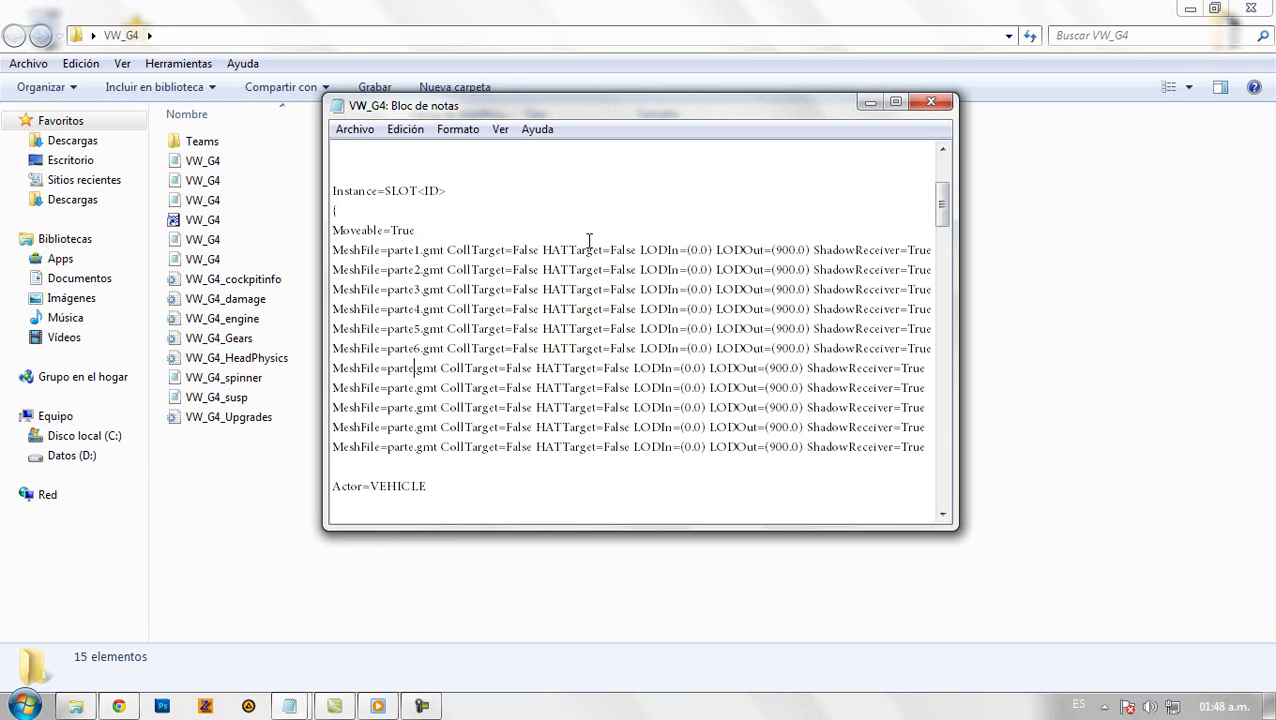
pyautogui.write('7')
pyautogui.press('Down')
pyautogui.write('8')
pyautogui.press('Down')
pyautogui.write('910')
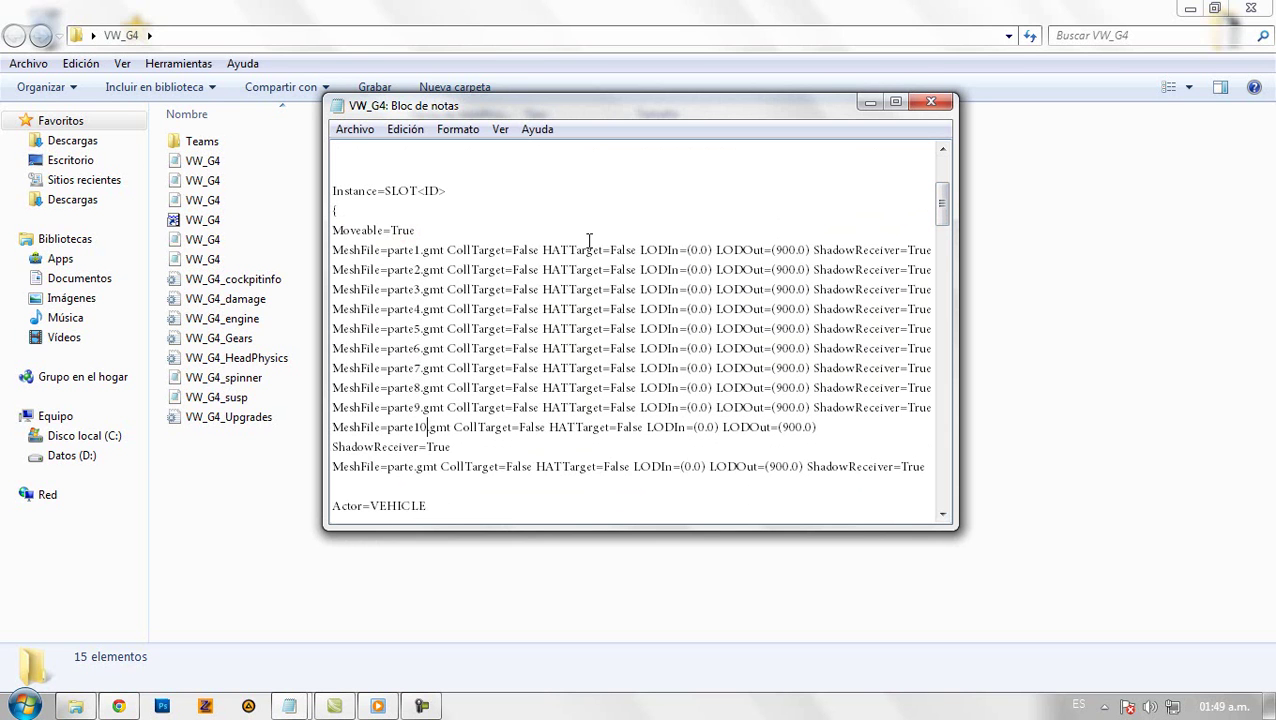
pyautogui.click(414, 467)
pyautogui.write('11')
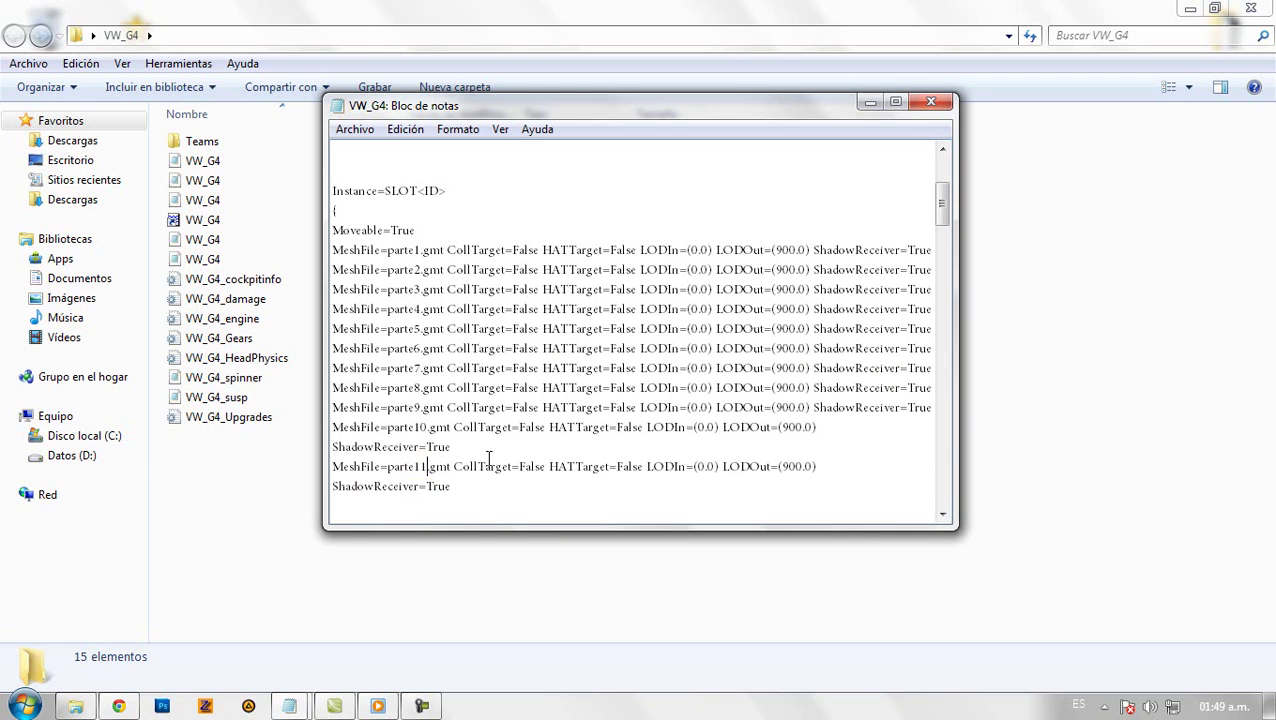
# Widen the window so each MeshFile entry fits on one line, and paste several copies of the parte11.gmt line below it.
pyautogui.scroll(-1, 420, 465)
pyautogui.moveTo(343, 407); pyautogui.dragTo(455, 428)
pyautogui.click(345, 447)
pyautogui.moveTo(963, 338); pyautogui.dragTo(1095, 334)
pyautogui.keyDown('shift'); pyautogui.click(334, 394); pyautogui.keyUp('shift')
pyautogui.hotkey('ctrl', 'c')
pyautogui.click(335, 408)
pyautogui.hotkey('ctrl', 'v')
pyautogui.hotkey('ctrl', 'v')
pyautogui.hotkey('ctrl', 'v')
pyautogui.hotkey('ctrl', 'v')
pyautogui.hotkey('ctrl', 'v')
# Renumber the copied parte11.gmt lines in sequence from parte12.gmt up to parte19.gmt.
pyautogui.click(426, 407)
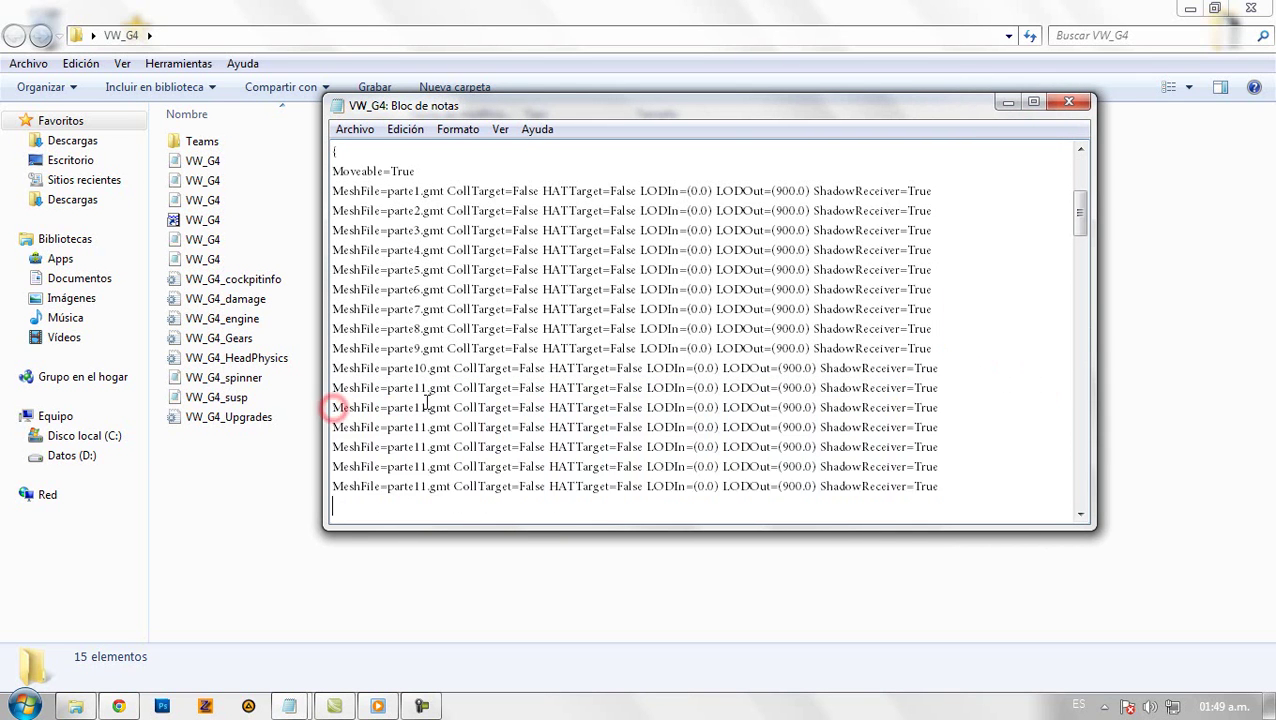
pyautogui.press('BackSpace')
pyautogui.write('2')
pyautogui.press('Down')
pyautogui.press('BackSpace')
pyautogui.write('3')
pyautogui.press('BackSpace')
pyautogui.write('4')
pyautogui.press('Down')
pyautogui.press('BackSpace')
pyautogui.write('5')
pyautogui.press('Down')
pyautogui.press('BackSpace')
pyautogui.write('6')
pyautogui.press('Down')
pyautogui.press('BackSpace')
pyautogui.write('7')
pyautogui.press('Down')
pyautogui.press('BackSpace')
pyautogui.write('8')
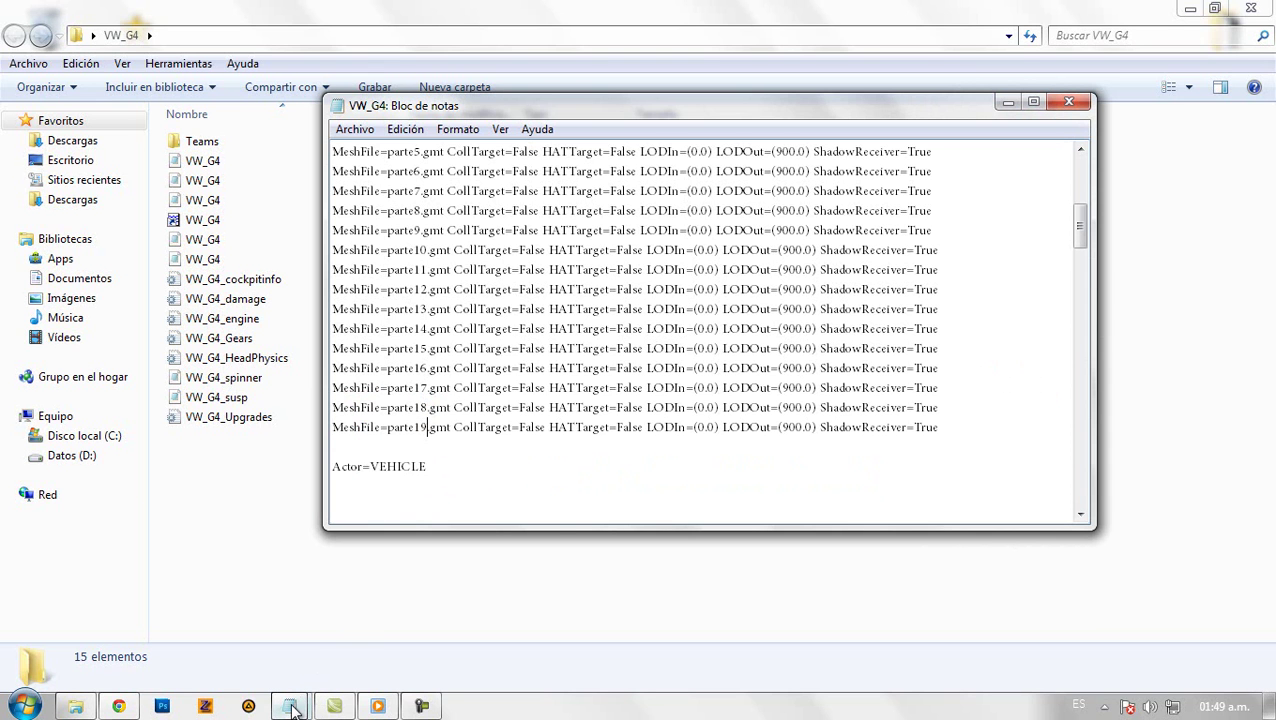
# Open the G4 folder inside the desktop's Gol G4 folder and sort its files by type.
pyautogui.click(1008, 102)
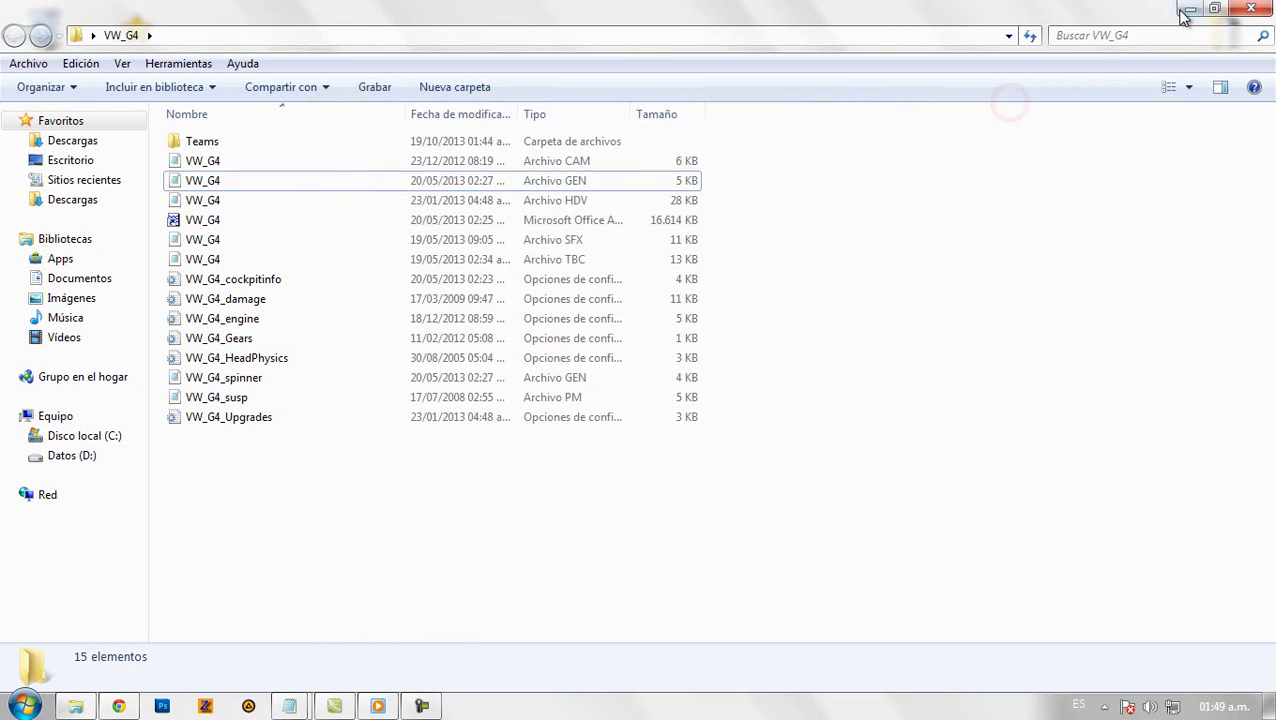
pyautogui.click(1190, 8)
pyautogui.click(870, 102)
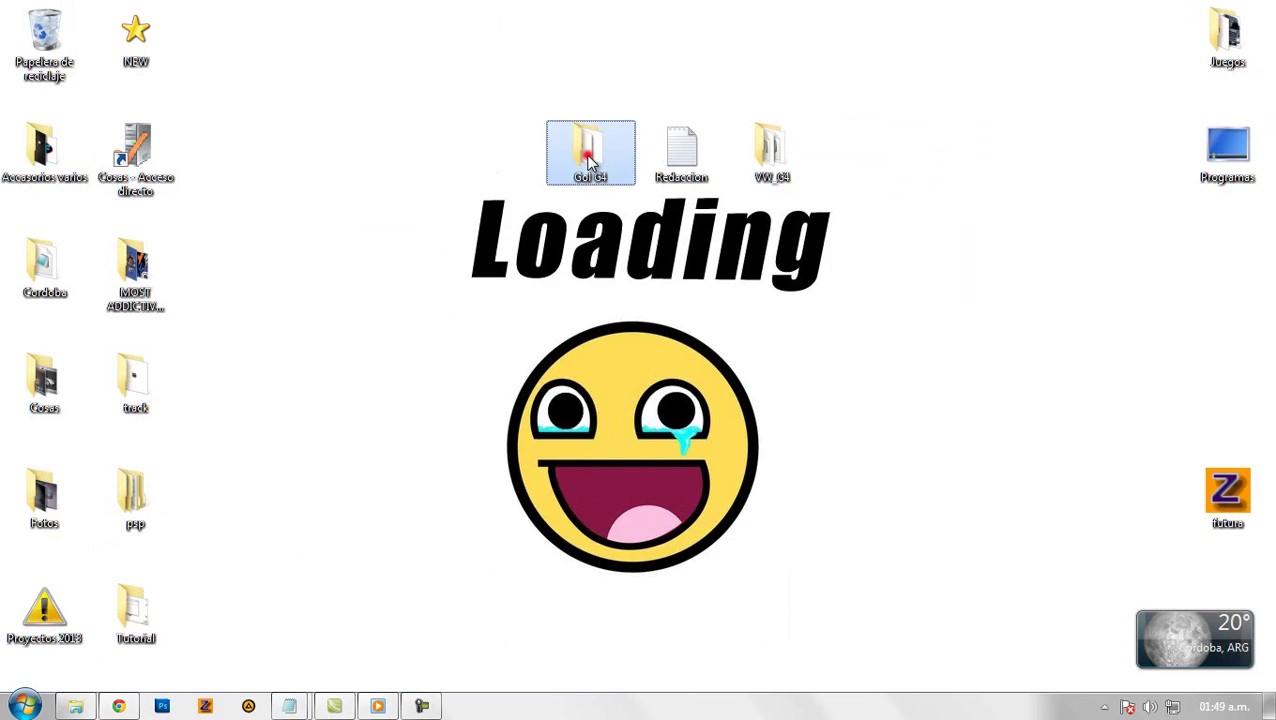
pyautogui.doubleClick(585, 150)
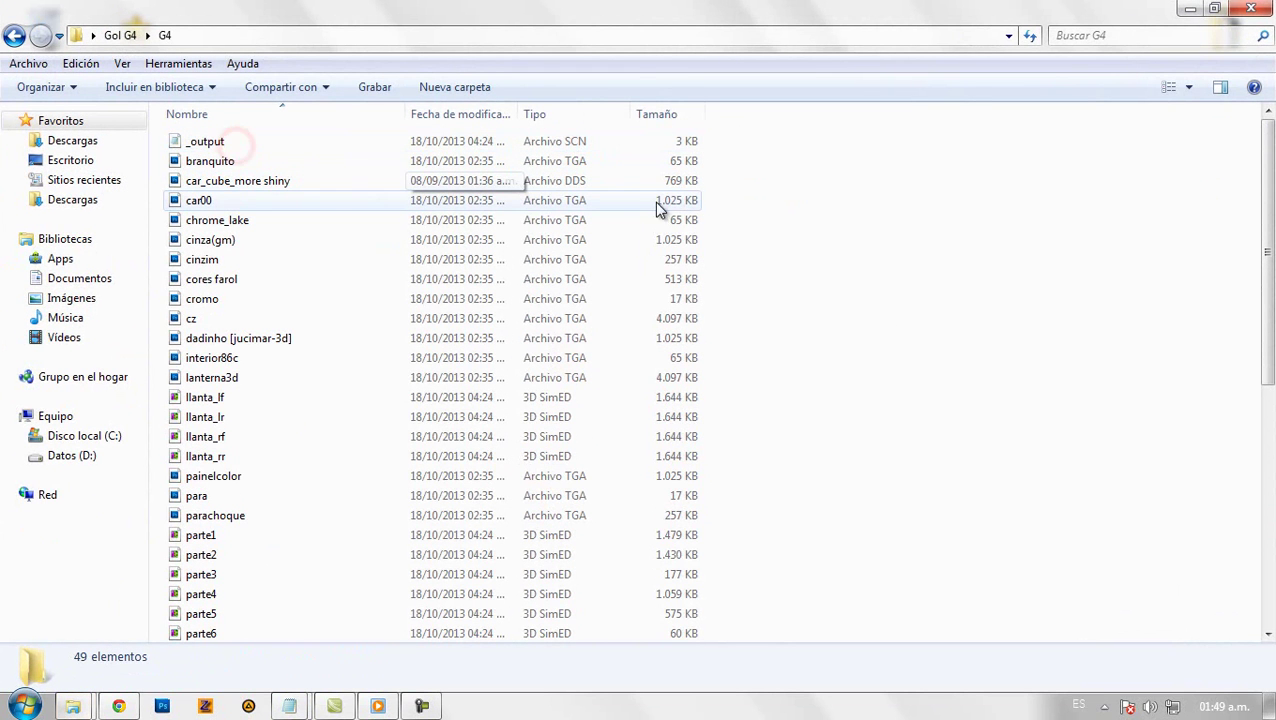
pyautogui.rightClick(790, 203)
pyautogui.moveTo(808, 238)
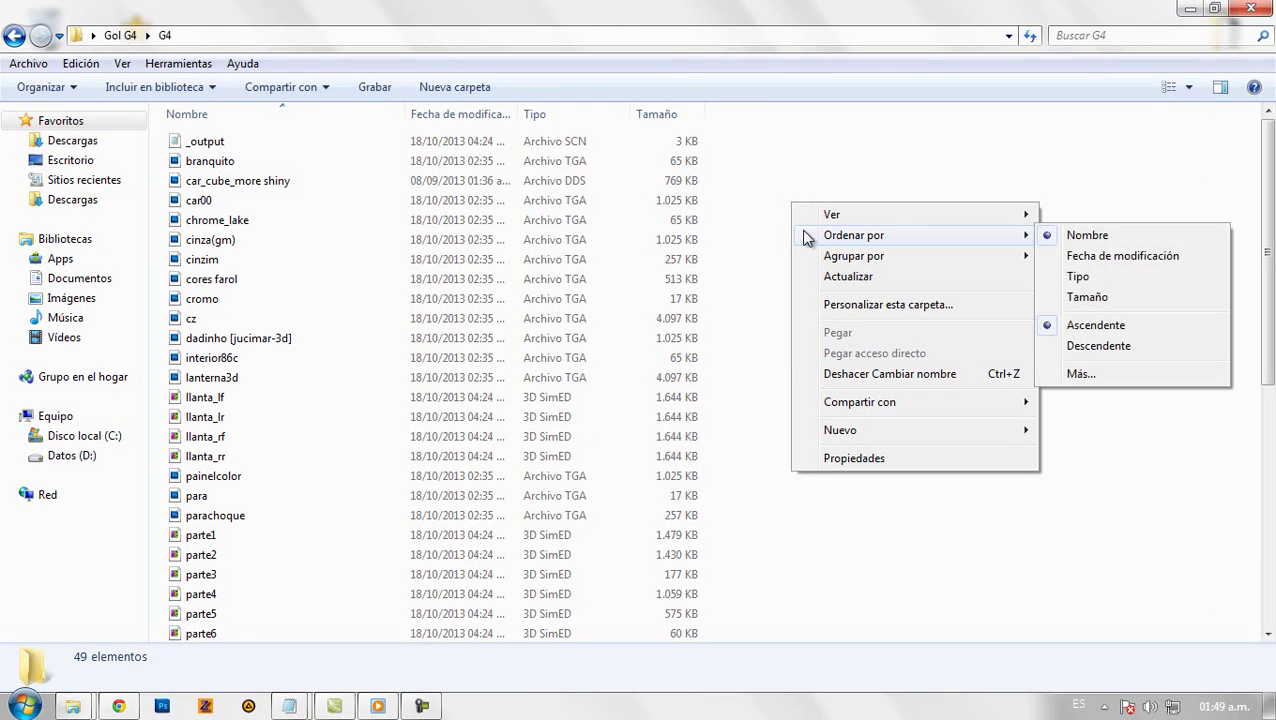
pyautogui.click(1077, 276)
# Check the parte model files in the G4 folder against the MeshFile list in the VW_G4 GEN file.
pyautogui.moveTo(263, 228); pyautogui.dragTo(200, 588)
pyautogui.click(838, 518)
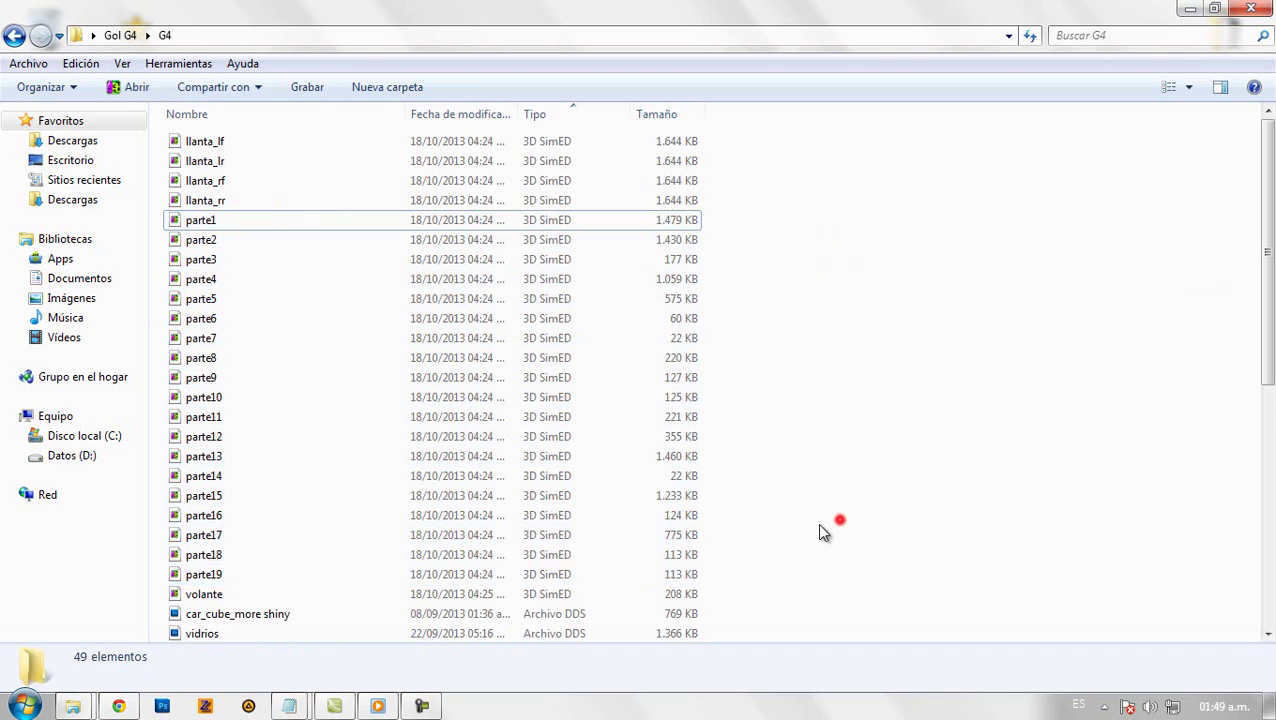
pyautogui.moveTo(289, 706)
pyautogui.click(392, 612)
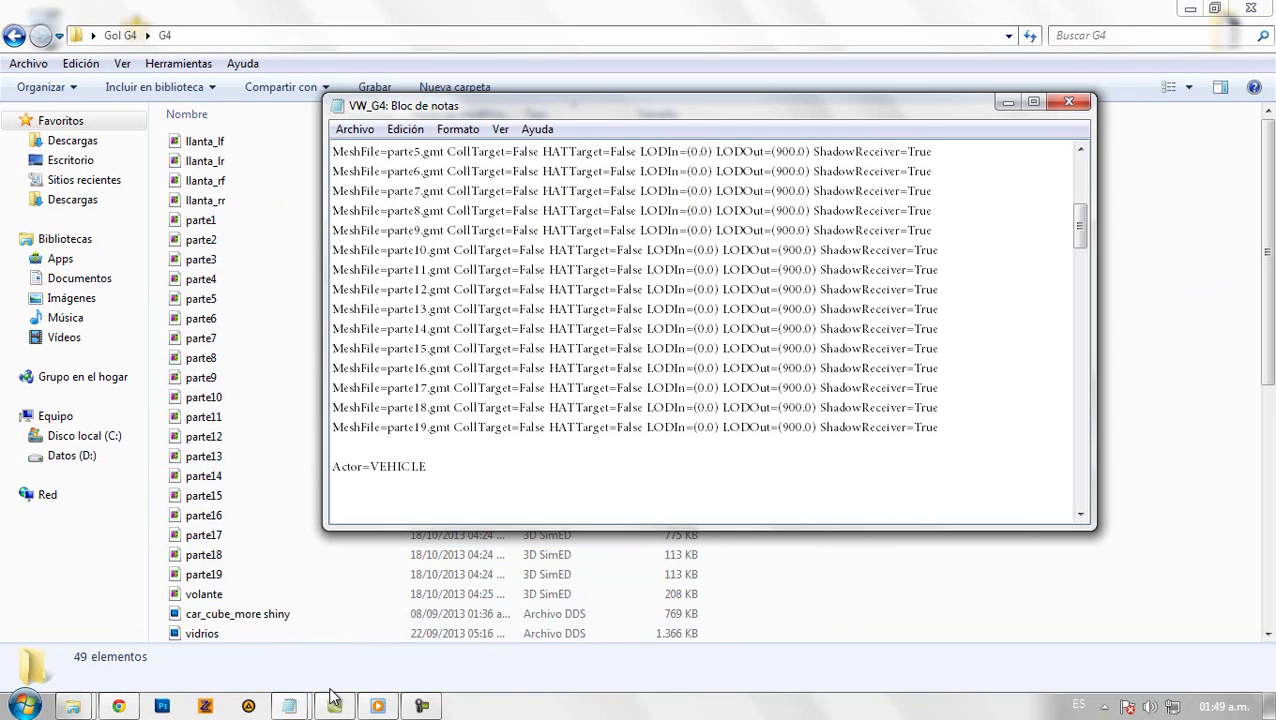
pyautogui.click(340, 441)
# Return to the Redaccion note, end the sentence with a period and start a new paragraph with "Una vez que colocamos todos los nombres".
pyautogui.click(289, 706)
pyautogui.click(225, 633)
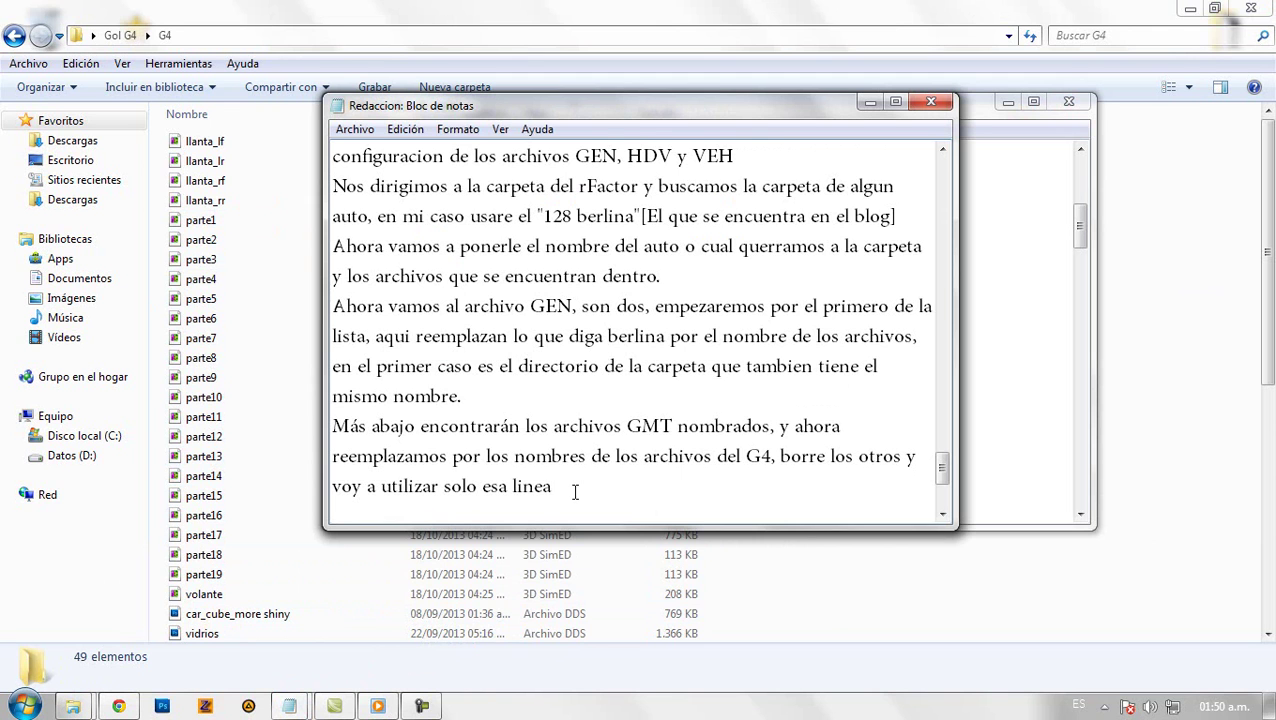
pyautogui.press('Return')
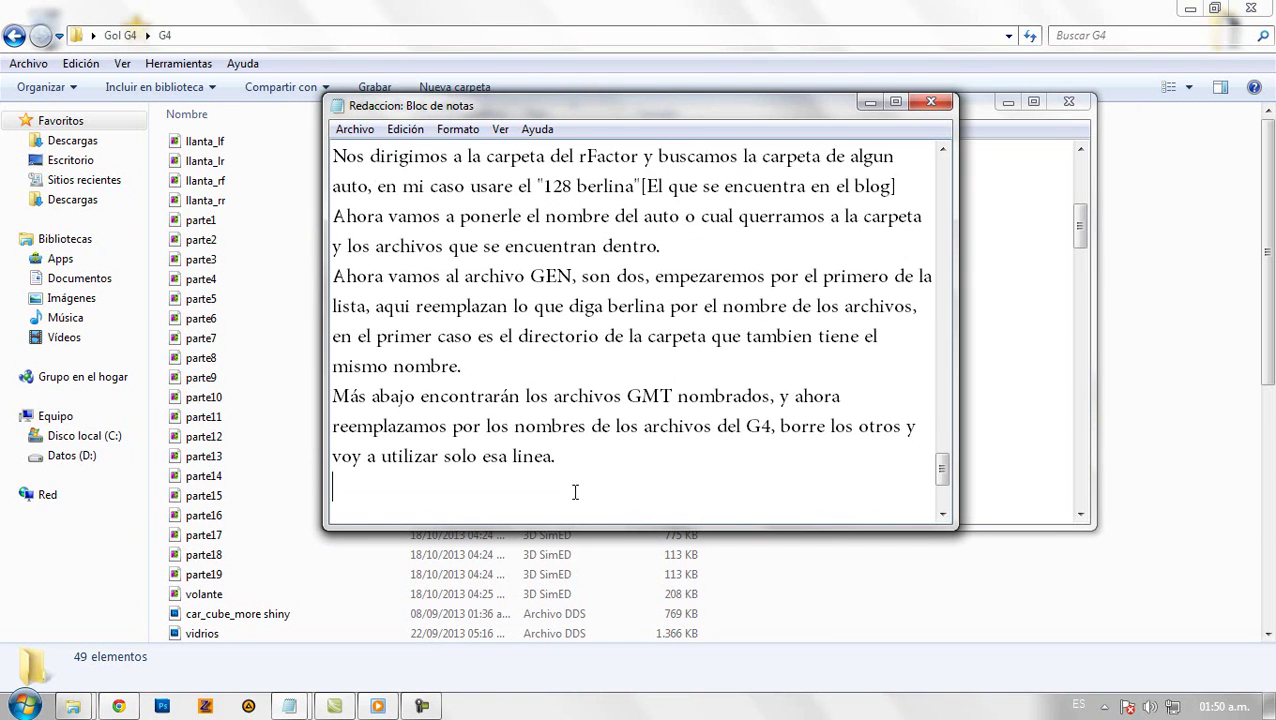
pyautogui.write('Una vez que colo')
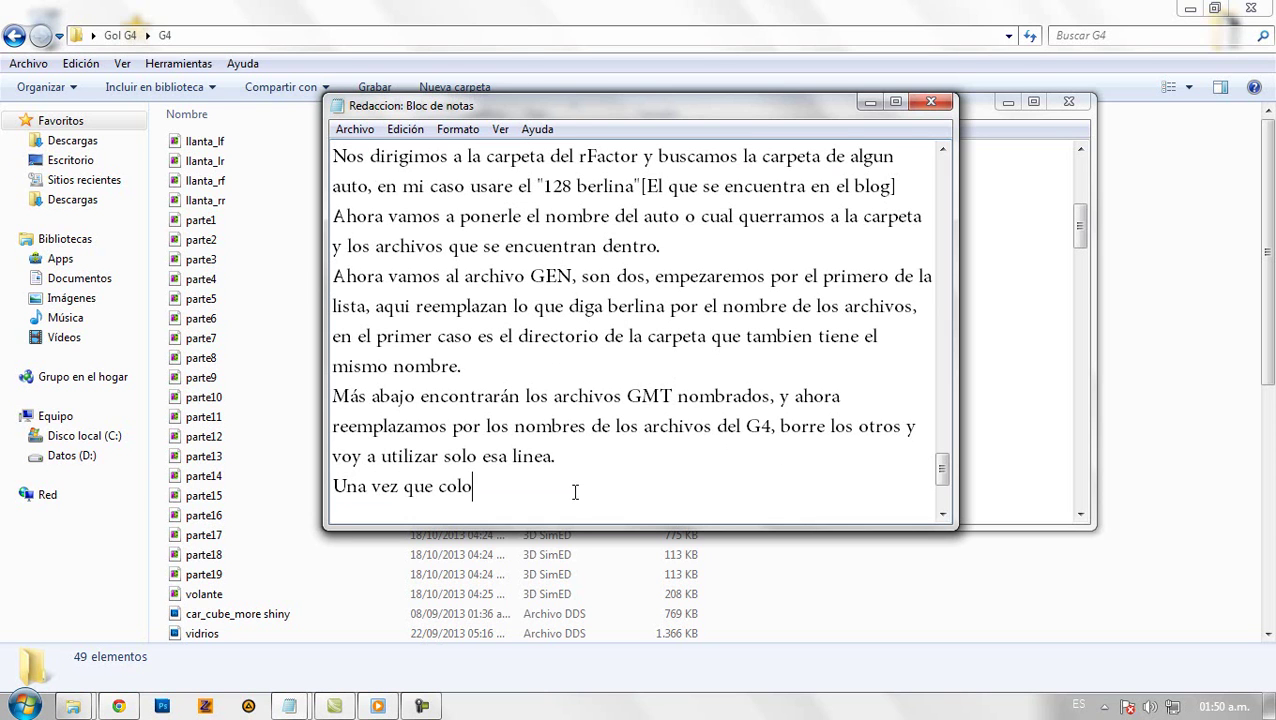
pyautogui.write('camos tor')
pyautogui.press('BackSpace')
pyautogui.write('dos l')
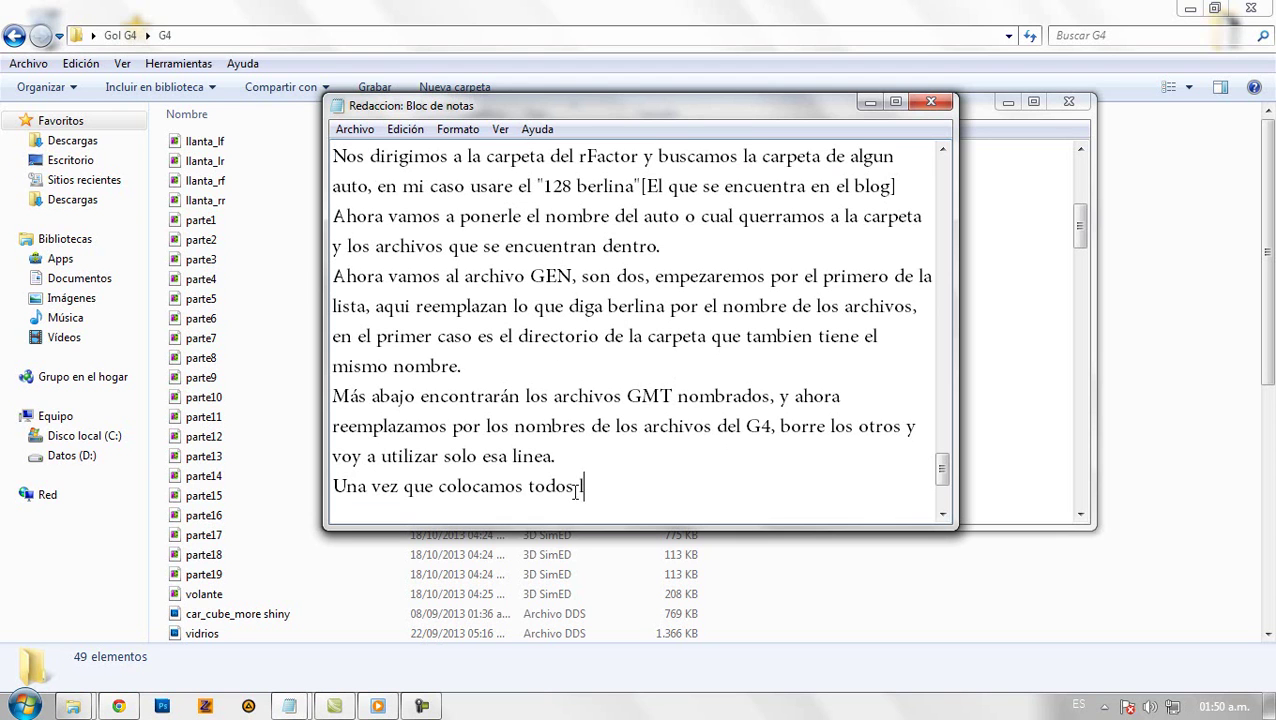
pyautogui.write('os nombres')
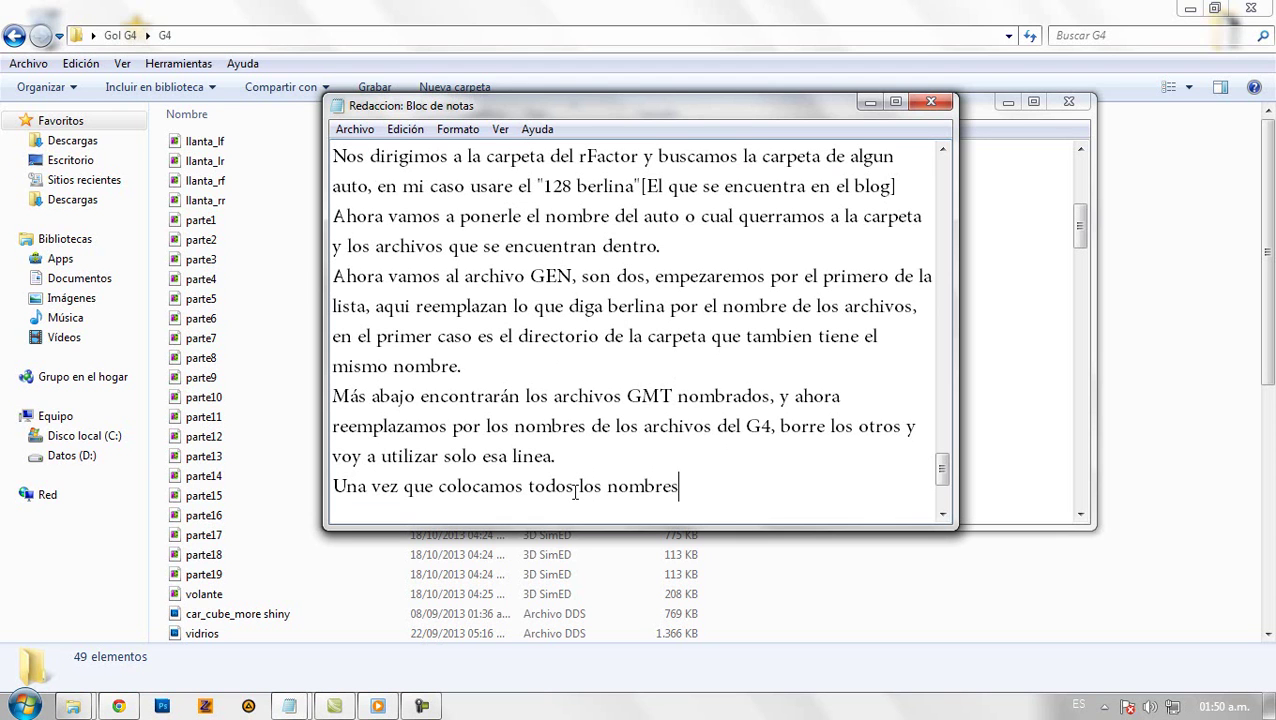
# Continue the paragraph with "copiamos todo eso y lo pegamos mas abajo en las lineas del cockpit".
pyautogui.write(' copiamos todo')
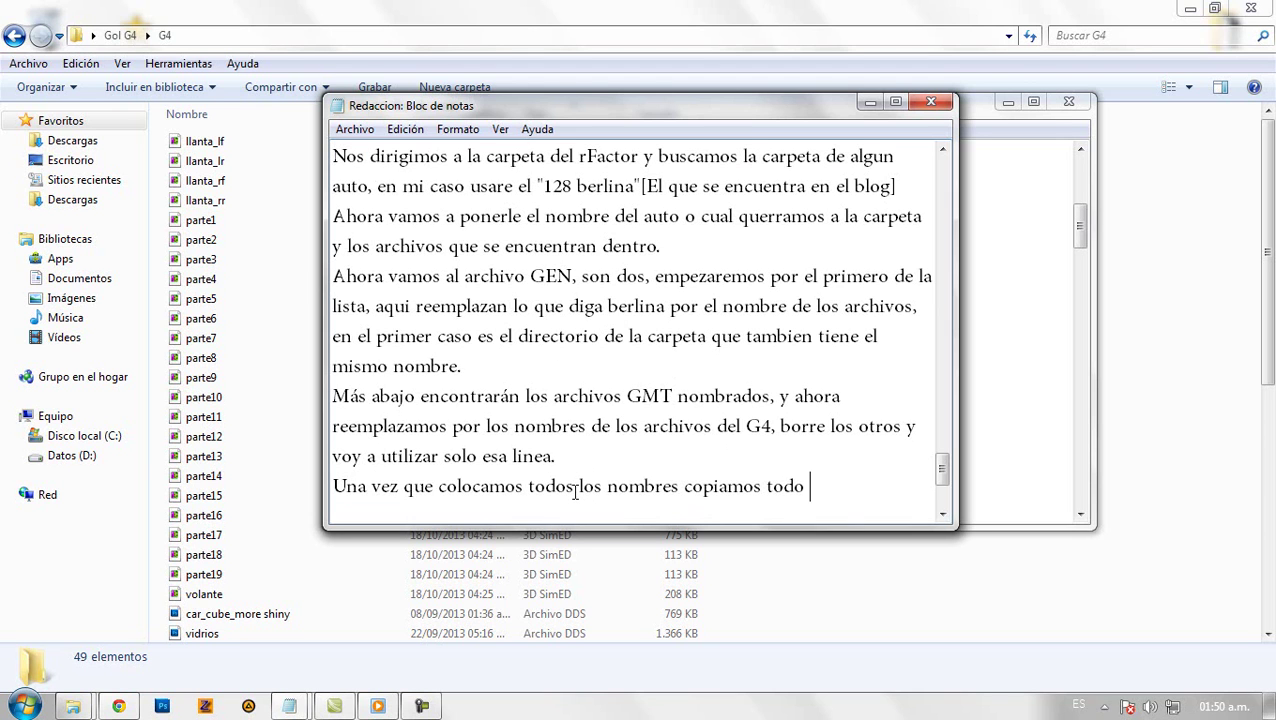
pyautogui.write(' eso y lo pega')
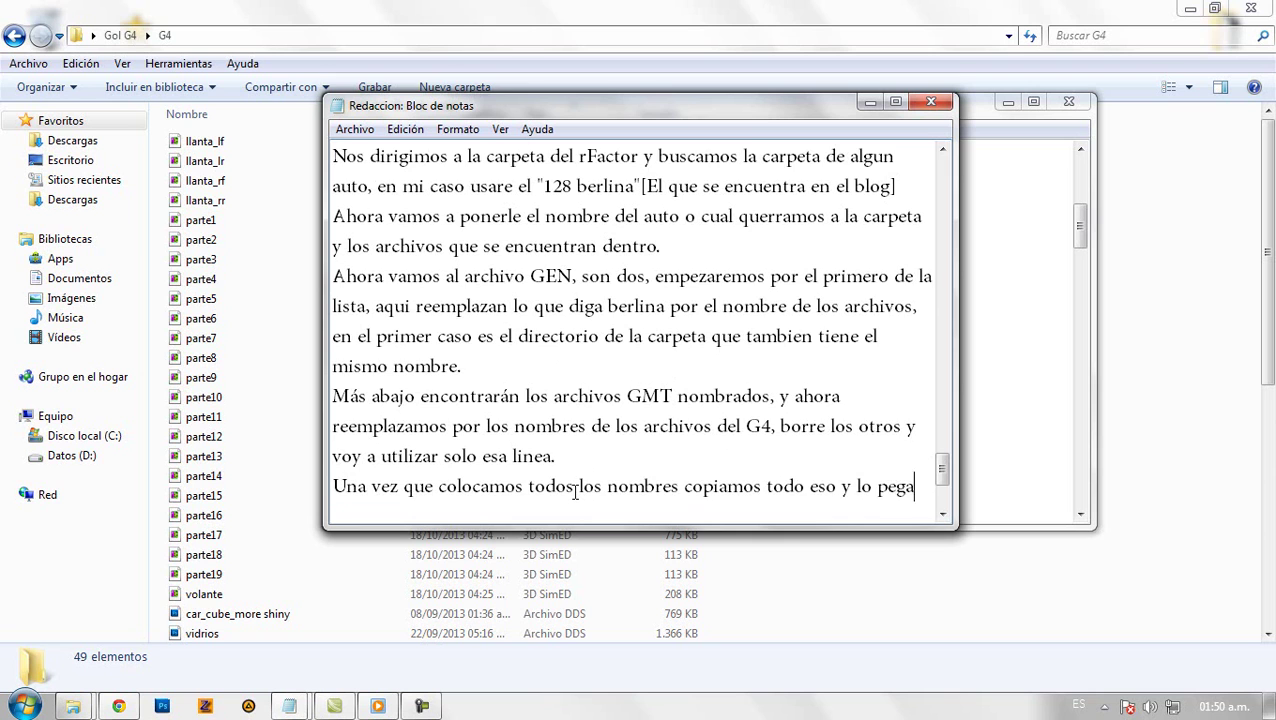
pyautogui.write('mos mas abajo')
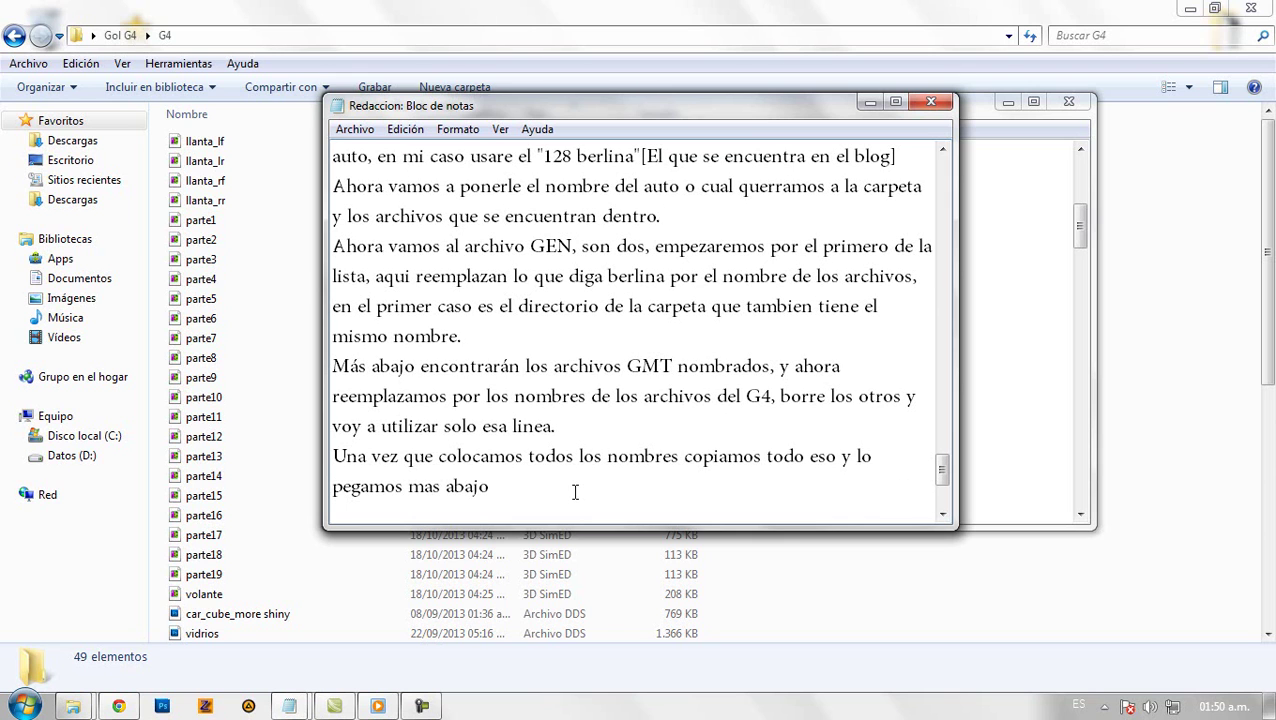
pyautogui.write(' en donde')
pyautogui.press('BackSpace')
pyautogui.press('BackSpace')
pyautogui.press('BackSpace')
pyautogui.press('BackSpace')
pyautogui.press('BackSpace')
pyautogui.write('las lineas del cockpit')
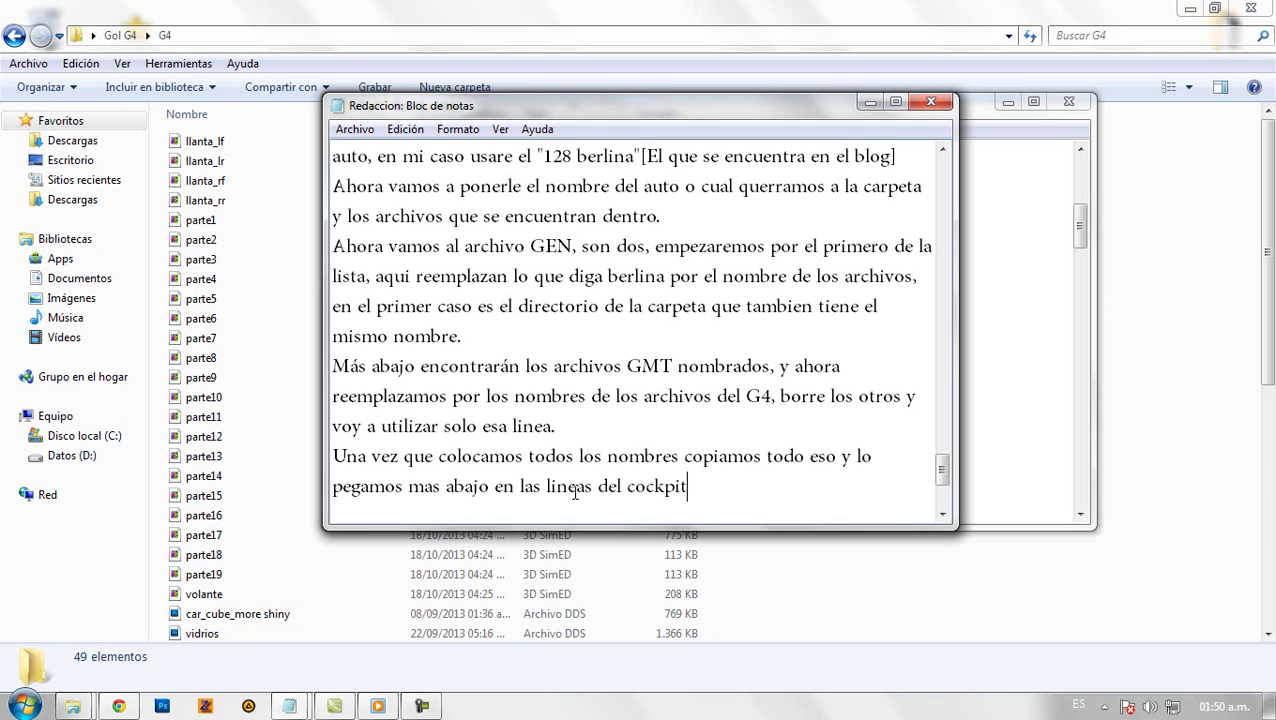
# Copy the parte1 to parte19 MeshFile lines of the VW_G4 GEN file over the chassis, interior, mirror and acc lines in the COCKPIT instance.
pyautogui.click(1004, 404)
pyautogui.moveTo(358, 449); pyautogui.dragTo(291, 438)
pyautogui.hotkey('ctrl', 'c')
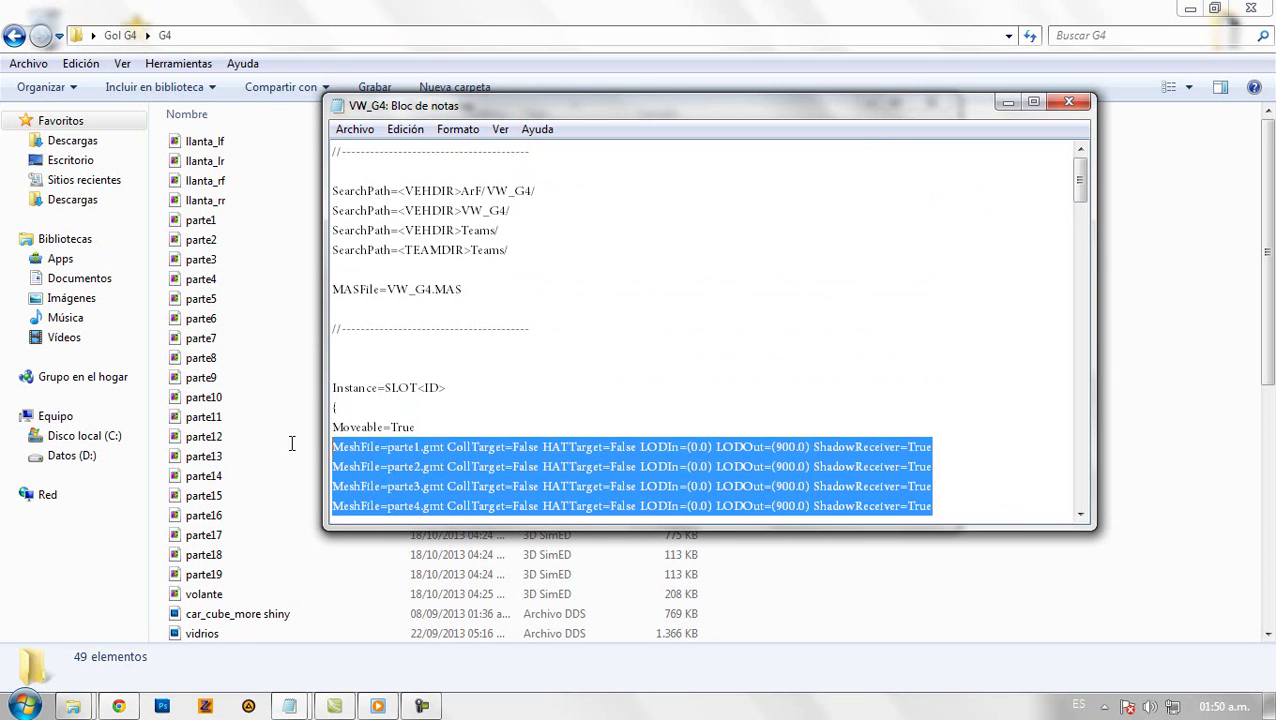
pyautogui.scroll(-3, 501, 407)
pyautogui.scroll(-7, 501, 407)
pyautogui.moveTo(435, 310); pyautogui.dragTo(470, 310)
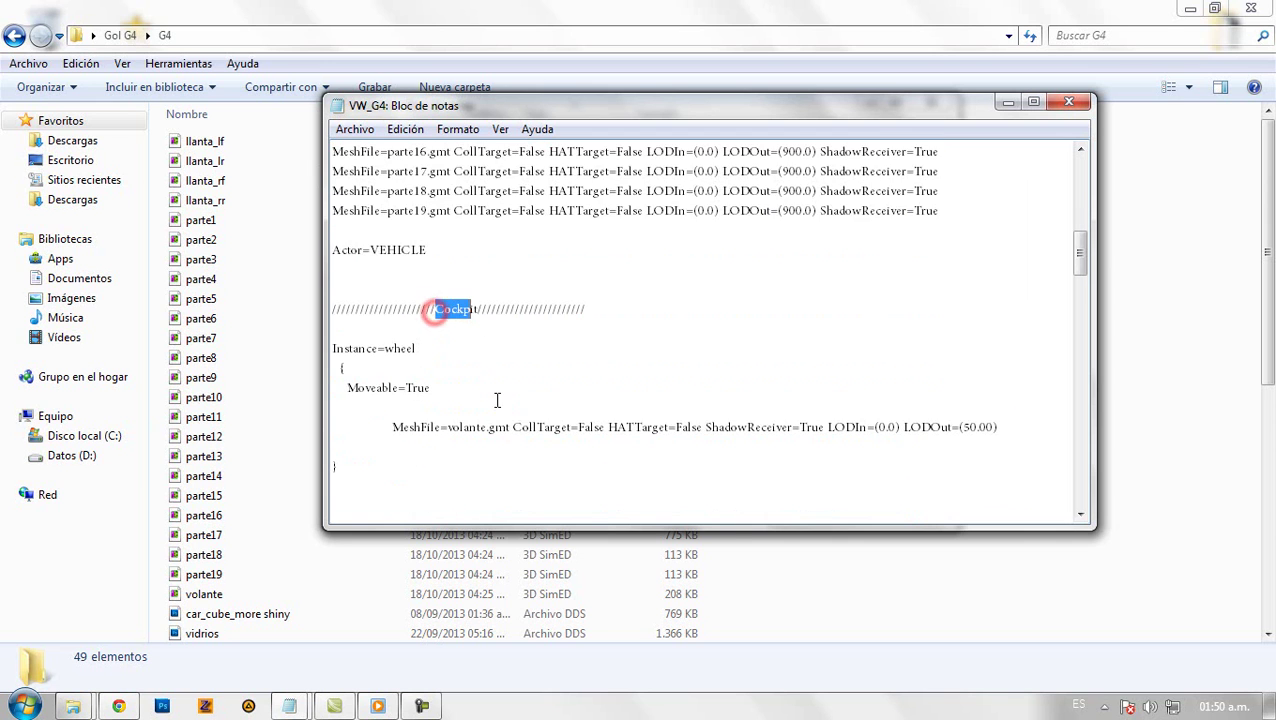
pyautogui.scroll(-2, 495, 400)
pyautogui.doubleClick(467, 304)
pyautogui.scroll(-3, 501, 404)
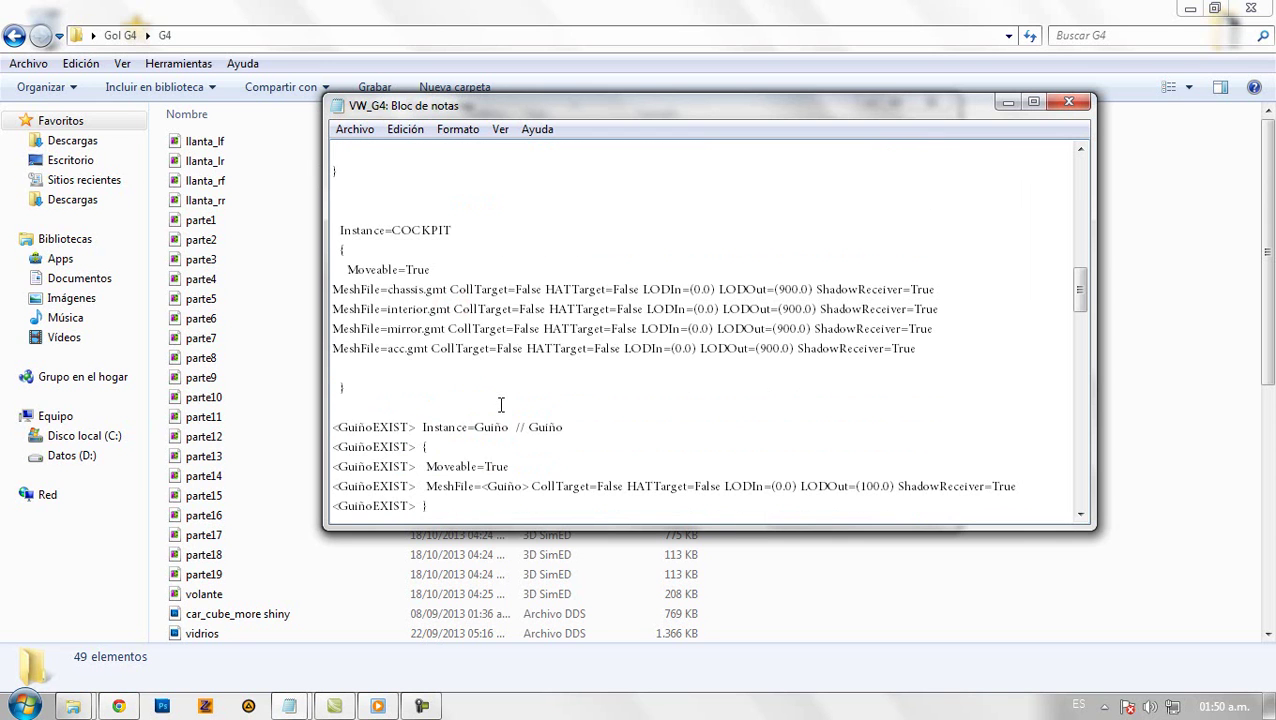
pyautogui.moveTo(339, 368); pyautogui.dragTo(322, 296)
pyautogui.hotkey('ctrl', 'v')
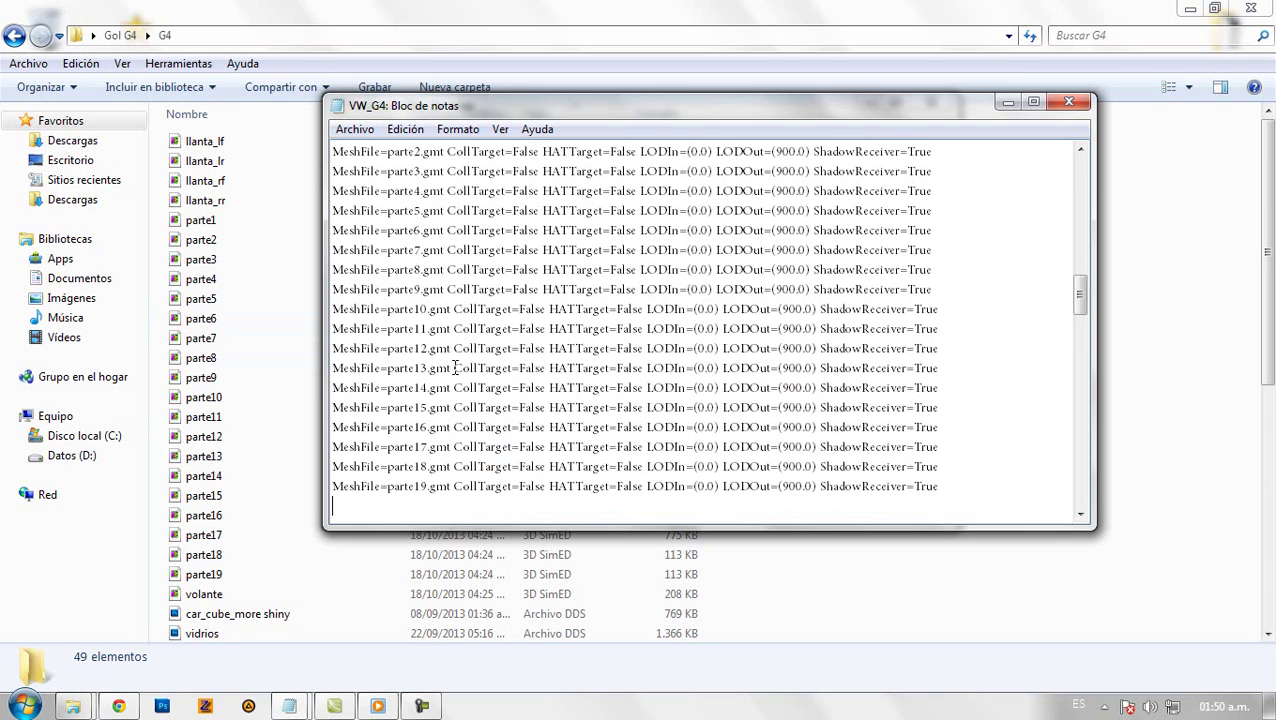
# Delete the Guiño block and the headlight and brakelight instances below the cockpit section of the GEN file.
pyautogui.scroll(-2, 483, 360)
pyautogui.scroll(-3, 466, 393)
pyautogui.moveTo(334, 366); pyautogui.dragTo(322, 265)
pyautogui.press('Delete')
pyautogui.scroll(-7, 436, 400)
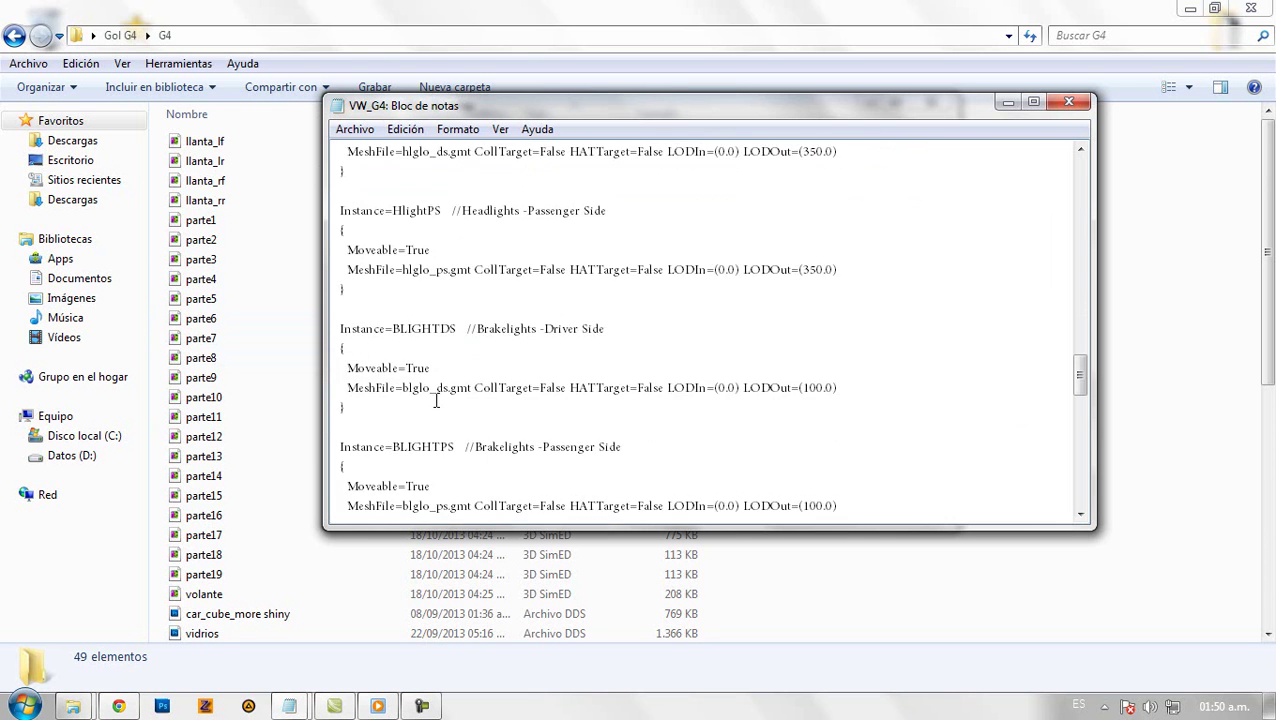
pyautogui.scroll(-3, 410, 385)
pyautogui.moveTo(379, 365); pyautogui.dragTo(298, 152)
pyautogui.press('Delete')
pyautogui.scroll(4, 497, 373)
pyautogui.press('BackSpace')
pyautogui.press('BackSpace')
# Review the edited VW_G4 GEN file from the cockpit to the wheel sections, then save and close it.
pyautogui.scroll(6, 459, 344)
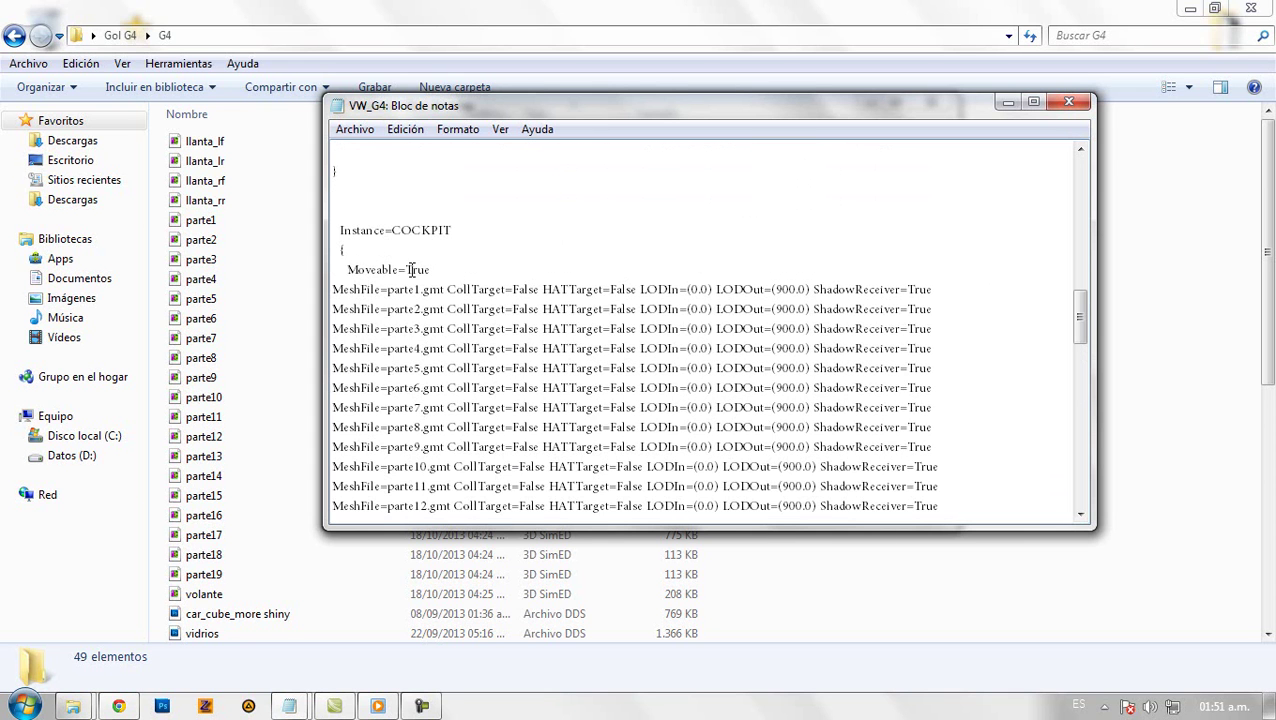
pyautogui.scroll(-12, 410, 395)
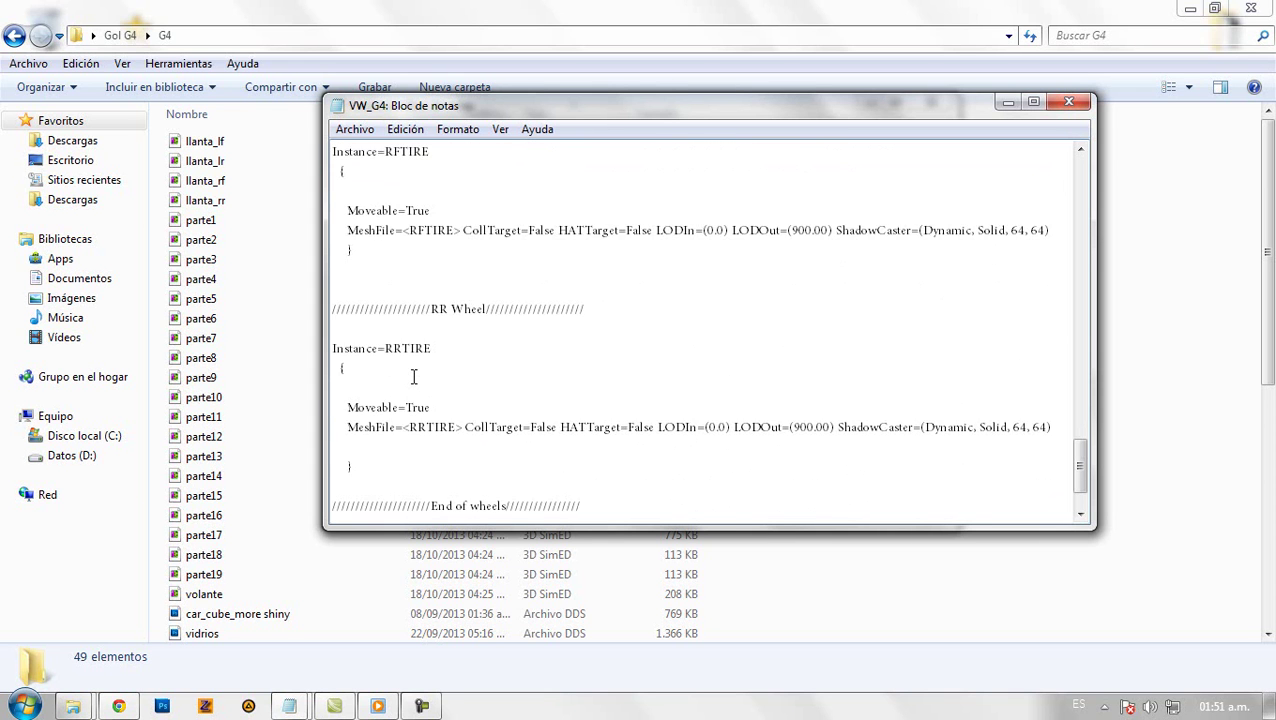
pyautogui.scroll(-1, 413, 376)
pyautogui.scroll(10, 413, 376)
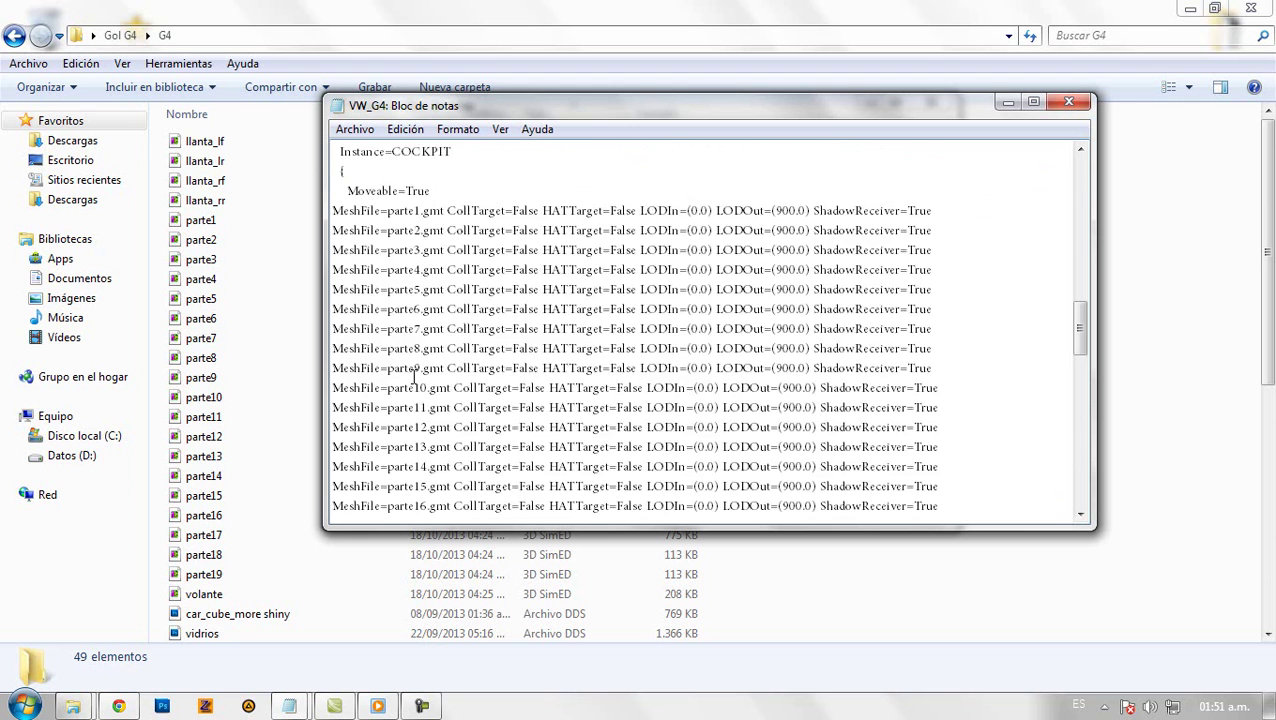
pyautogui.scroll(7, 413, 376)
pyautogui.click(1063, 105)
pyautogui.click(550, 367)
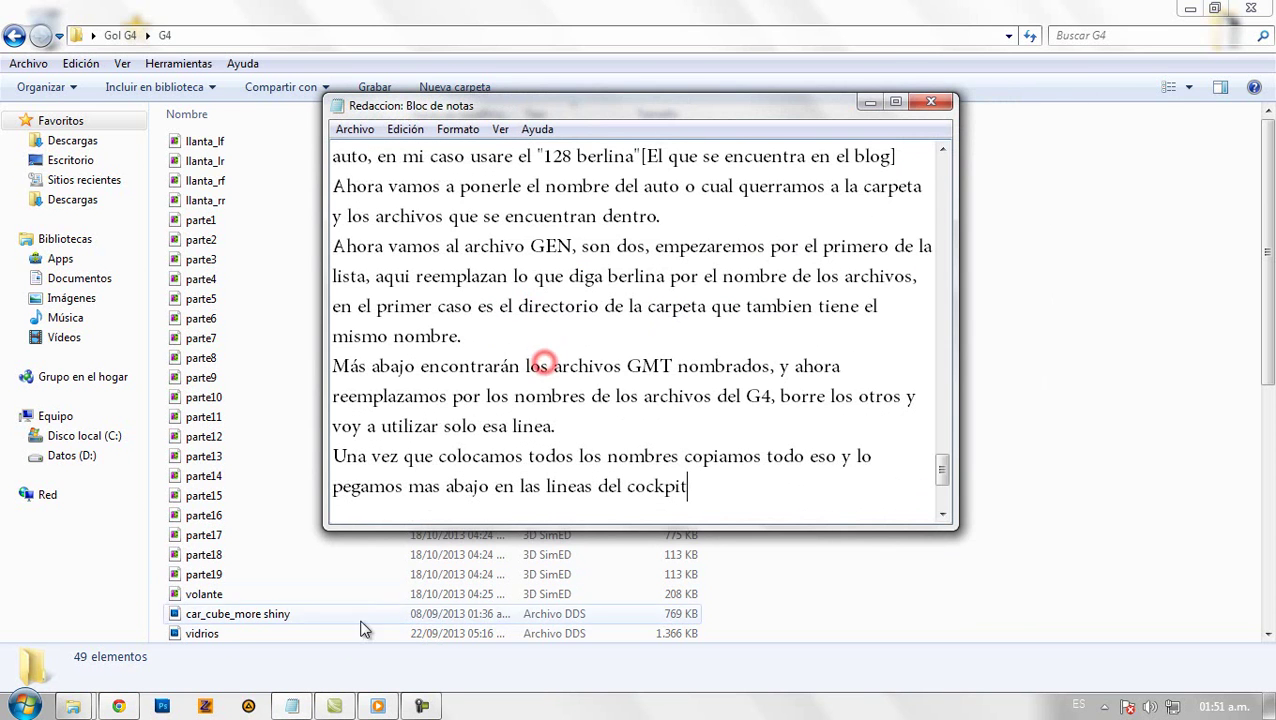
# Continue the Redaccion note's last sentence with ", guardamos y vamos al segundo GEN y pegamos todo eso de nuevo".
pyautogui.write('guardamos y vamos al')
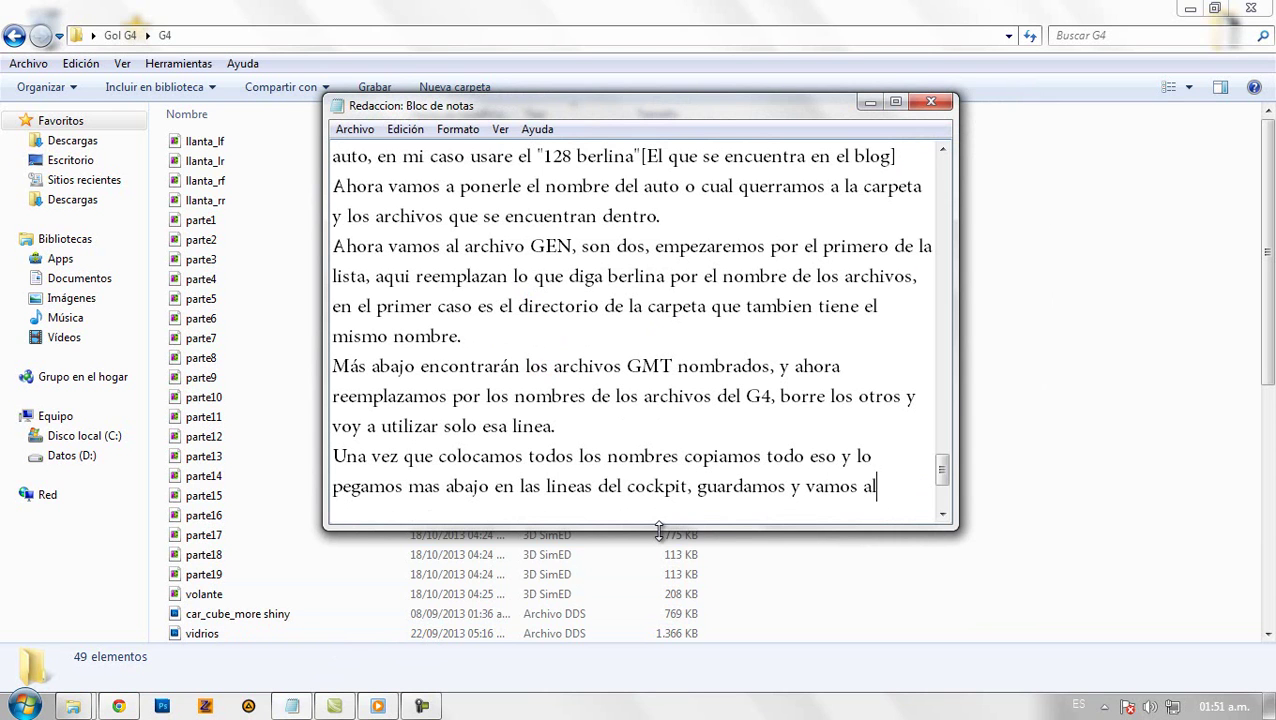
pyautogui.write(' segundo ')
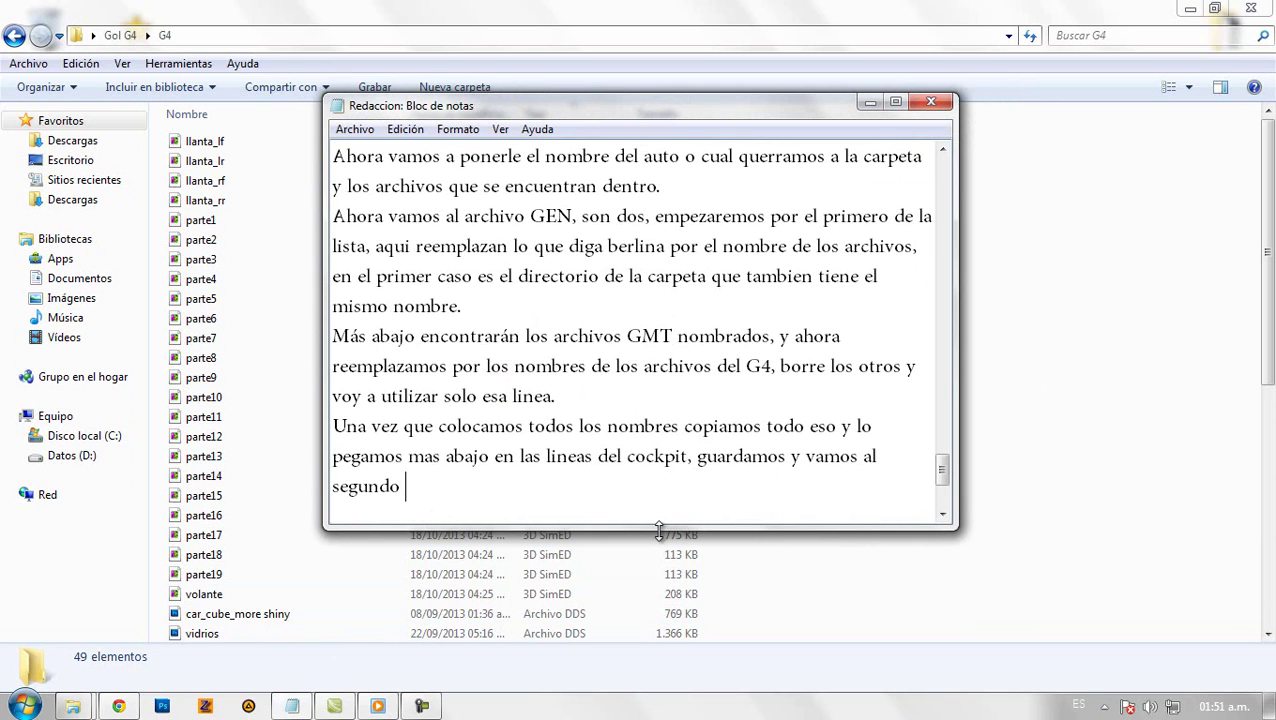
pyautogui.write('GEN y pegamos todo eso de nuevo')
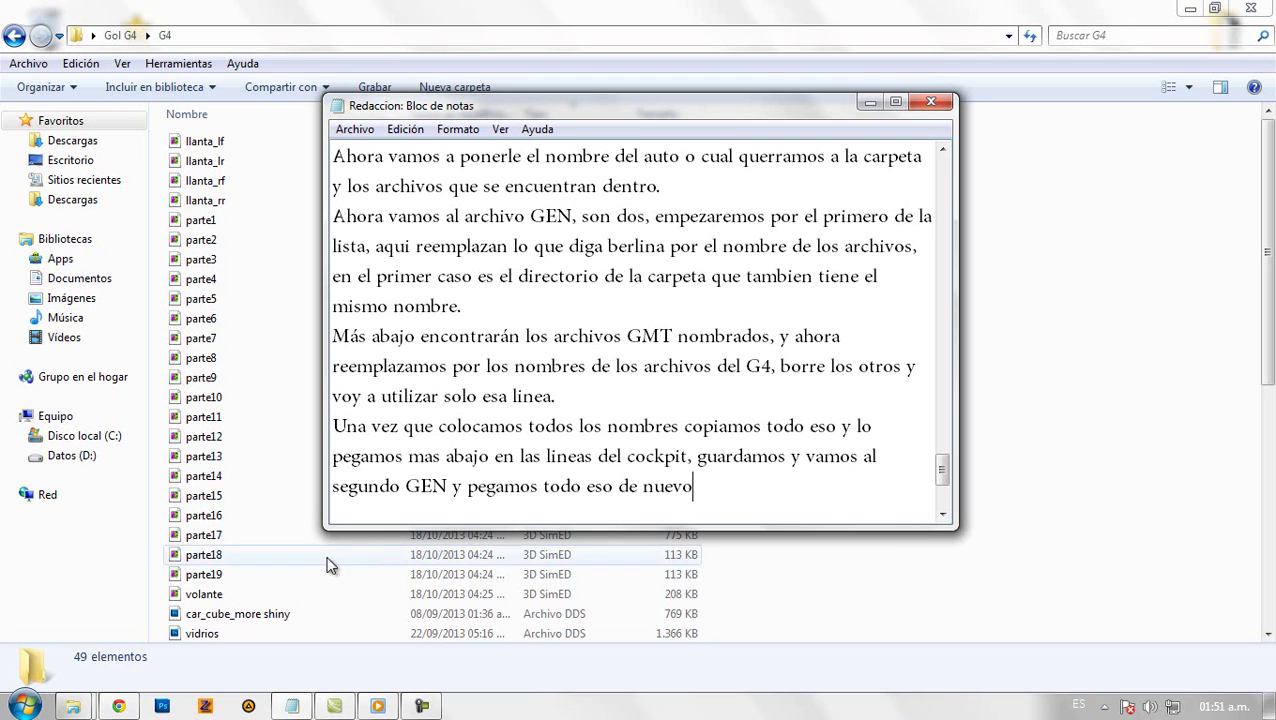
# Switch to the VW_G4 folder and open the VW_G4_spinner GEN file.
pyautogui.moveTo(86, 710)
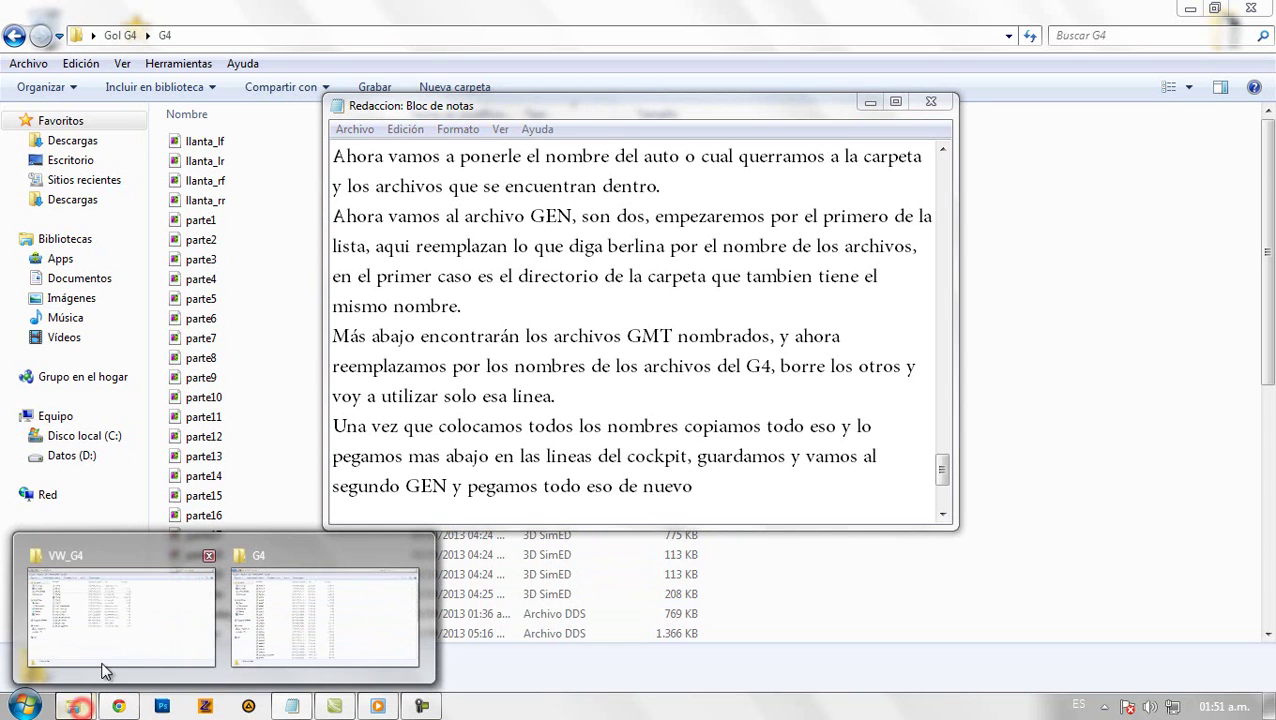
pyautogui.click(265, 610)
pyautogui.click(248, 562)
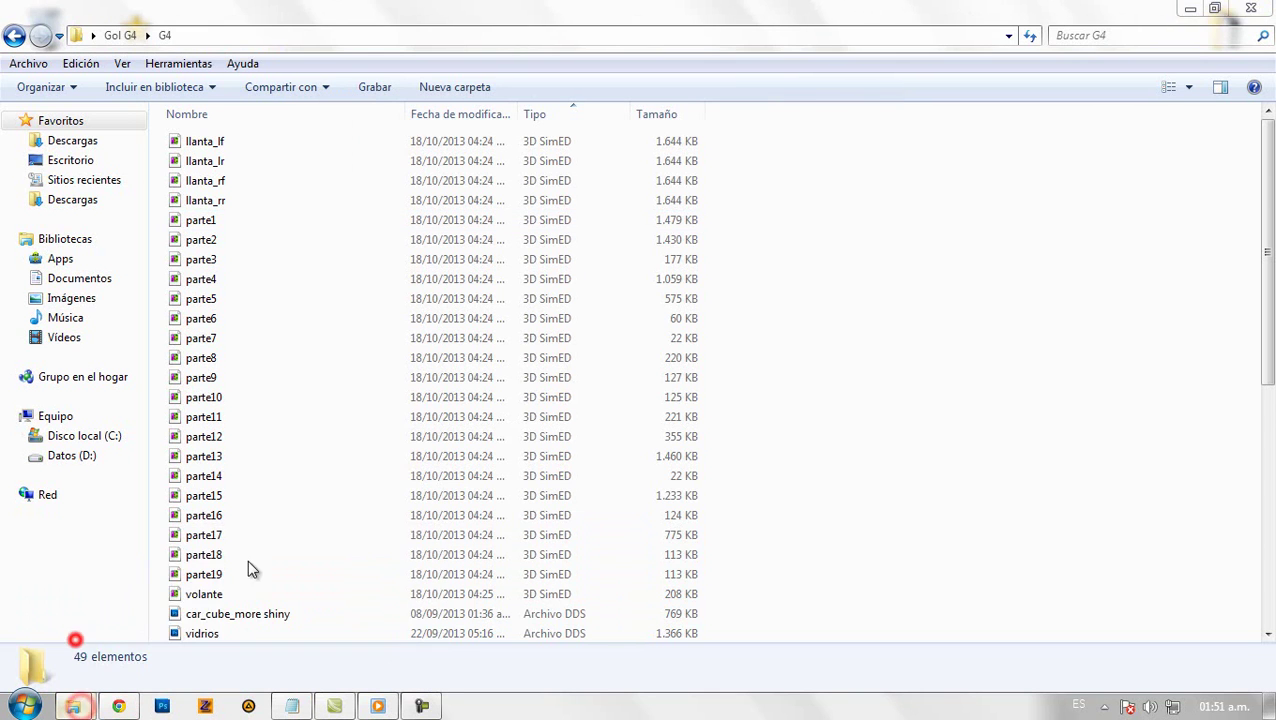
pyautogui.click(252, 378)
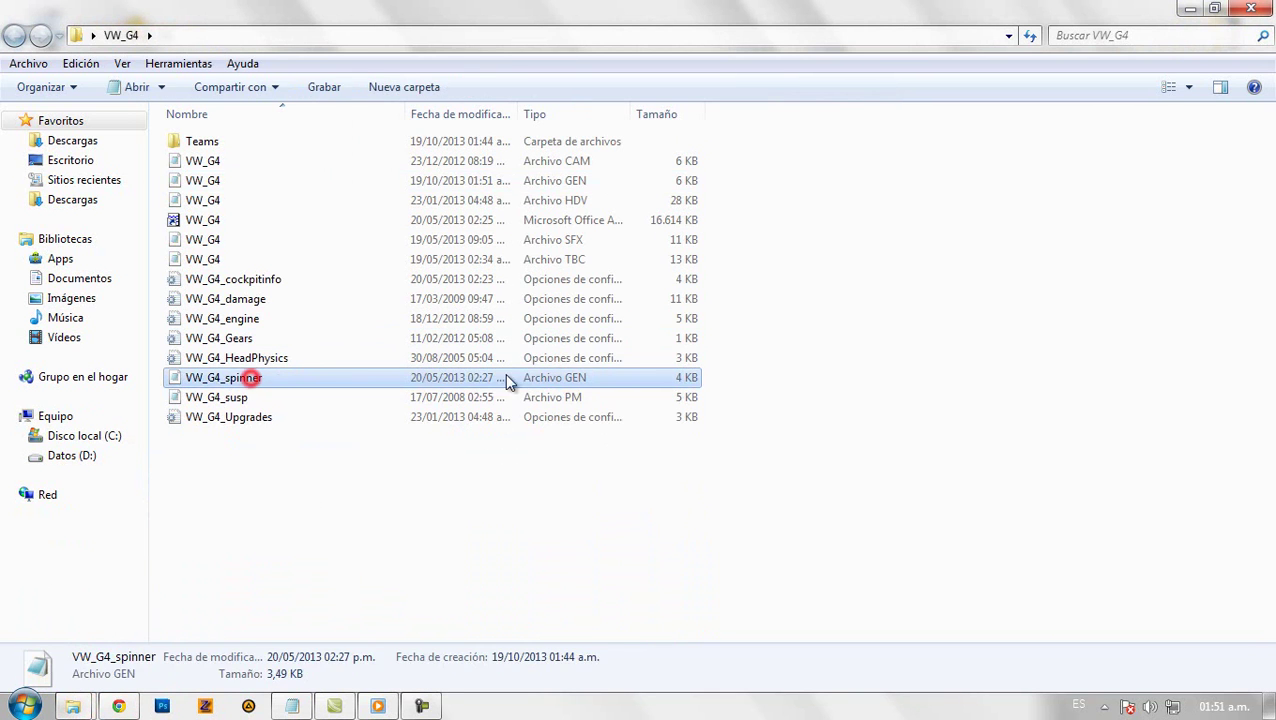
pyautogui.click(571, 378)
pyautogui.doubleClick(233, 380)
# Replace the old MeshFile lines in the spinner file's SLOT instance with the copied parte1 to parte19 lines.
pyautogui.scroll(-8, 472, 420)
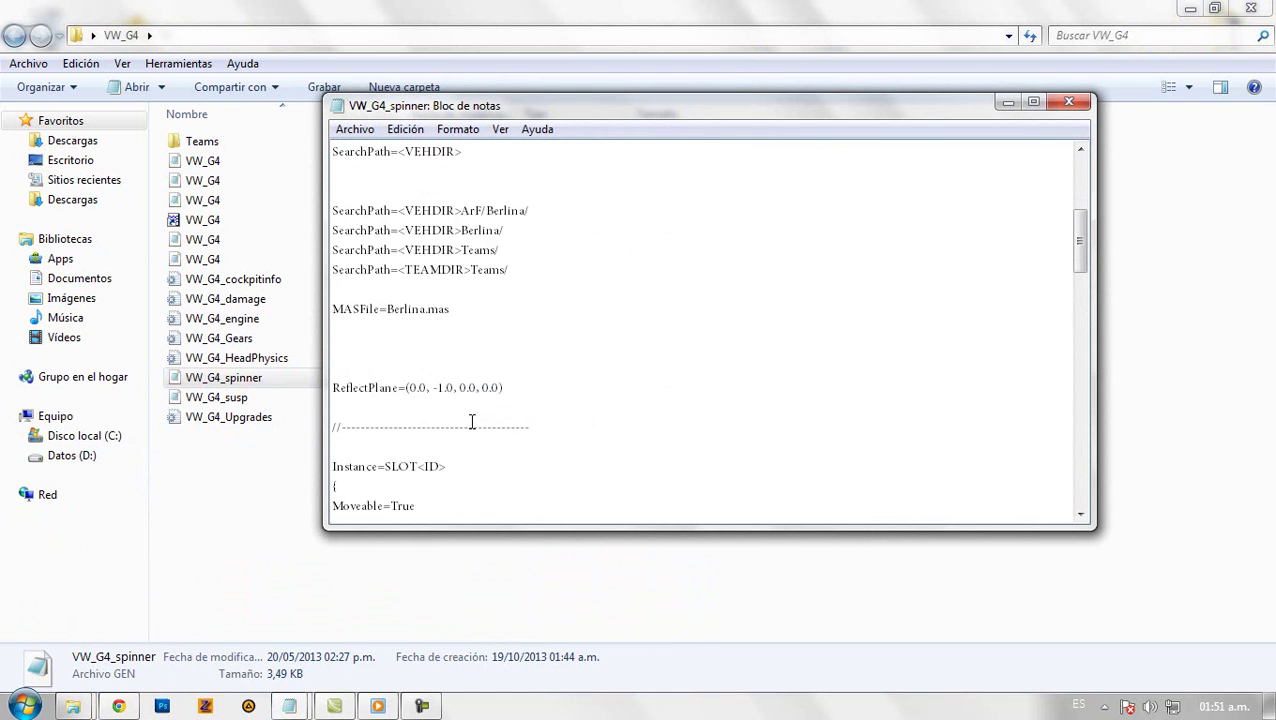
pyautogui.moveTo(336, 368); pyautogui.dragTo(328, 290)
pyautogui.hotkey('ctrl', 'v')
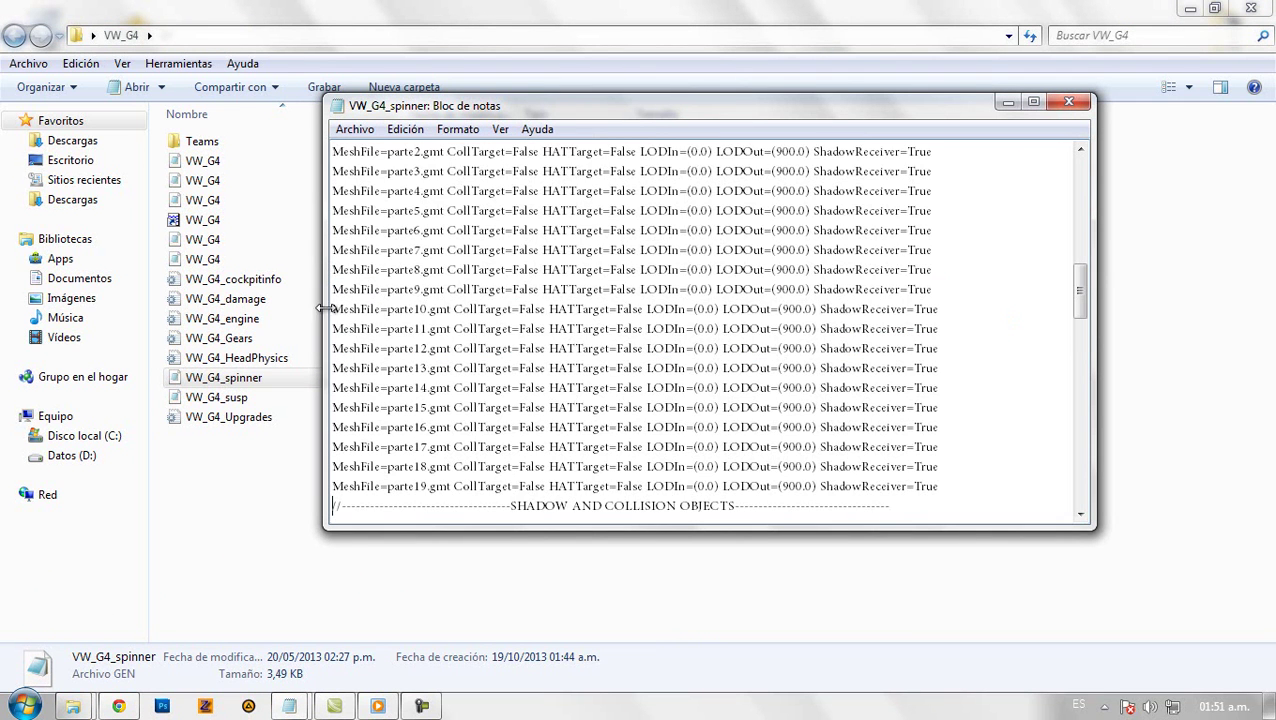
# Replace Berlina with VW_G4 in the two SearchPath lines and the MASFile line of the spinner file.
pyautogui.scroll(7, 615, 380)
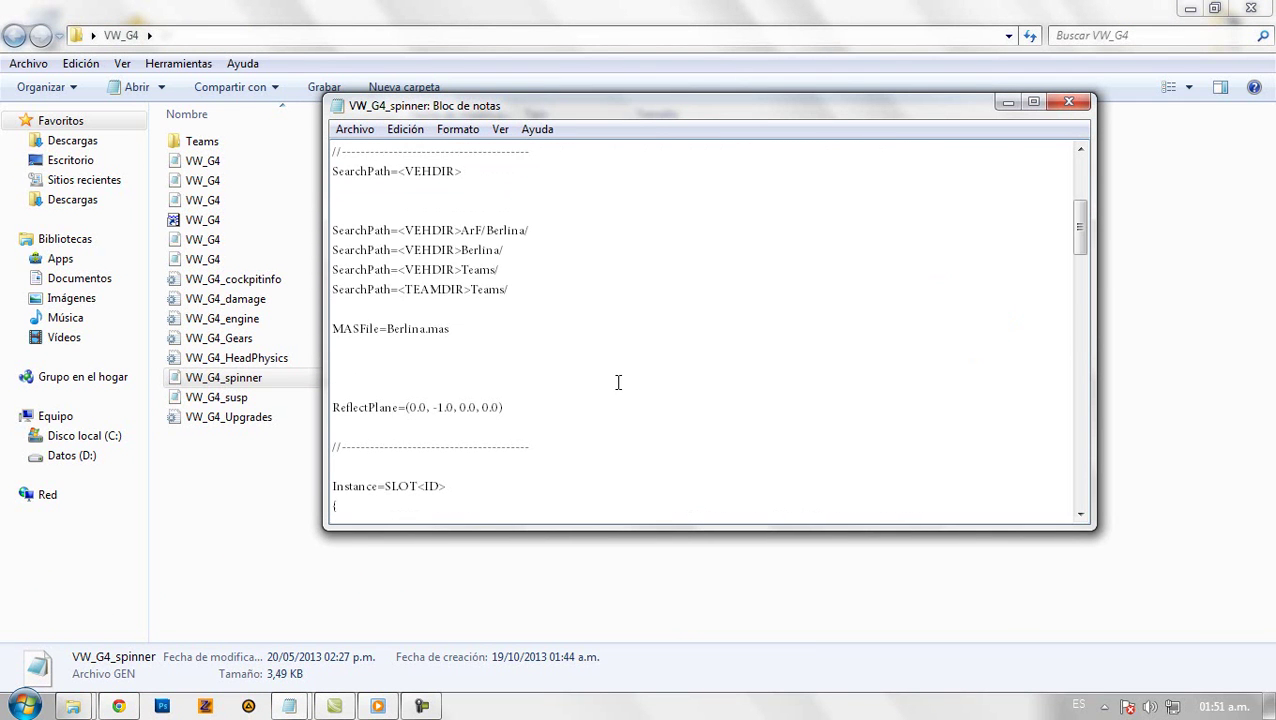
pyautogui.moveTo(485, 232); pyautogui.dragTo(525, 231)
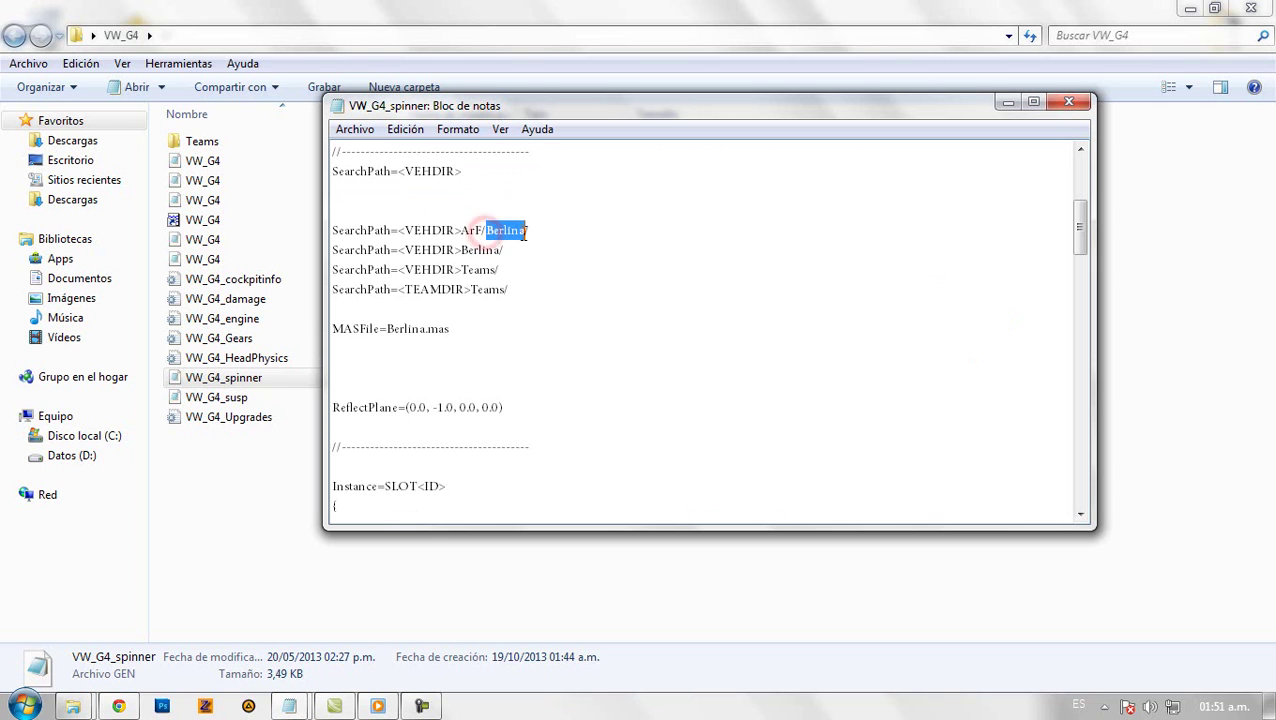
pyautogui.write('VW')
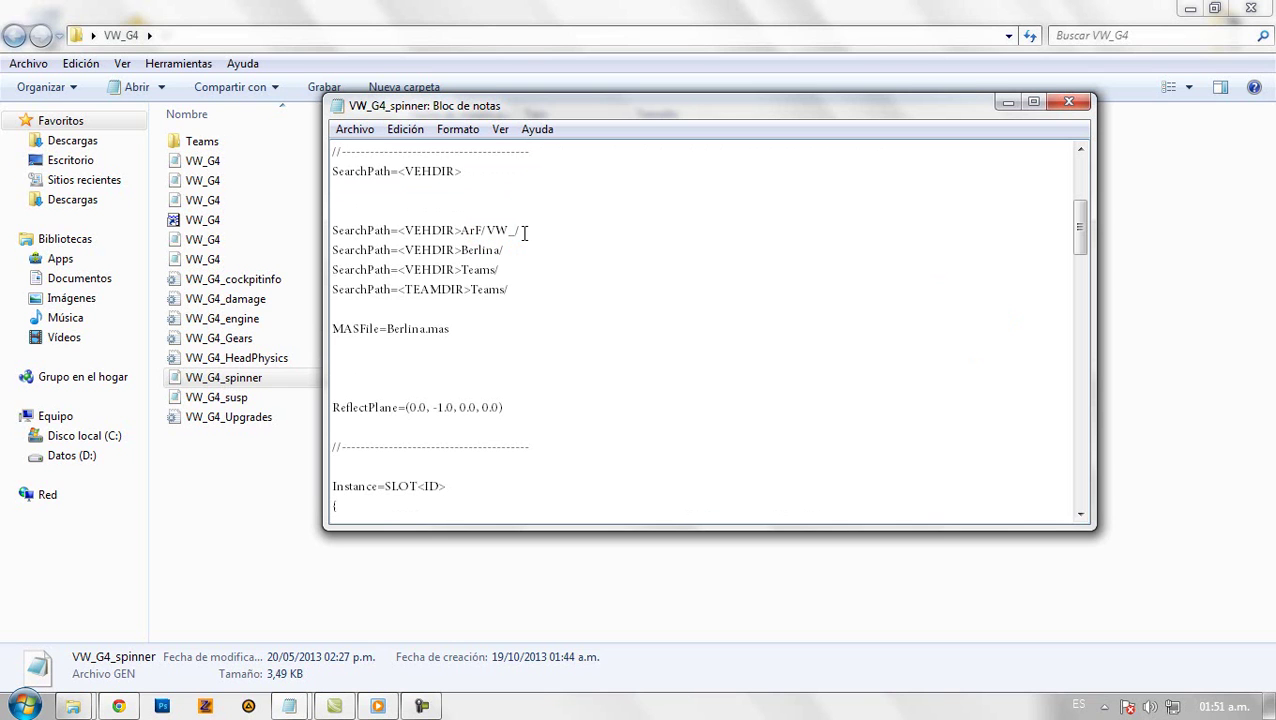
pyautogui.write('_G4')
pyautogui.moveTo(535, 231); pyautogui.dragTo(505, 251)
pyautogui.write('VW_G4/')
pyautogui.moveTo(387, 330); pyautogui.dragTo(433, 330)
pyautogui.write('VW_G4')
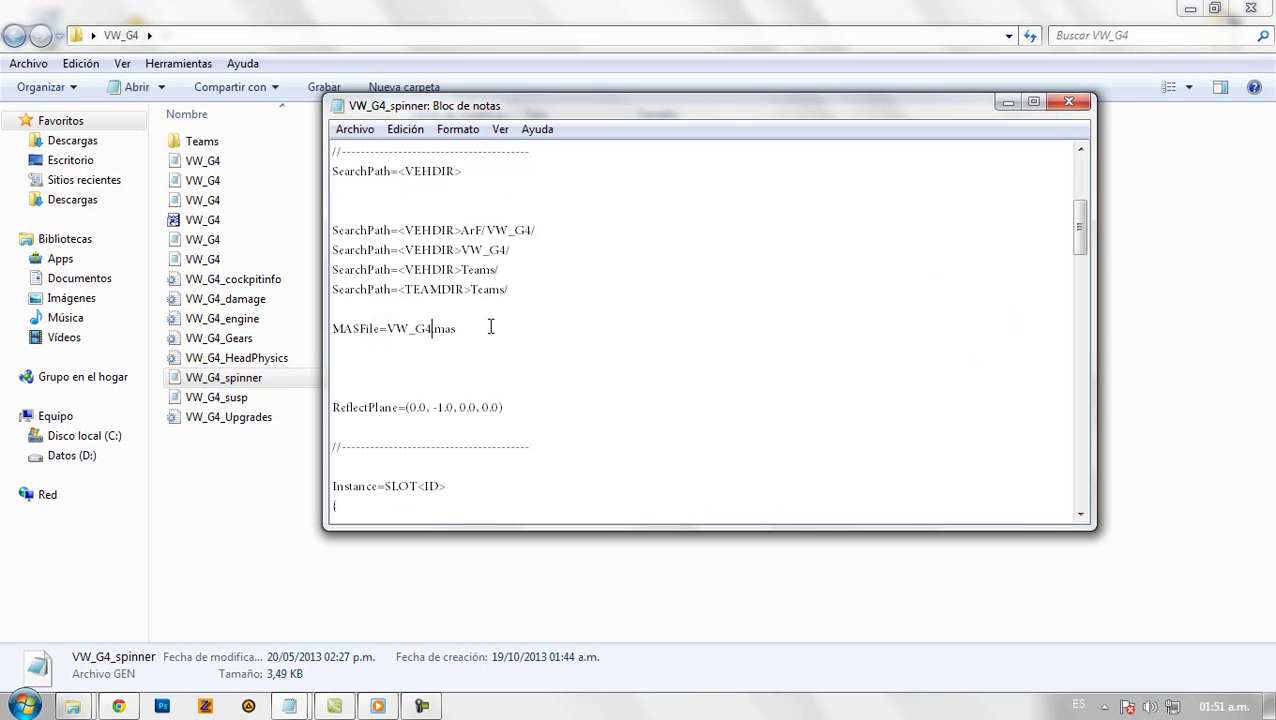
# Delete the unneeded block of lines in the lower part of the VW_G4_spinner file, then save and close it.
pyautogui.scroll(-15, 491, 342)
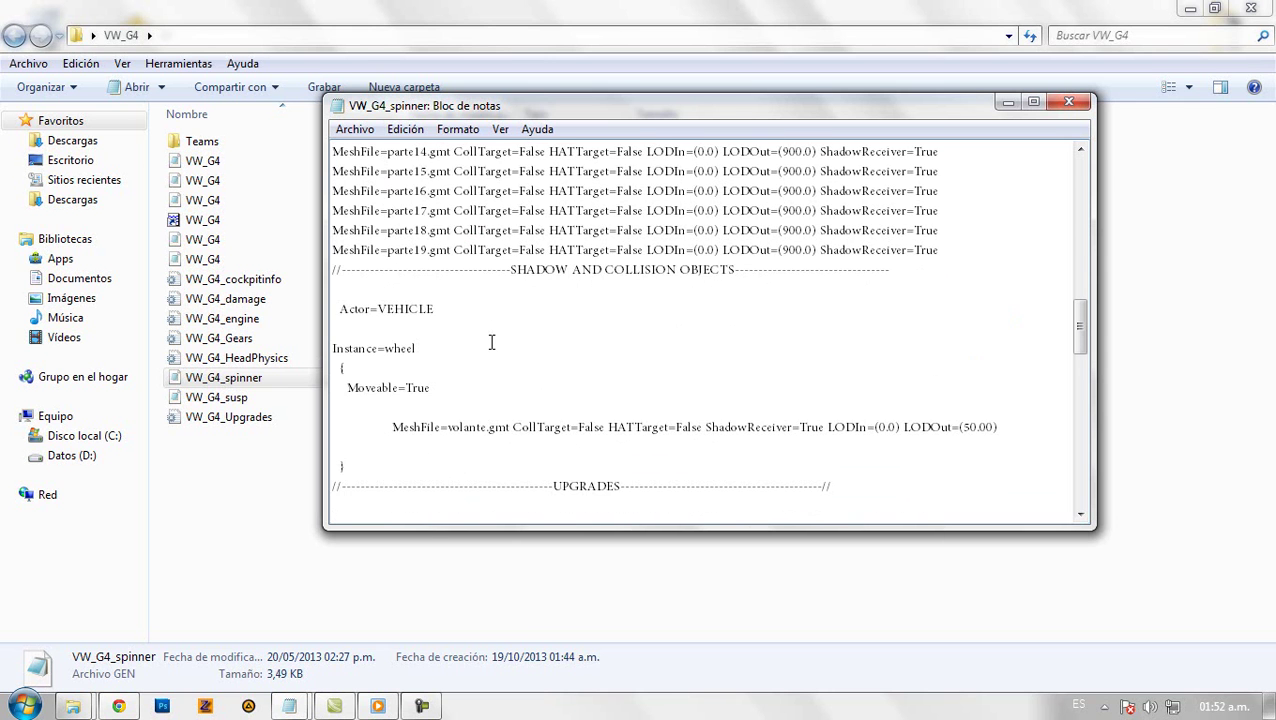
pyautogui.scroll(-8, 491, 342)
pyautogui.hotkey('shift', 'Up')
pyautogui.hotkey('shift', 'Up')
pyautogui.hotkey('shift', 'Up')
pyautogui.hotkey('shift', 'Up')
pyautogui.hotkey('shift', 'Up')
pyautogui.press('Delete')
pyautogui.click(1066, 108)
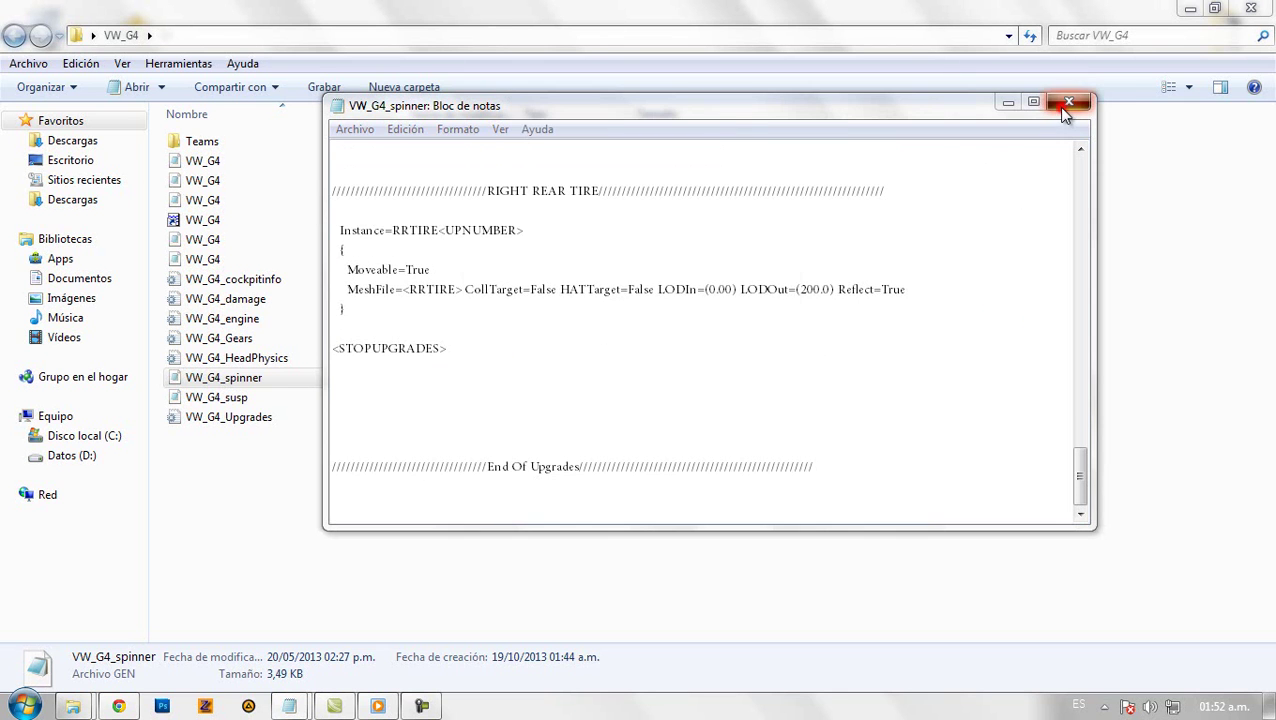
pyautogui.click(564, 379)
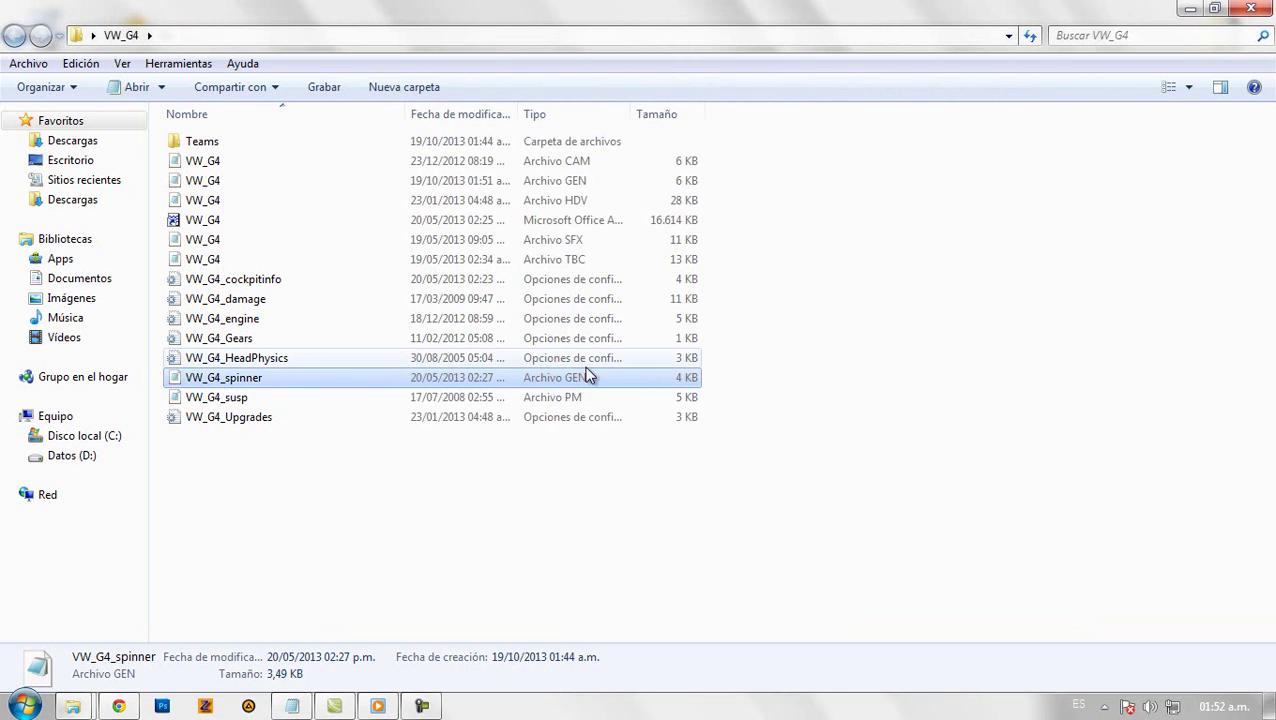
# Return to the Redaccion note, end the sentence with a period and start a new paragraph with "Bien! Ahora vamos al archivo HDV".
pyautogui.click(292, 706)
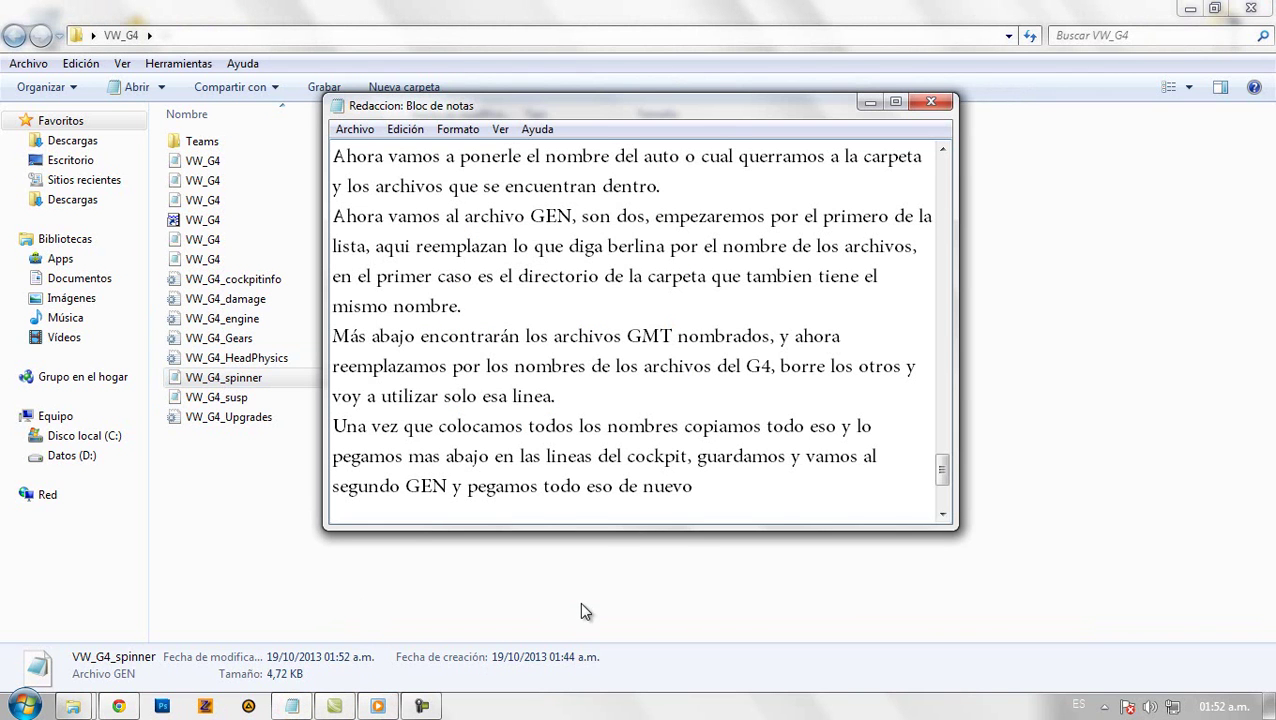
pyautogui.write('.')
pyautogui.press('Return')
pyautogui.write('Bien! Ahor')
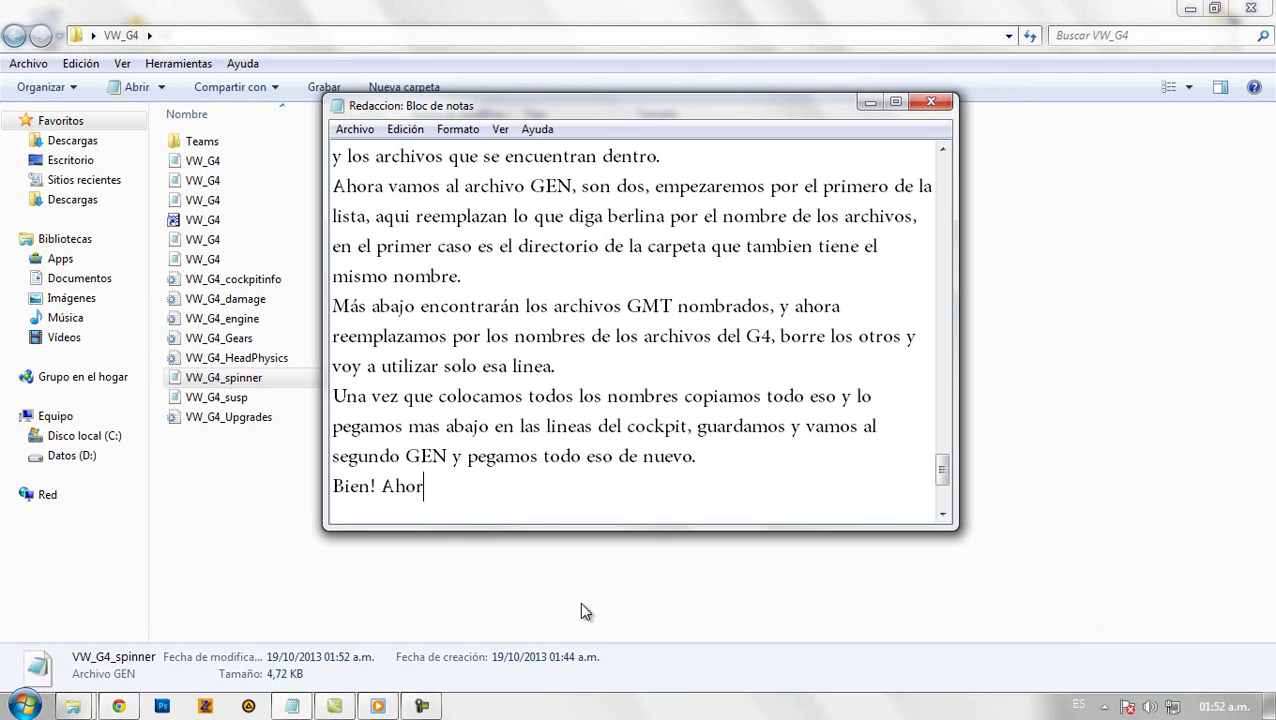
pyautogui.write('a vamos al archivo ')
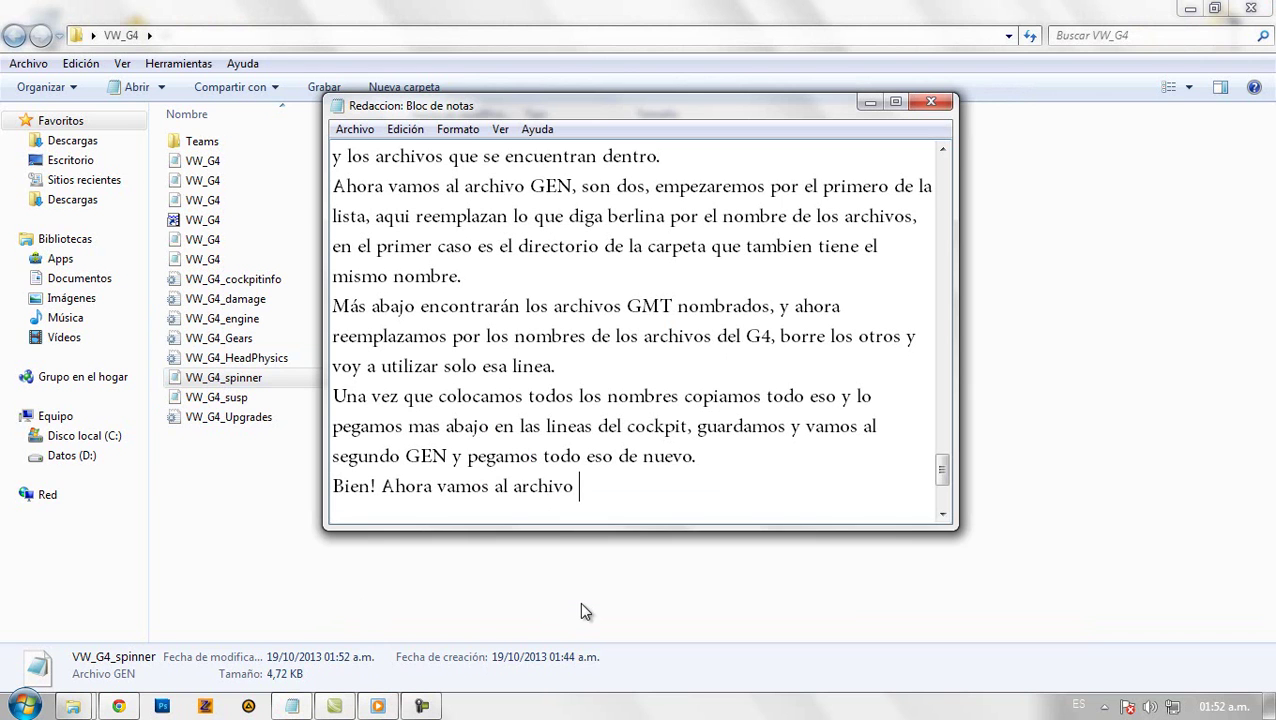
pyautogui.write('HDV')
# Open the VW_G4 HDV file from the VW_G4 folder and move its window aside.
pyautogui.click(580, 602)
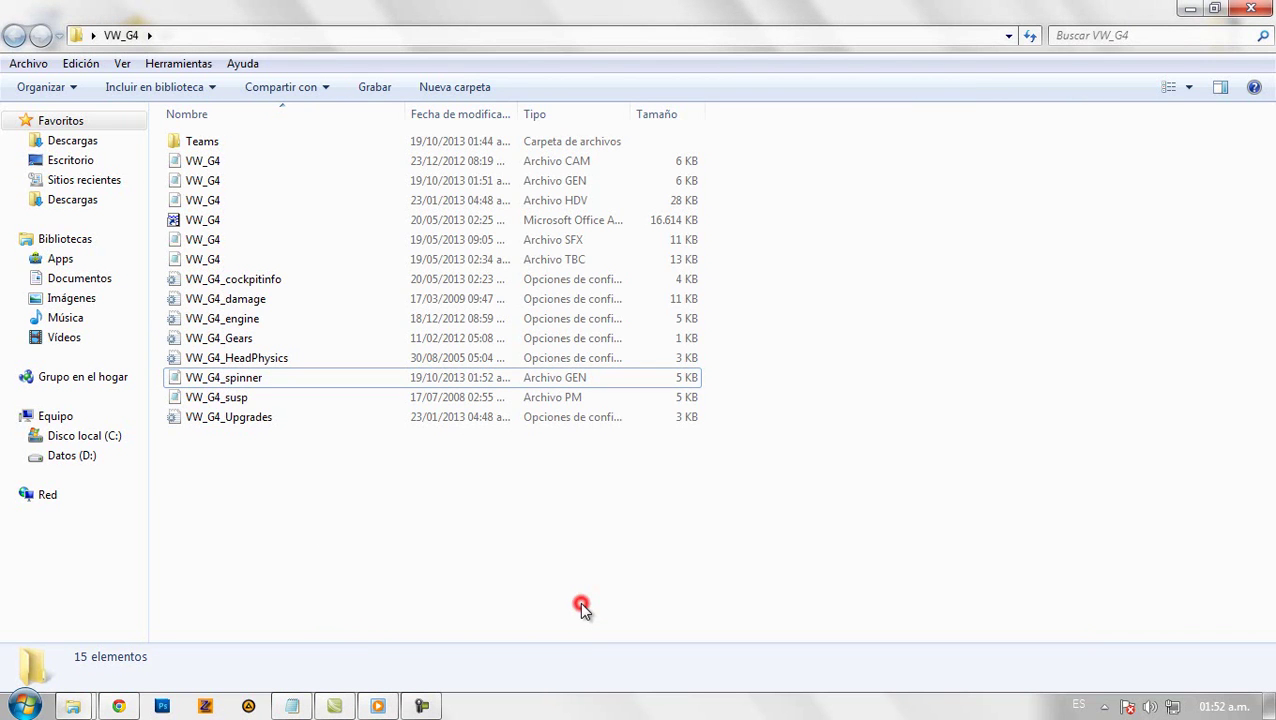
pyautogui.click(568, 201)
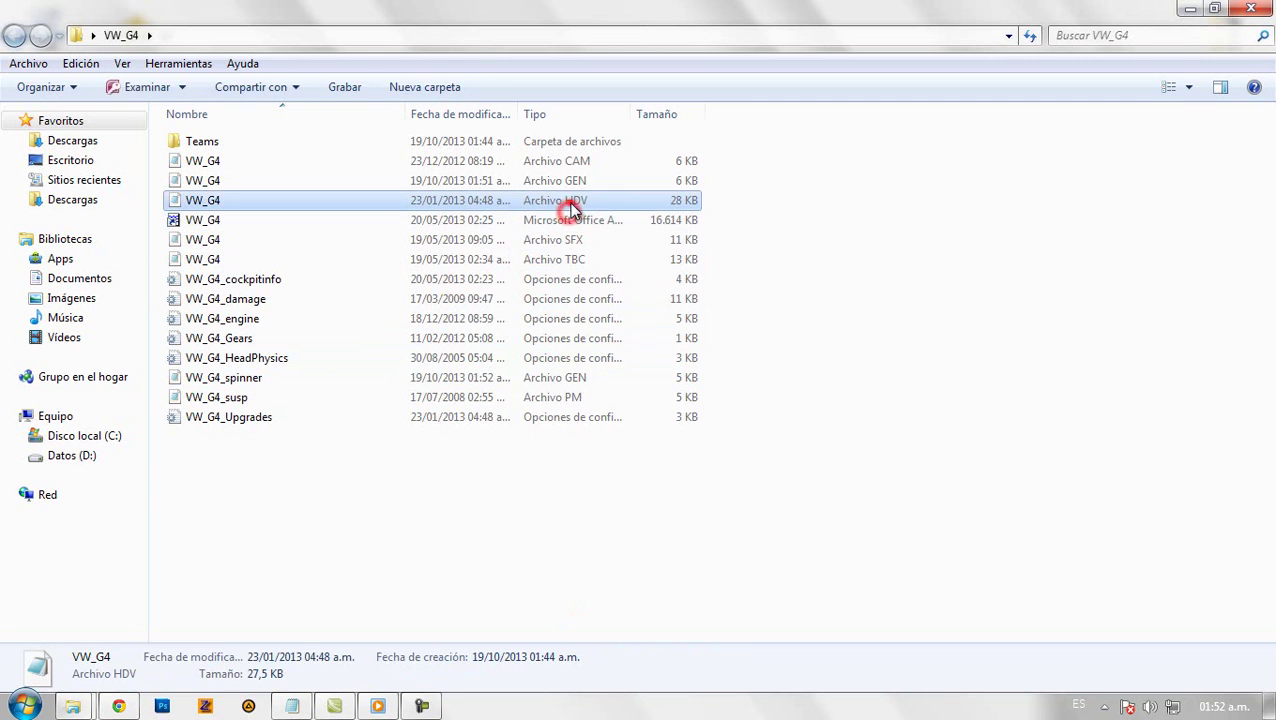
pyautogui.doubleClick(208, 202)
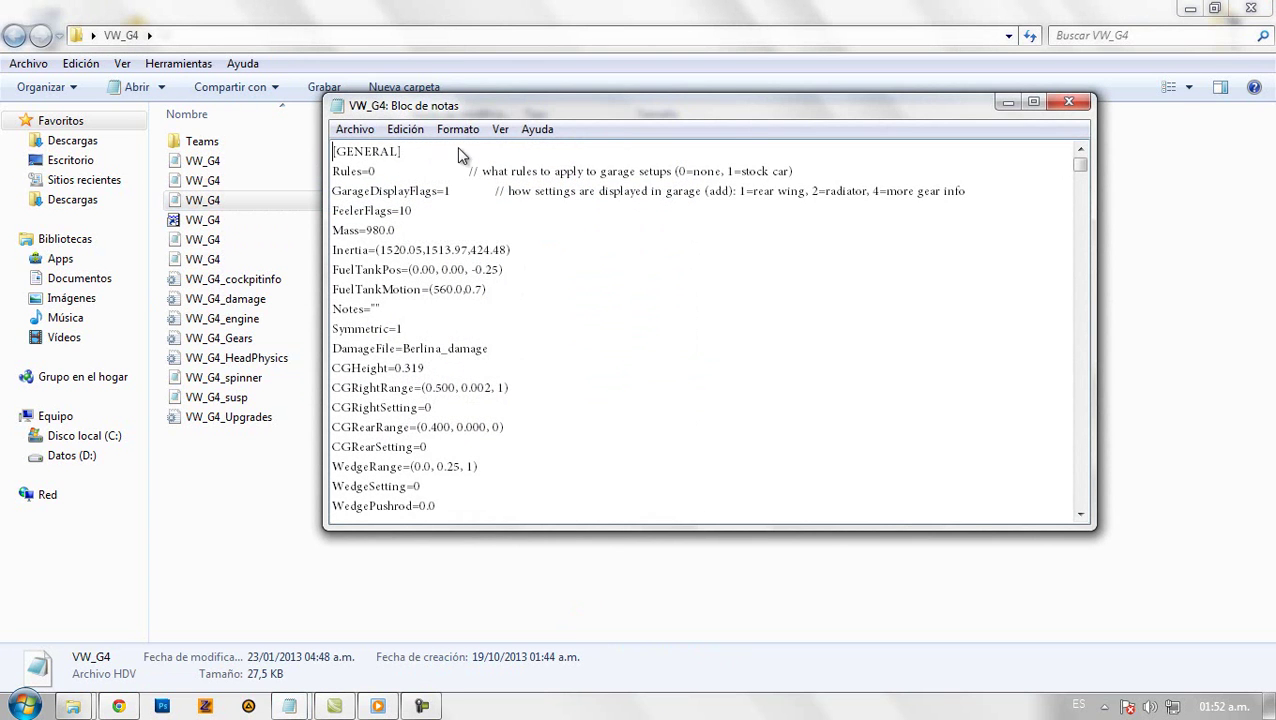
pyautogui.moveTo(477, 104); pyautogui.dragTo(366, 100)
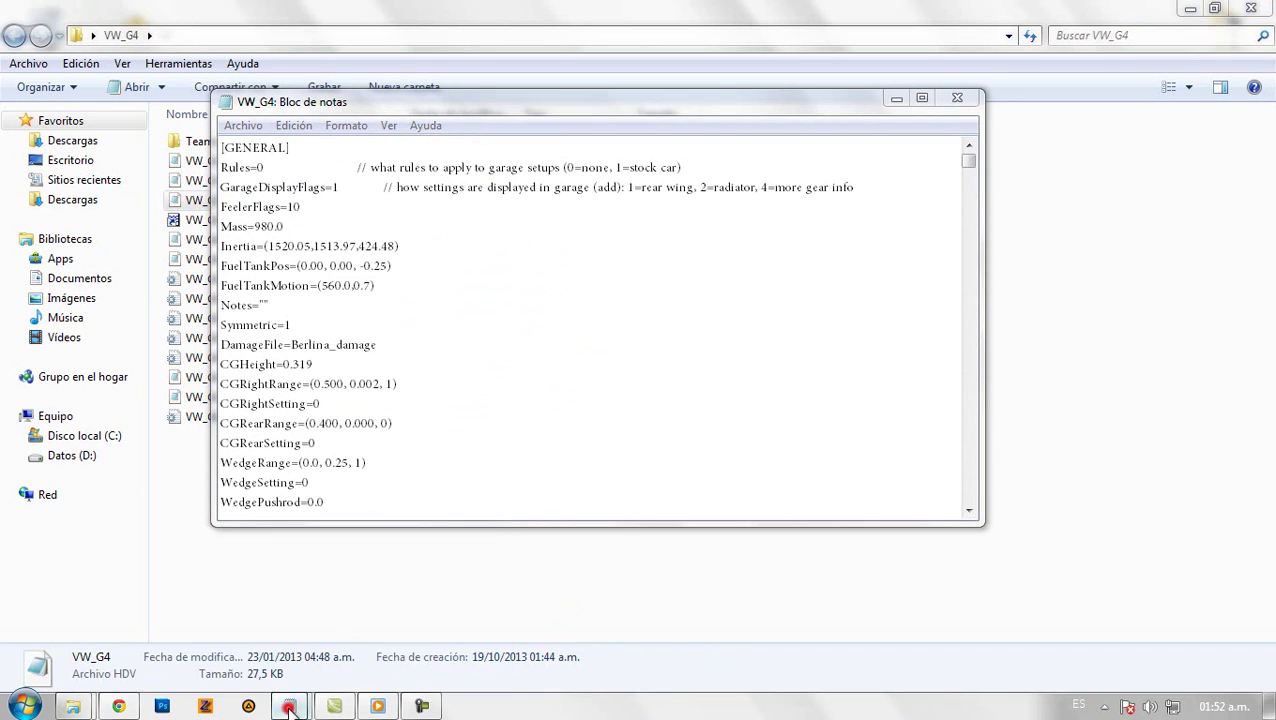
# Return to the Redaccion note and continue the HDV sentence with ", apretamos "ctrl+r"".
pyautogui.moveTo(289, 700)
pyautogui.click(272, 662)
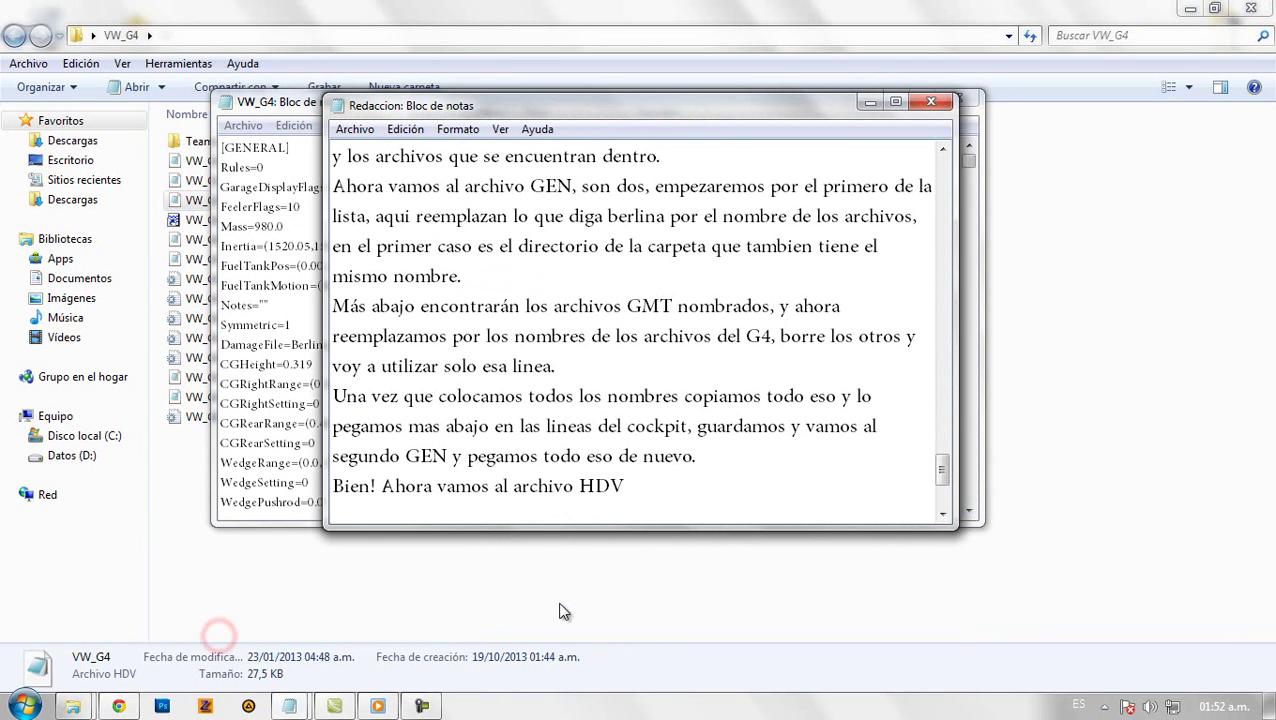
pyautogui.write('apretamos')
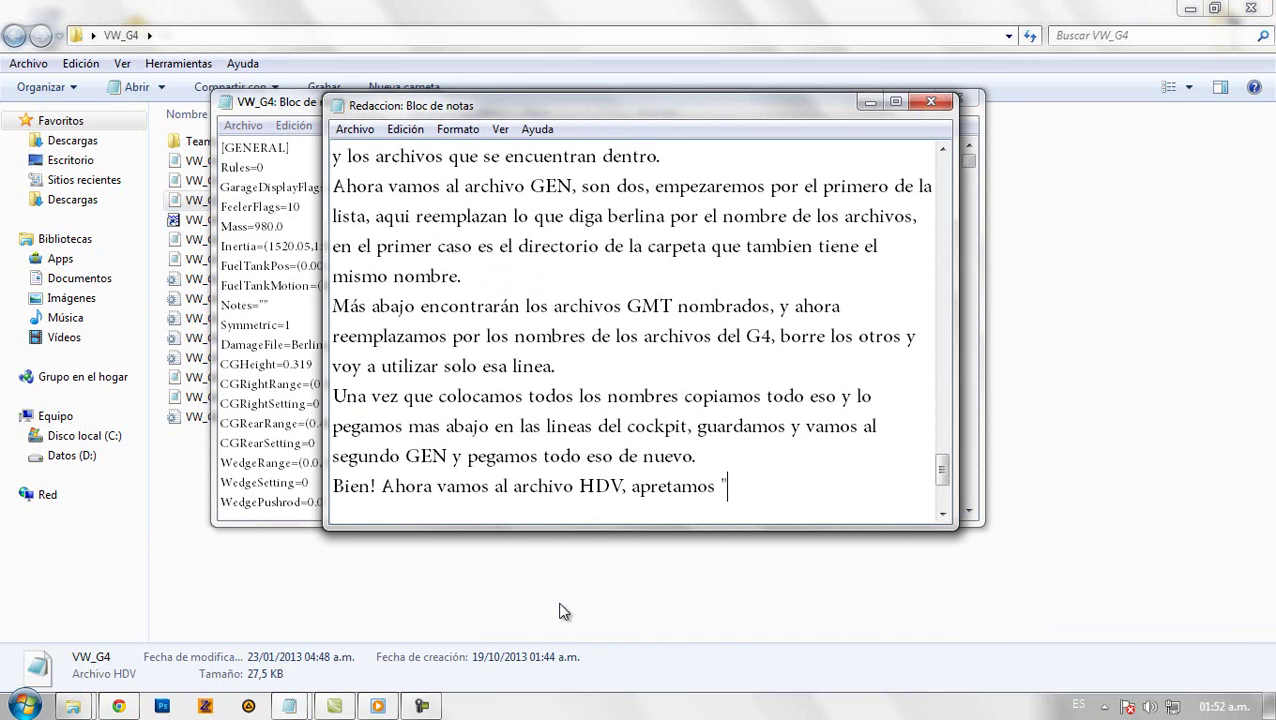
pyautogui.write('"ctrl+r"')
# Set up a text replacement in the VW_G4 HDV file that finds "berlina" and substitutes "VW_G4".
pyautogui.click(232, 385)
pyautogui.click(292, 148)
pyautogui.hotkey('ctrl', 'h')
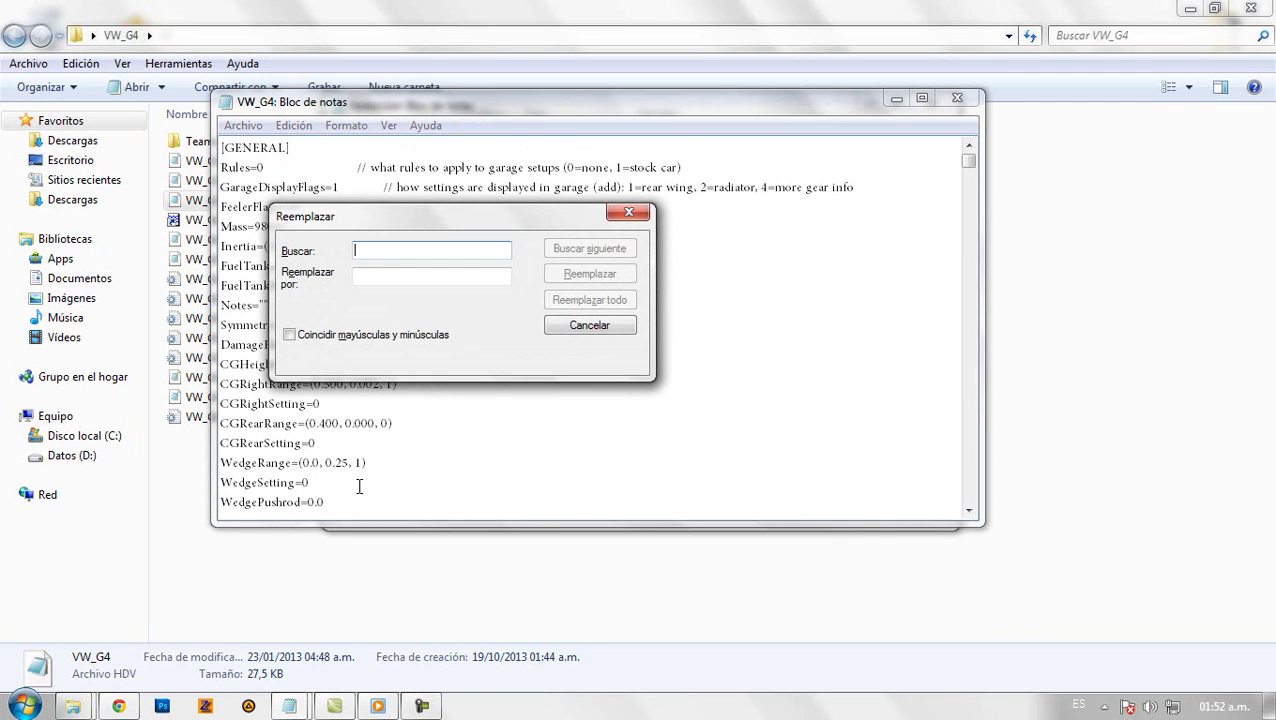
pyautogui.click(362, 249)
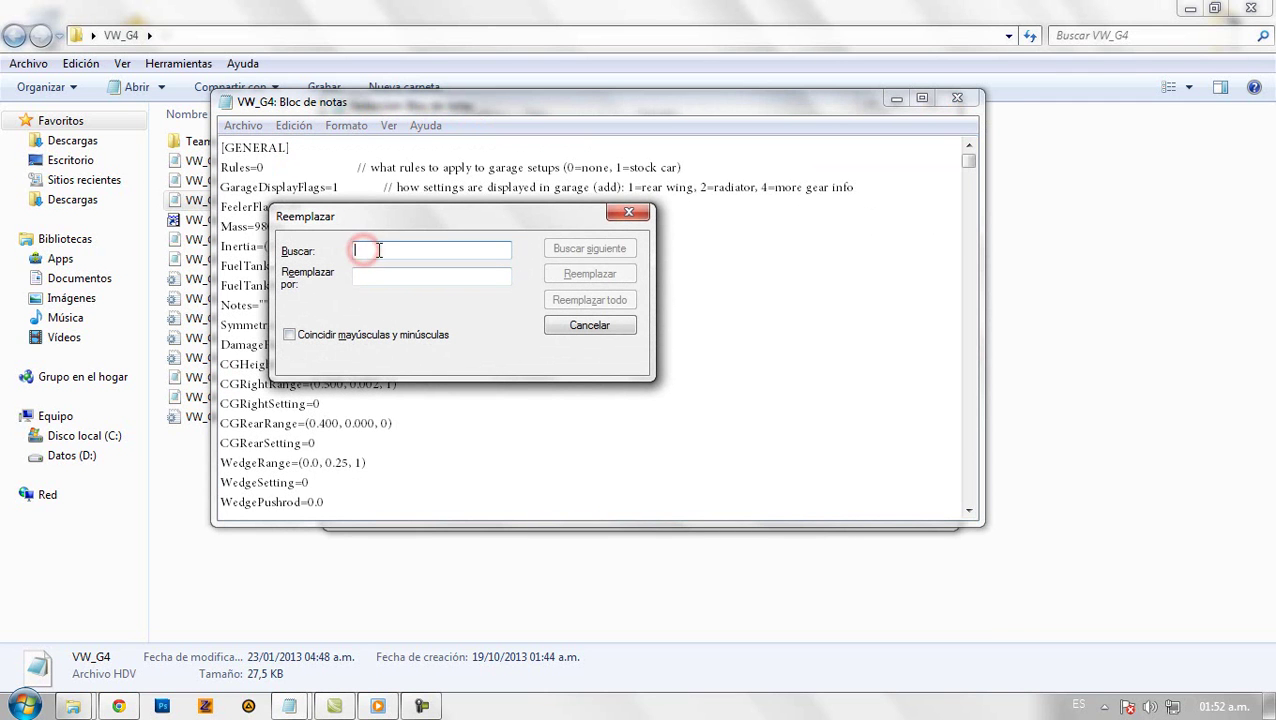
pyautogui.moveTo(386, 228); pyautogui.dragTo(504, 239)
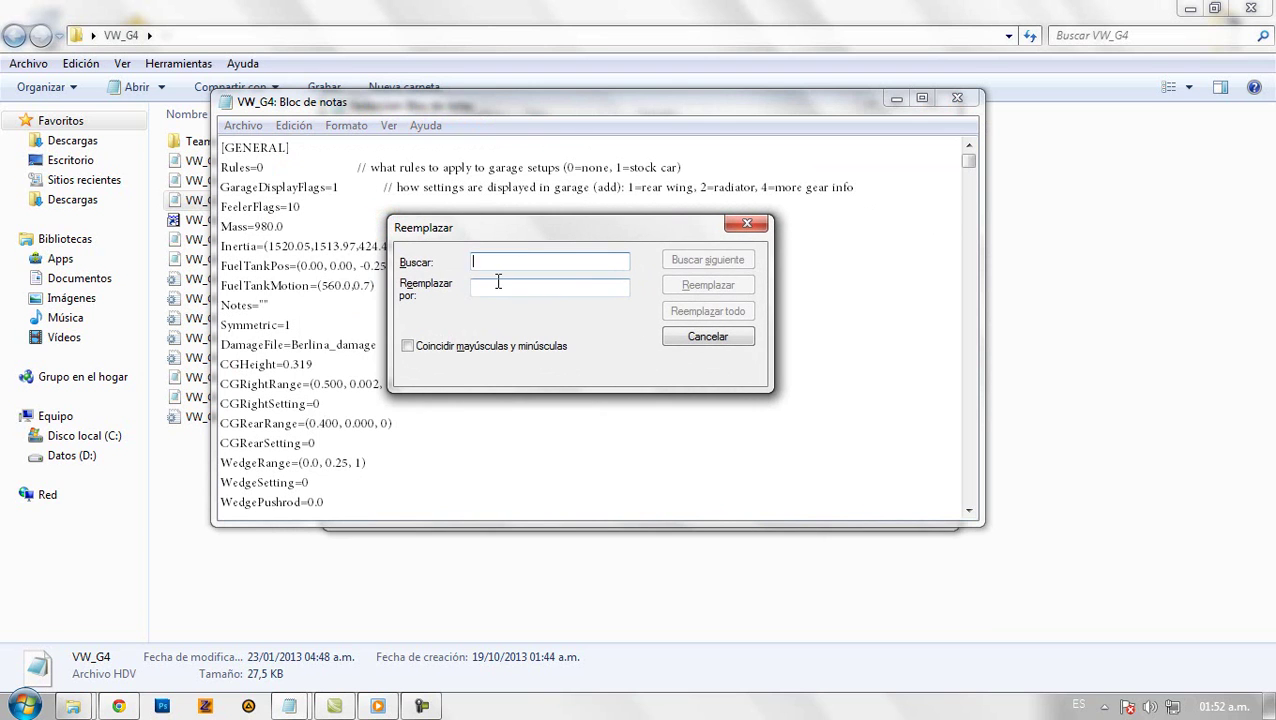
pyautogui.write('berlina')
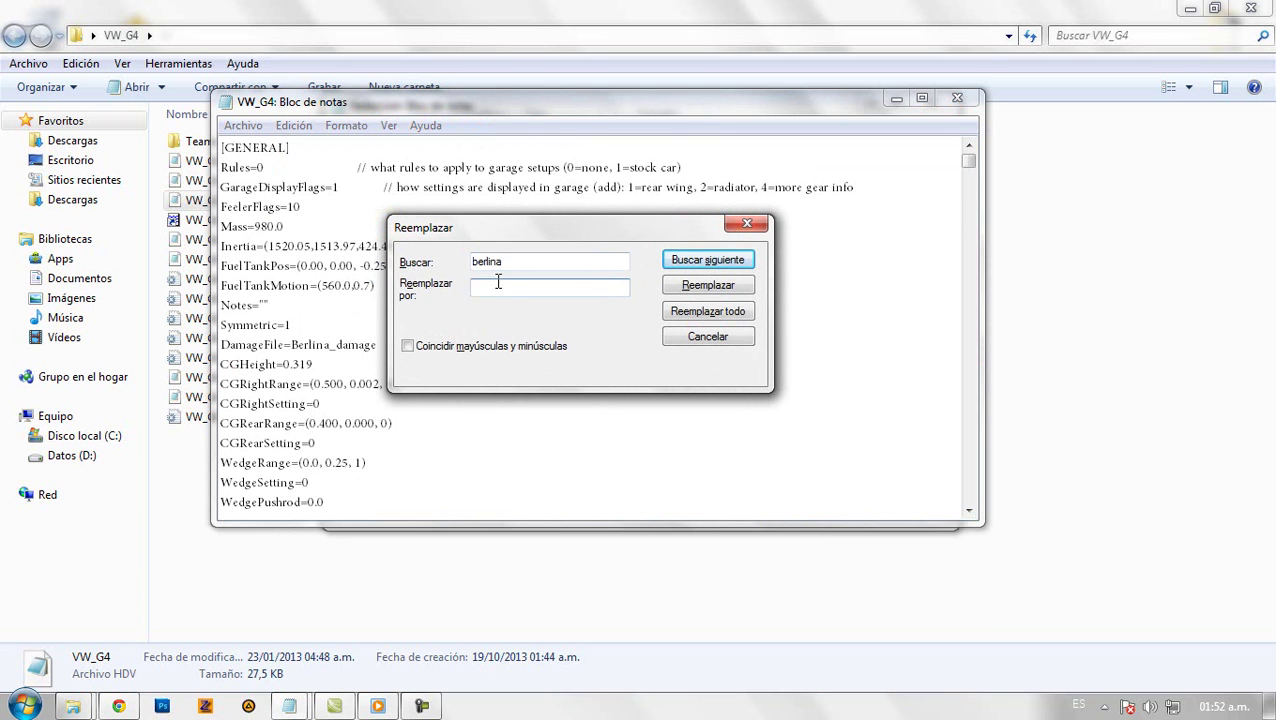
pyautogui.write('VW_G4')
# Return to the Redaccion note and continue the HDV sentence with "y realizamos el reemplazo de los nombres mas rapido y seguro.".
pyautogui.moveTo(306, 708)
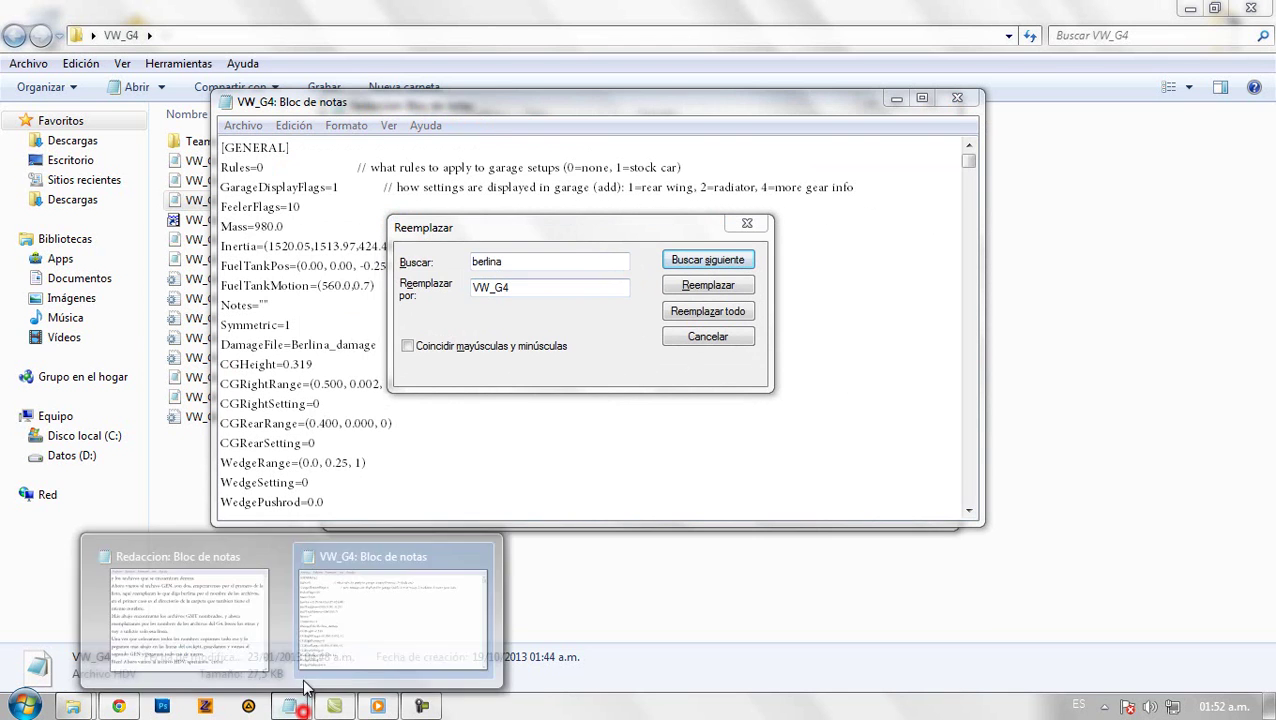
pyautogui.click(251, 612)
pyautogui.write('y reali')
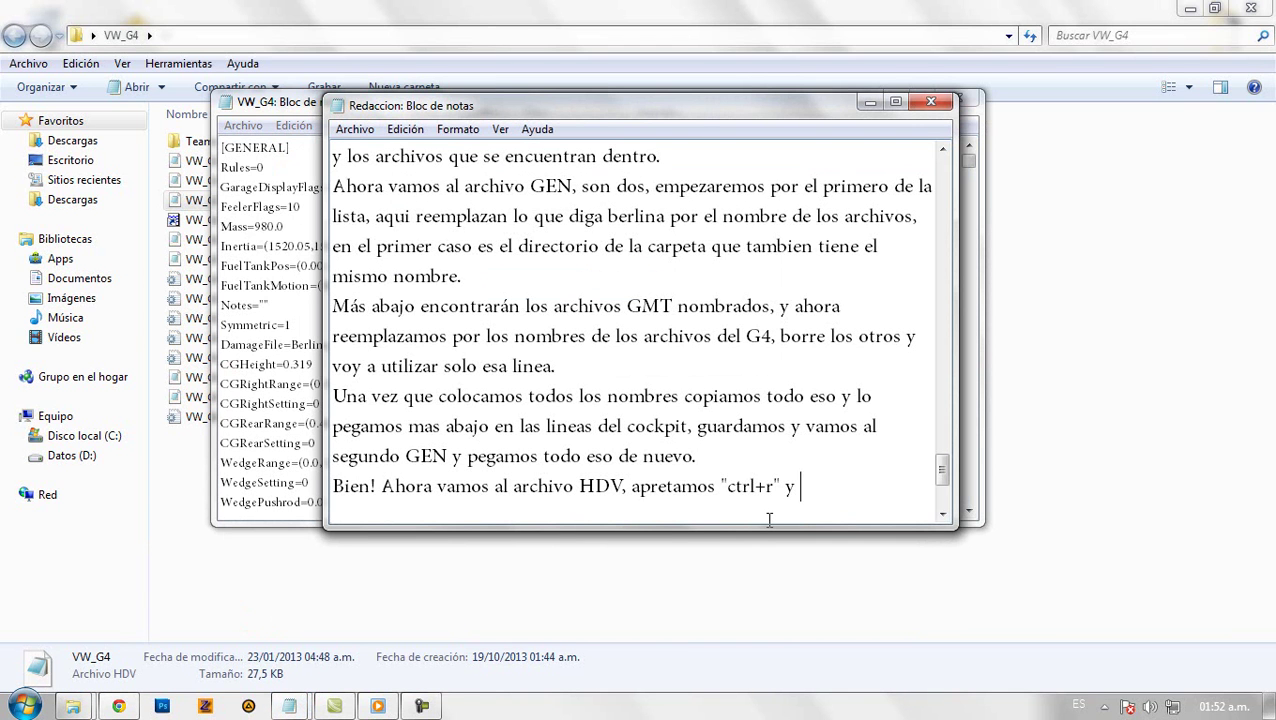
pyautogui.write('s')
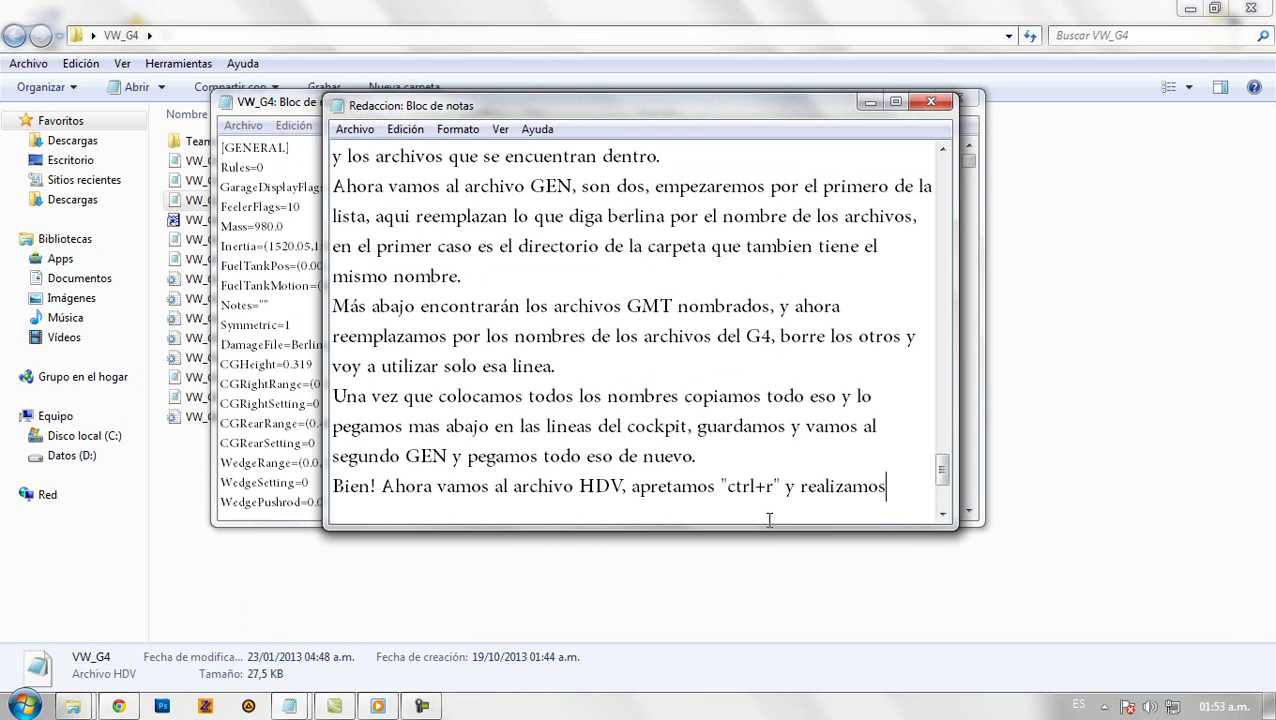
pyautogui.write(' el reemp')
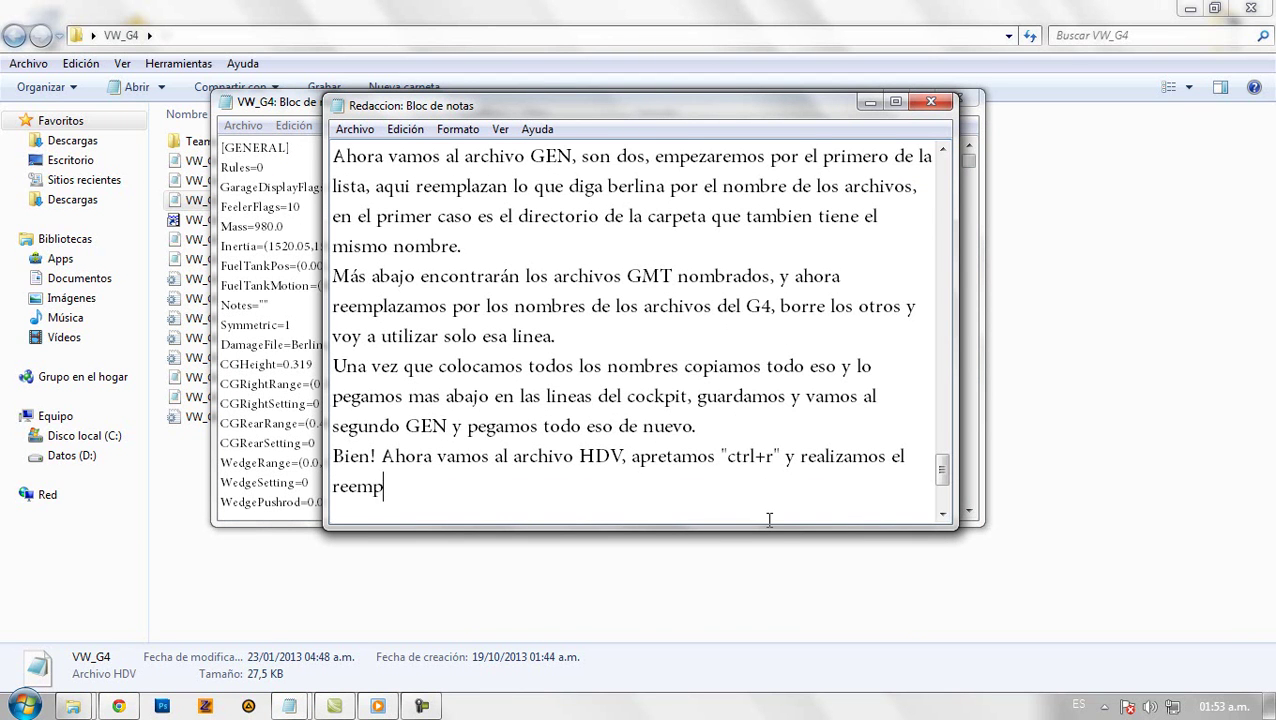
pyautogui.write('lazo de los')
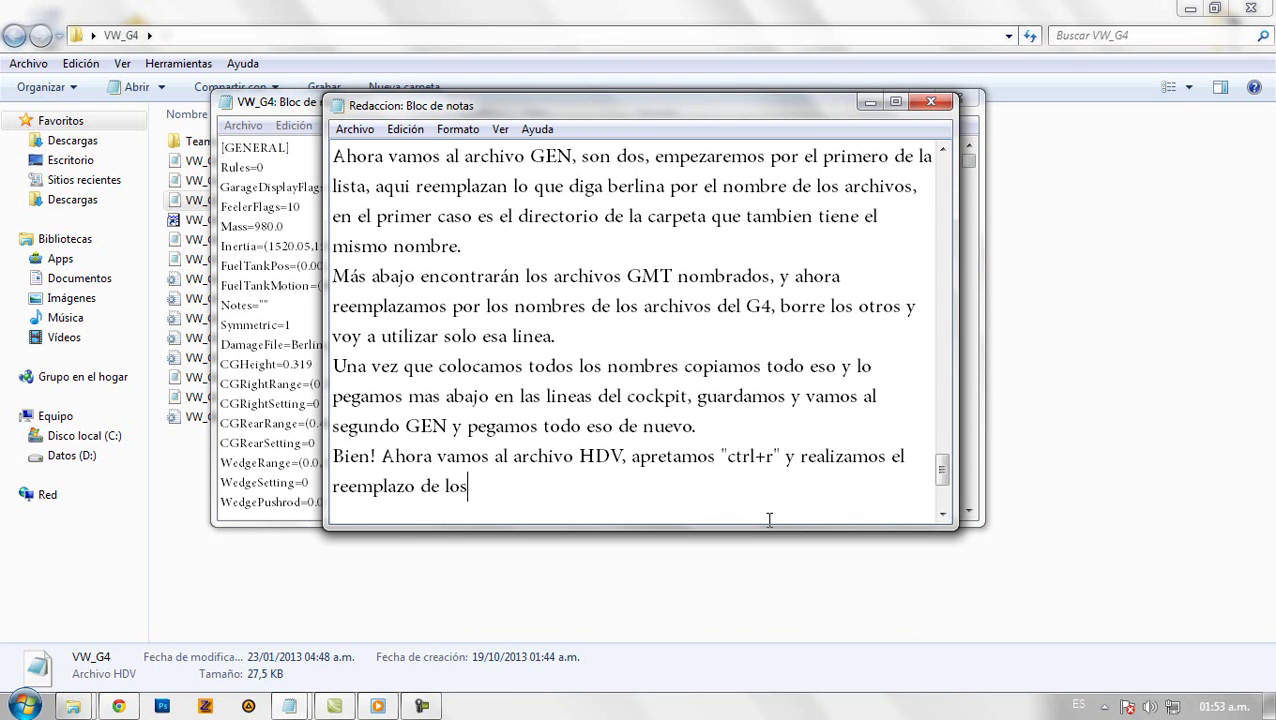
pyautogui.write(' nombres')
pyautogui.write(' mas rap')
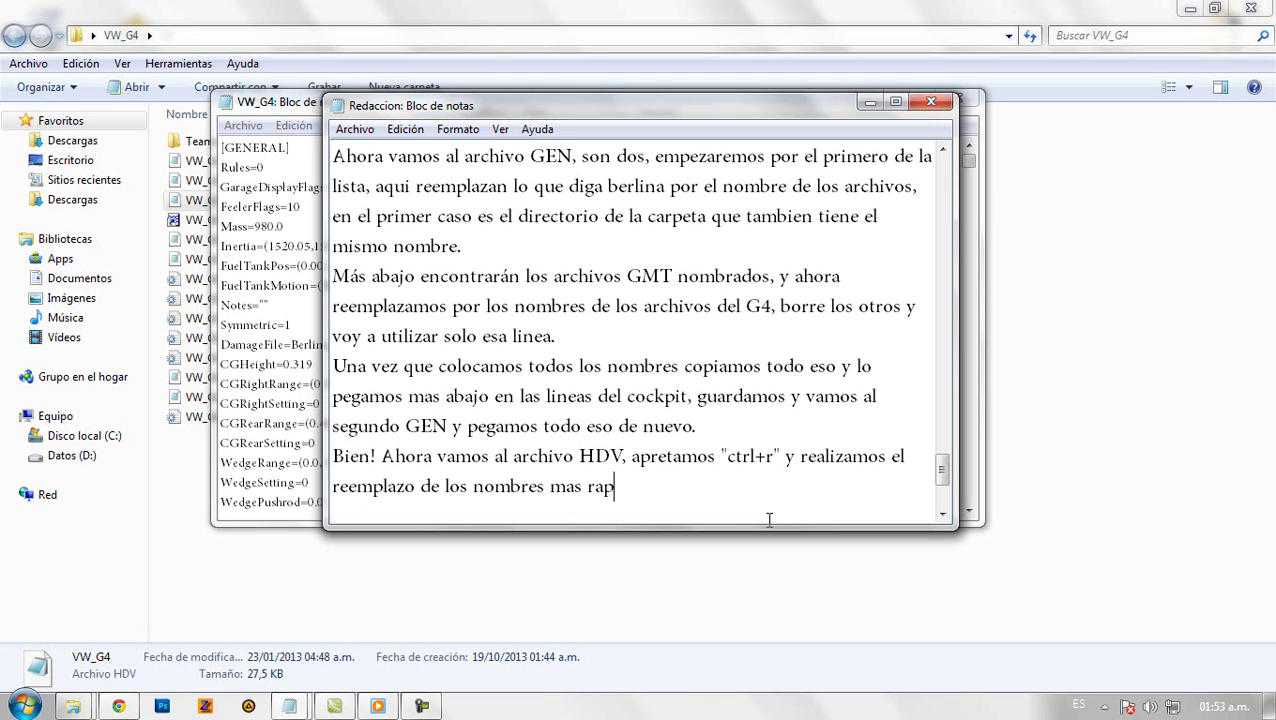
pyautogui.write('ido y seguro.')
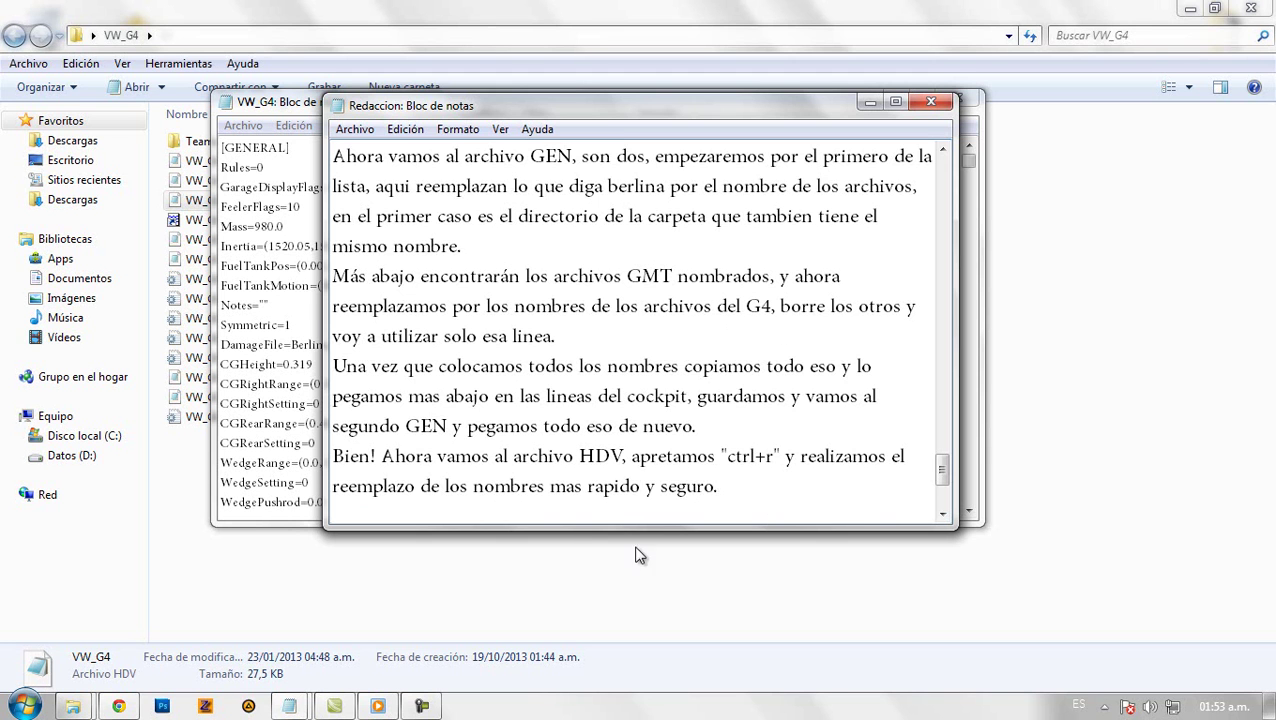
# Replace each "berlina" in the VW_G4 HDV file with "VW_G4", then save and close the file.
pyautogui.click(296, 401)
pyautogui.hotkey('ctrl', 'r')
pyautogui.click(698, 285)
pyautogui.click(698, 285)
pyautogui.click(698, 285)
pyautogui.click(698, 285)
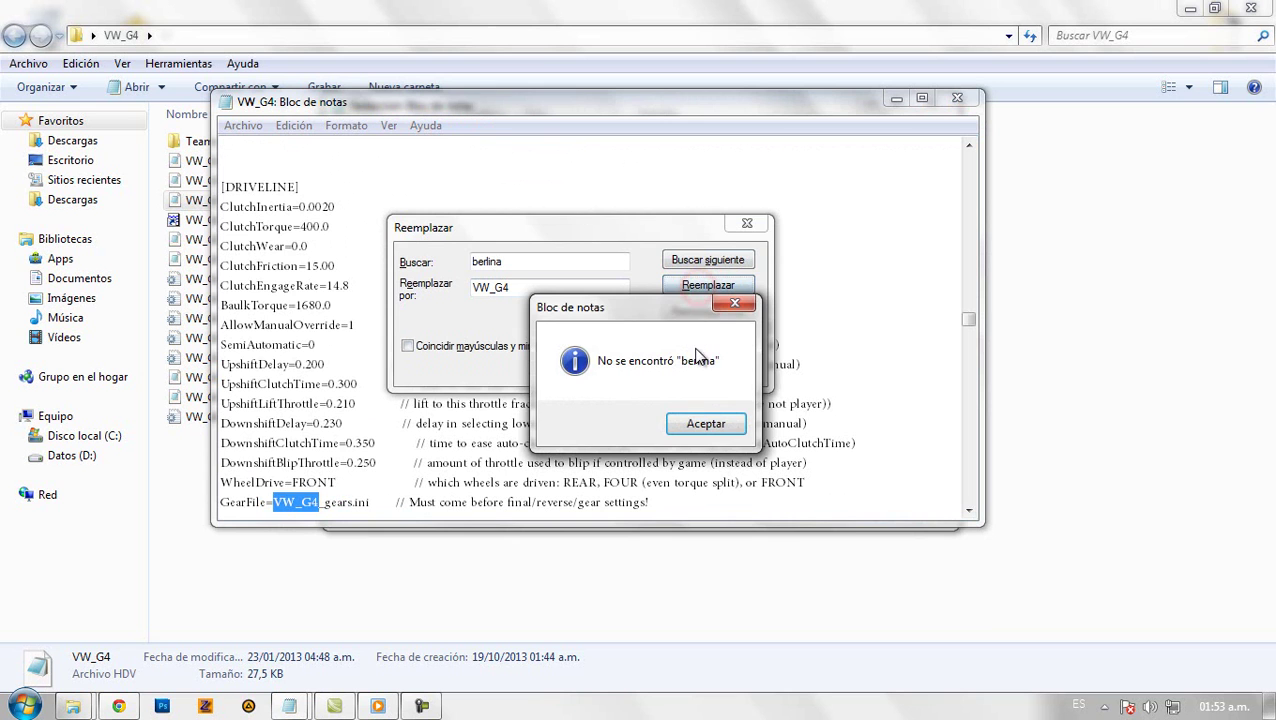
pyautogui.click(705, 423)
pyautogui.click(742, 226)
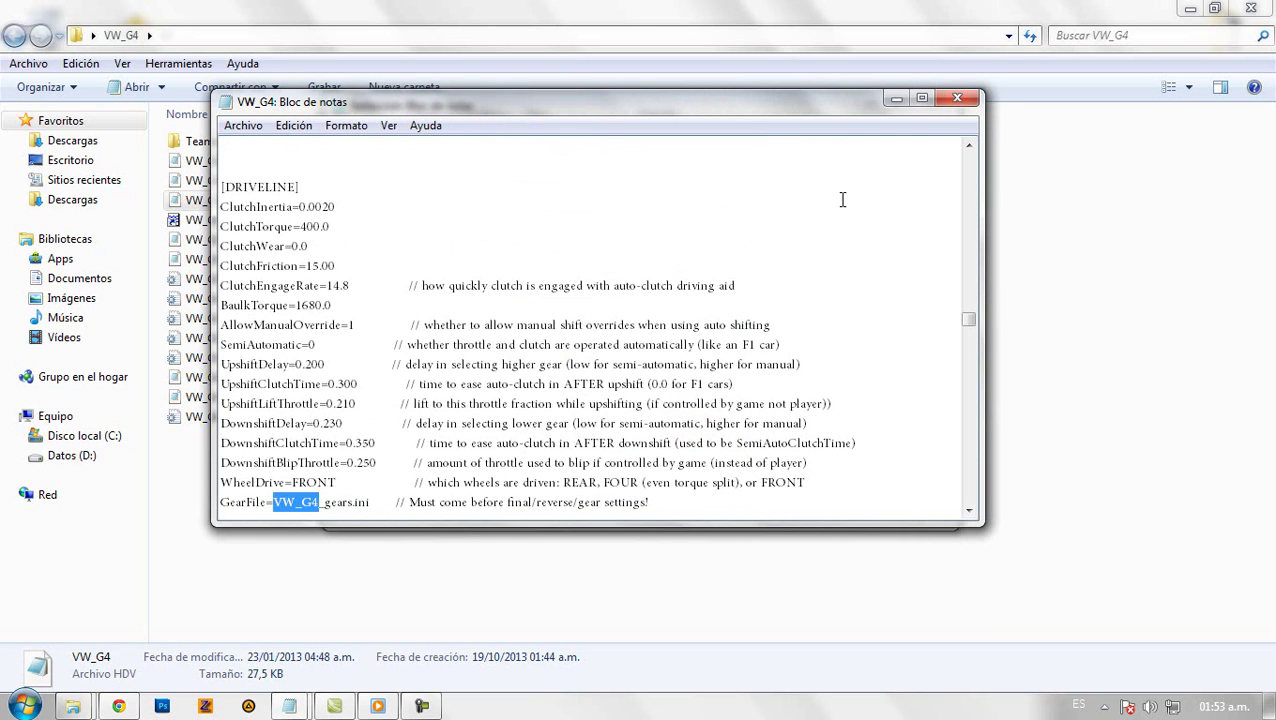
pyautogui.click(957, 99)
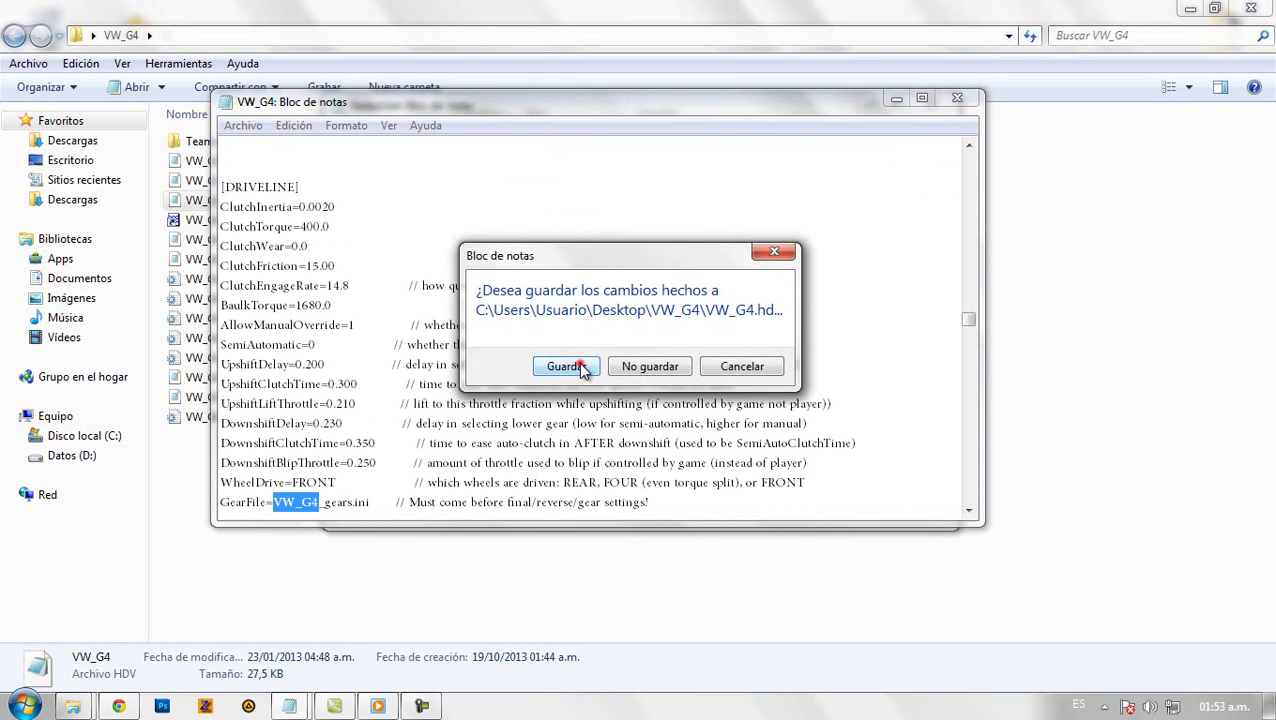
pyautogui.click(585, 366)
# Add "Listo..." to the Redaccion note and start a new paragraph with "Ahora vamos al archivo "VEH"", the file type in quotation marks.
pyautogui.write('Listo...')
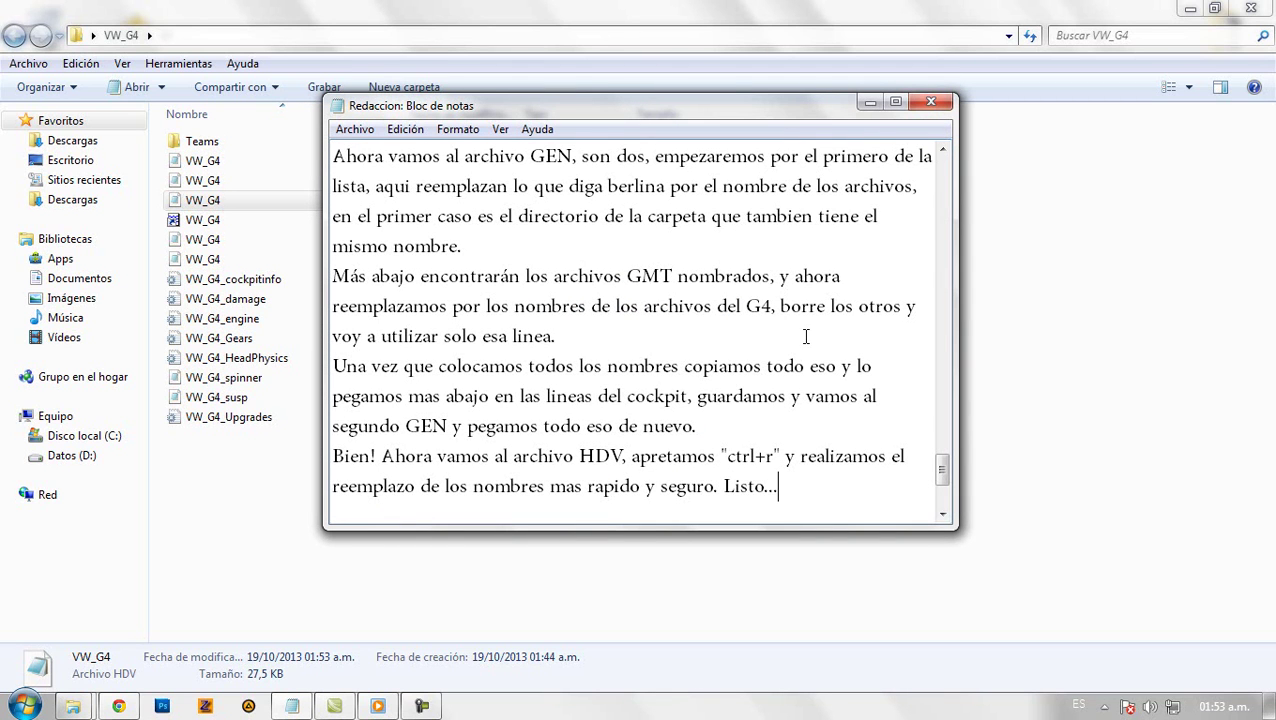
pyautogui.press('Return')
pyautogui.write('Ahora')
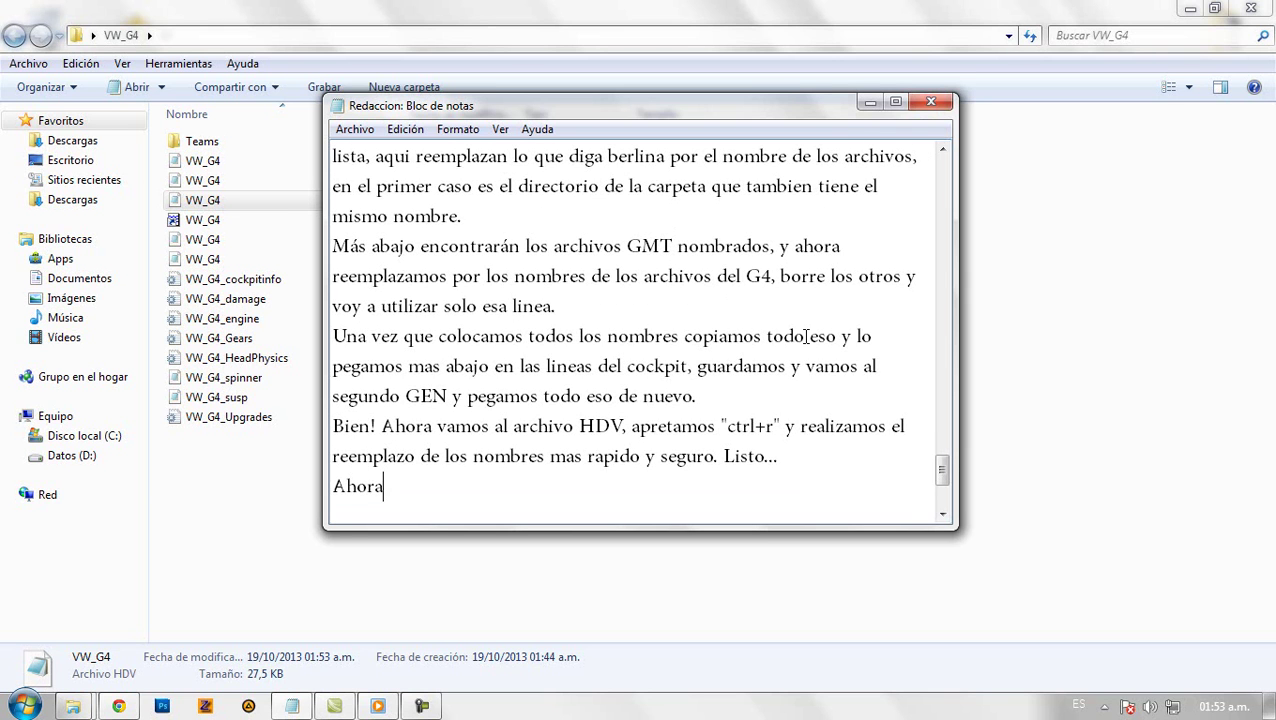
pyautogui.write(' vamos al archivo')
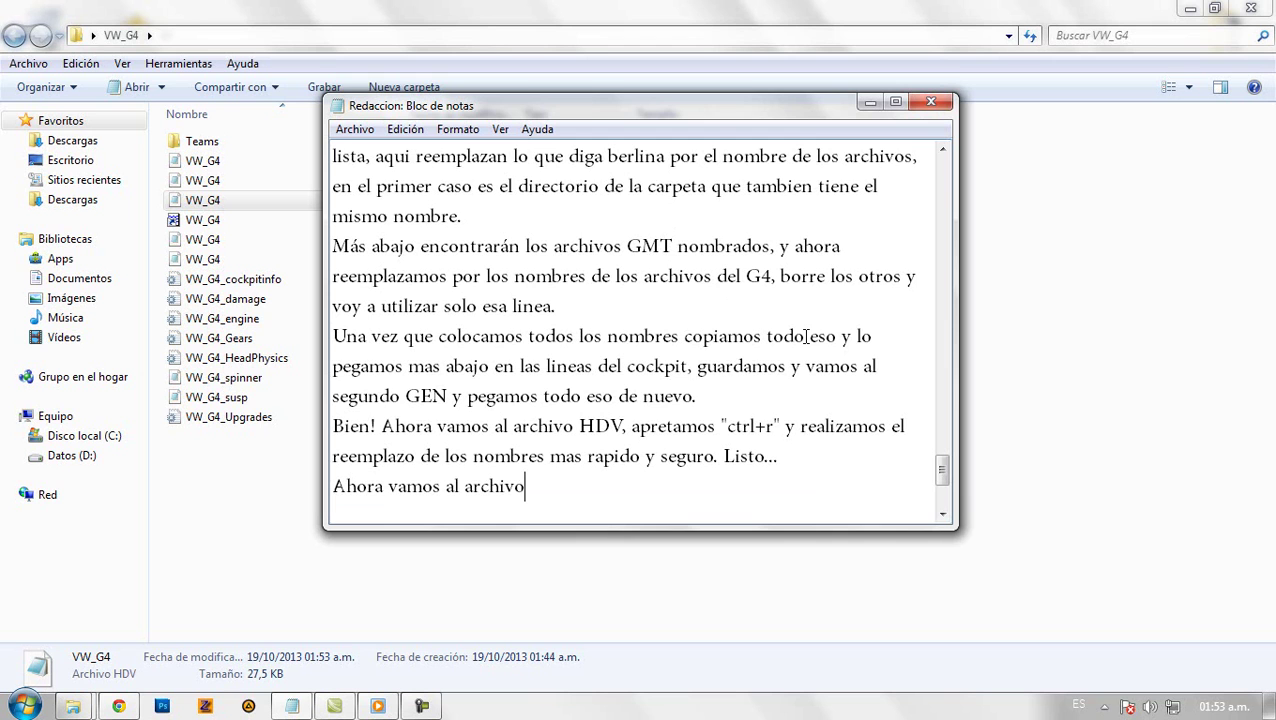
pyautogui.write(' VEH"')
pyautogui.press('Left')
pyautogui.press('Left')
pyautogui.press('Left')
pyautogui.write('"')
# Check the Teams folder in VW_G4, then continue the note's VEH sentence with ", se encuentra dentro de la carpeta "teams".
pyautogui.click(634, 567)
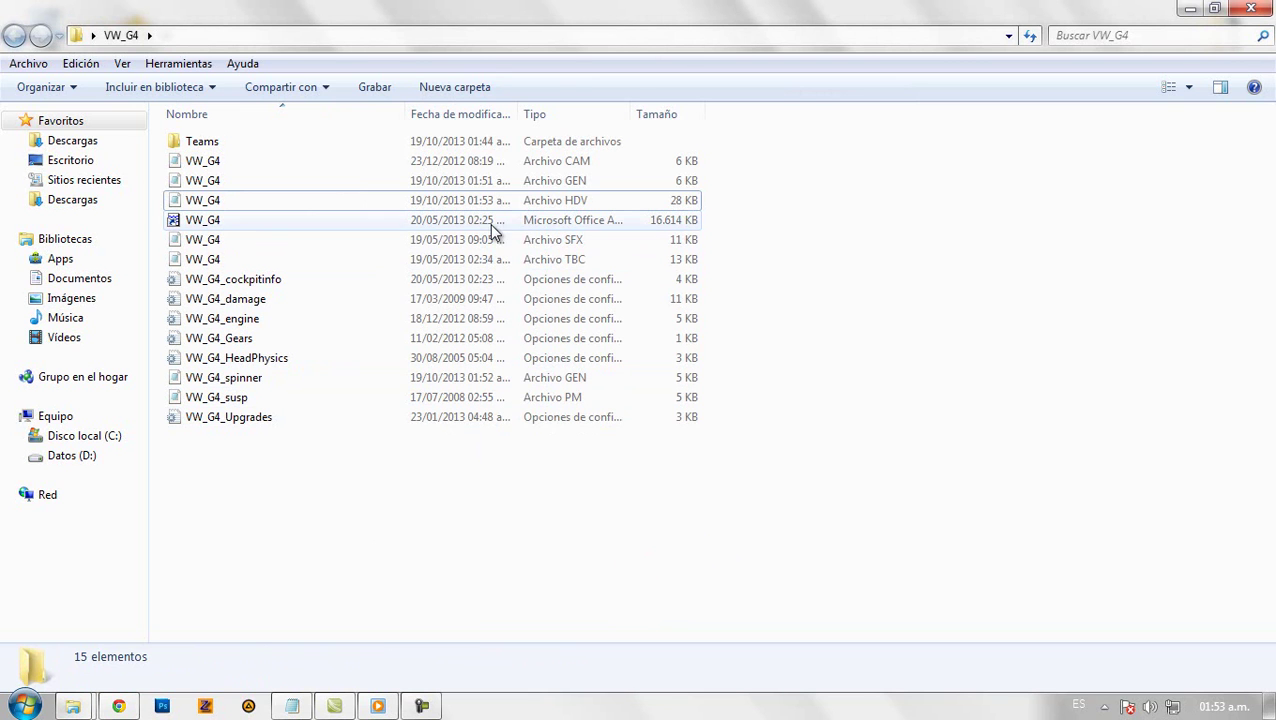
pyautogui.click(447, 146)
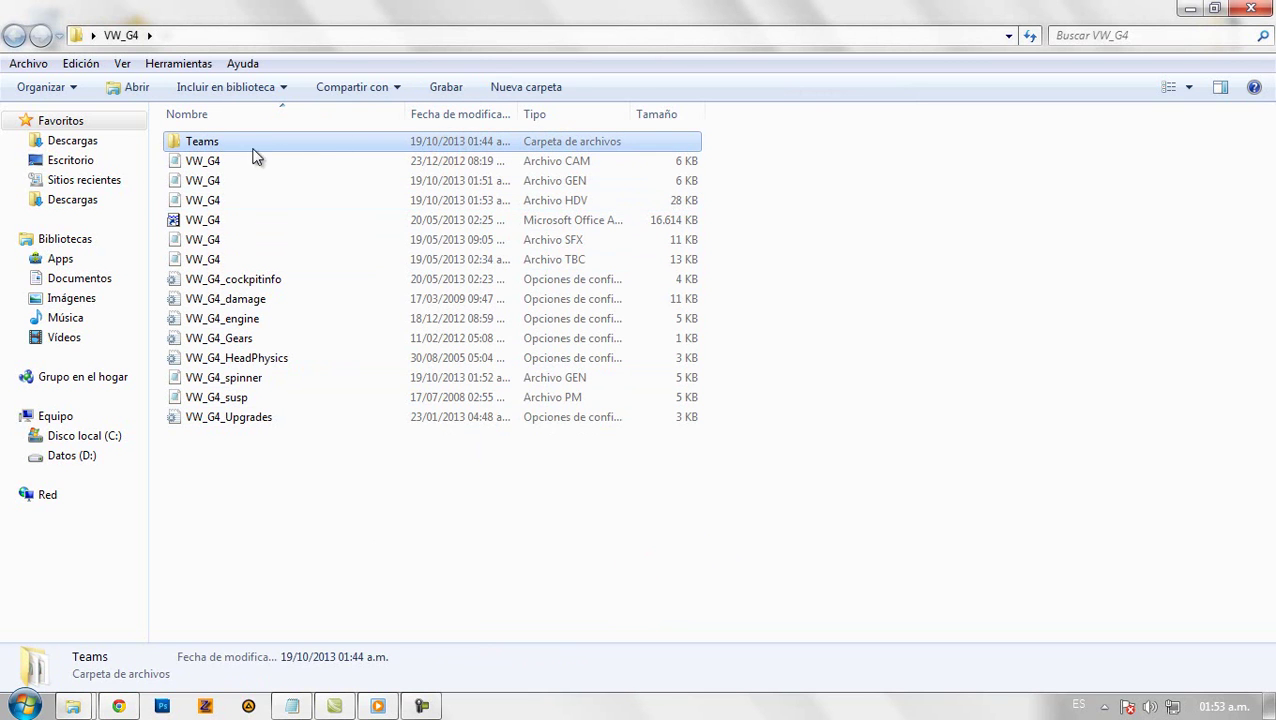
pyautogui.click(294, 706)
pyautogui.click(623, 503)
pyautogui.write(', se encuentra ')
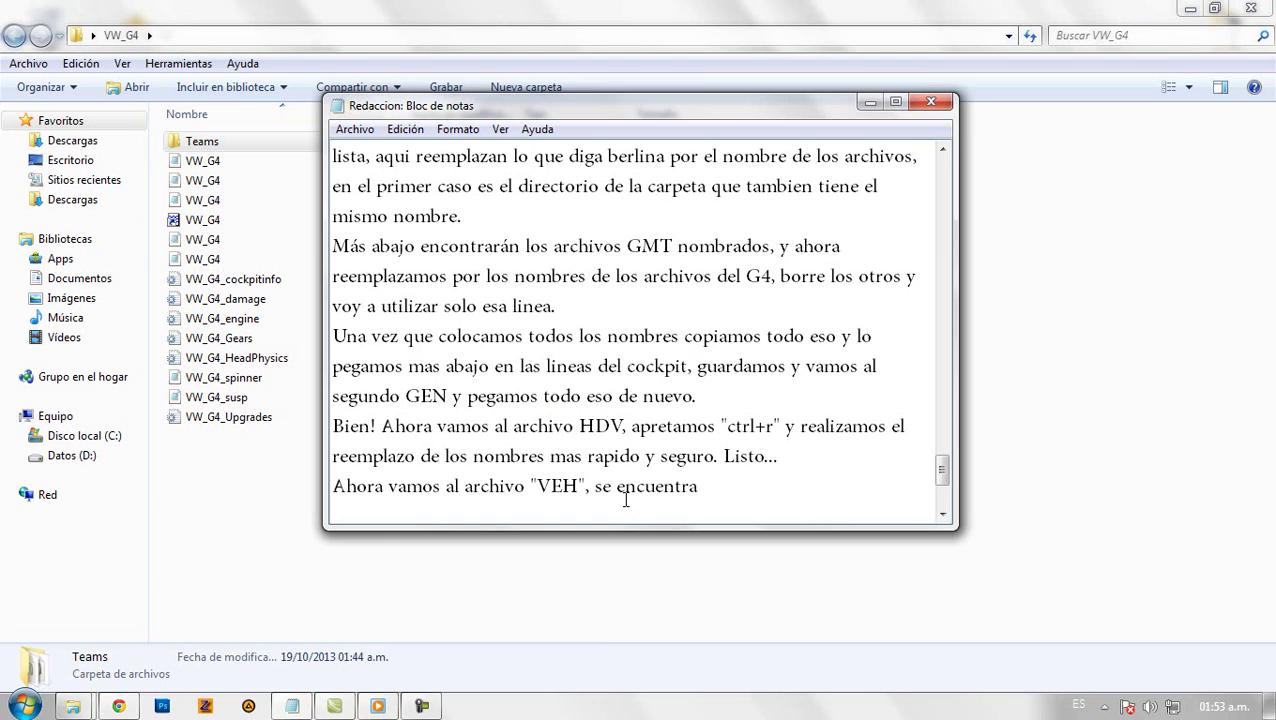
pyautogui.write('dentro de la ')
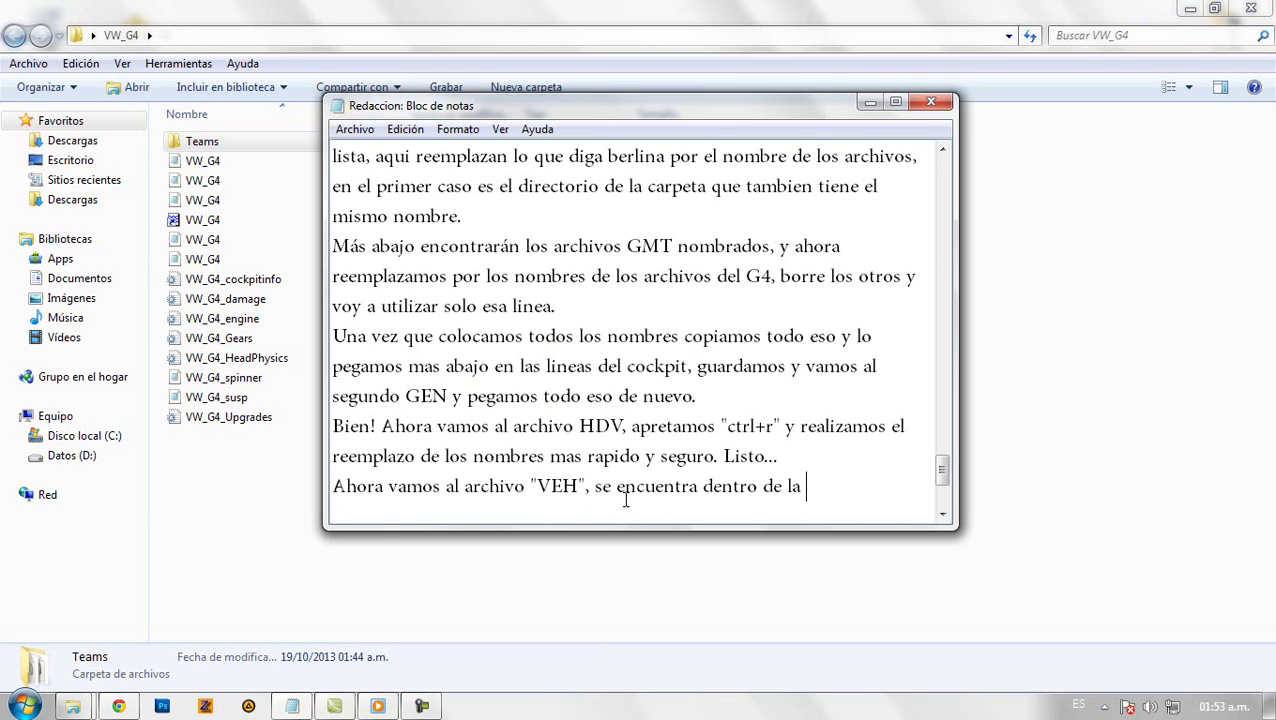
pyautogui.write('carepeta "teams')
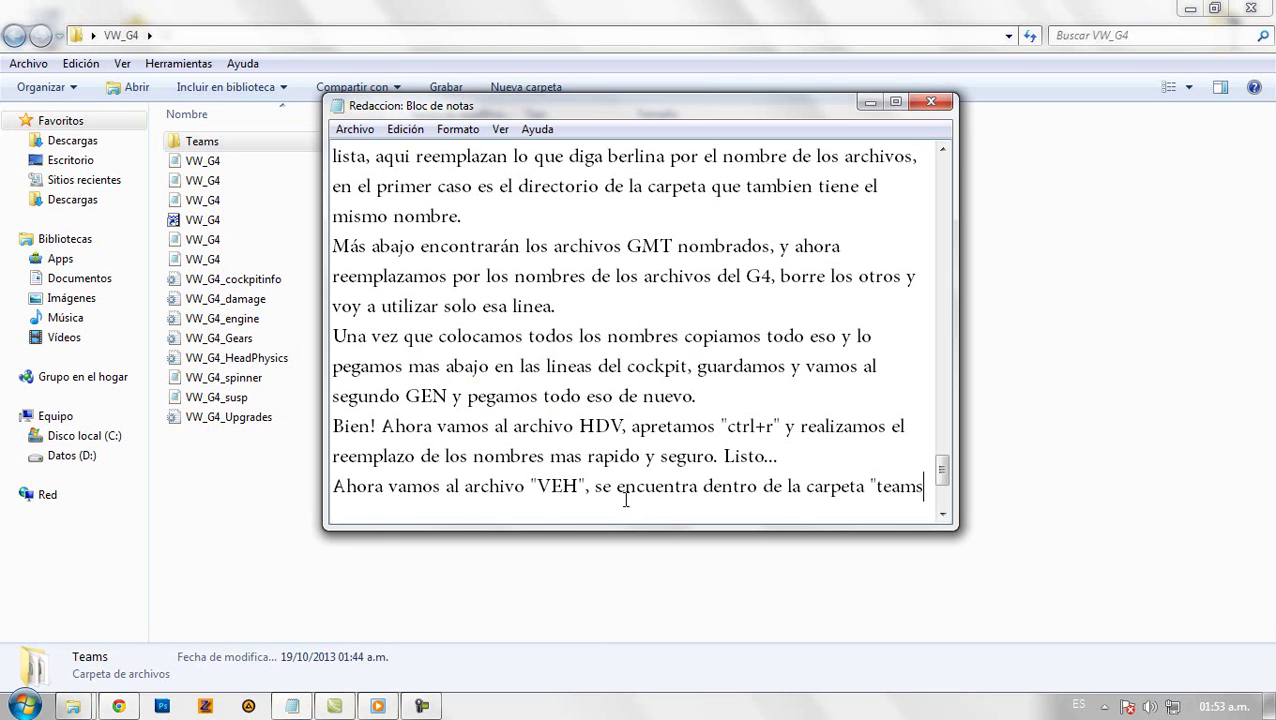
# Open the Teams folder and delete the DDS and VEH files of Berlina_02 and Berlina_03.
pyautogui.click(270, 576)
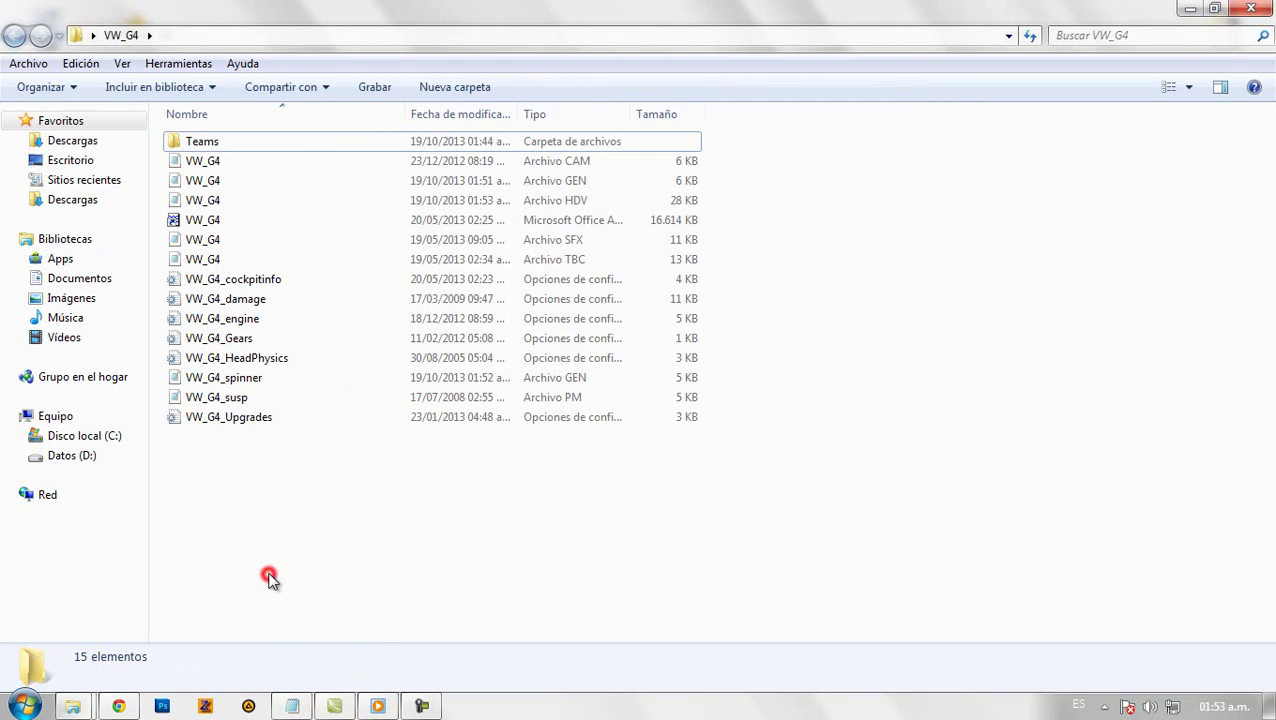
pyautogui.doubleClick(203, 145)
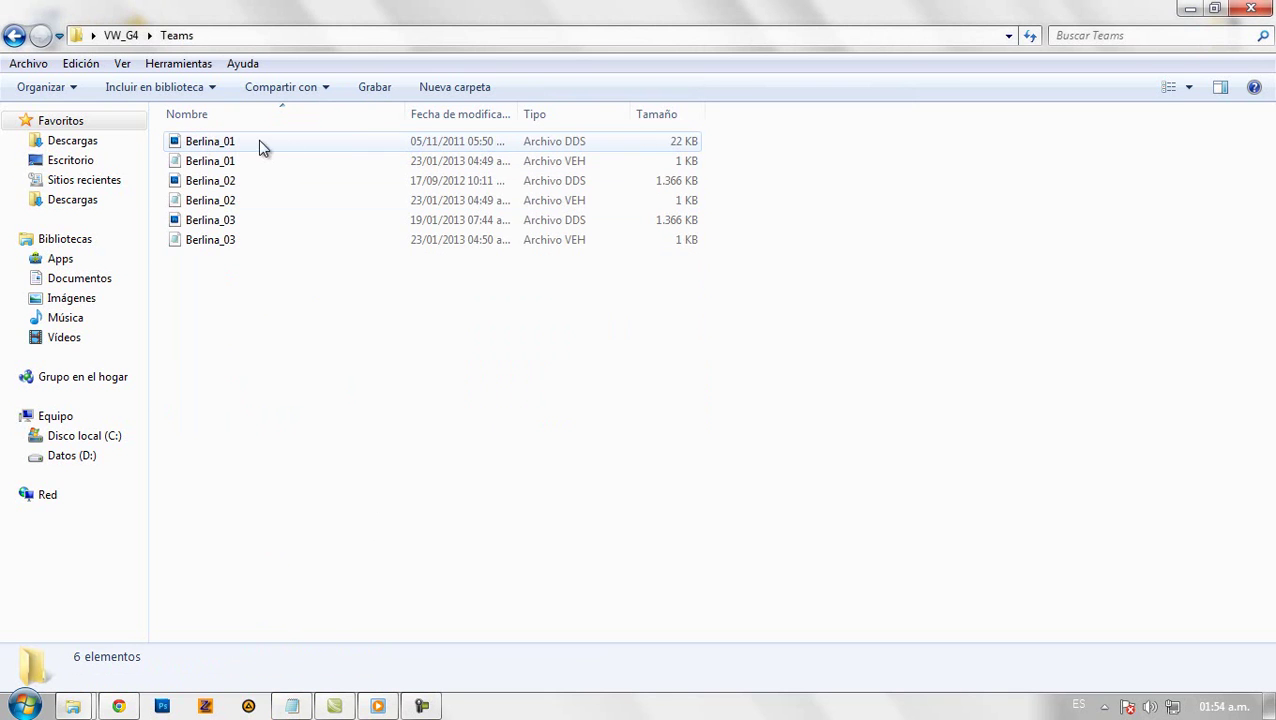
pyautogui.click(260, 246)
pyautogui.click(237, 180)
pyautogui.moveTo(262, 269); pyautogui.dragTo(223, 181)
pyautogui.press('Delete')
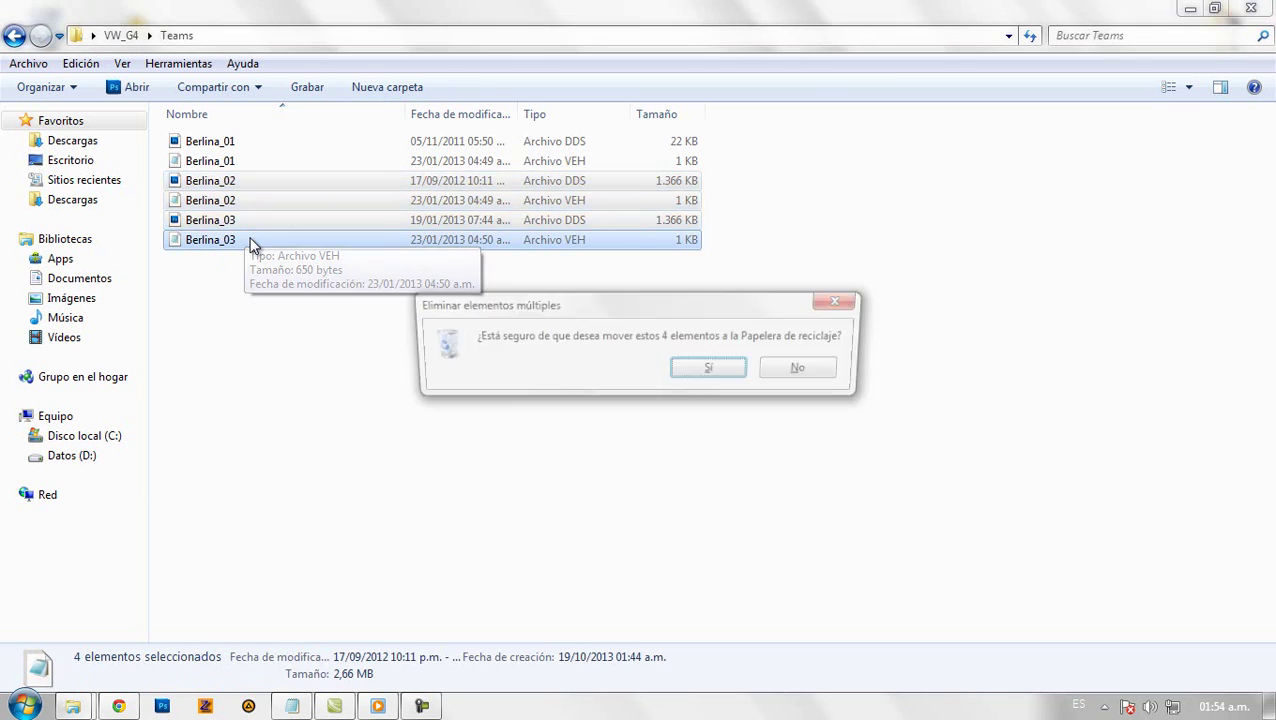
pyautogui.press('Return')
# Rename both the Berlina_01 DDS file and the Berlina_01 VEH file as VW_G4_01.
pyautogui.click(226, 142)
pyautogui.click(206, 142)
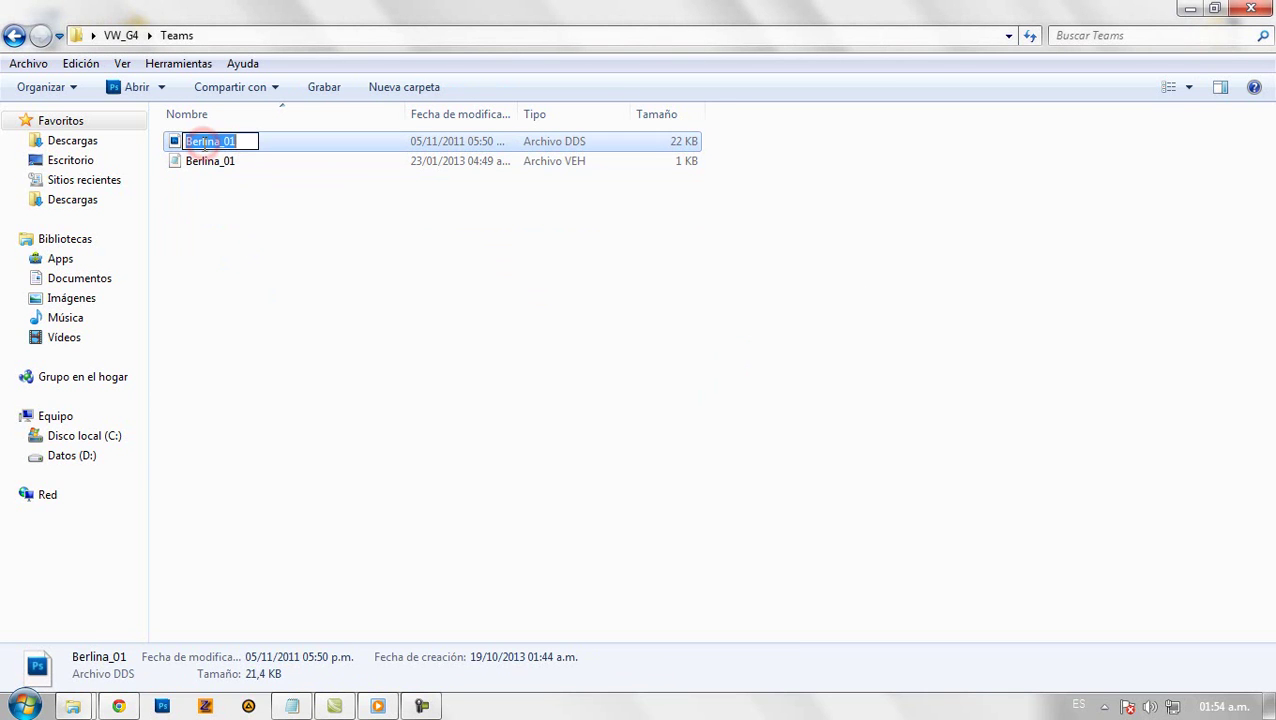
pyautogui.write('VW_G4_01')
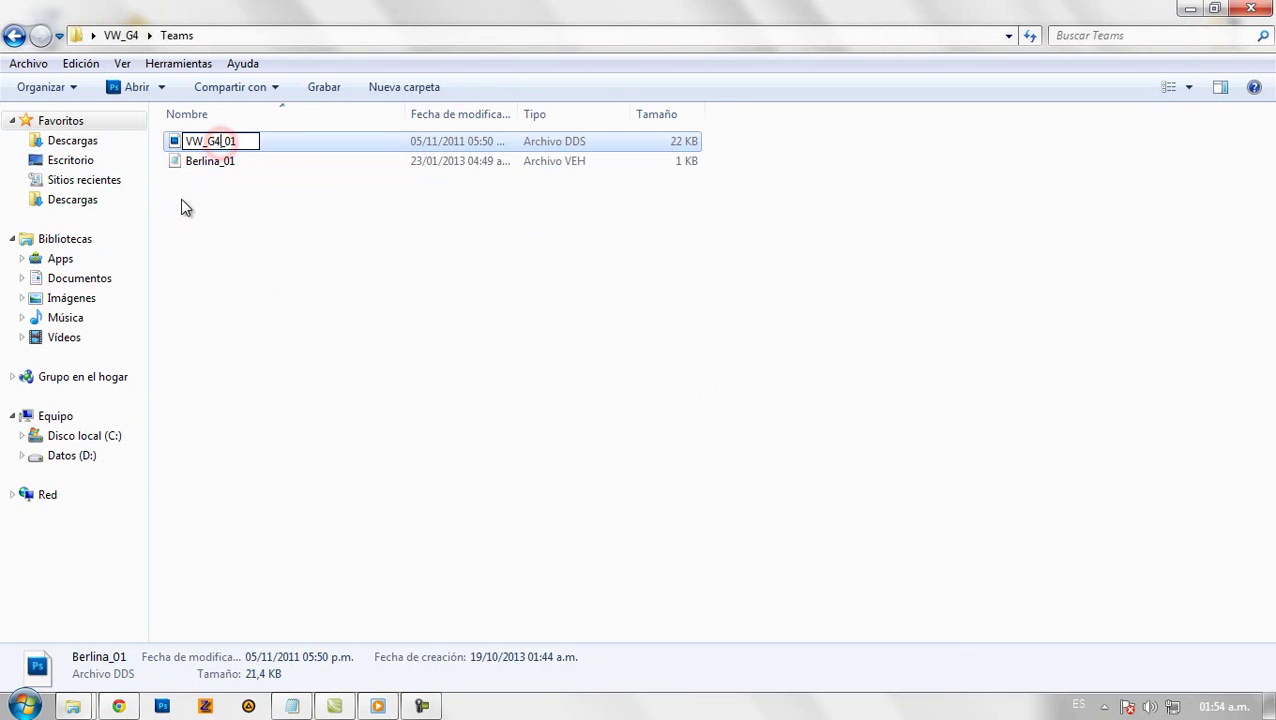
pyautogui.click(217, 213)
pyautogui.click(214, 140)
pyautogui.click(222, 140)
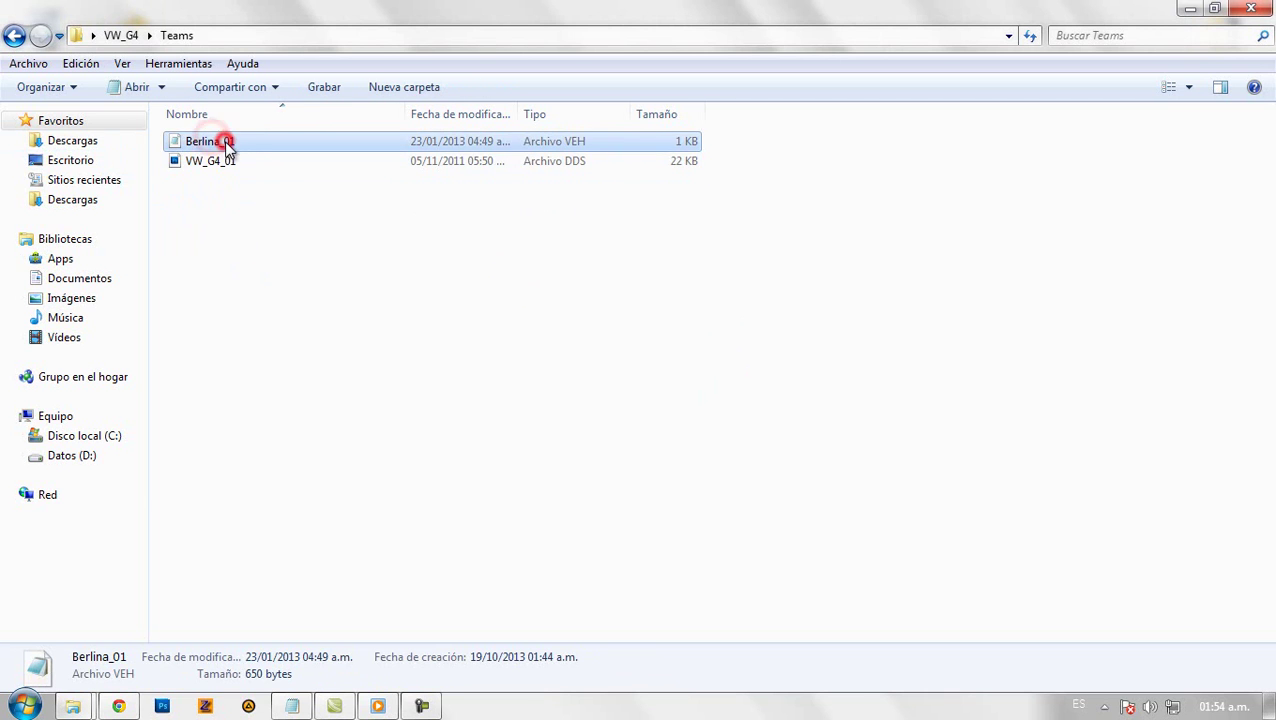
pyautogui.write('VW_G4_01')
pyautogui.click(212, 226)
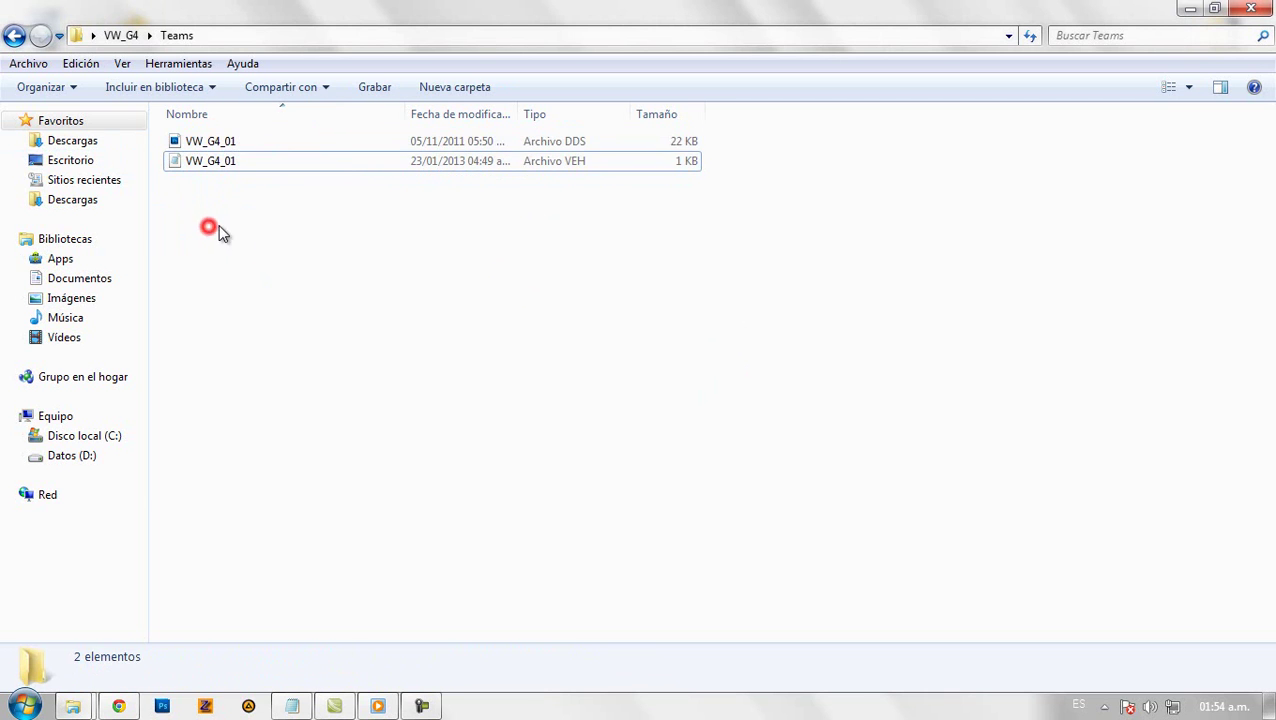
# Open the VW_G4_01 VEH file and replace each "berlina" with "VW_G4" through to the team information section.
pyautogui.click(342, 141)
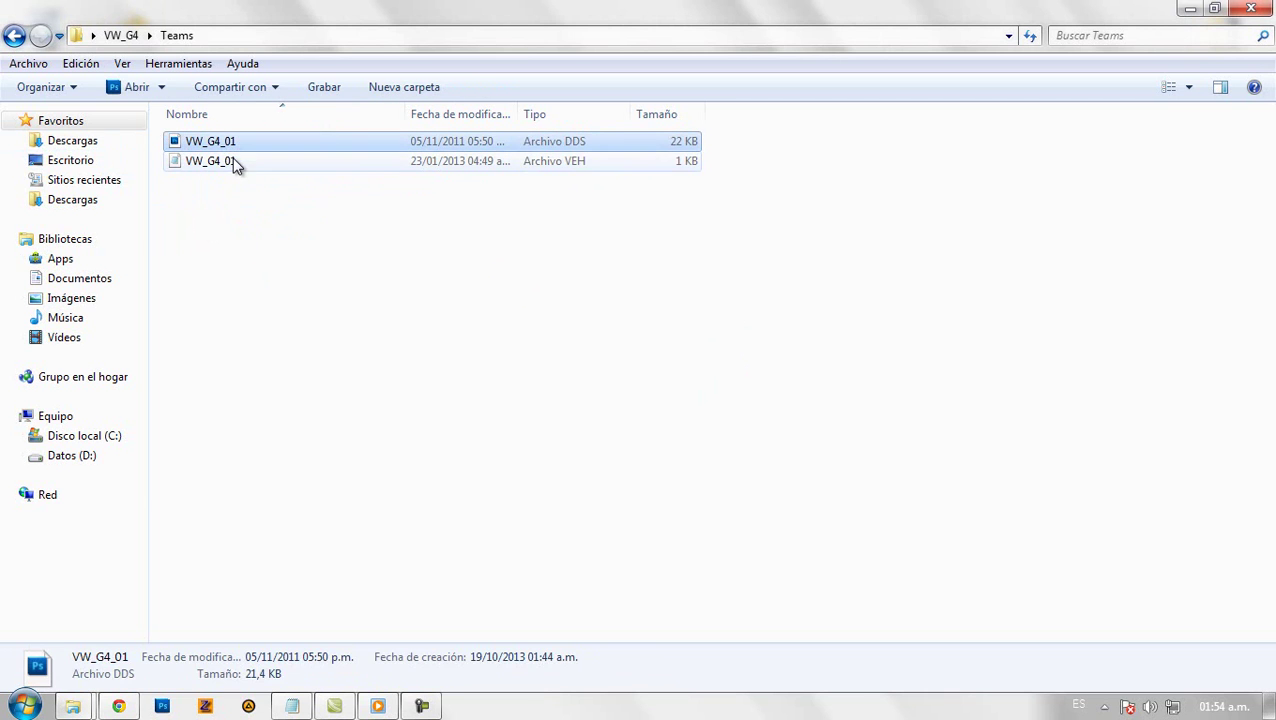
pyautogui.click(235, 161)
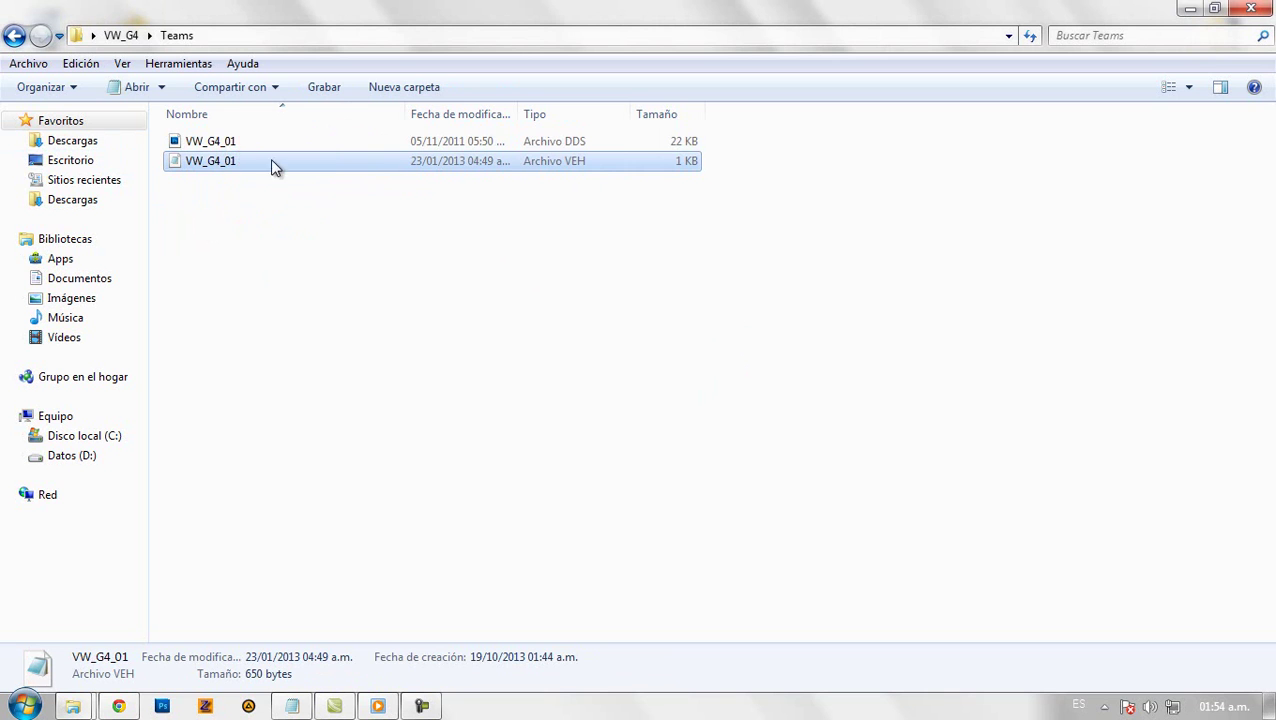
pyautogui.doubleClick(194, 166)
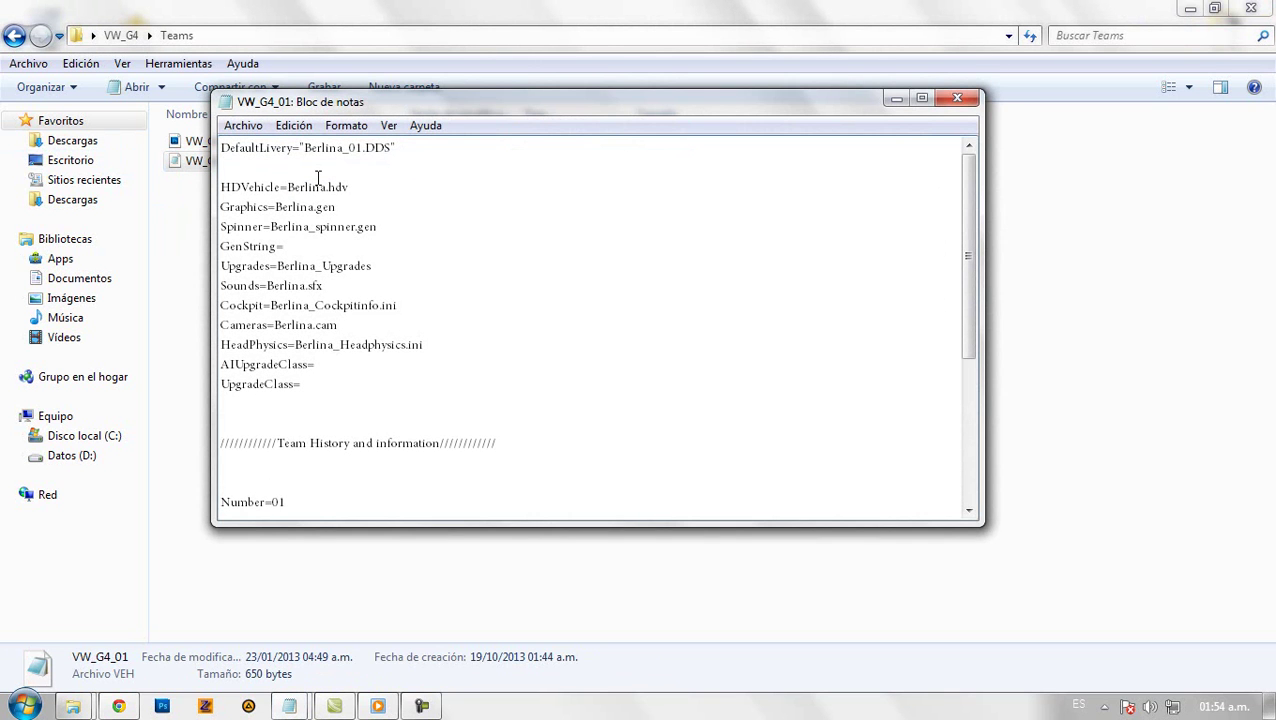
pyautogui.hotkey('ctrl', 'h')
pyautogui.write('berli')
pyautogui.write('VW_G4')
pyautogui.click(578, 275)
pyautogui.click(578, 275)
pyautogui.click(578, 275)
pyautogui.click(578, 275)
pyautogui.click(578, 275)
pyautogui.click(578, 275)
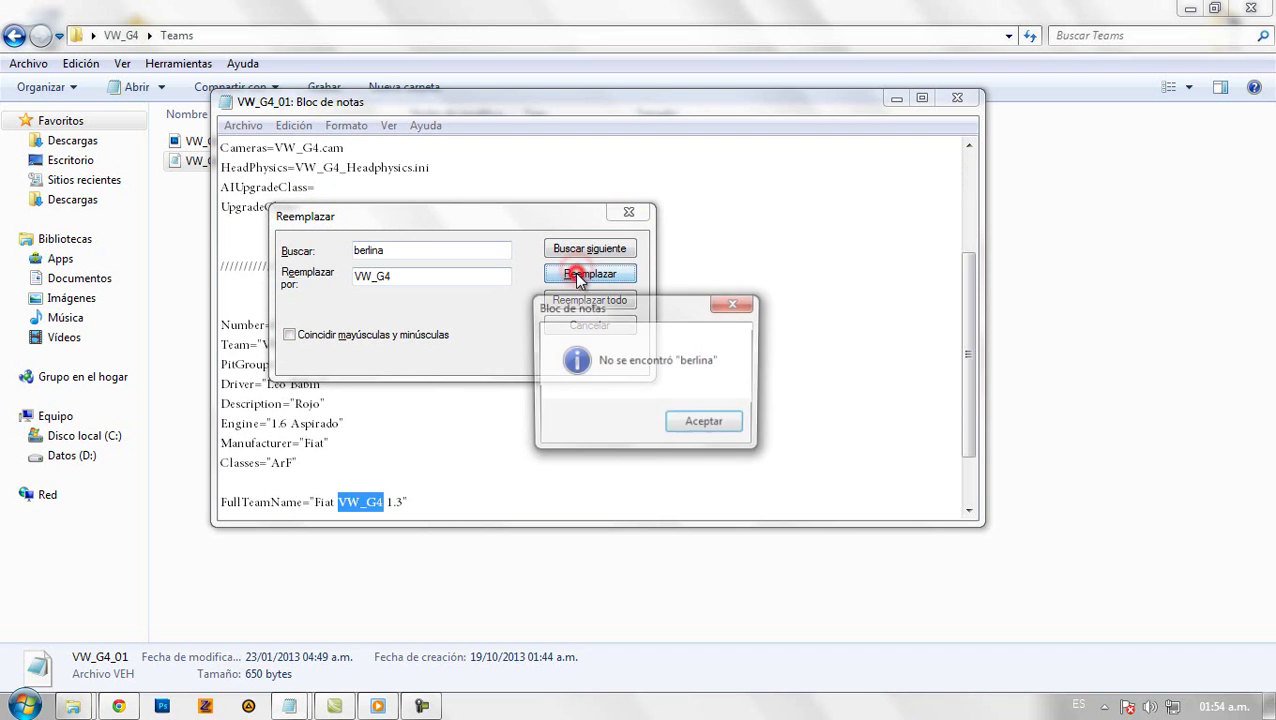
pyautogui.click(698, 418)
pyautogui.click(627, 213)
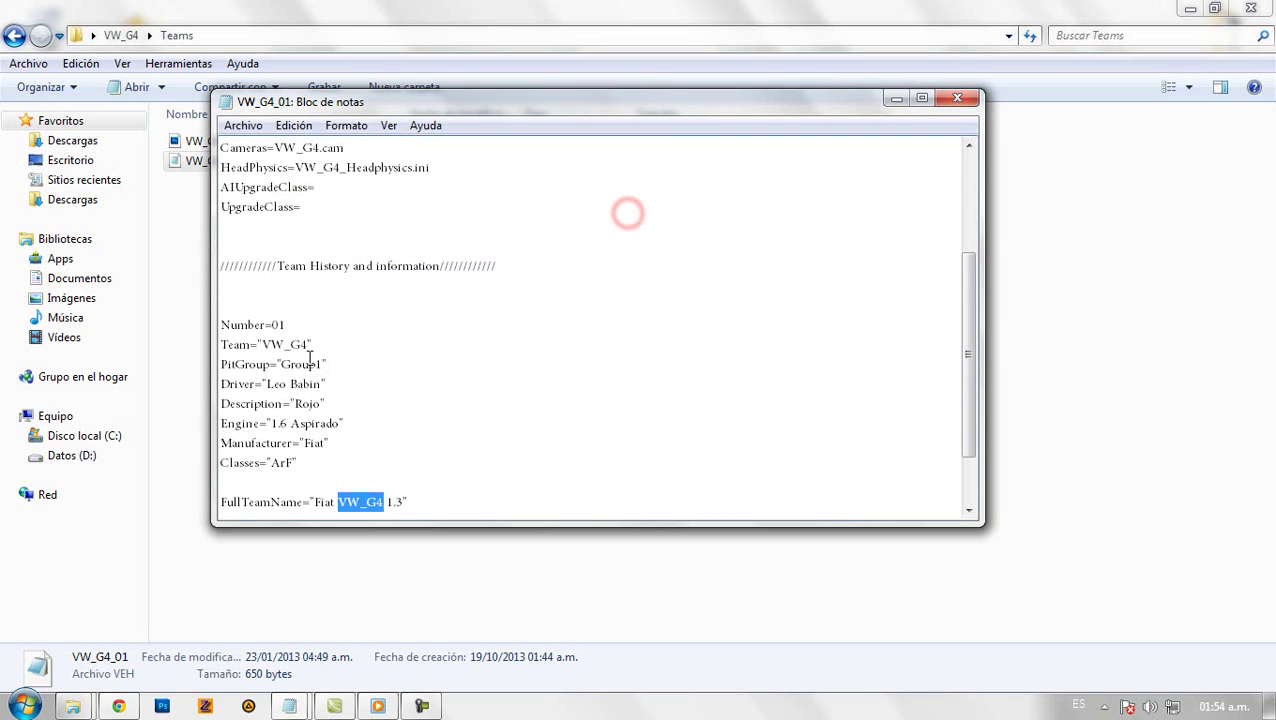
pyautogui.scroll(-1, 310, 360)
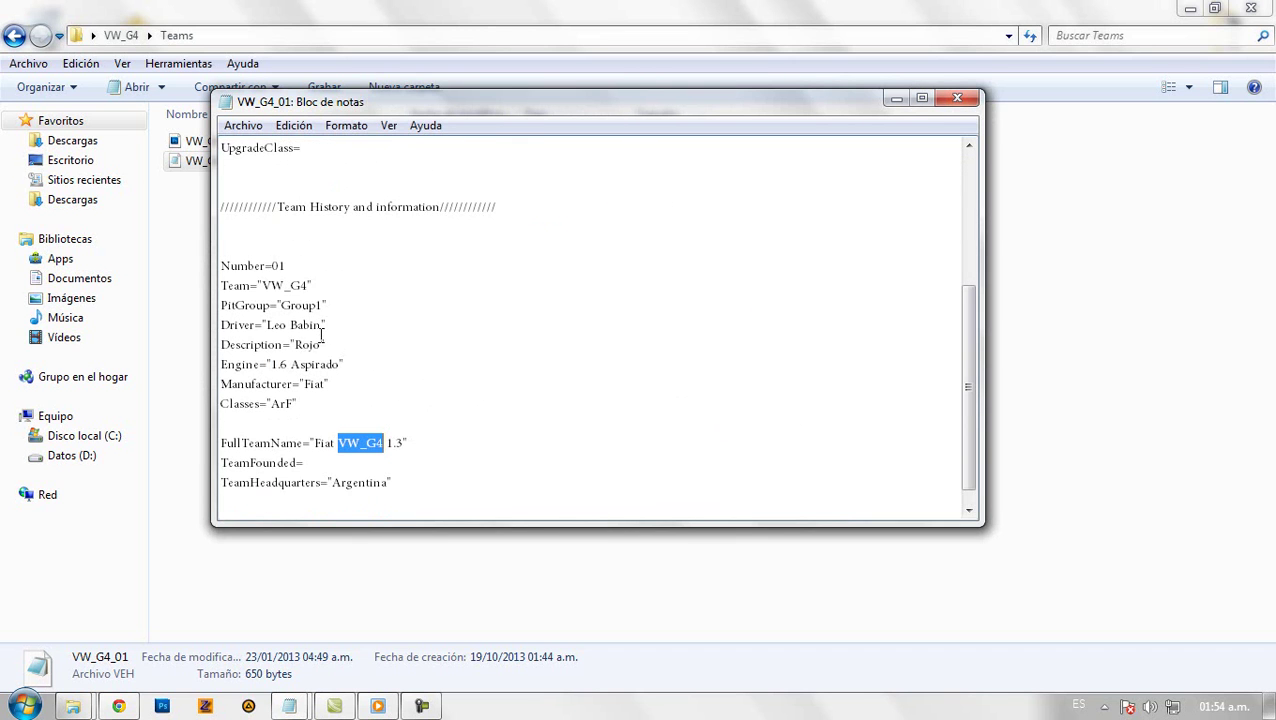
# Set the VEH file's Driver to "Nombre del piloto", Description to "Color del vehiculo", Engine to "tipo de motor" and Manufacturer to "Marca".
pyautogui.moveTo(321, 325); pyautogui.dragTo(268, 330)
pyautogui.write('Nombre del piloto')
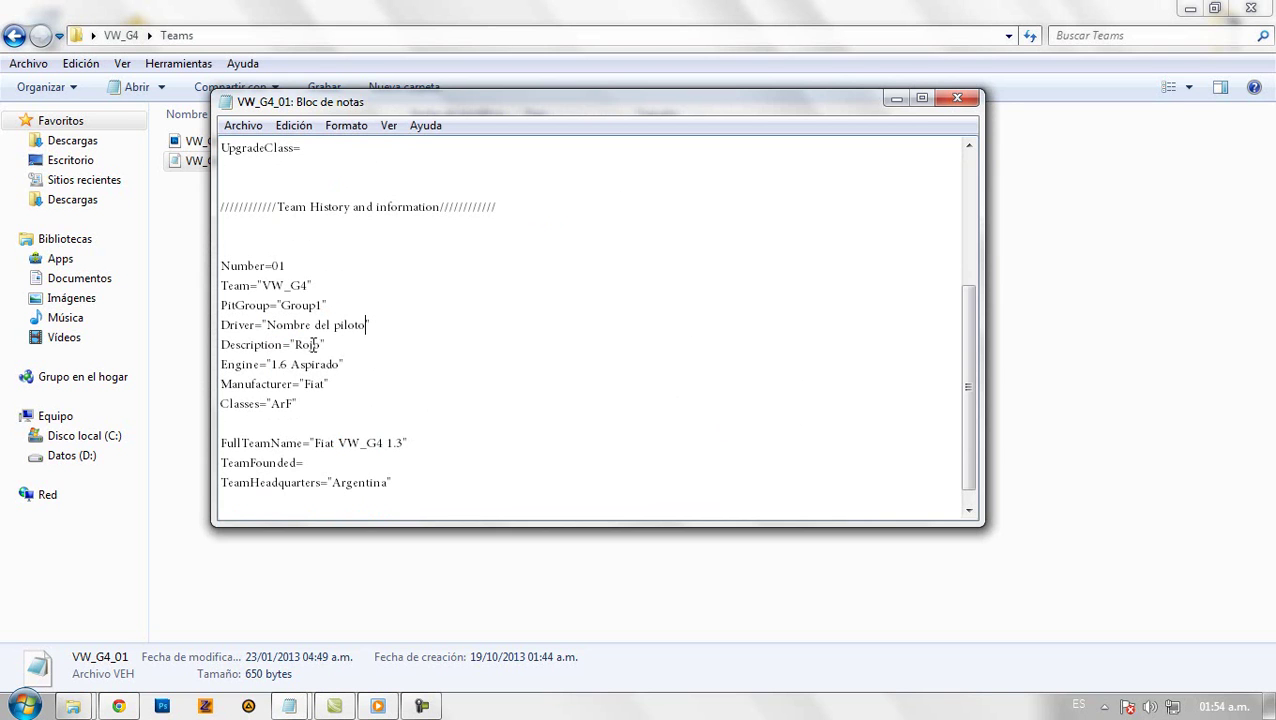
pyautogui.moveTo(318, 344); pyautogui.dragTo(296, 352)
pyautogui.write('Color del vehícul')
pyautogui.moveTo(341, 364); pyautogui.dragTo(271, 365)
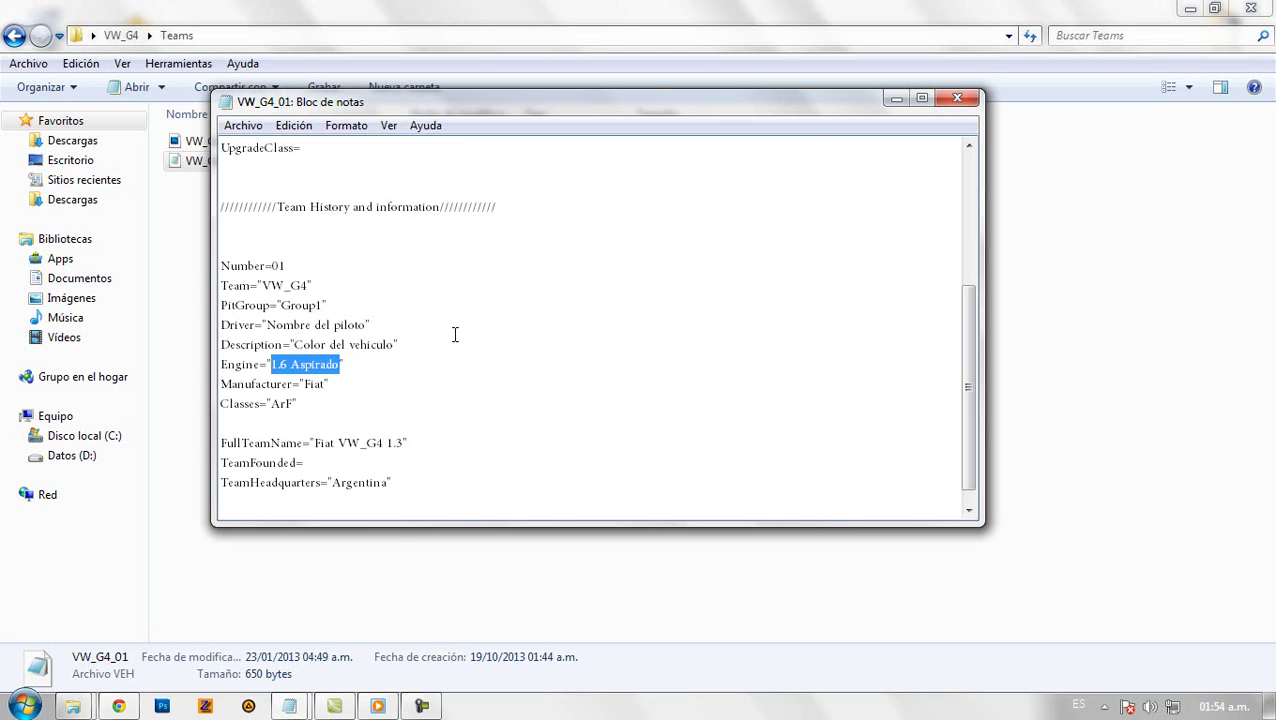
pyautogui.write('tipo de moto')
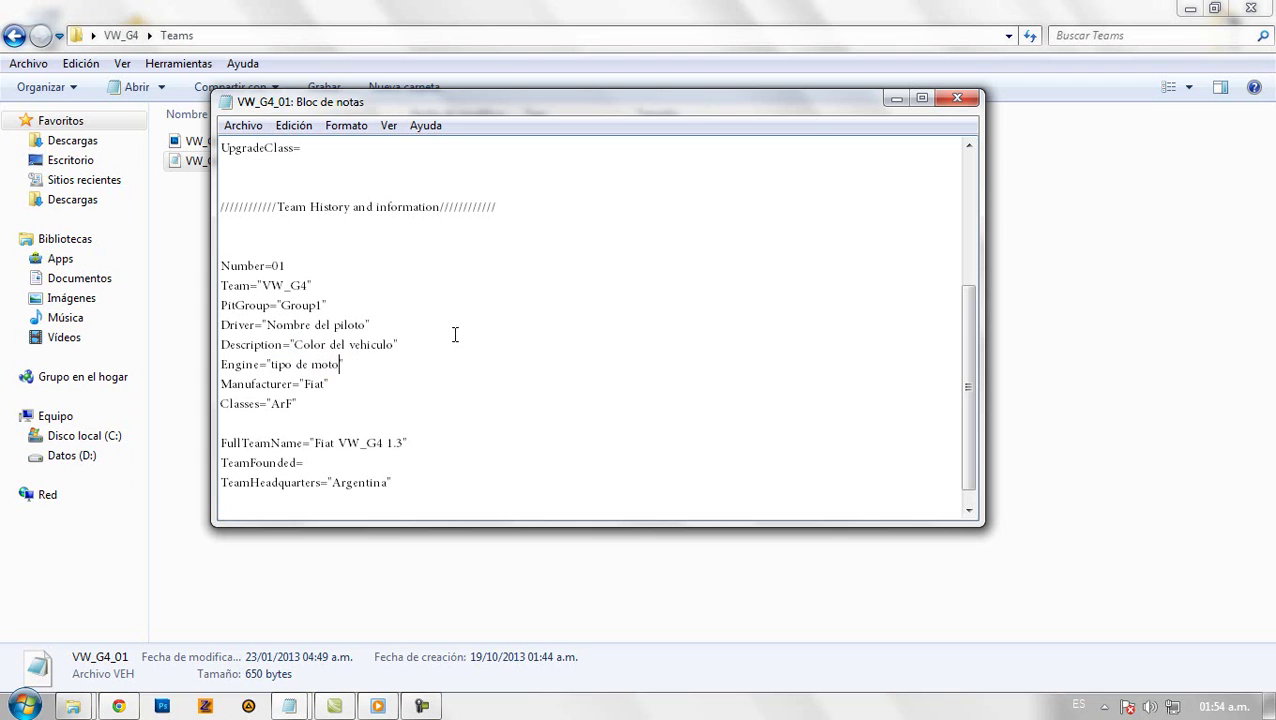
pyautogui.doubleClick(324, 385)
pyautogui.write('Marca')
# Switch to the Redaccion note and start a new paragraph below the VEH sentence with "Classes es donde se va a encontrar".
pyautogui.moveTo(283, 404)
pyautogui.mouseDown()
pyautogui.moveTo(248, 405)
pyautogui.moveTo(260, 407)
pyautogui.mouseUp()
pyautogui.doubleClick(289, 405)
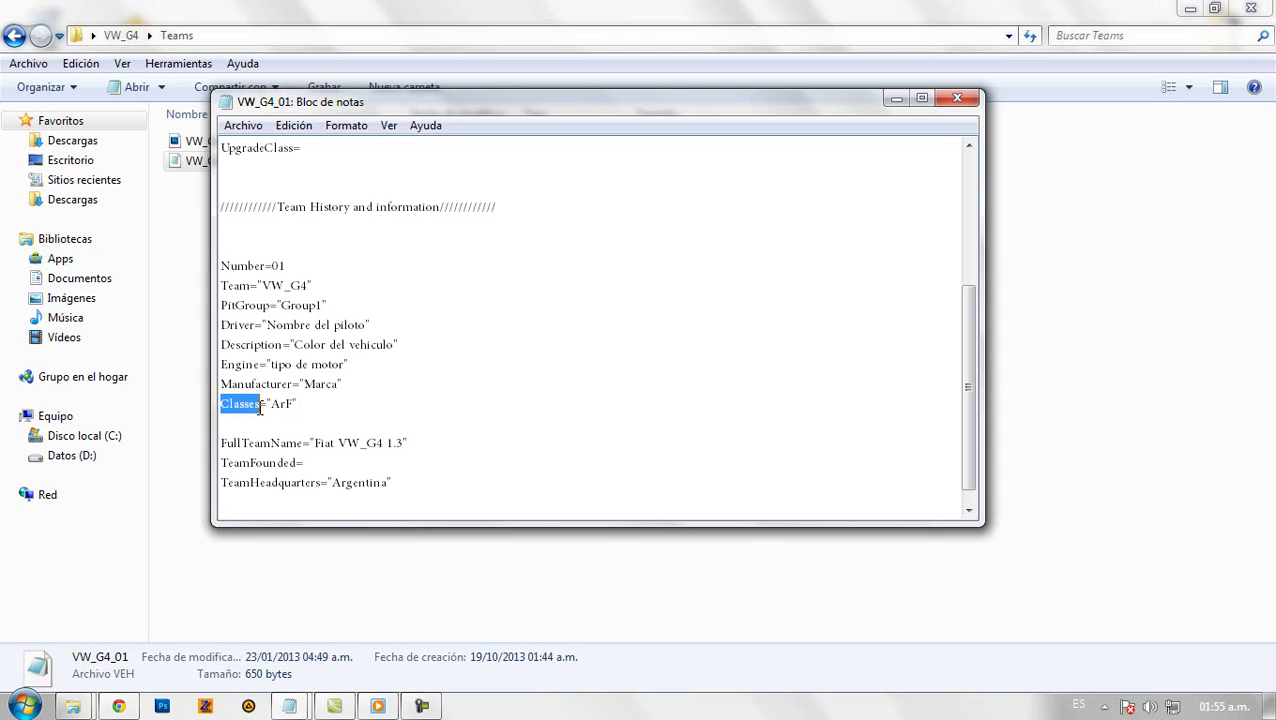
pyautogui.moveTo(289, 706)
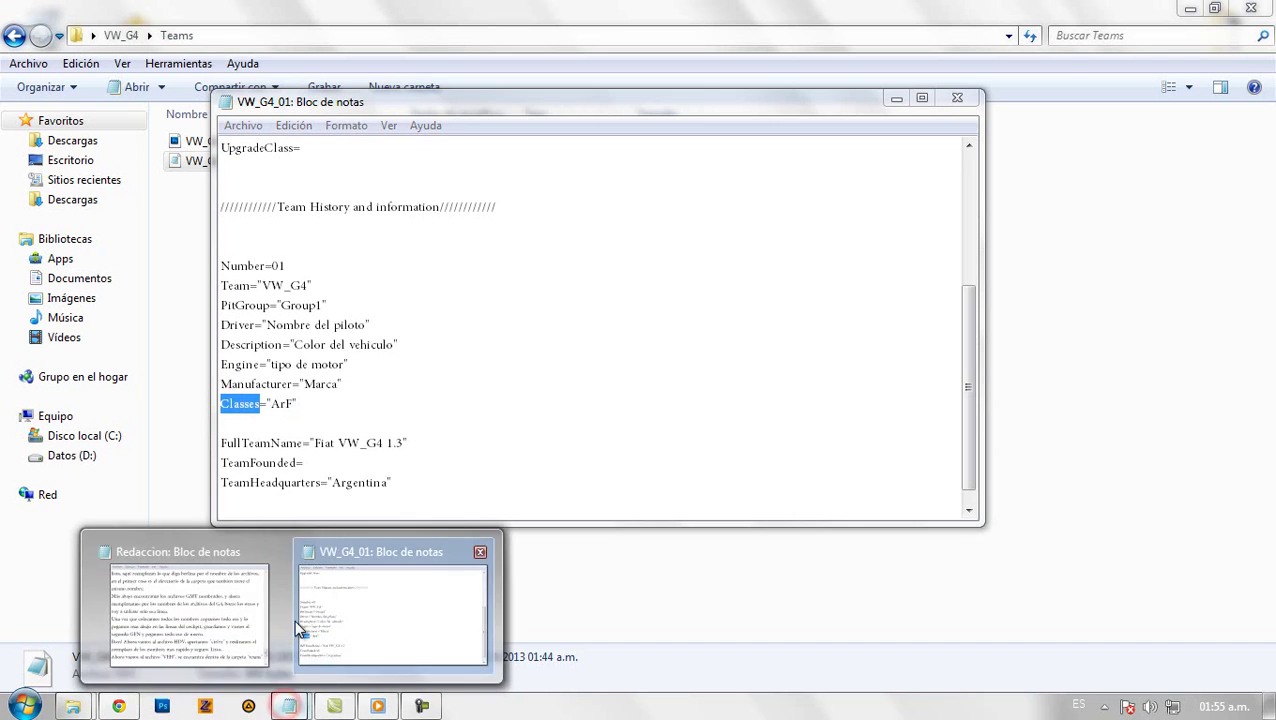
pyautogui.click(196, 606)
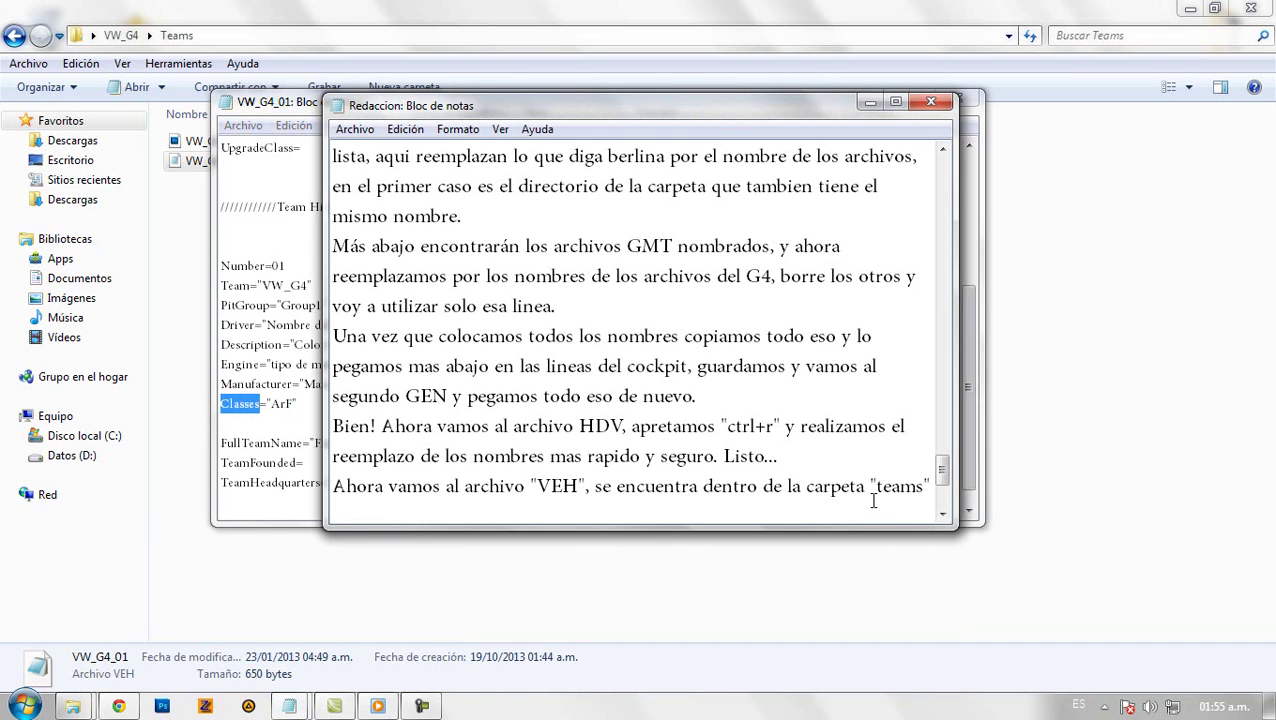
pyautogui.press('Return')
pyautogui.press('Return')
pyautogui.write('Classes')
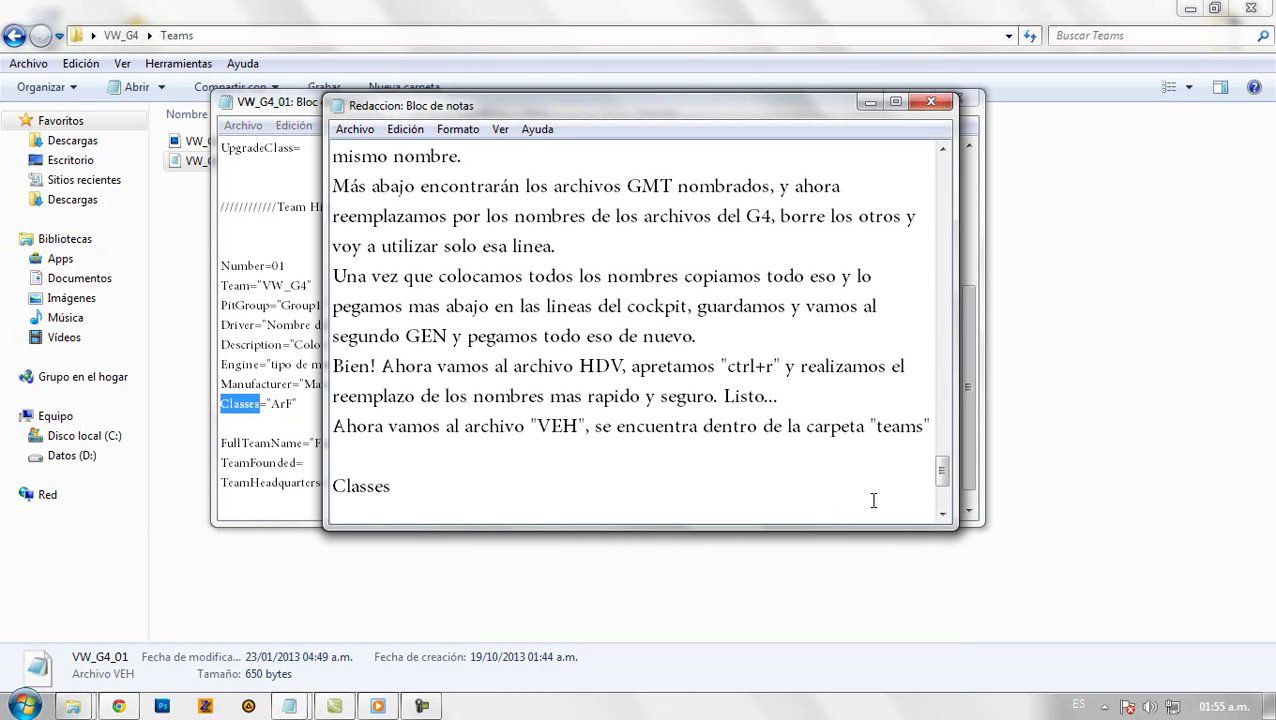
pyautogui.write(' es la')
pyautogui.press('BackSpace')
pyautogui.press('BackSpace')
pyautogui.write('donde se va ')
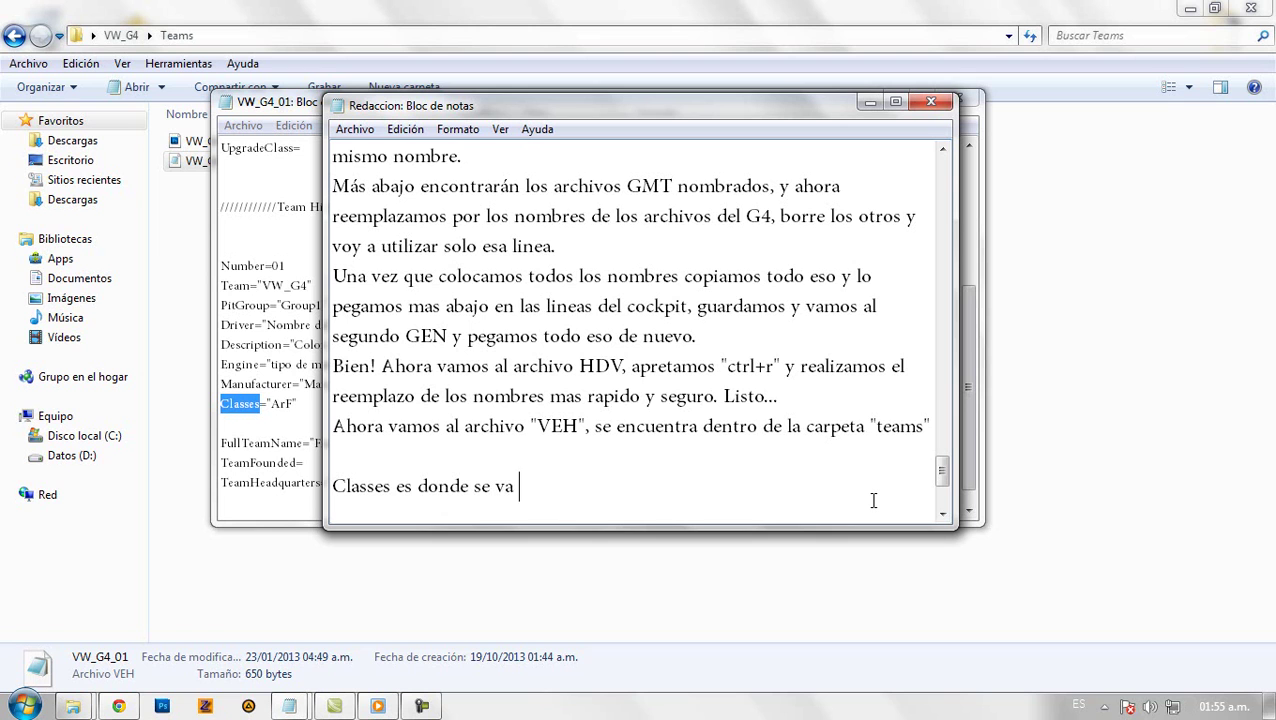
pyautogui.write('a encontra')
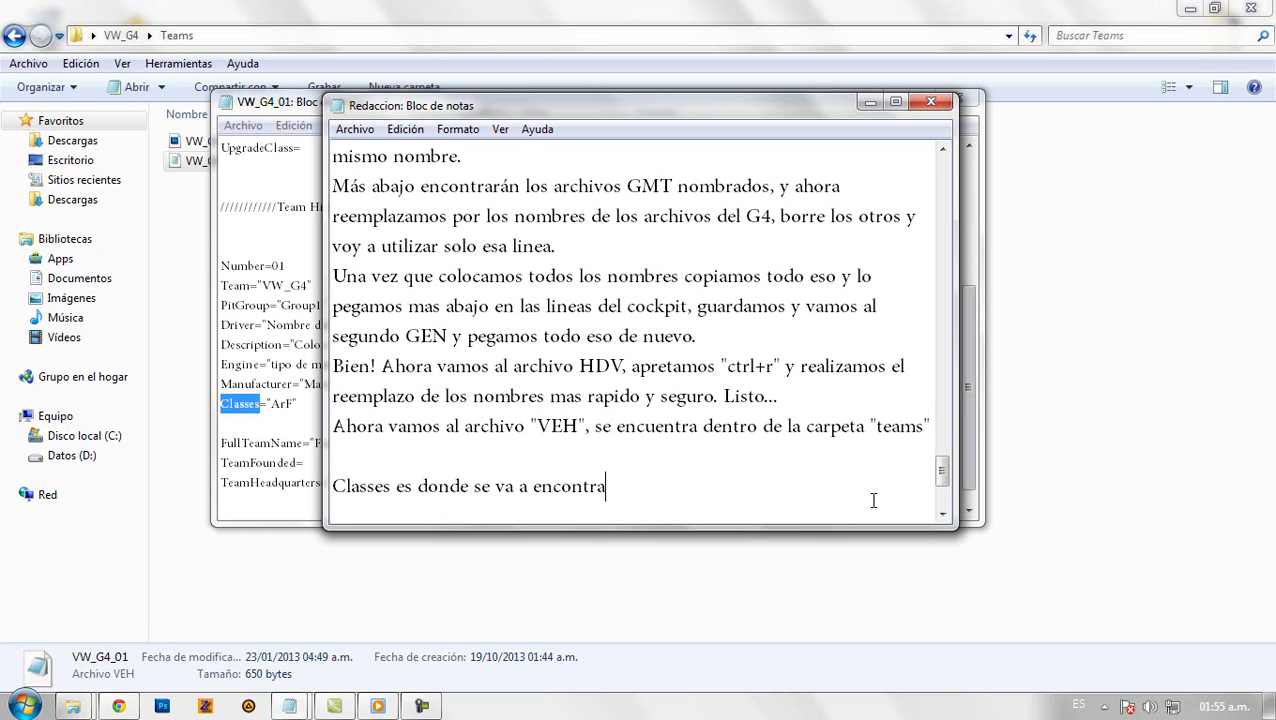
# Continue the Classes sentence with "el auto, es decir con que rFm va a funcionar, en mi caso el archivo ArF".
pyautogui.write('r el auto, es decir co')
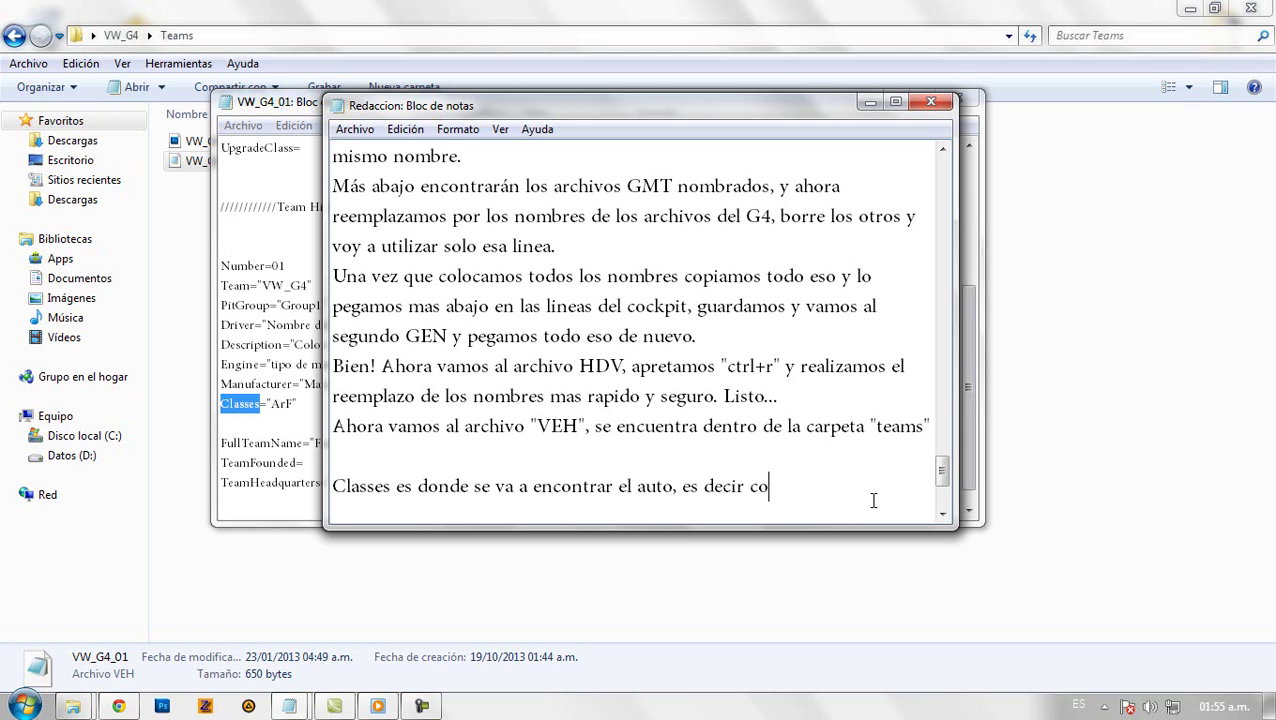
pyautogui.write('n que rFm va a f')
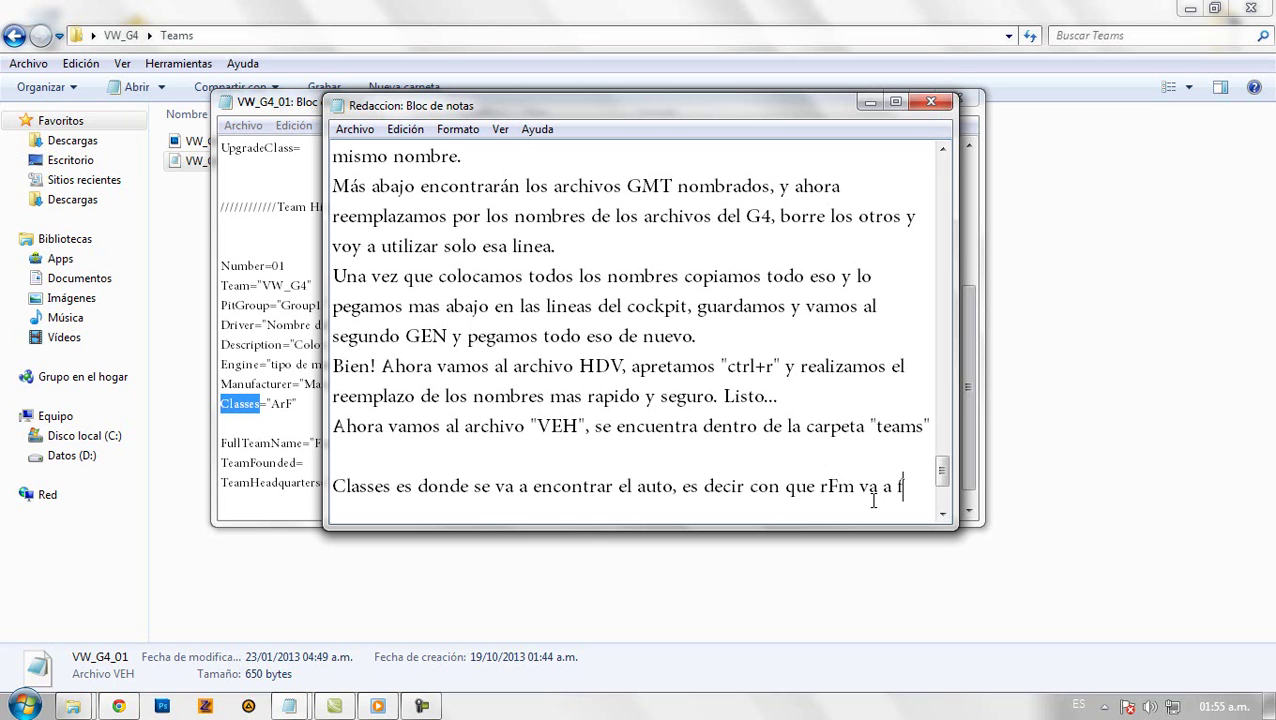
pyautogui.write('uncionar, e')
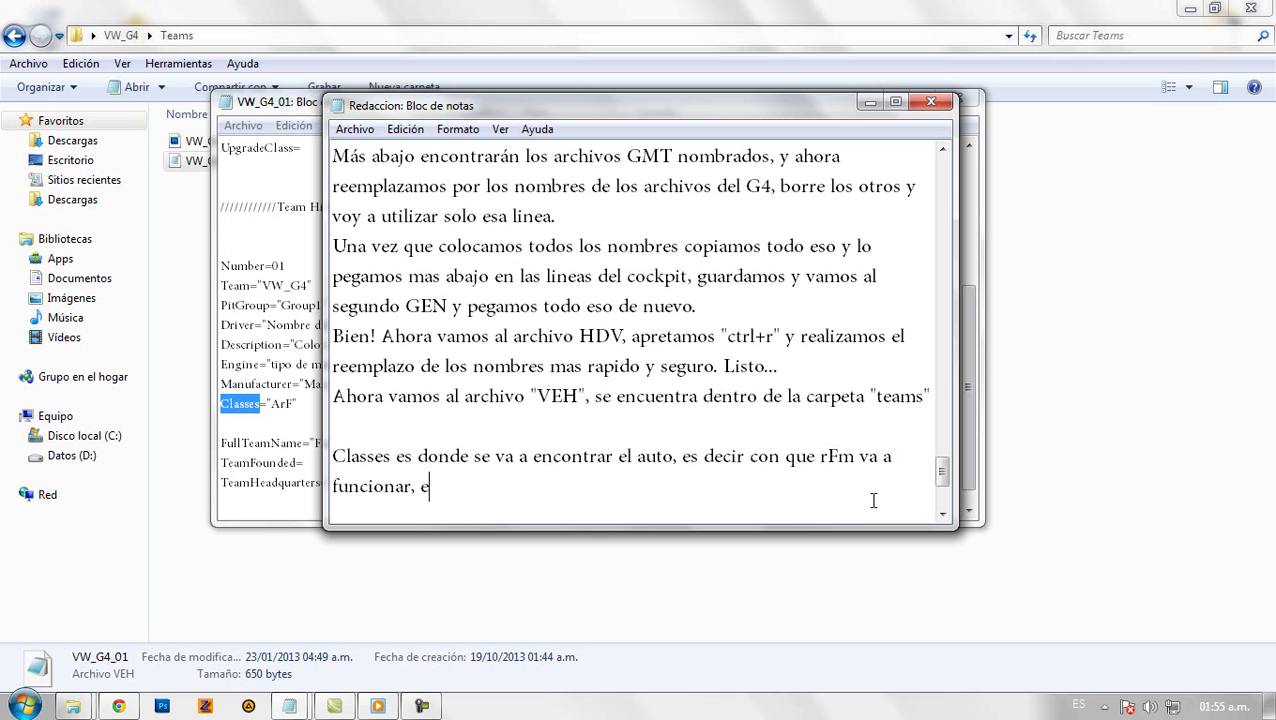
pyautogui.write('n mi caso el archivo')
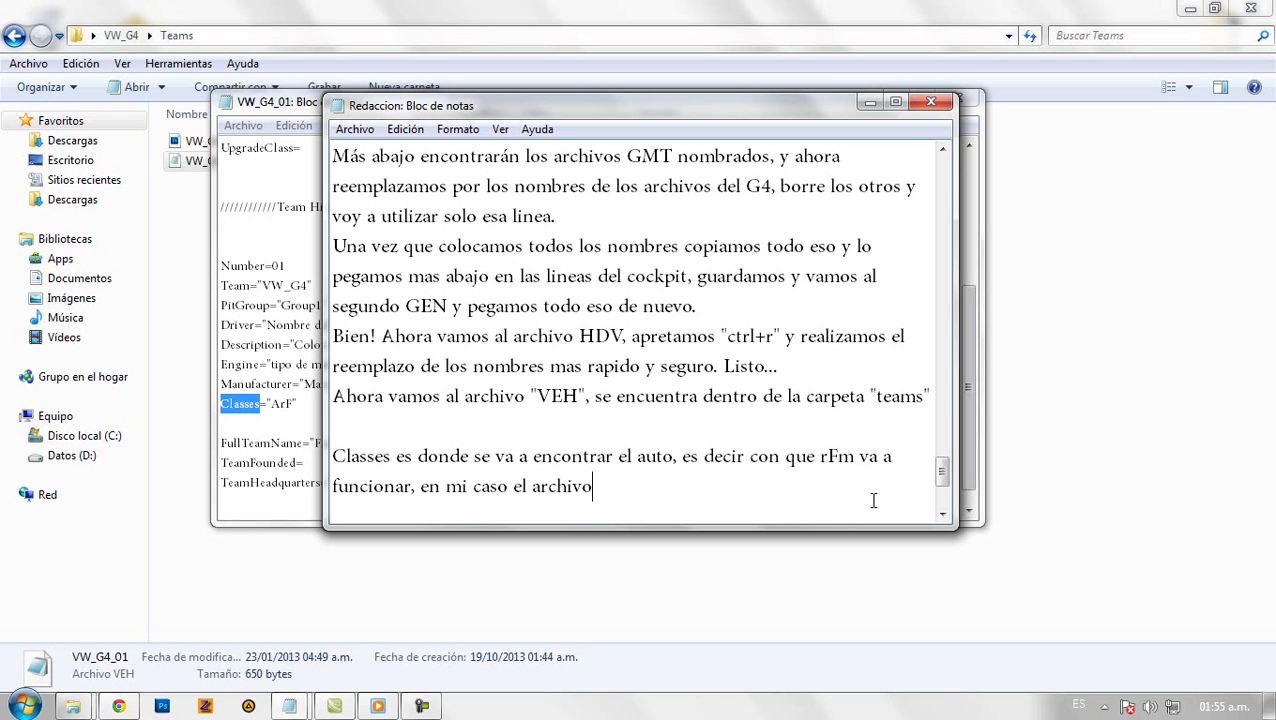
pyautogui.write(' ArF')
# Return to the VW_G4_01 VEH file and set FullTeamName to "Gol G4".
pyautogui.click(296, 441)
pyautogui.moveTo(313, 442); pyautogui.dragTo(404, 444)
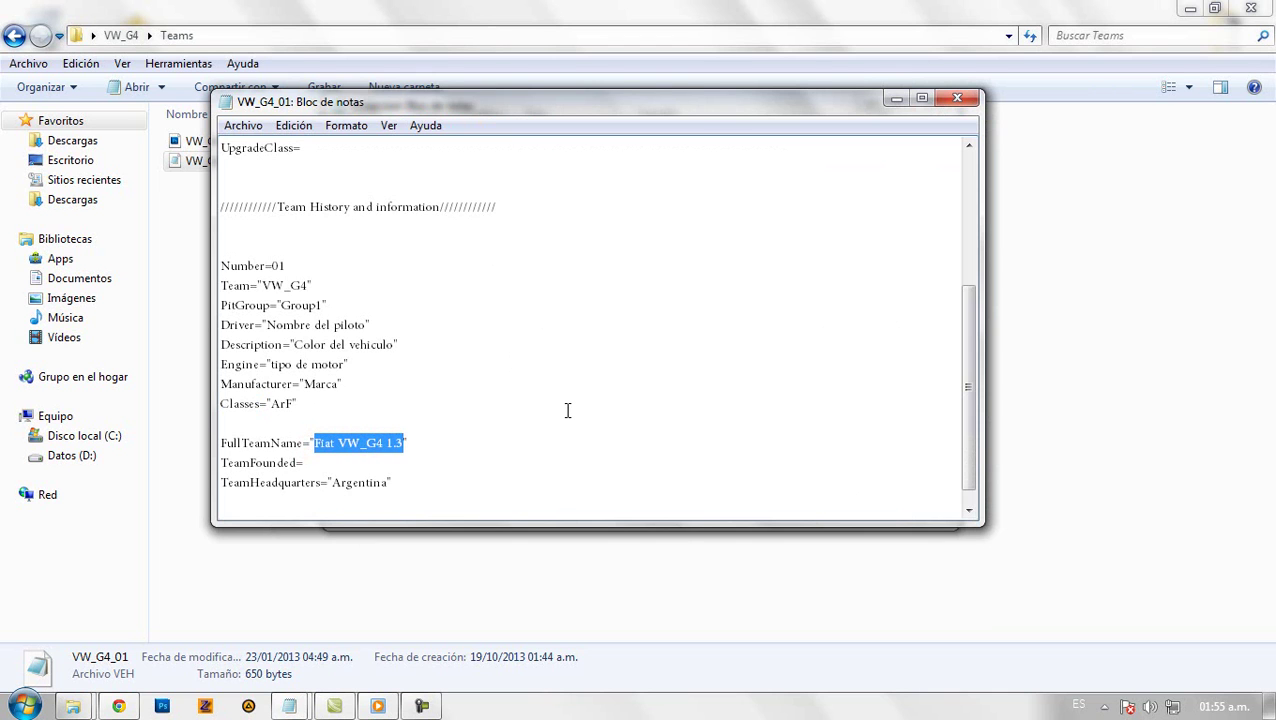
pyautogui.write('VW')
pyautogui.write(' G')
pyautogui.press('BackSpace')
pyautogui.press('BackSpace')
pyautogui.press('BackSpace')
pyautogui.press('BackSpace')
pyautogui.press('BackSpace')
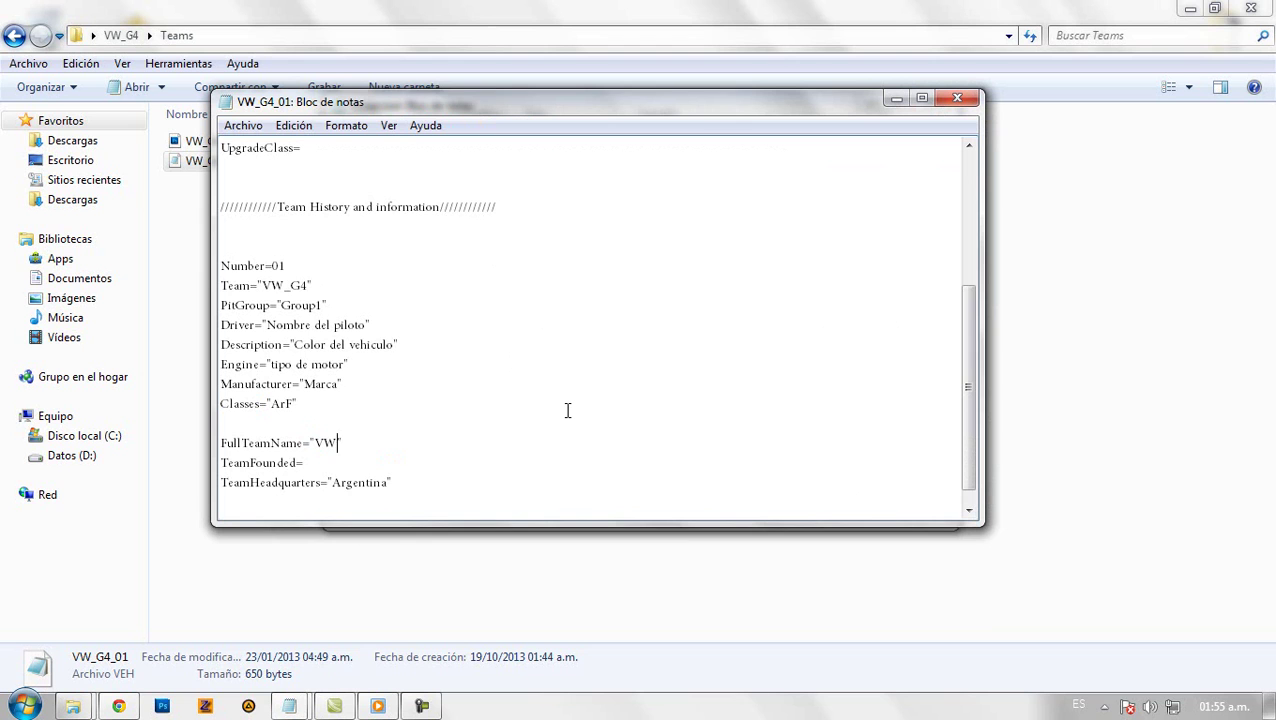
pyautogui.write('Gol G4')
# Set the VEH file's Category to "VW", check the whole file, and save and close it.
pyautogui.scroll(-1, 567, 410)
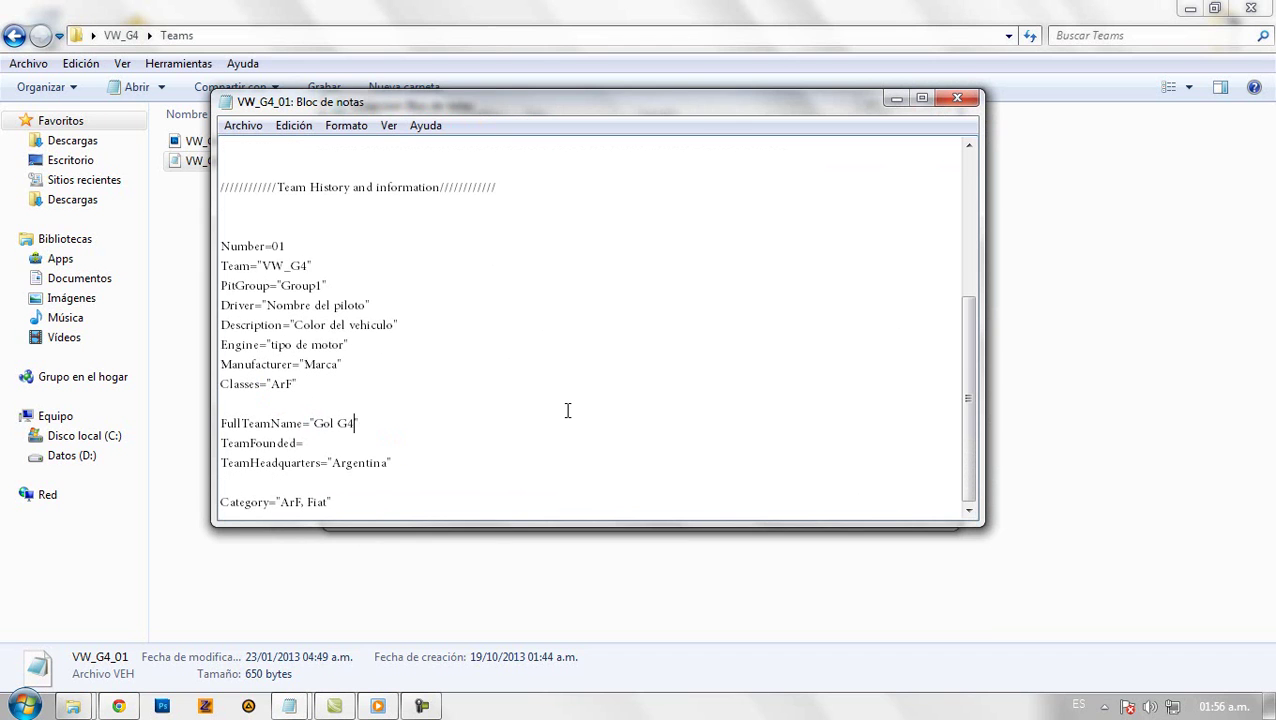
pyautogui.doubleClick(315, 502)
pyautogui.press('BackSpace')
pyautogui.scroll(4, 458, 466)
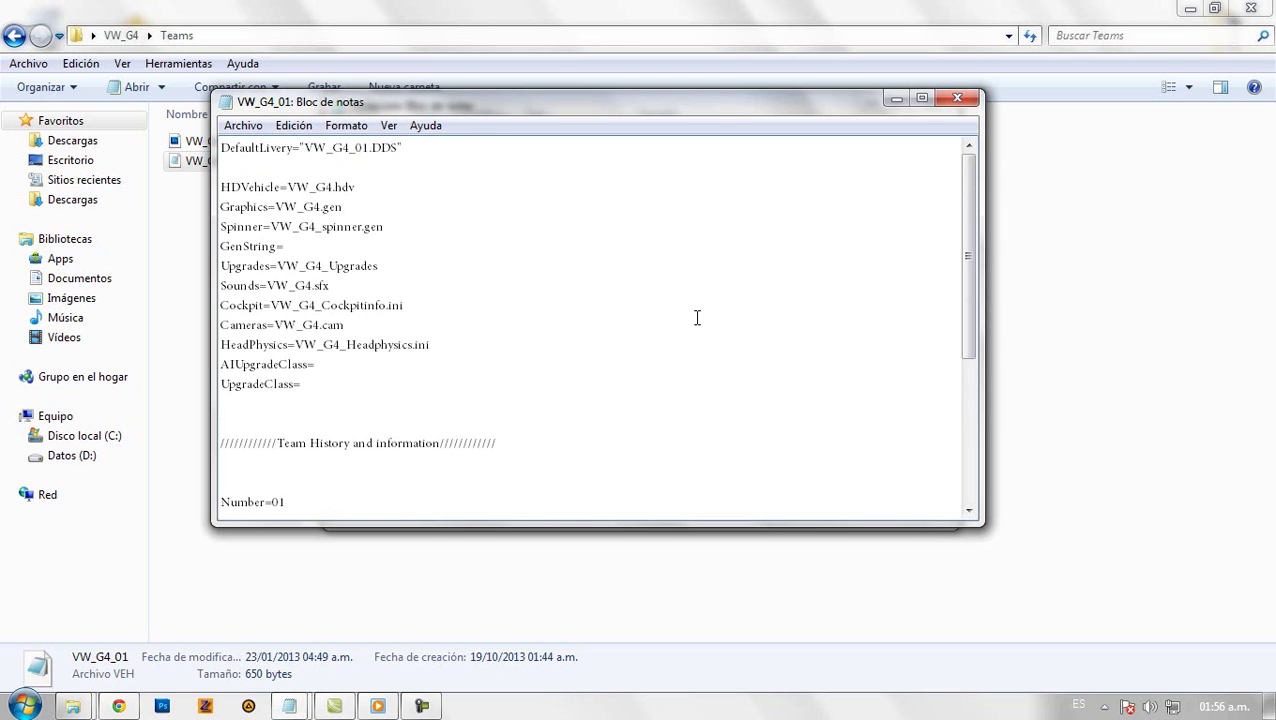
pyautogui.scroll(-4, 643, 302)
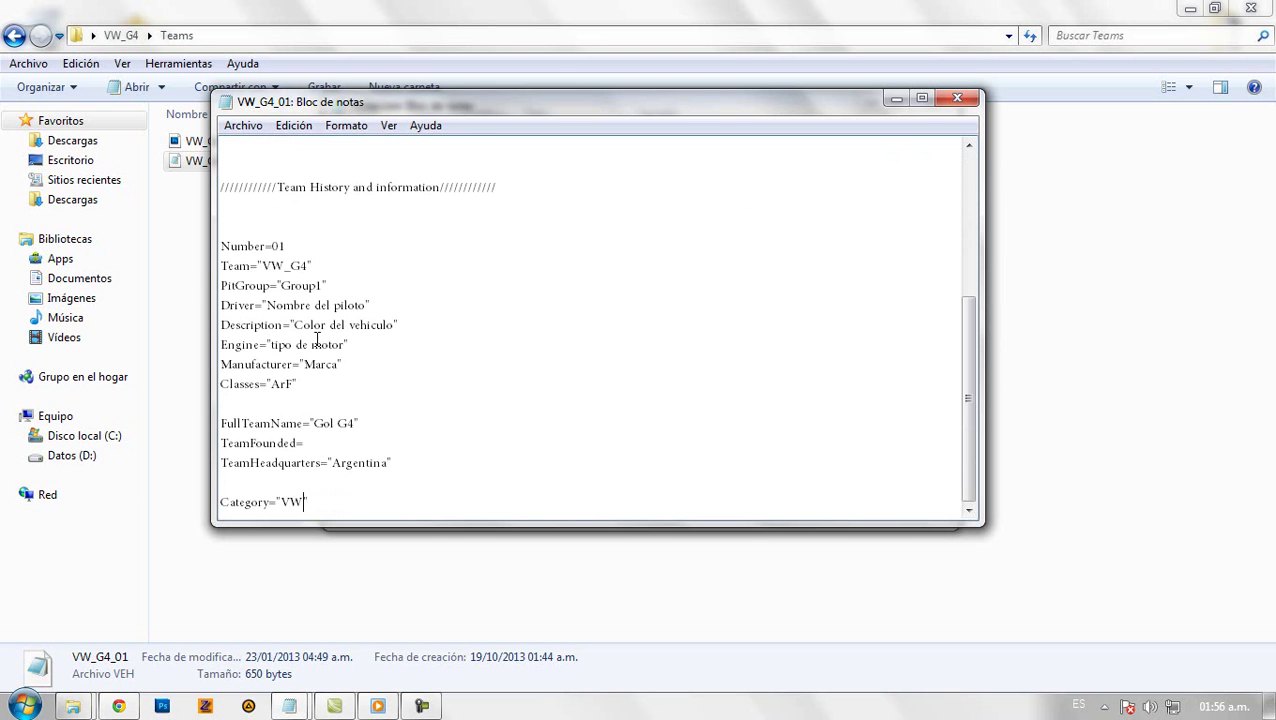
pyautogui.click(957, 97)
# Continue the Redaccion note's Classes paragraph with ", listo, esa es la parte fundamental,".
pyautogui.click(565, 368)
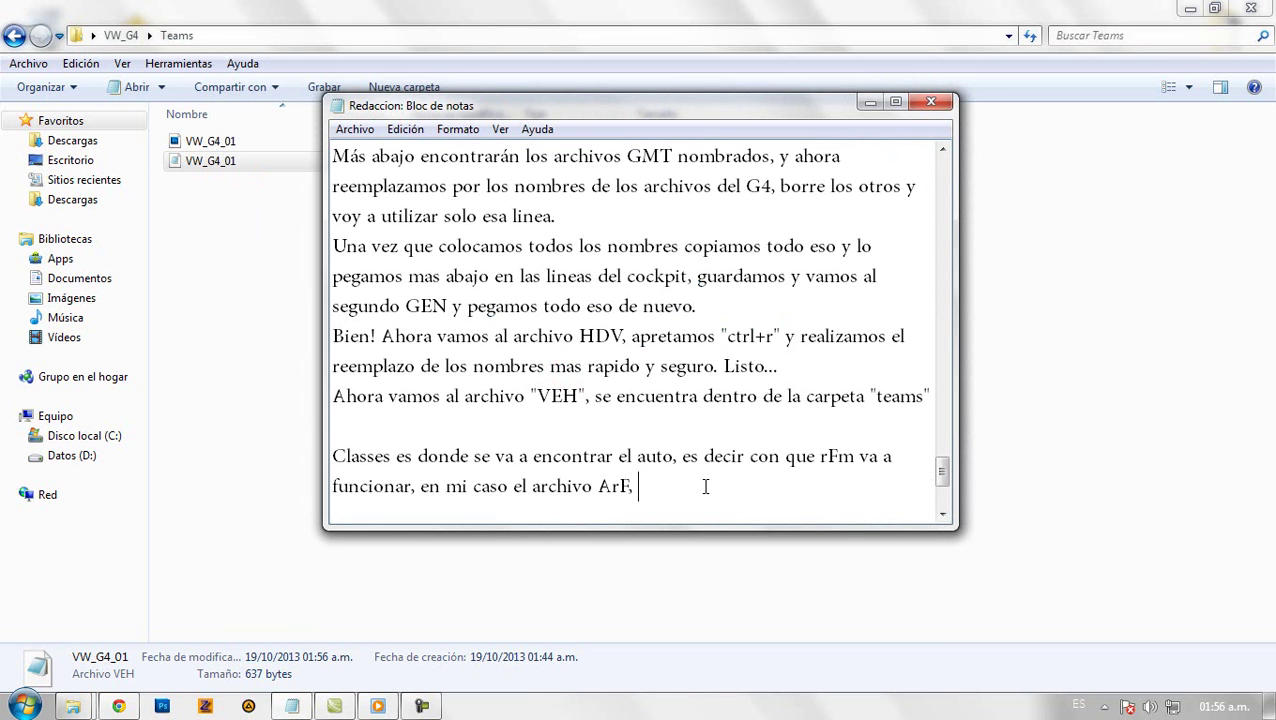
pyautogui.write('is')
pyautogui.write('to, esa es la ')
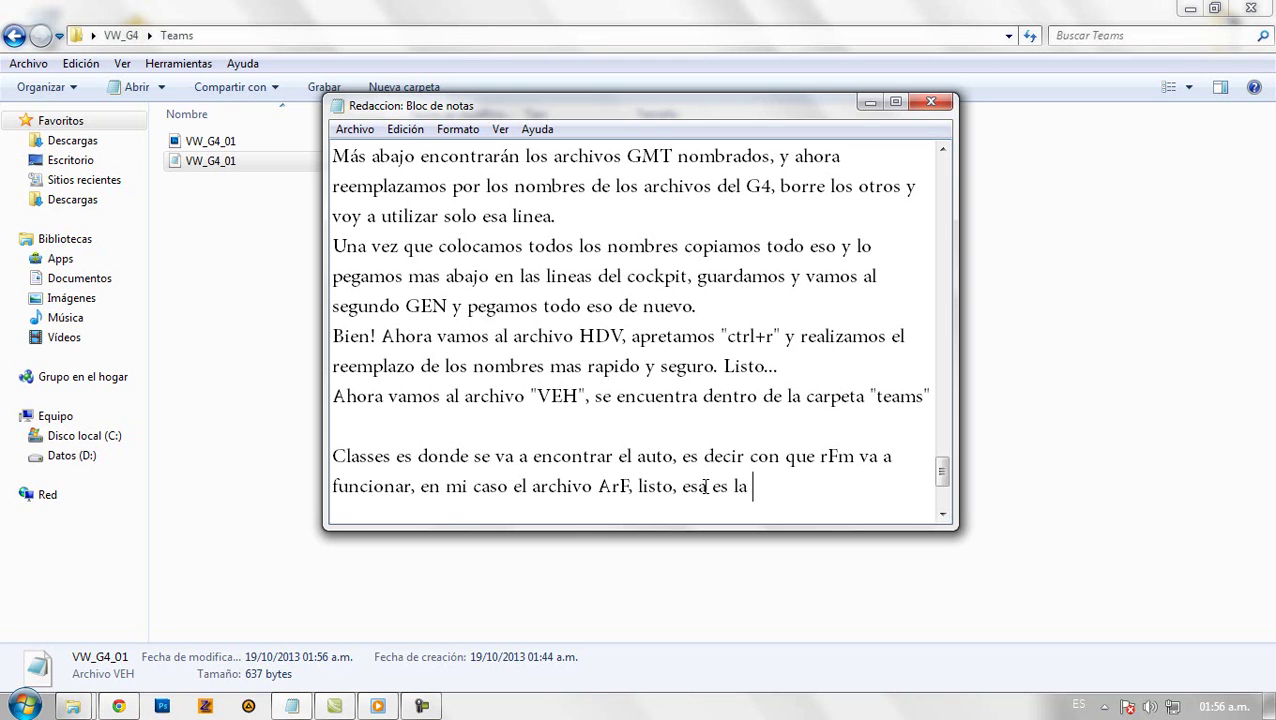
pyautogui.write('parte fundamen')
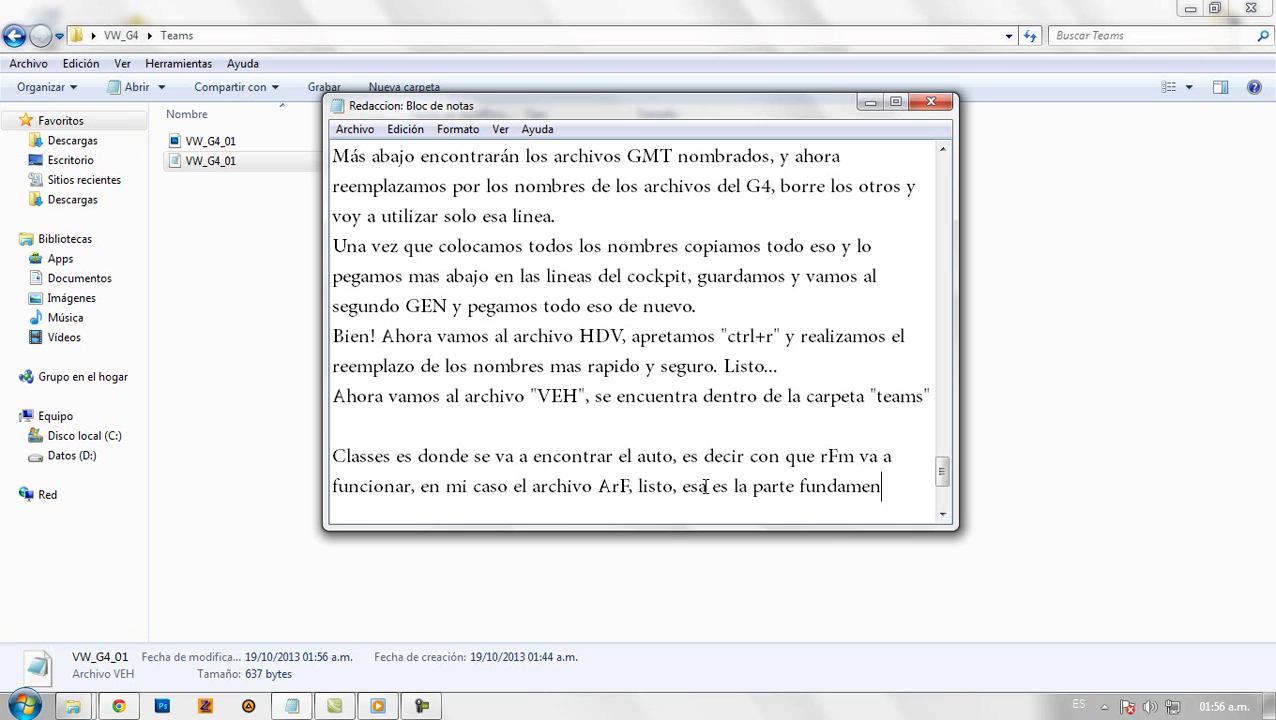
pyautogui.write('tal, ahor')
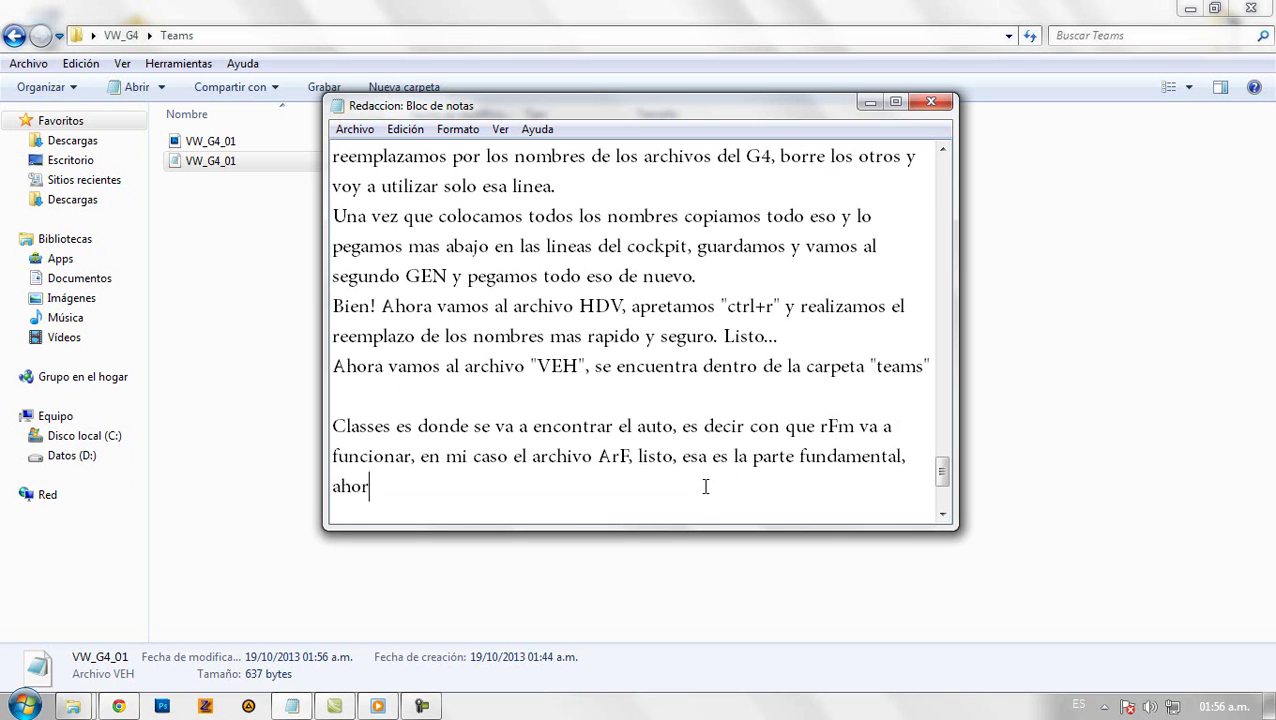
# Extend the note with "ahora vamos al _Upgrades para ver los extras que en este caso nosotros no agregamos".
pyautogui.write('a vamos al _U')
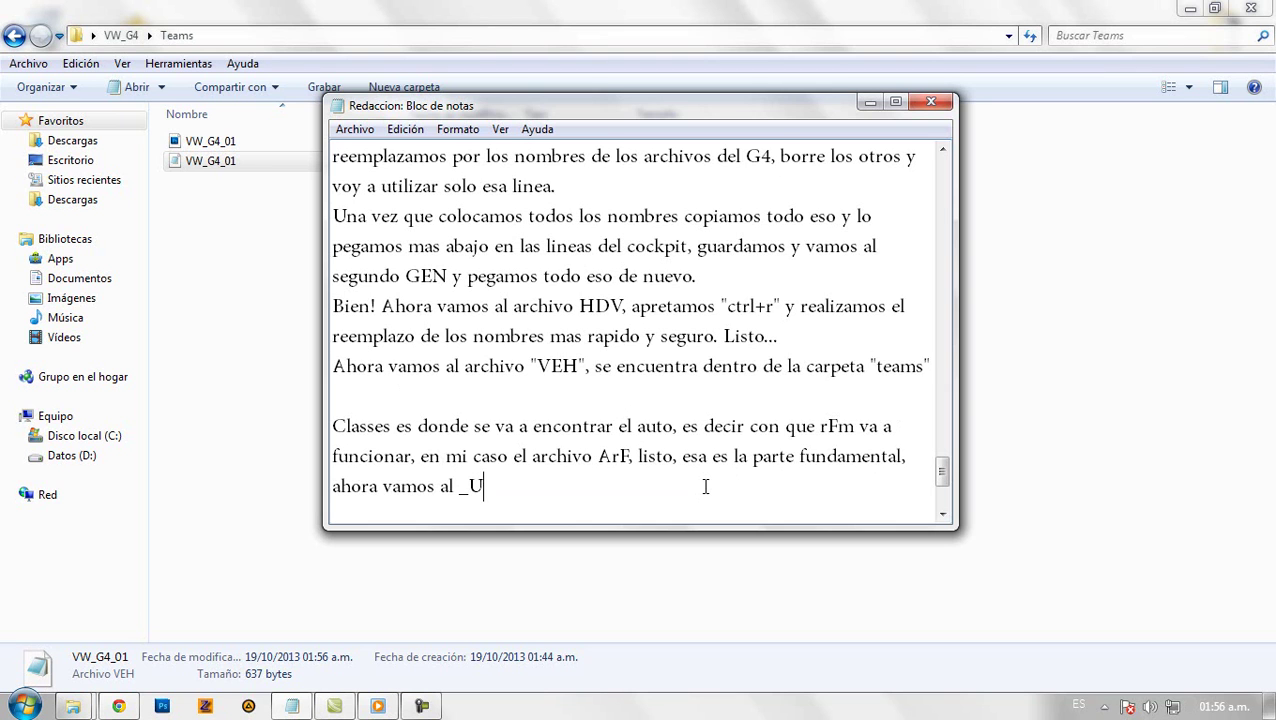
pyautogui.write('pgrades para')
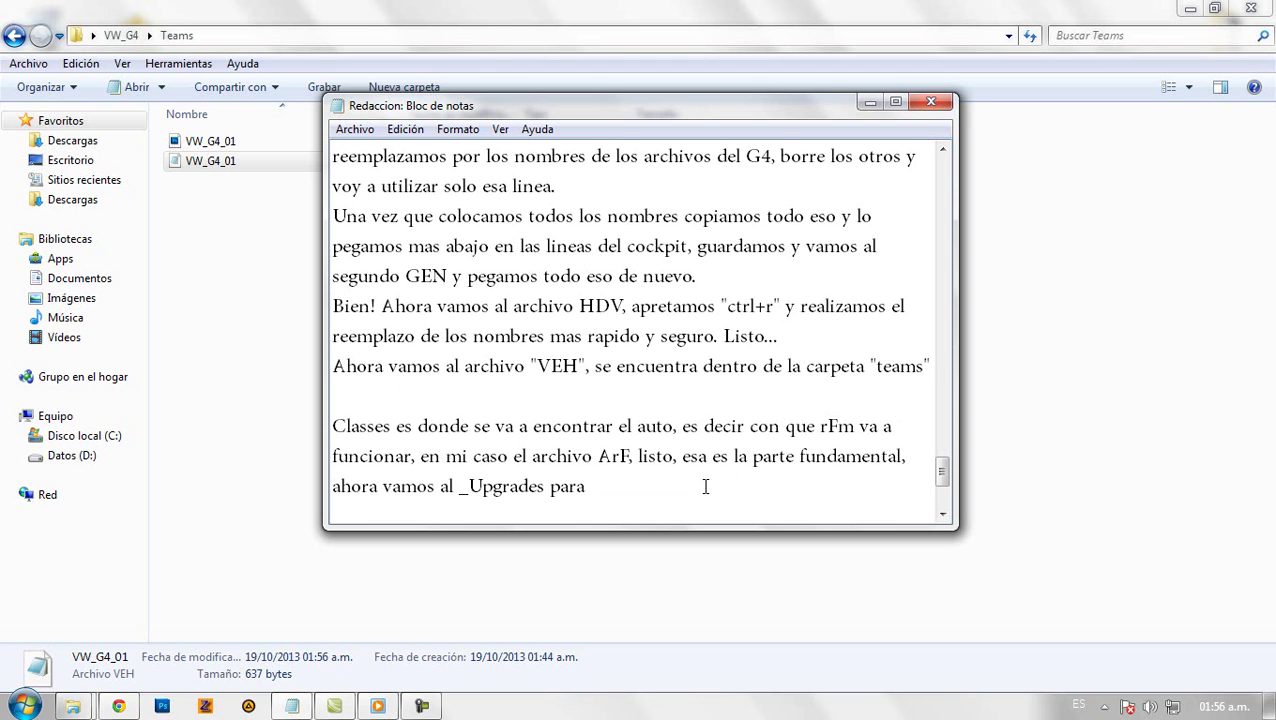
pyautogui.write(' ver los extras')
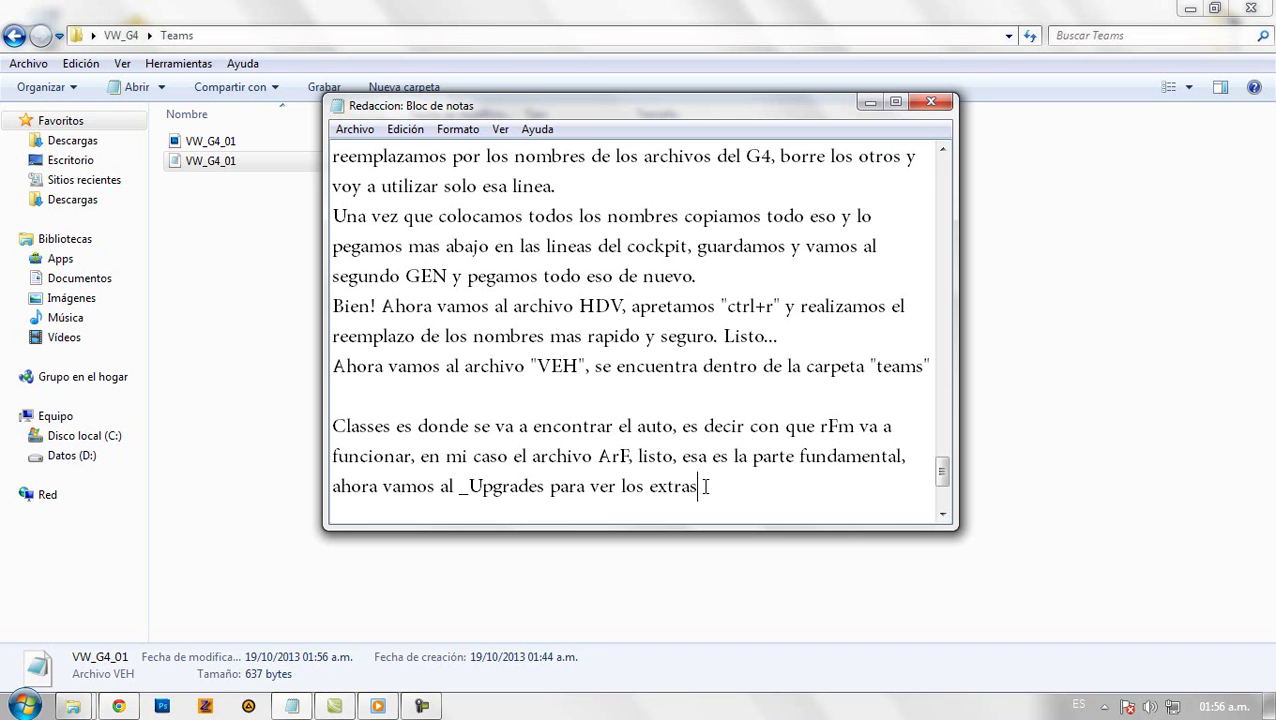
pyautogui.write(' que en este caso nosotros no agregamos')
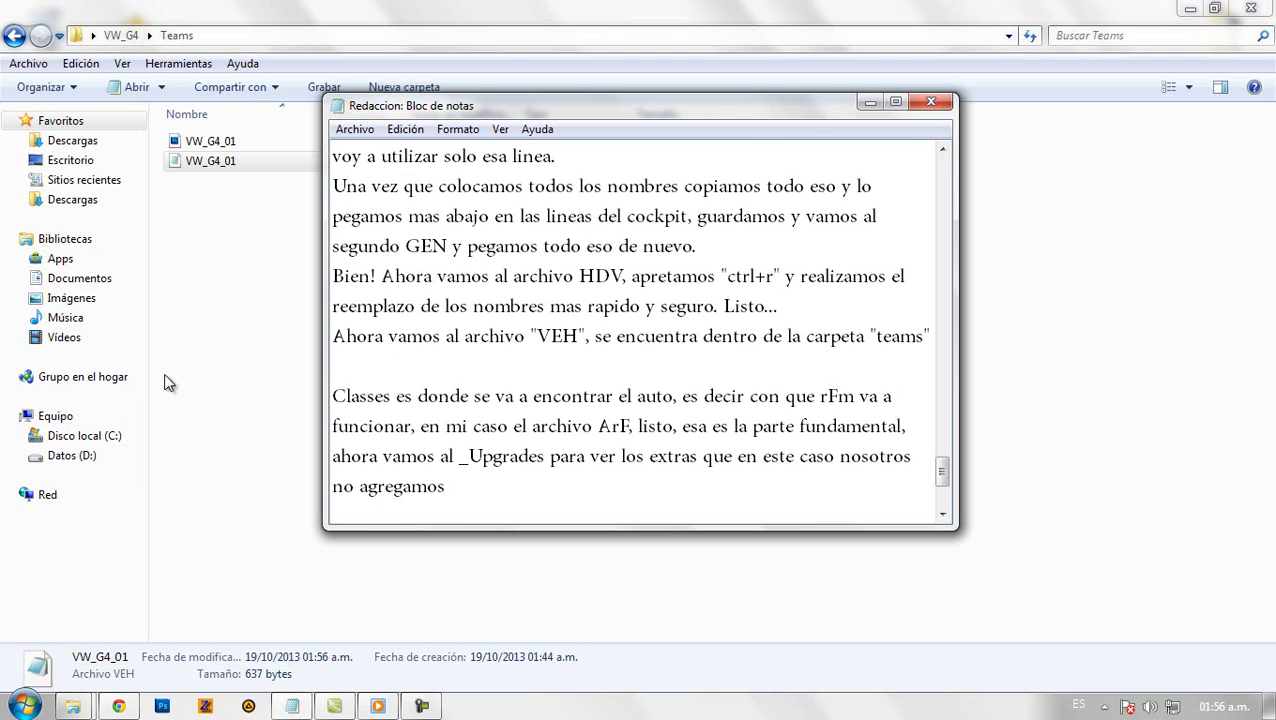
# Open the VW_G4_Upgrades file from the VW_G4 folder and set UpgradeClass to "Gol G4".
pyautogui.click(226, 314)
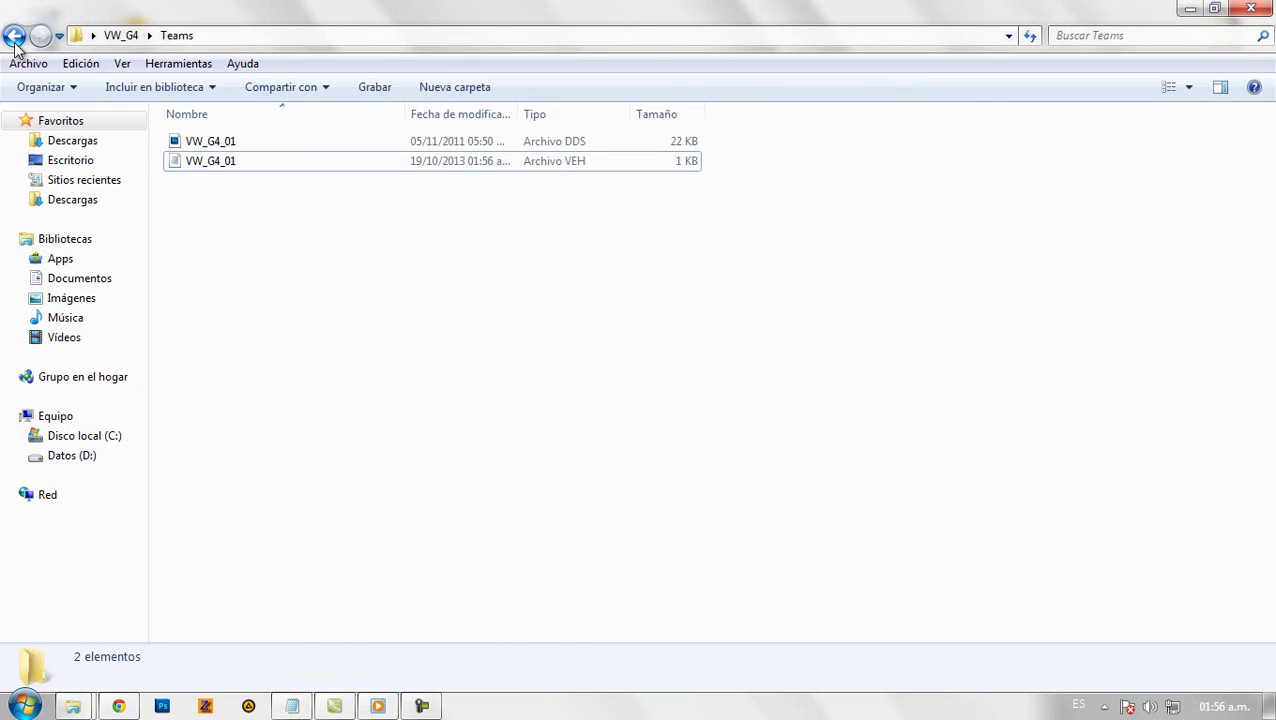
pyautogui.click(14, 36)
pyautogui.click(230, 417)
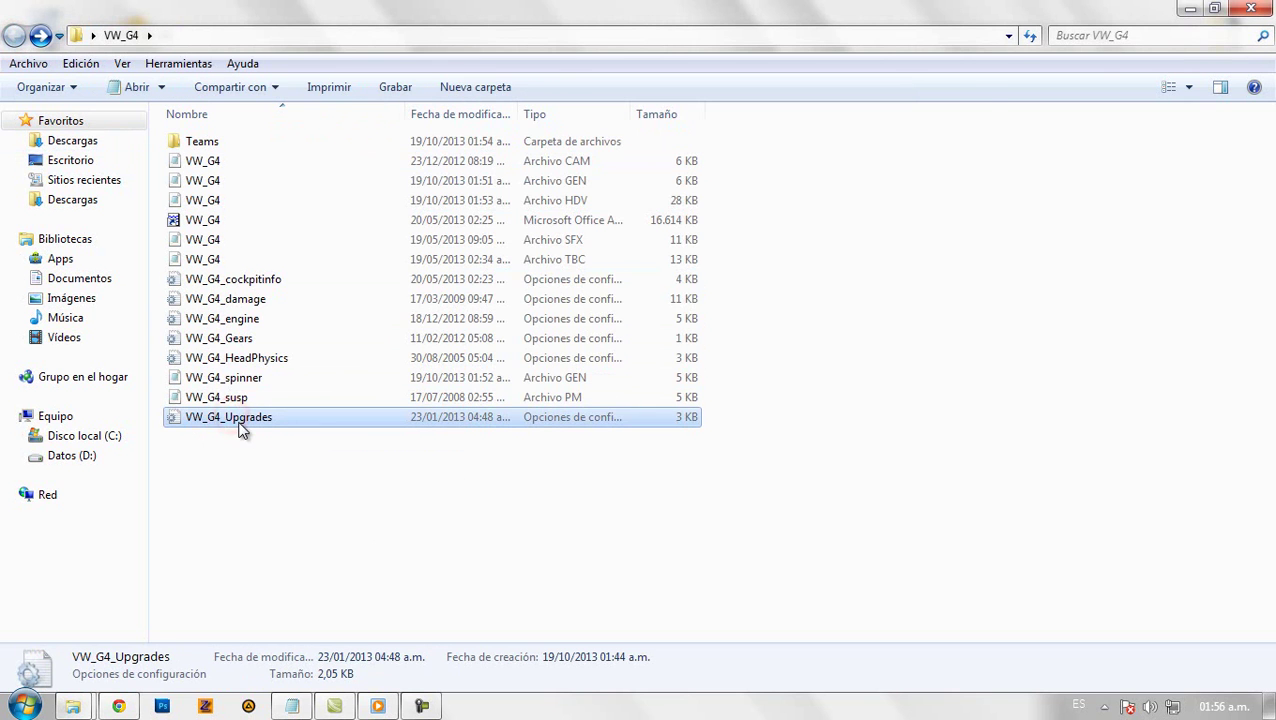
pyautogui.doubleClick(240, 428)
pyautogui.scroll(-10, 511, 360)
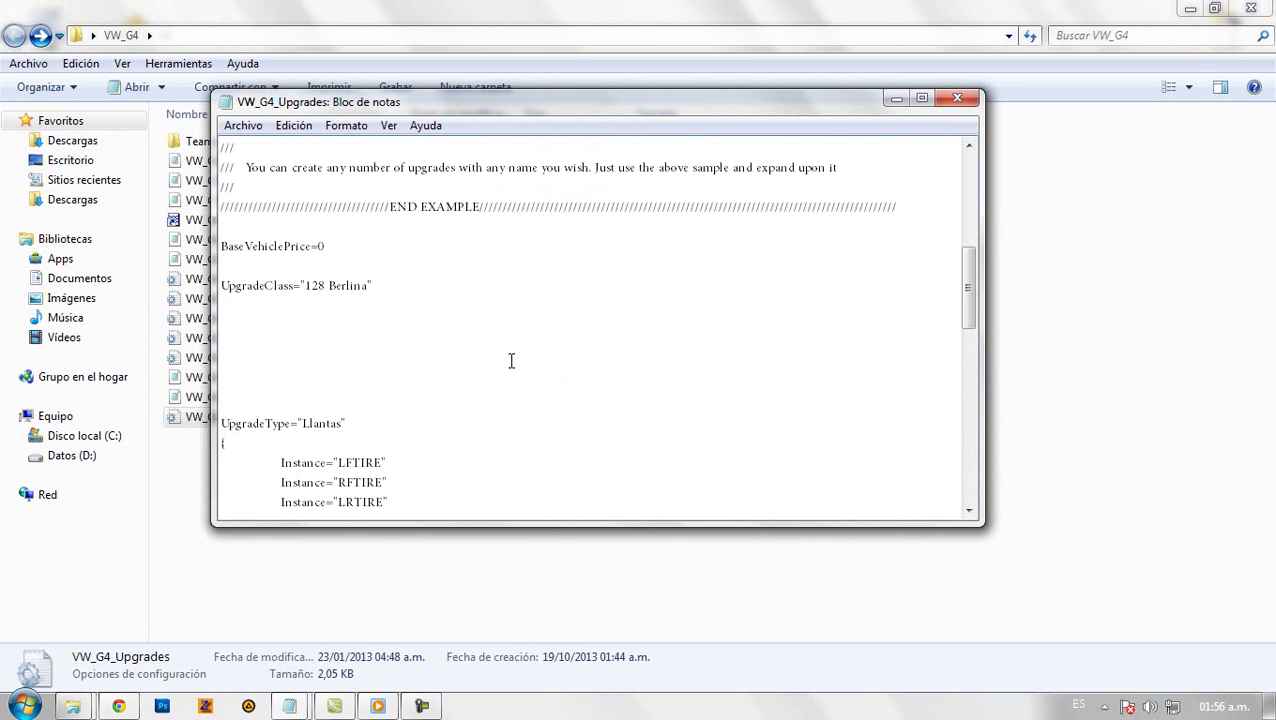
pyautogui.scroll(-1, 511, 360)
pyautogui.moveTo(368, 228); pyautogui.dragTo(309, 236)
pyautogui.write('Gol')
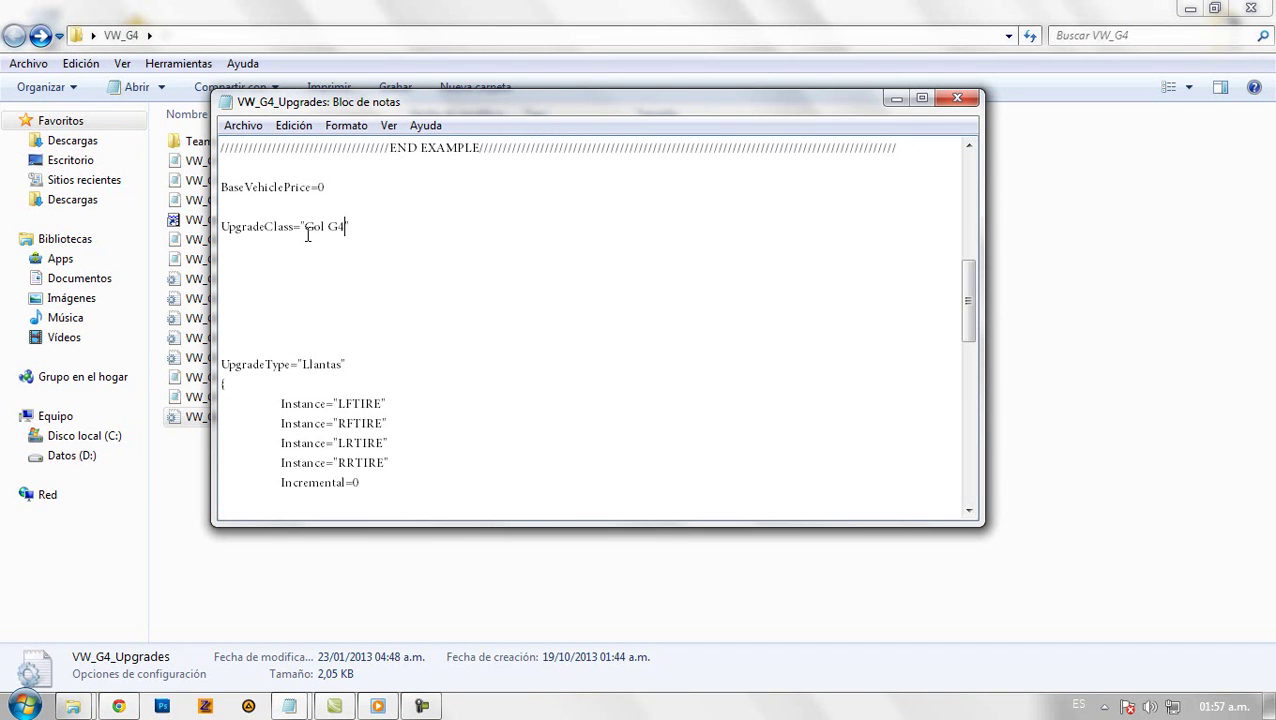
# Rename the wheel UpgradeLevel under the Llantas upgrade type as "Llantas VW".
pyautogui.scroll(-4, 310, 240)
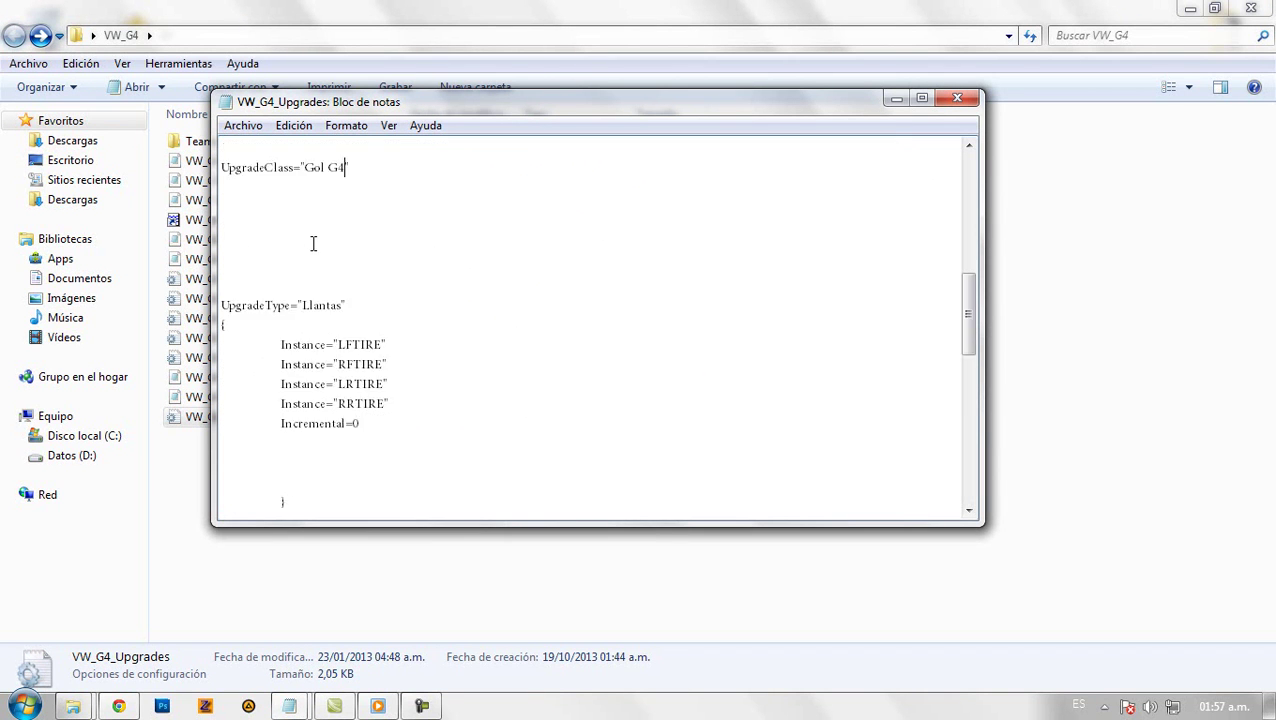
pyautogui.moveTo(477, 347); pyautogui.dragTo(386, 350)
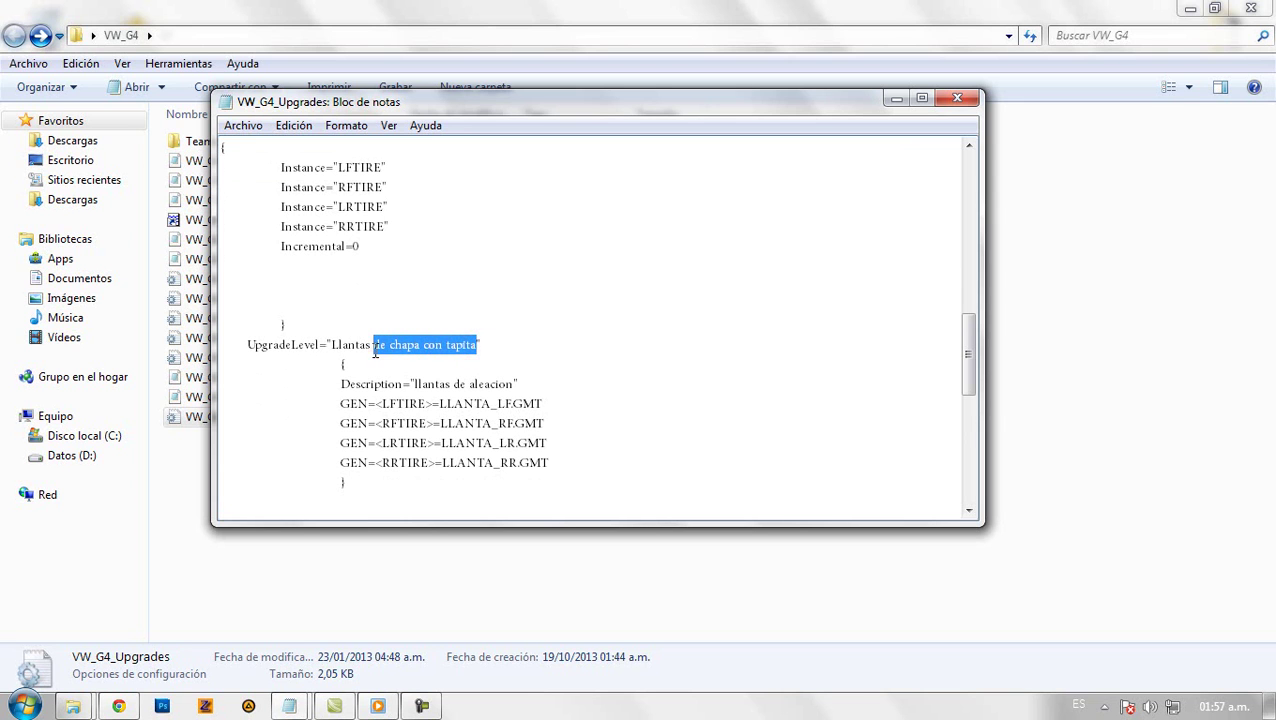
pyautogui.write('VW')
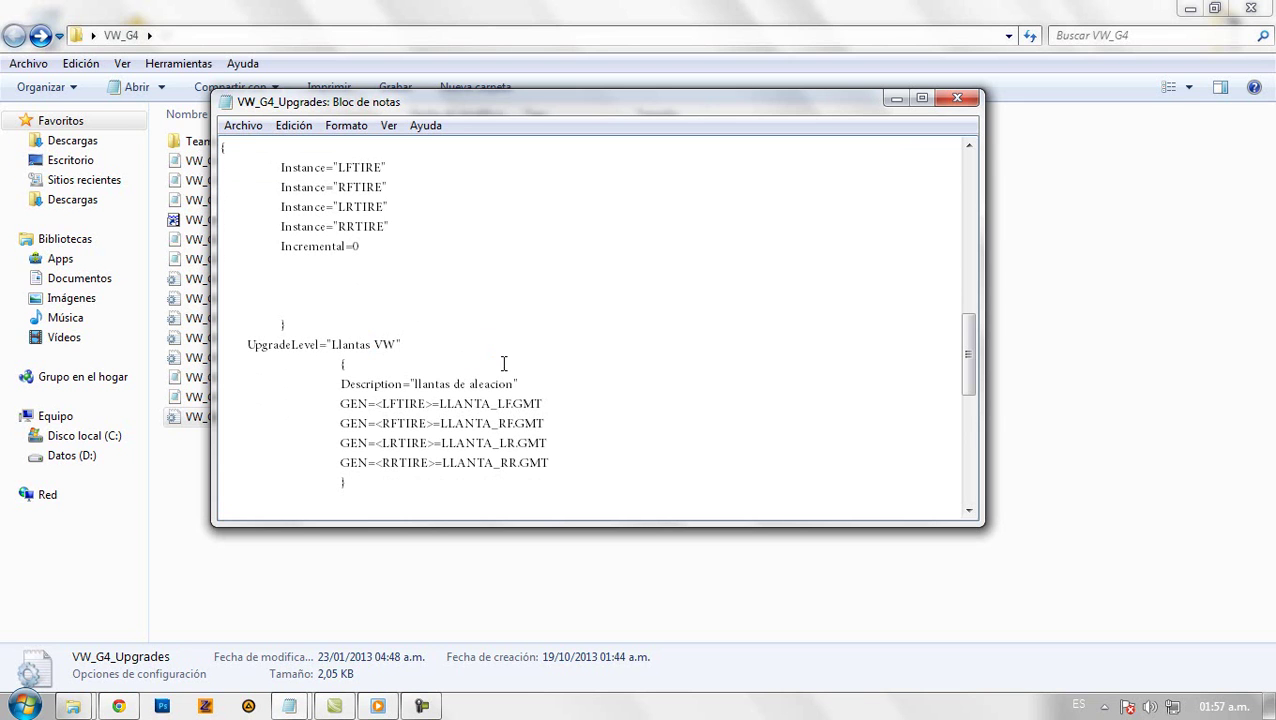
# Delete all upgrade entries after the Llantas VW level, including the Guiño levels, keeping the final closing brace.
pyautogui.scroll(-4, 462, 463)
pyautogui.scroll(-4, 422, 437)
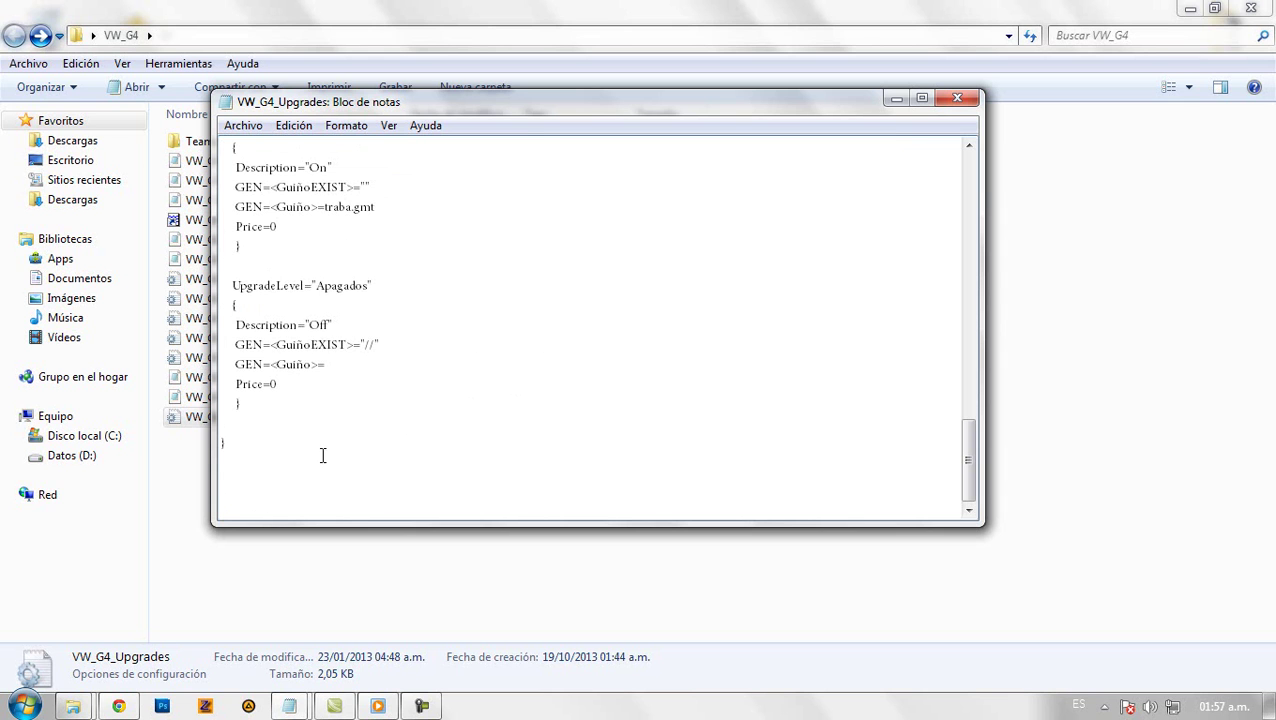
pyautogui.moveTo(247, 414); pyautogui.dragTo(184, 330)
pyautogui.press('Delete')
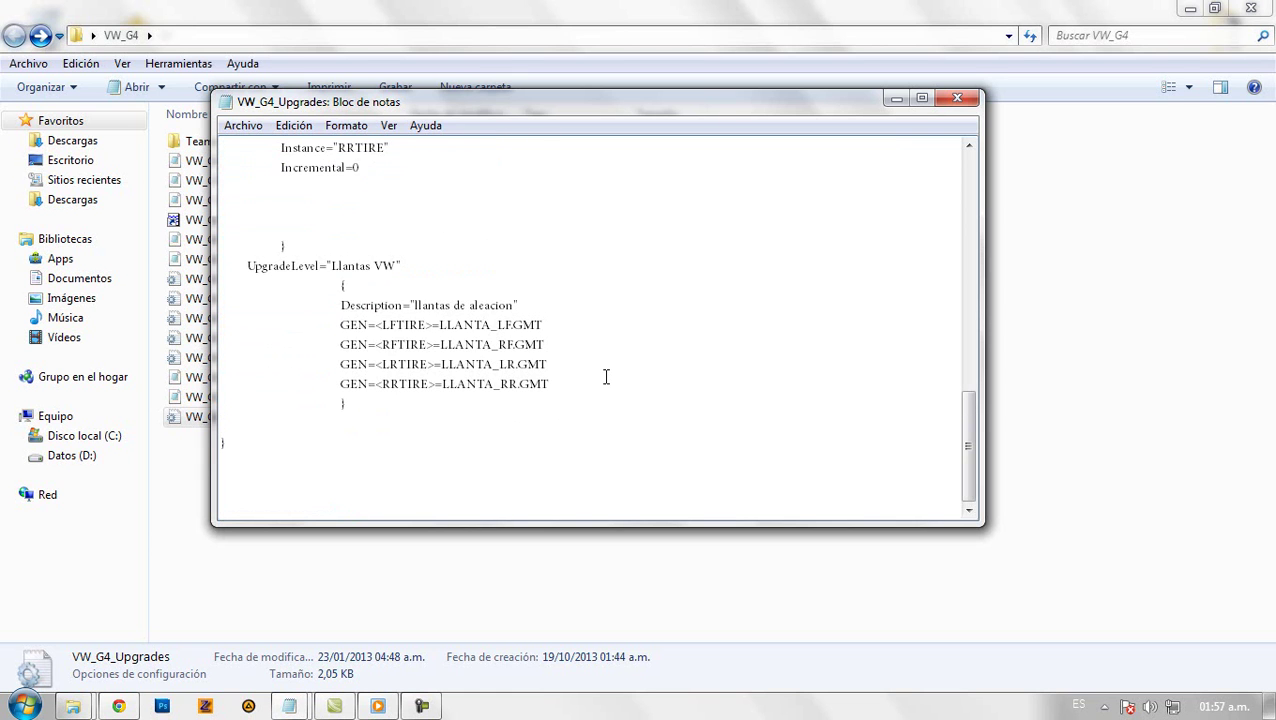
# Close the VW_G4_Upgrades file and save its changes.
pyautogui.scroll(15, 606, 376)
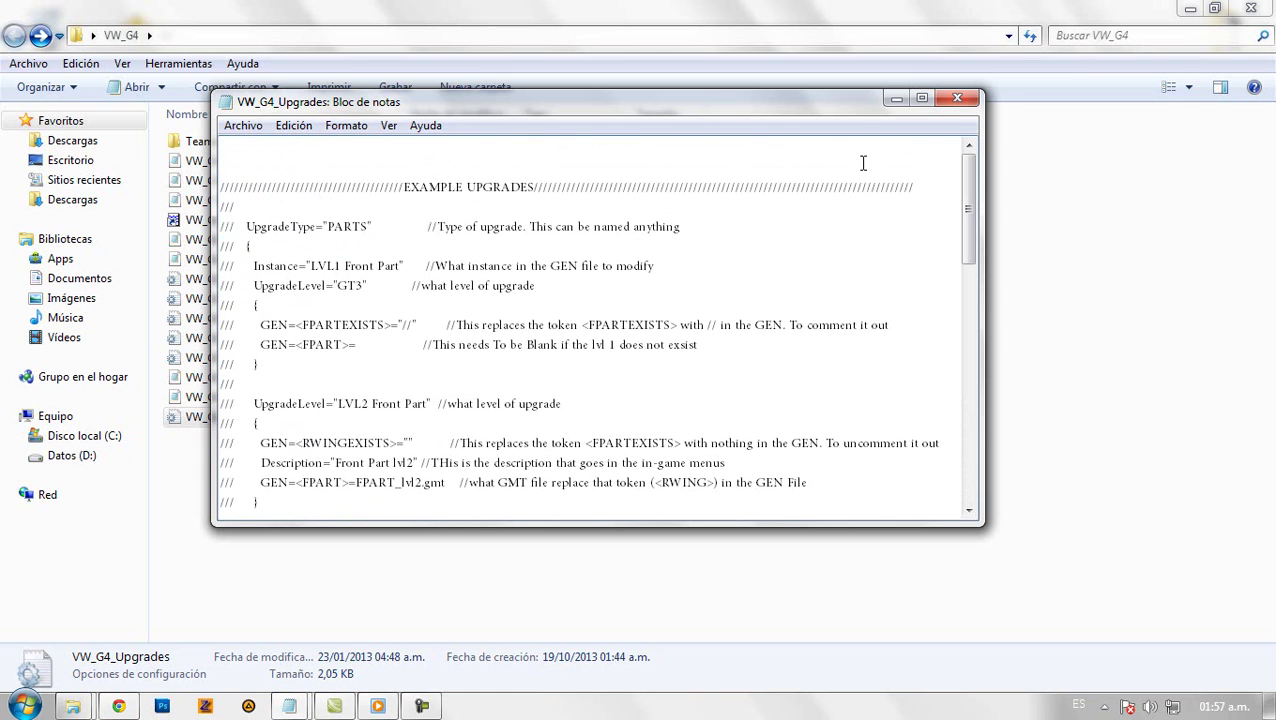
pyautogui.click(957, 98)
pyautogui.click(545, 366)
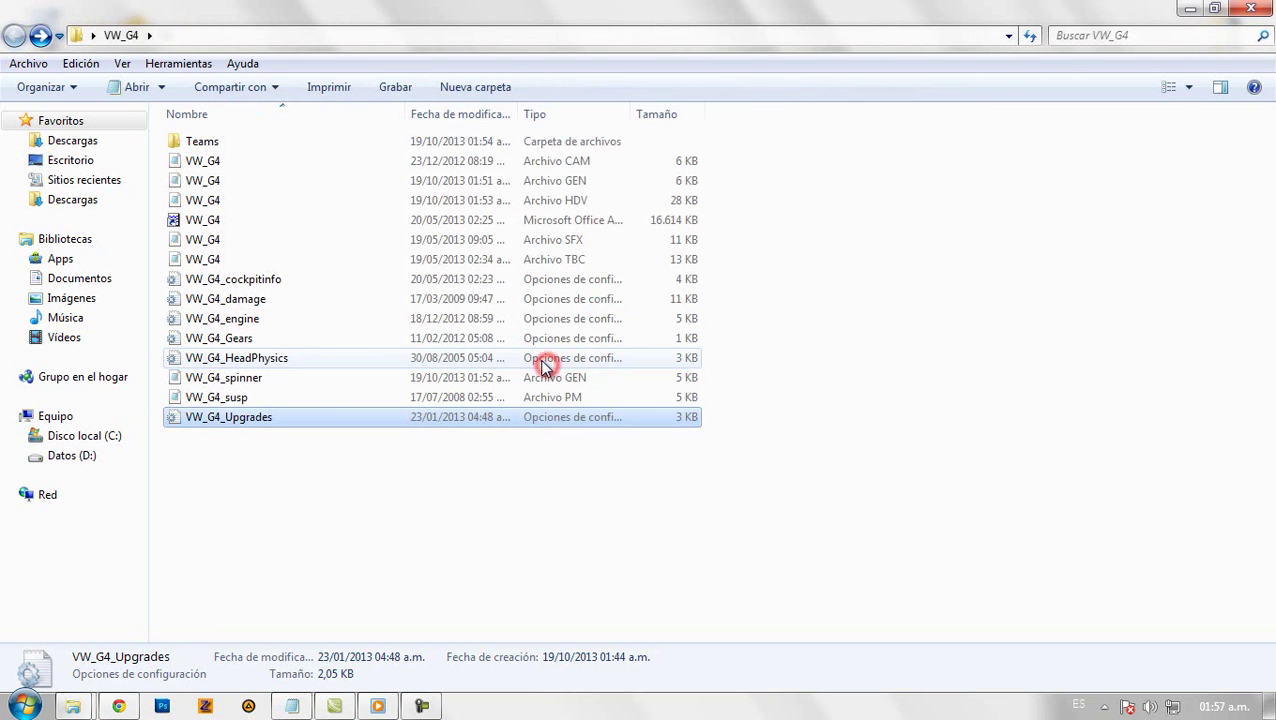
# In the Redaccion notes, add a separate paragraph reading "Listo! Ahora solo nos queda armar el archivo .MAS".
pyautogui.click(292, 706)
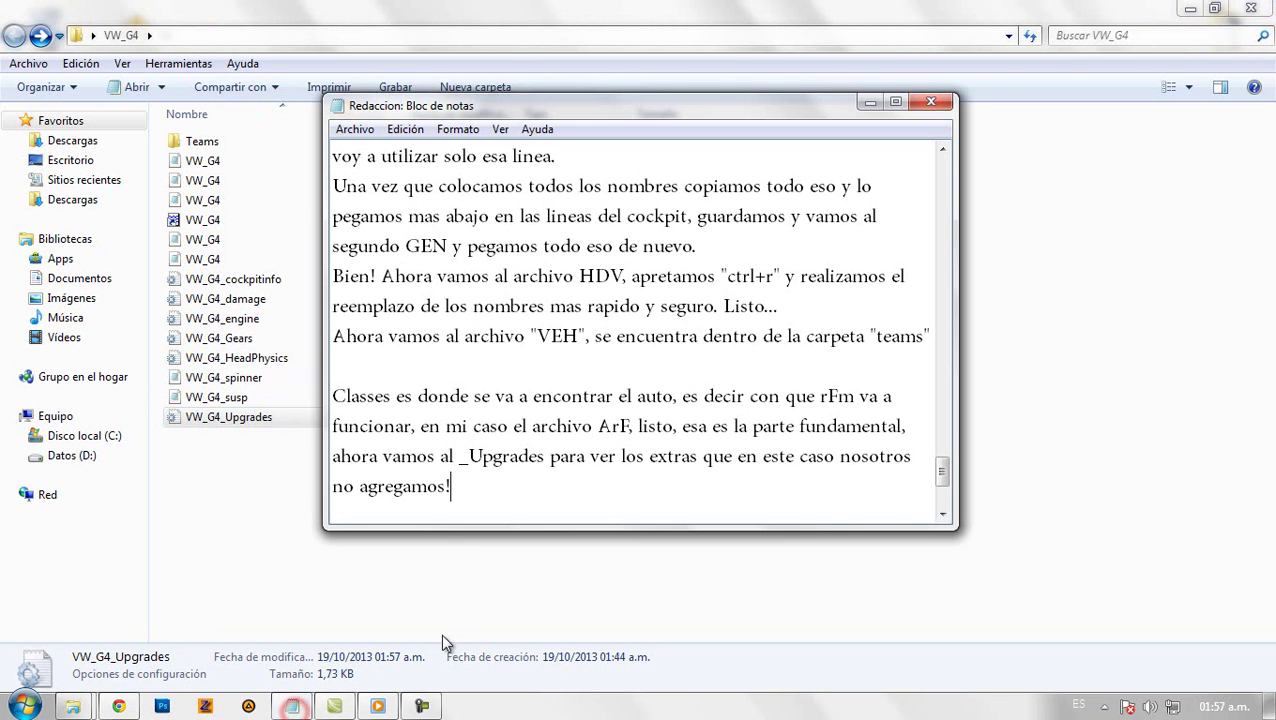
pyautogui.press('Return')
pyautogui.press('Return')
pyautogui.write('Listo! Ahora solo nos queda armar el archivo')
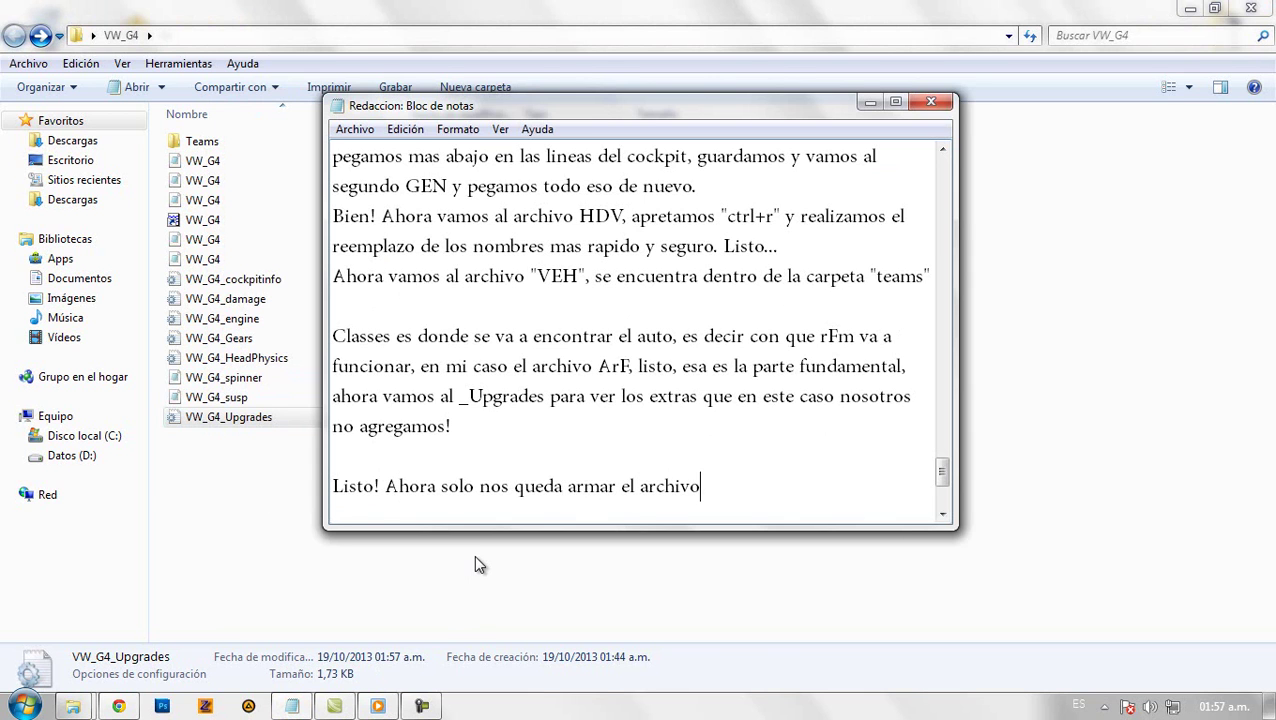
pyautogui.write(' .M')
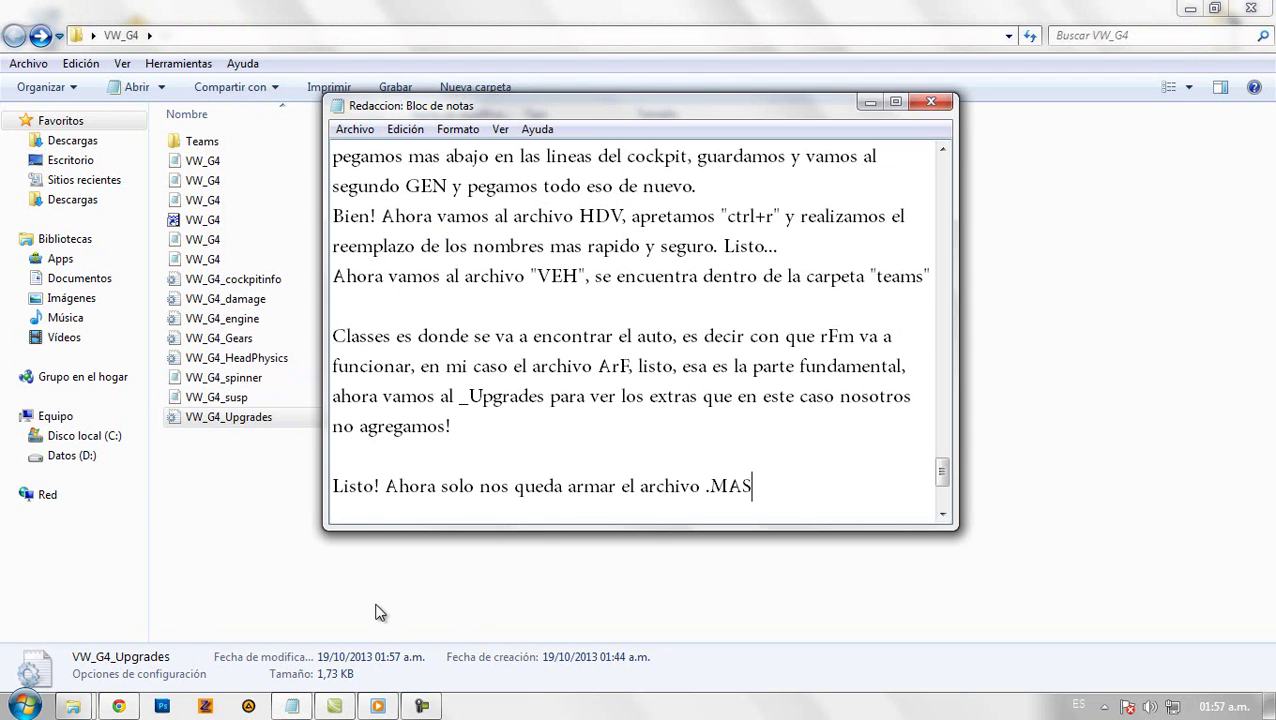
pyautogui.write('AS')
pyautogui.press('Return')
pyautogui.press('Return')
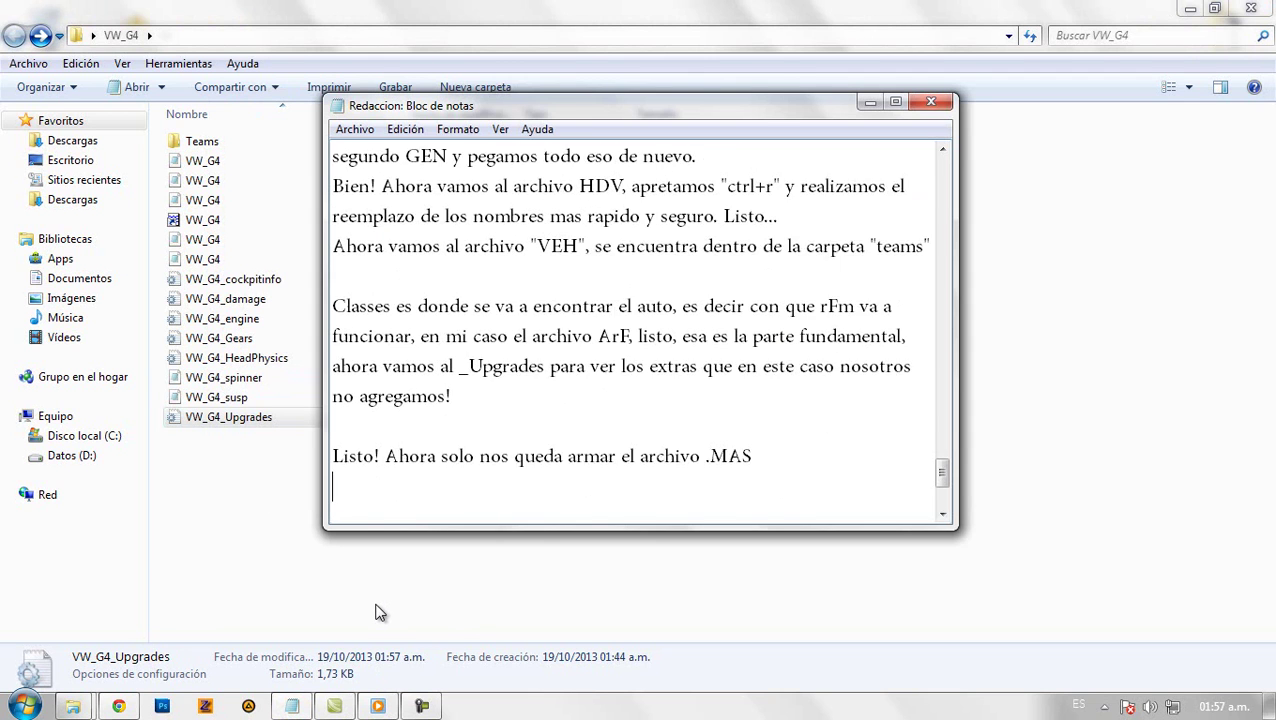
# Begin a new paragraph in the notes with "Abrimos el "rF plublic tools"".
pyautogui.write('Abrimos el rF')
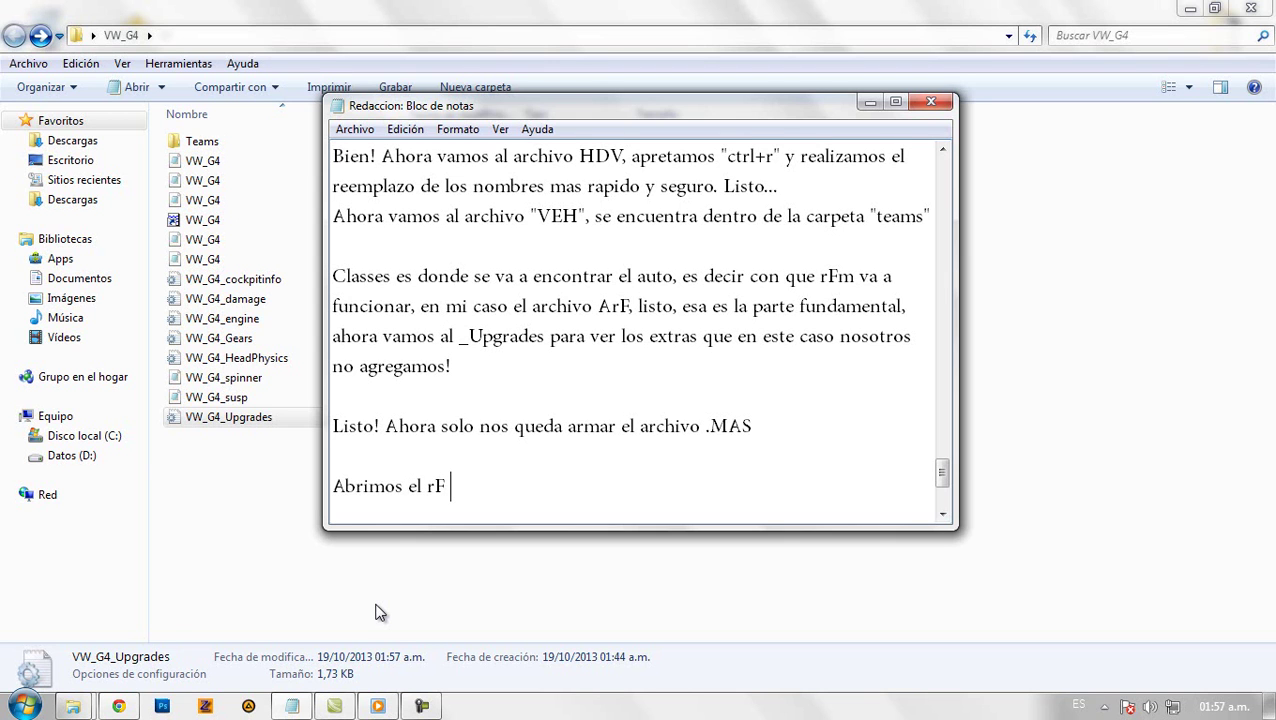
pyautogui.write(' pluc')
pyautogui.write('bl')
pyautogui.write('ic tools')
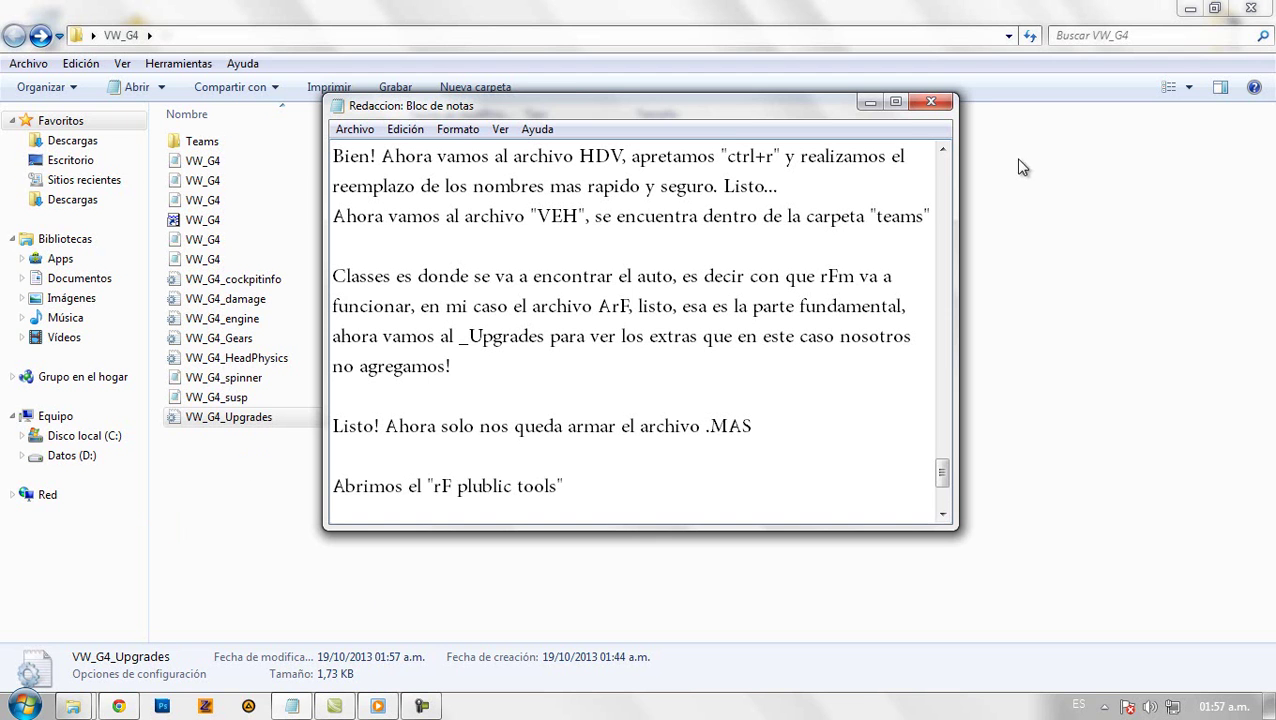
# Minimize the notes, then launch the gMotor 2.0 MAS File Utility and maximize its window.
pyautogui.click(870, 104)
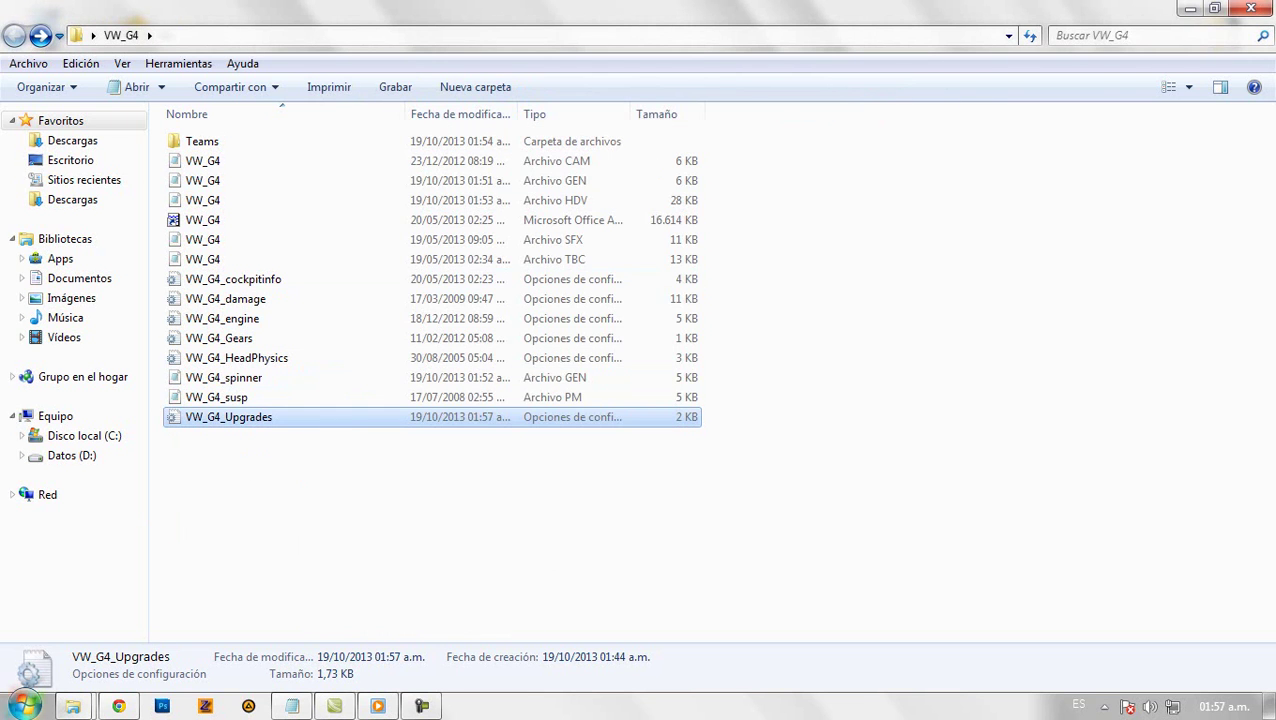
pyautogui.click(24, 706)
pyautogui.click(80, 163)
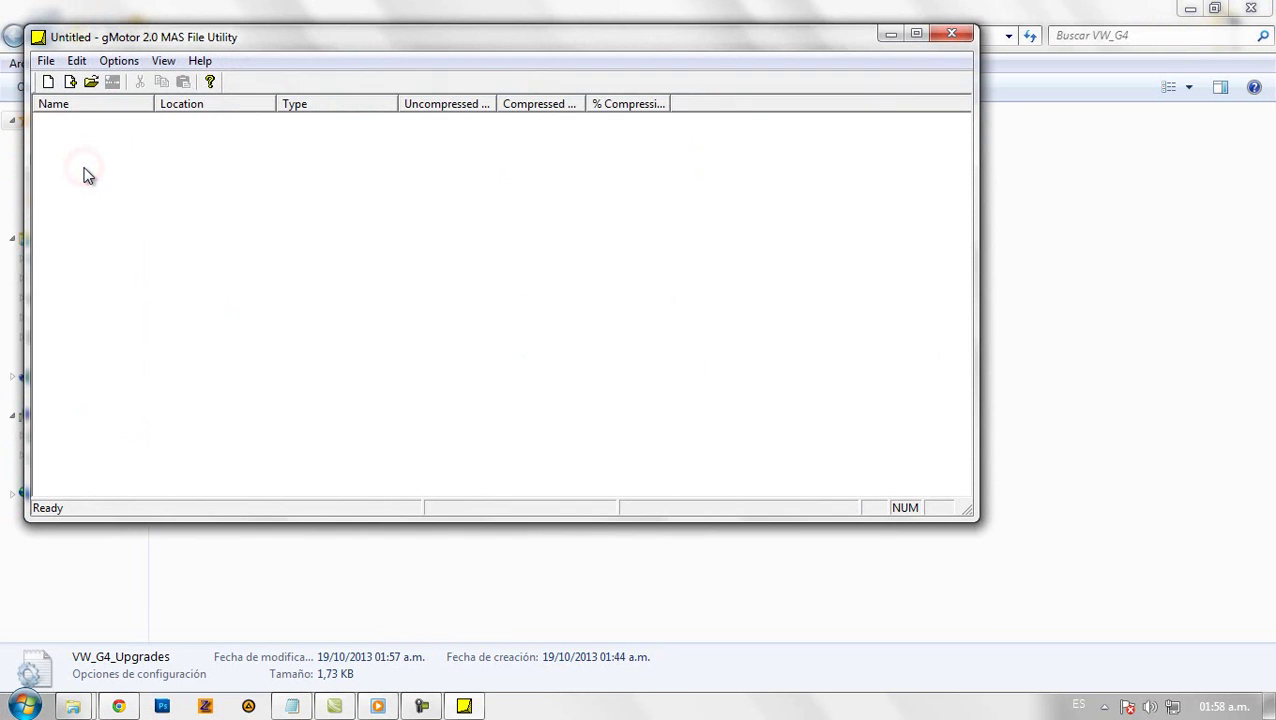
pyautogui.doubleClick(145, 42)
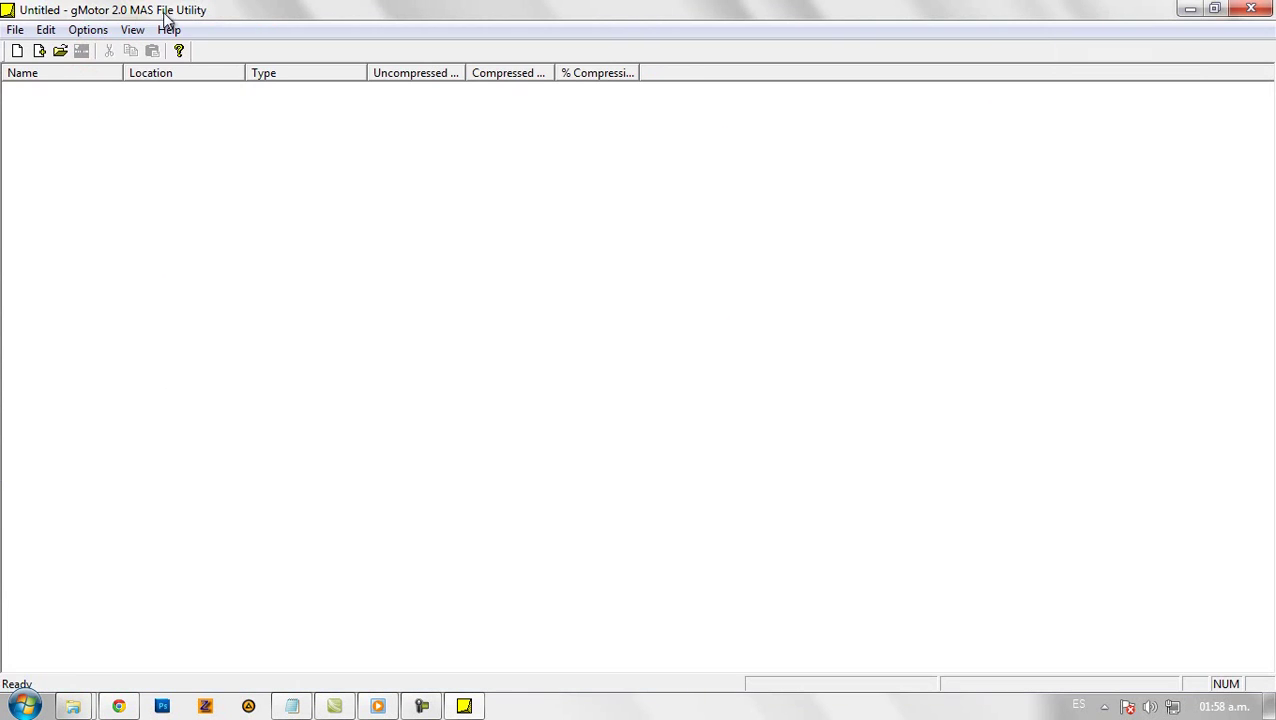
pyautogui.click(15, 29)
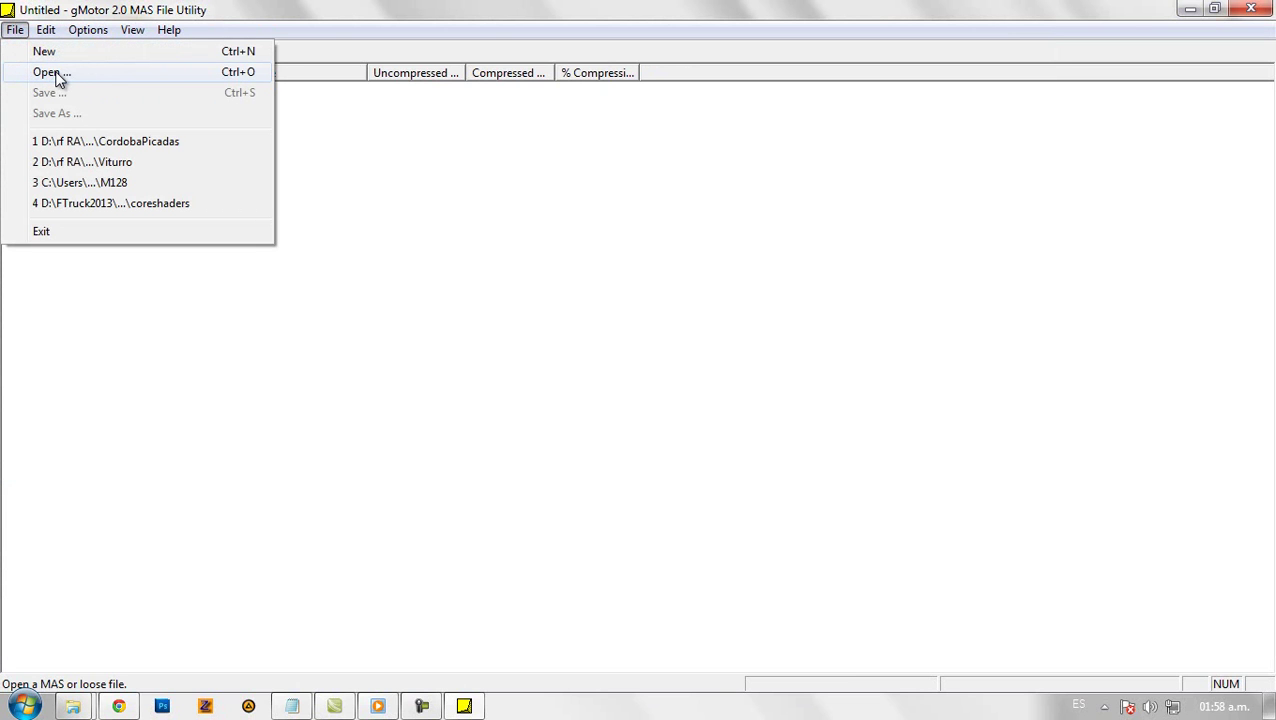
pyautogui.click(408, 132)
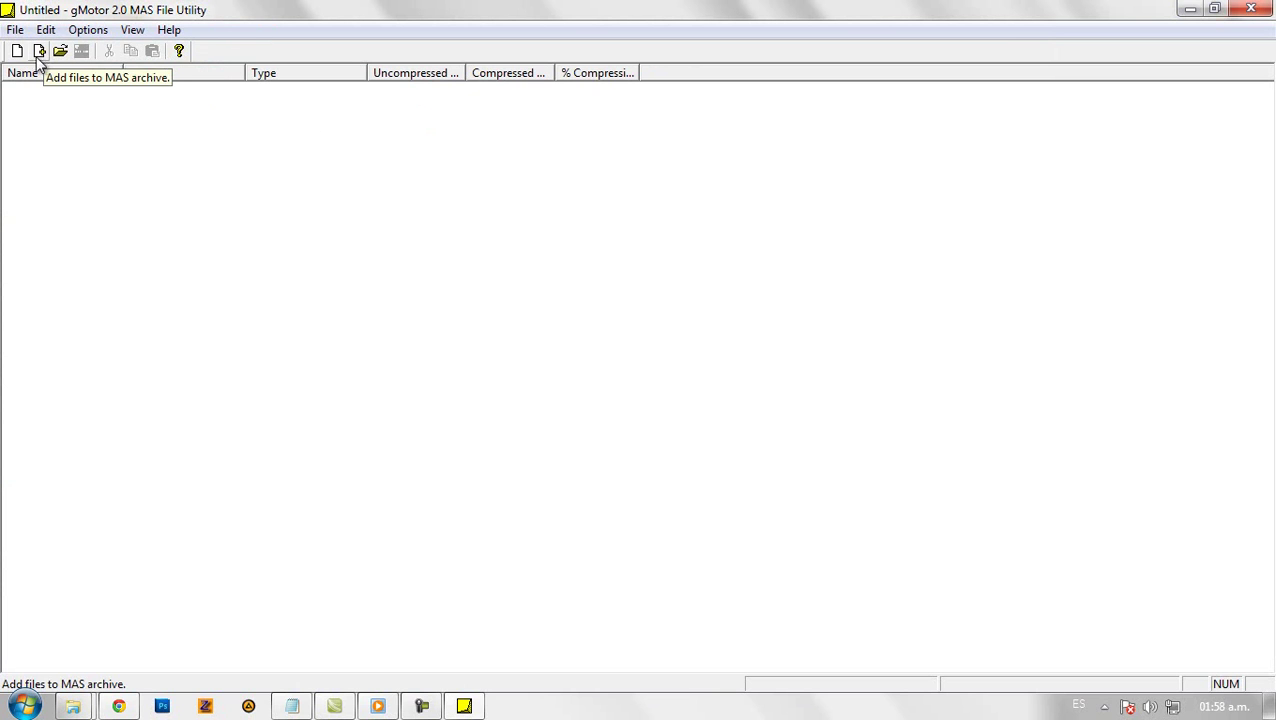
# Return to the Redaccion notes and continue the last line with "y ponemos agregar archivos,", followed by a new line.
pyautogui.click(310, 708)
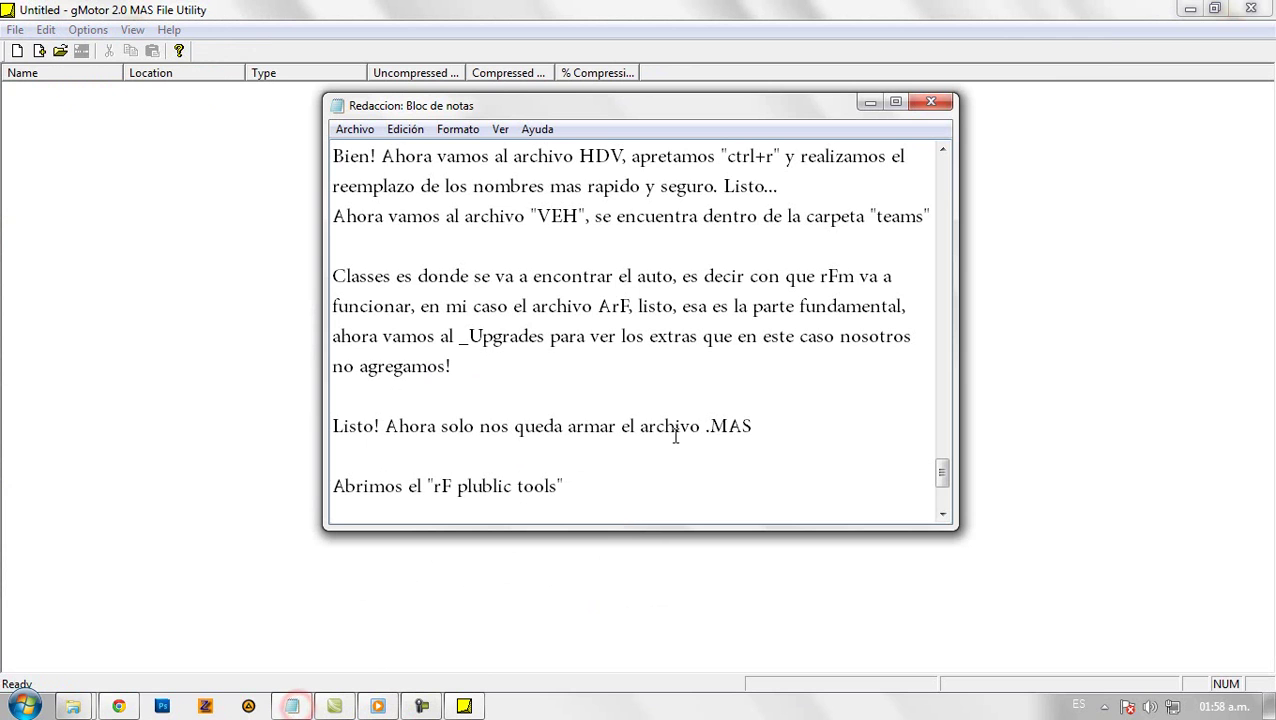
pyautogui.click(662, 467)
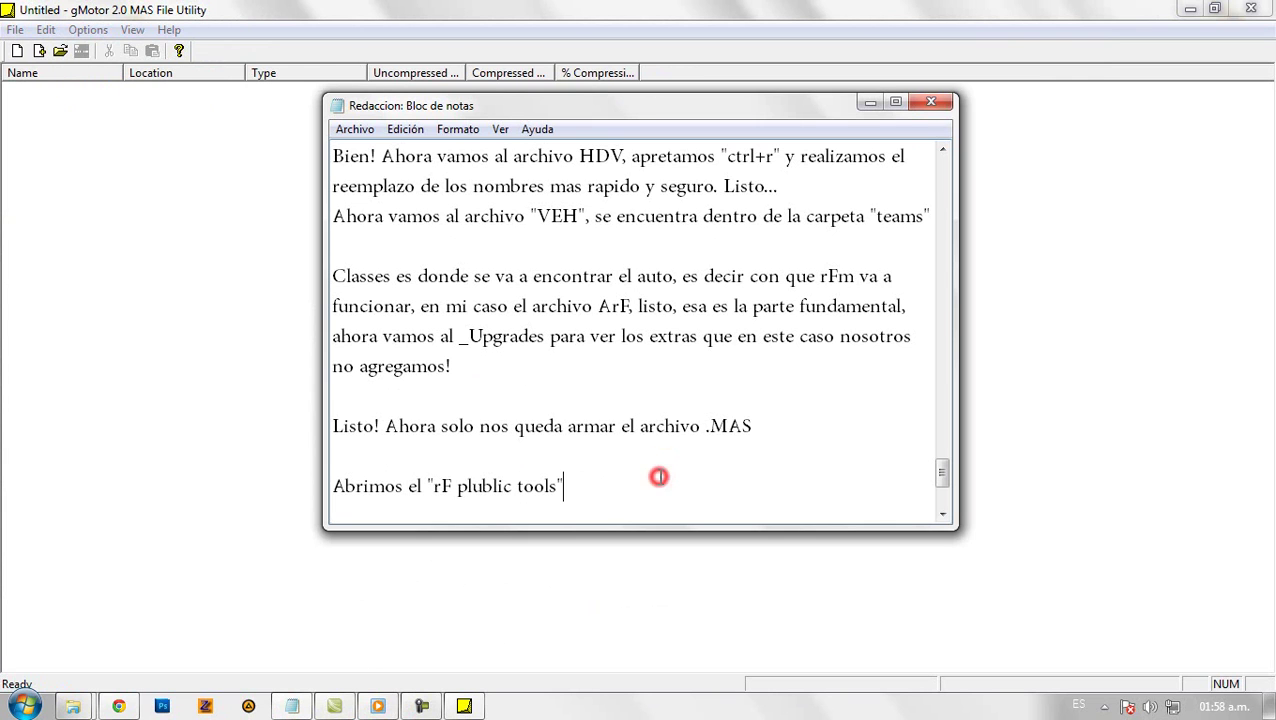
pyautogui.write('y ponemos')
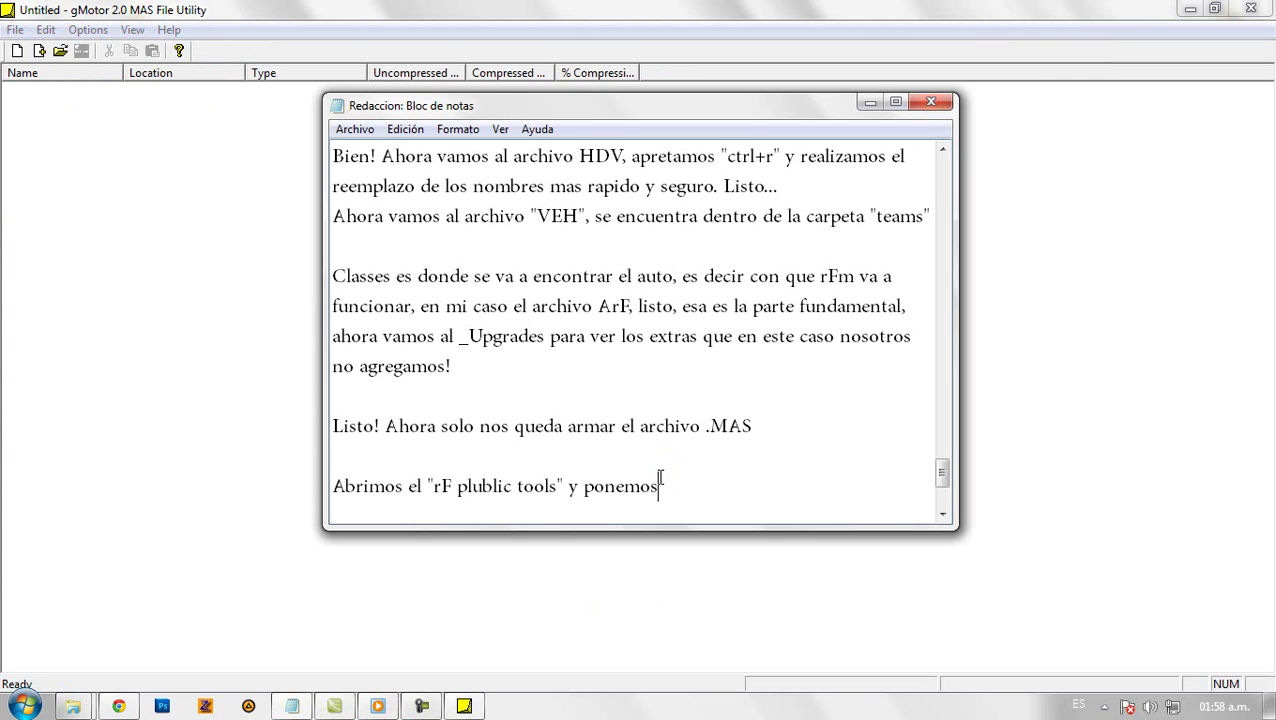
pyautogui.write(' agregar archiv')
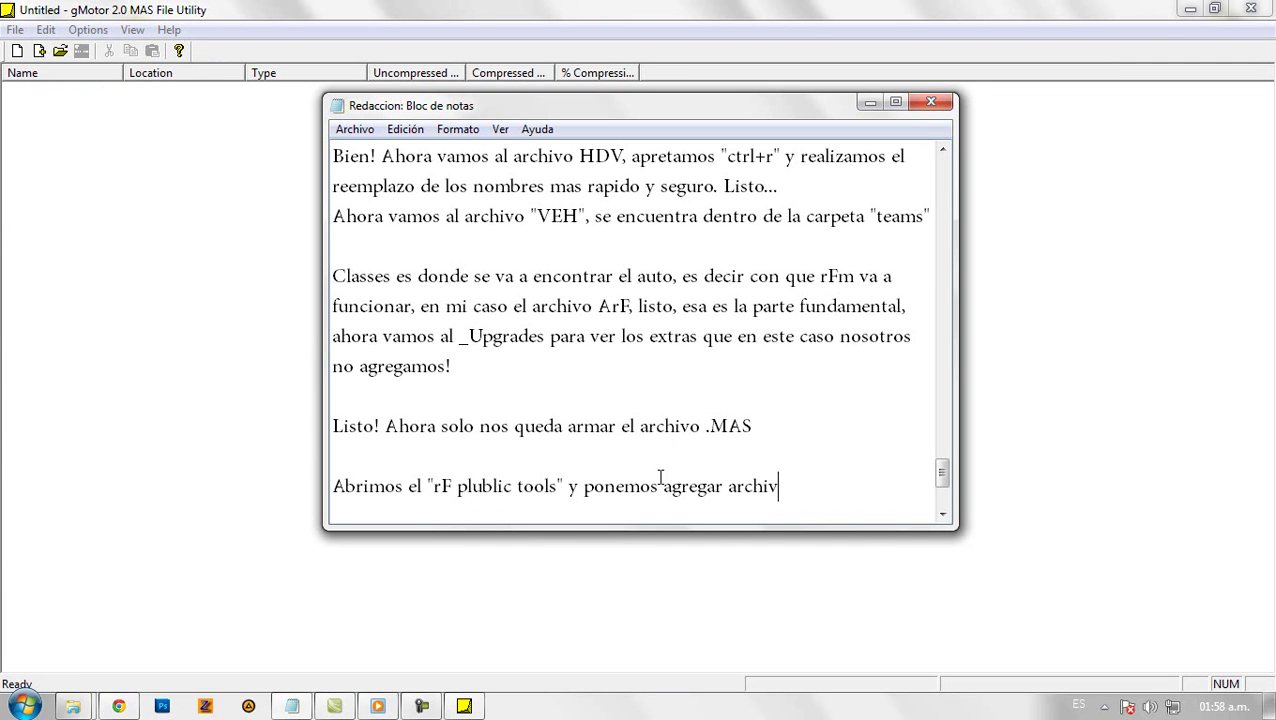
pyautogui.write('os.')
pyautogui.press('Return')
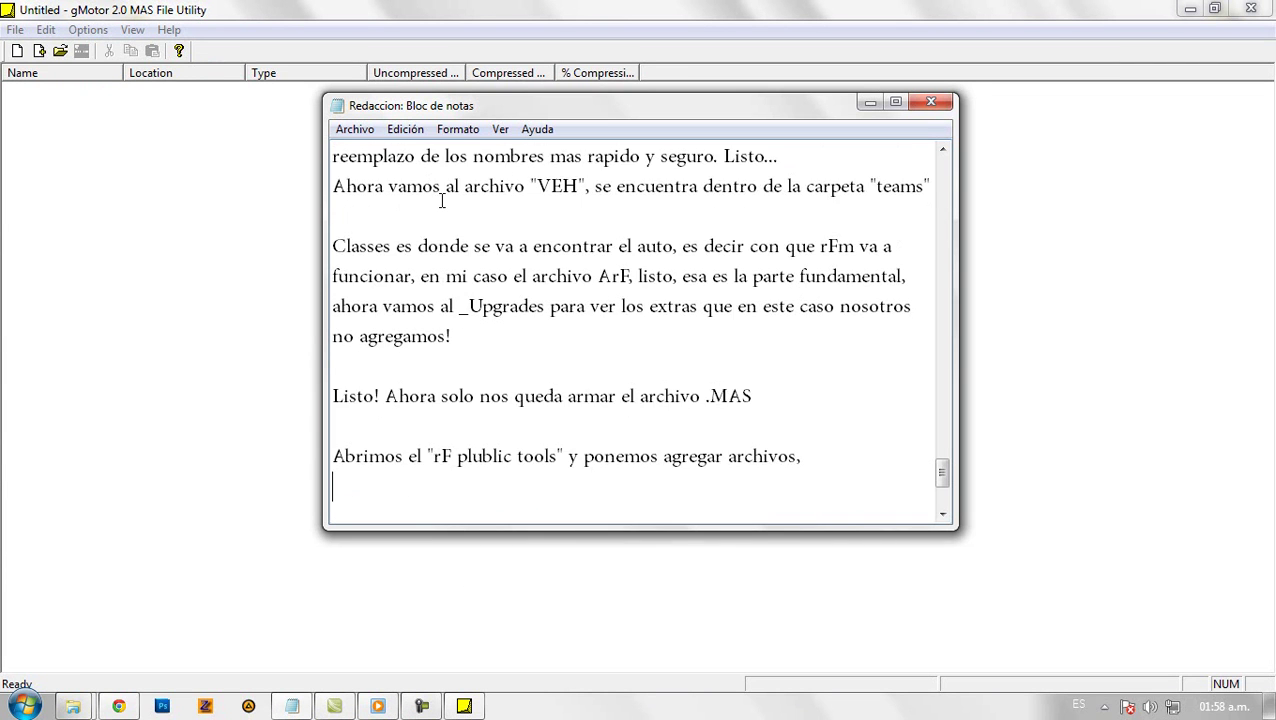
# In the MAS File Utility, start adding files to the archive and browse to the G4 folder inside Gol G4.
pyautogui.click(69, 180)
pyautogui.click(38, 51)
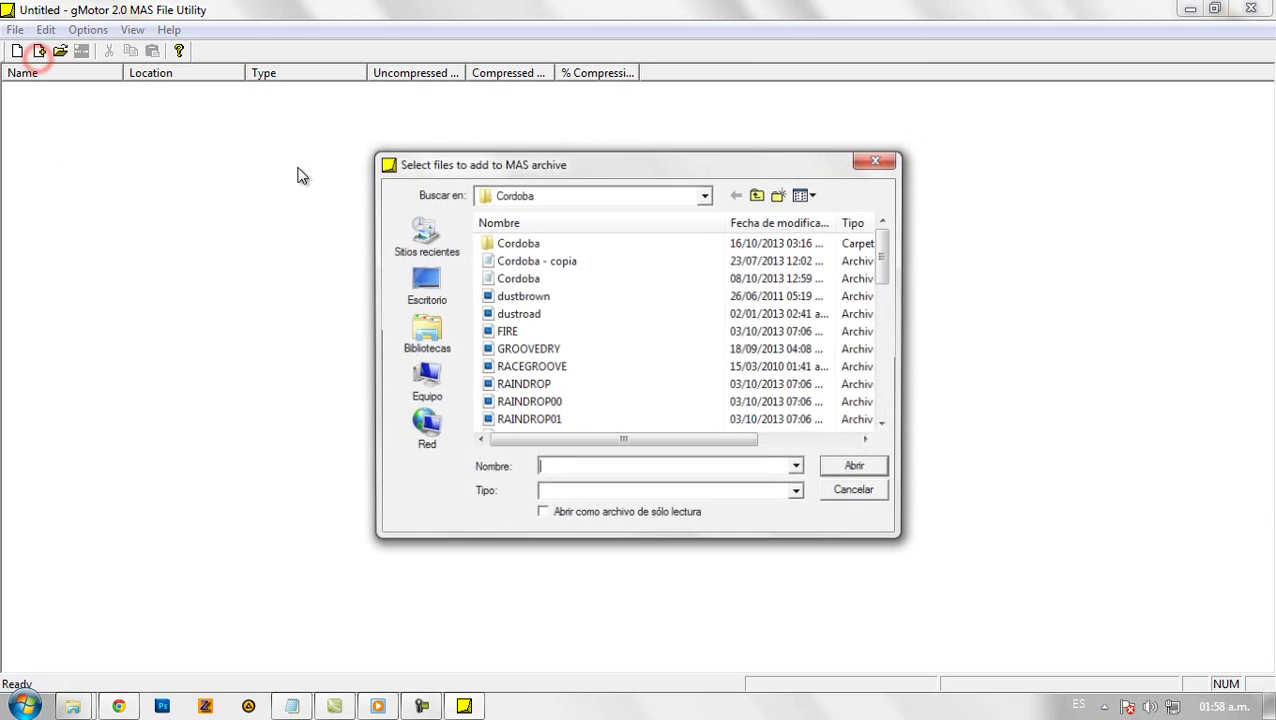
pyautogui.click(550, 195)
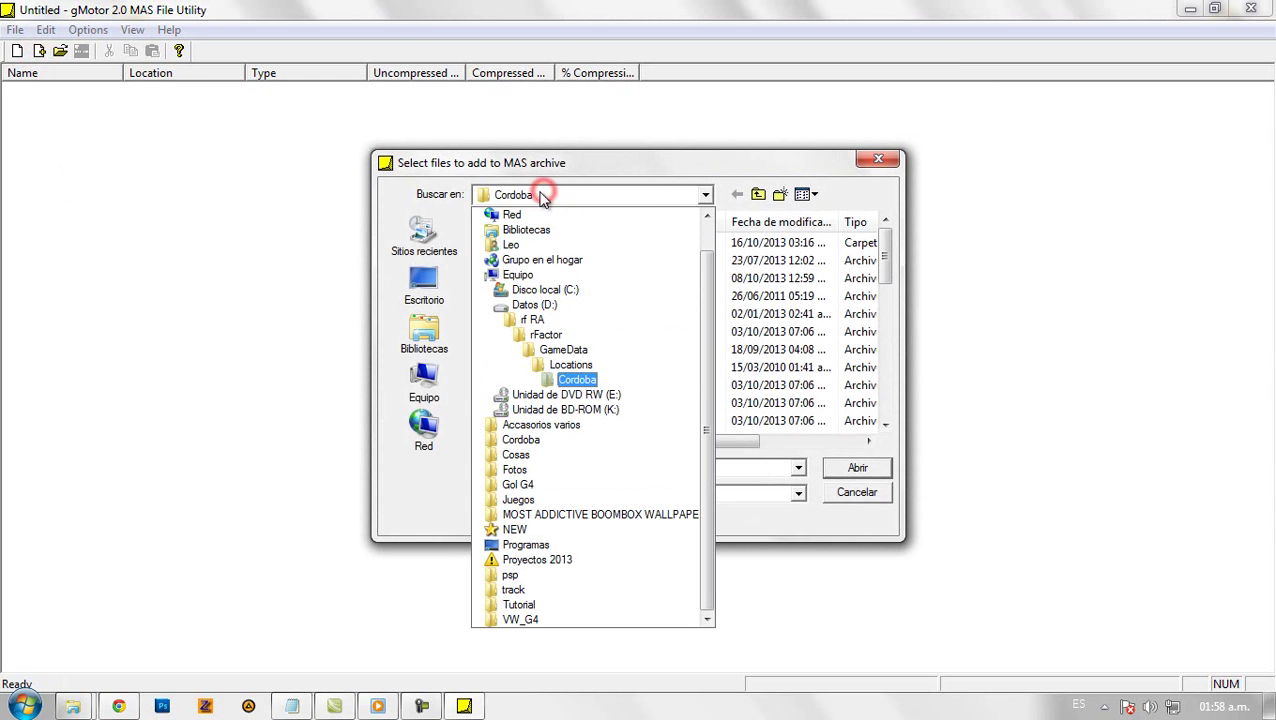
pyautogui.click(518, 485)
pyautogui.doubleClick(505, 242)
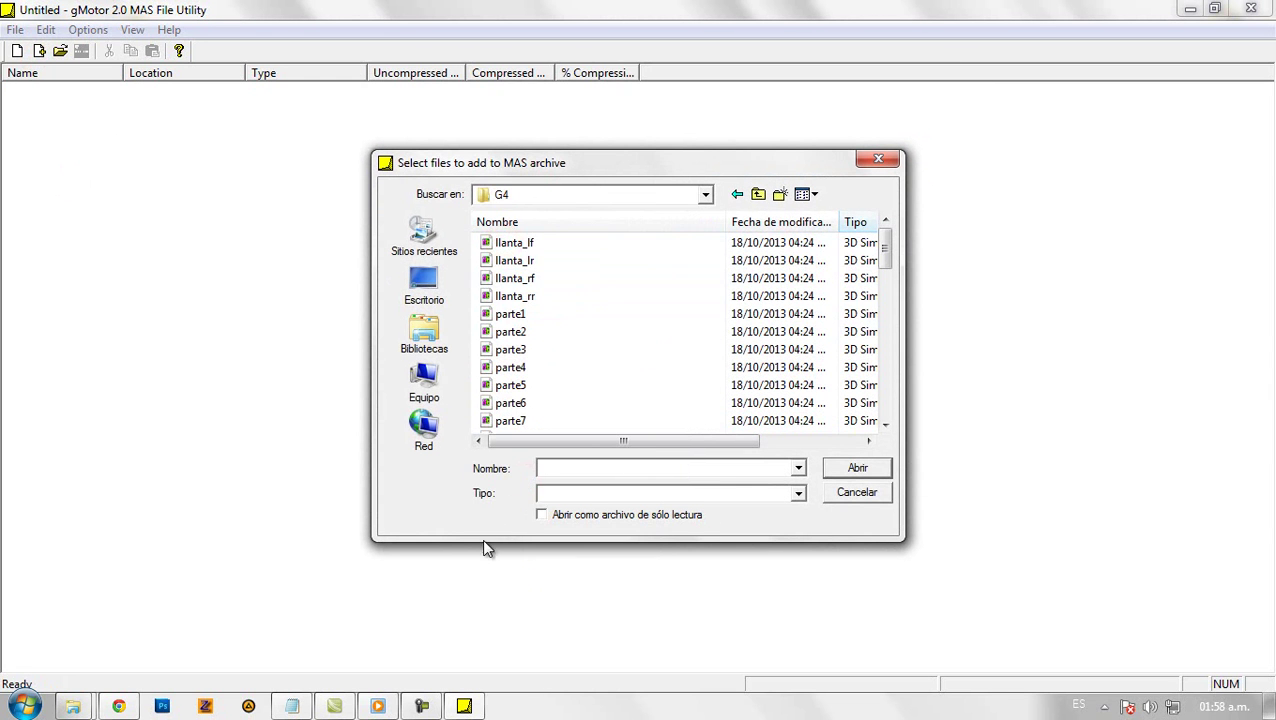
# Continue the Redaccion notes with "buscamos los archivos del auto y los seleccionamos a todos!".
pyautogui.click(292, 706)
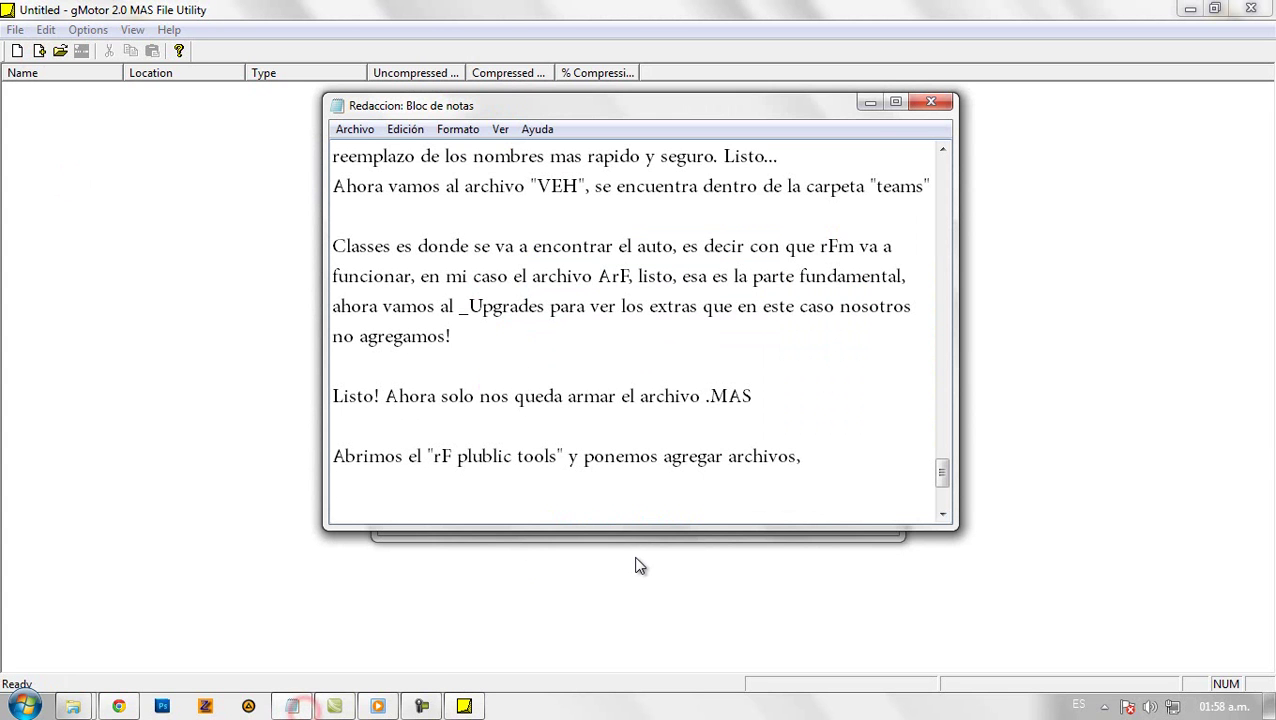
pyautogui.write('busca')
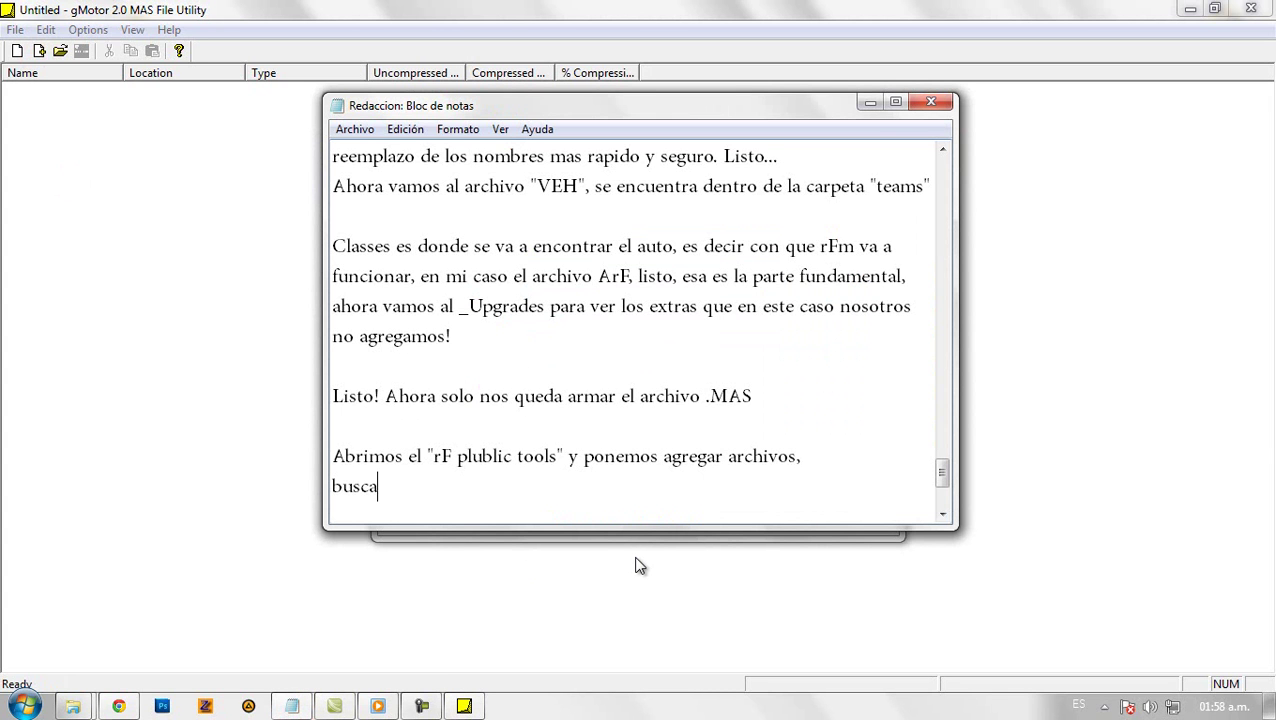
pyautogui.write('mos los archivos')
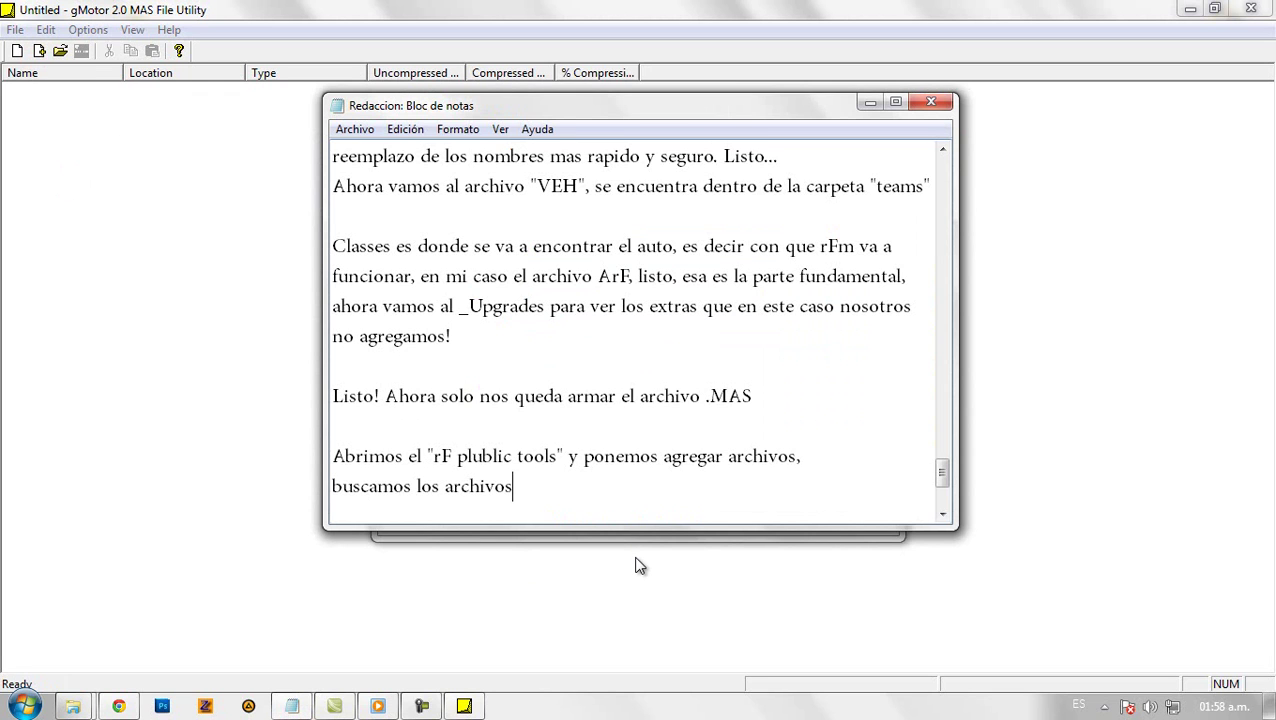
pyautogui.write(' del auto y los')
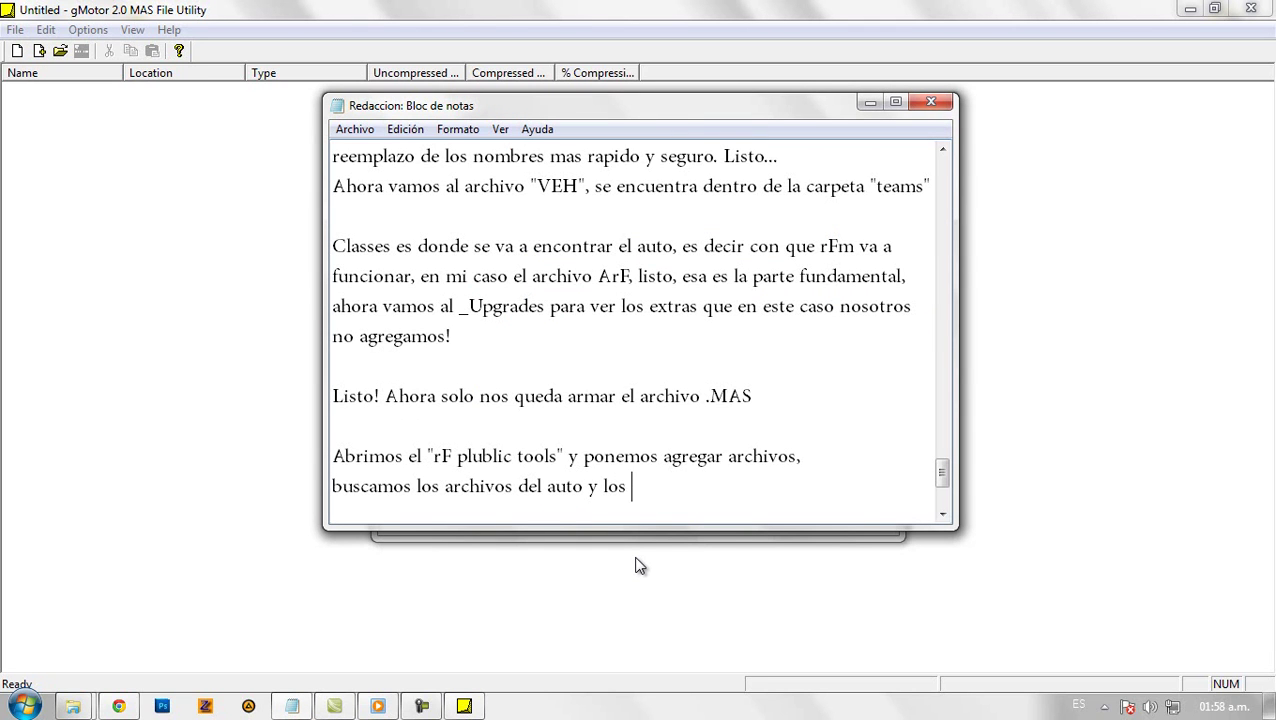
pyautogui.write(' seleccionamos a todos!')
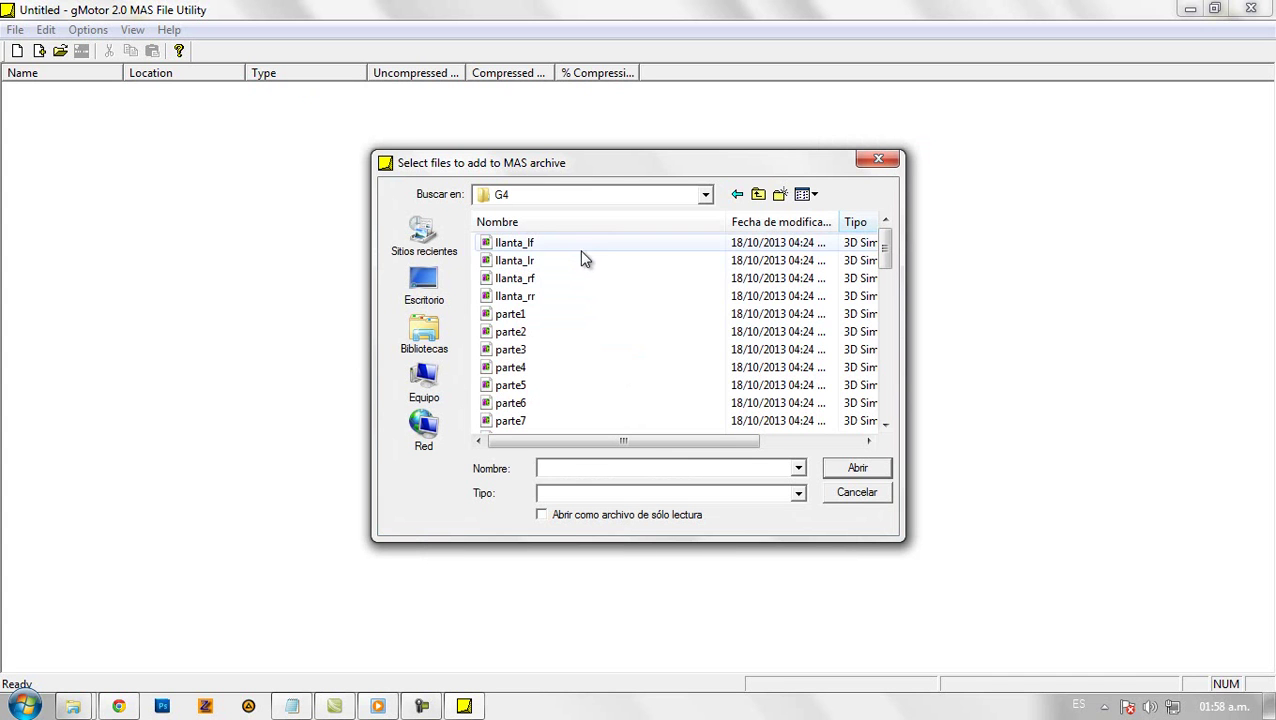
# Add all files from the G4 folder to the MAS archive and look through the resulting file list.
pyautogui.moveTo(582, 237); pyautogui.dragTo(518, 496)
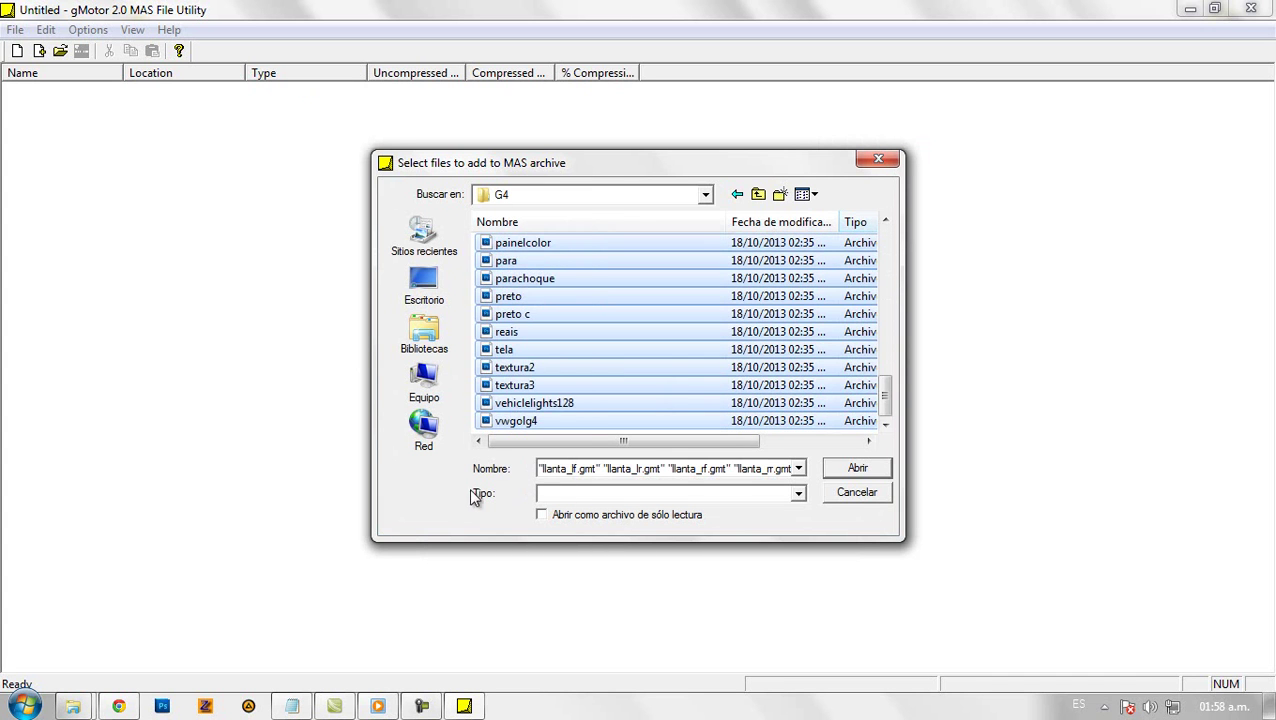
pyautogui.click(860, 468)
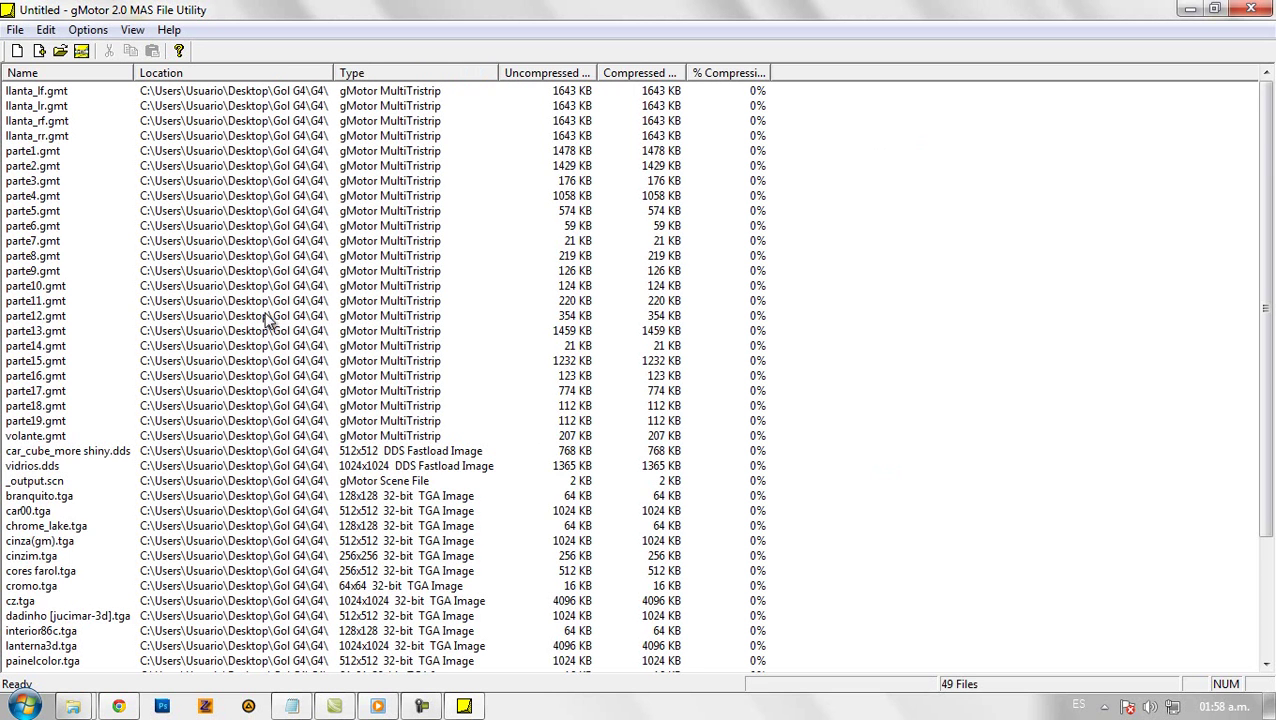
pyautogui.scroll(-4, 183, 418)
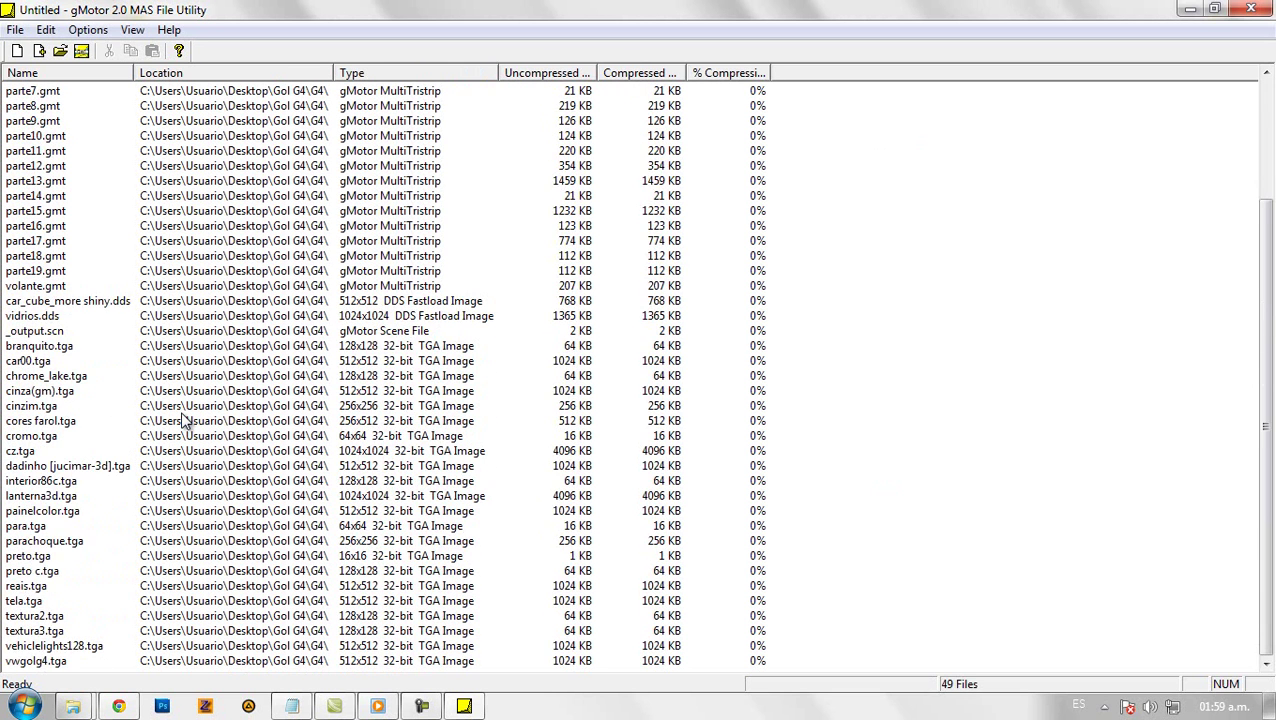
pyautogui.scroll(4, 183, 418)
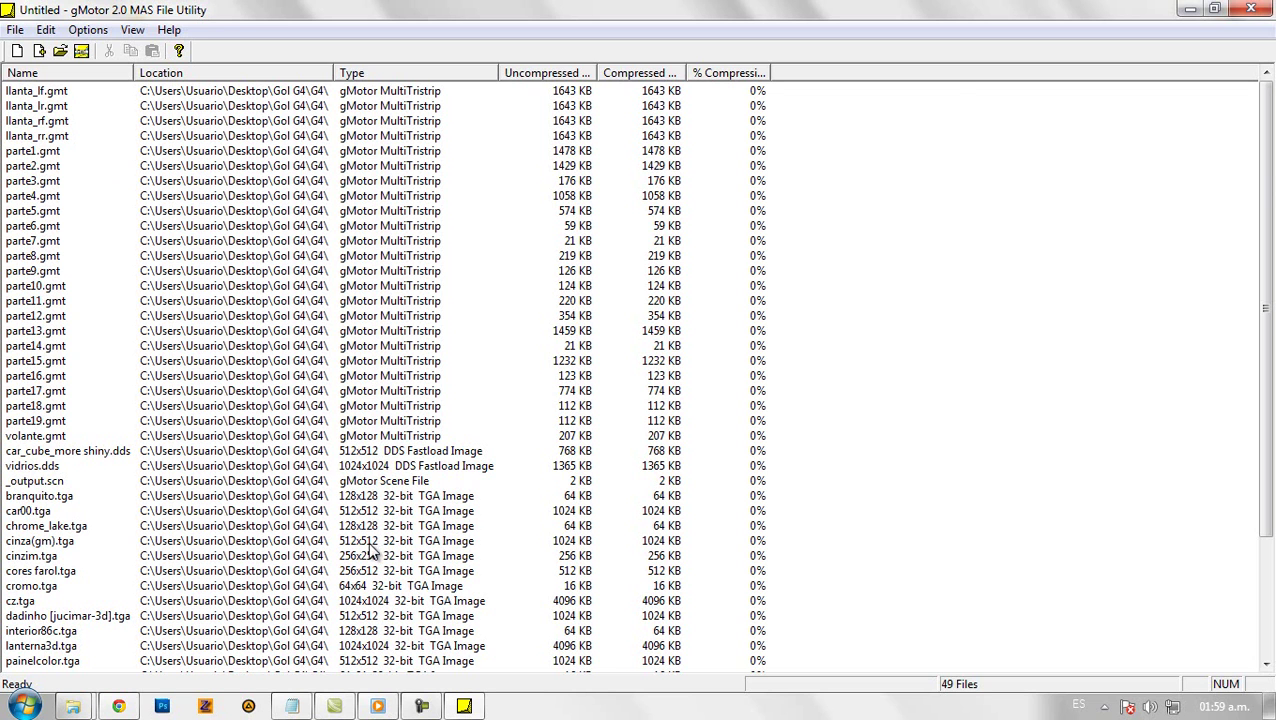
# Add a new paragraph to the Redaccion notes: "Ahora guardamos y reemplazamos el que se encuentra en la carpeta del auto".
pyautogui.click(292, 707)
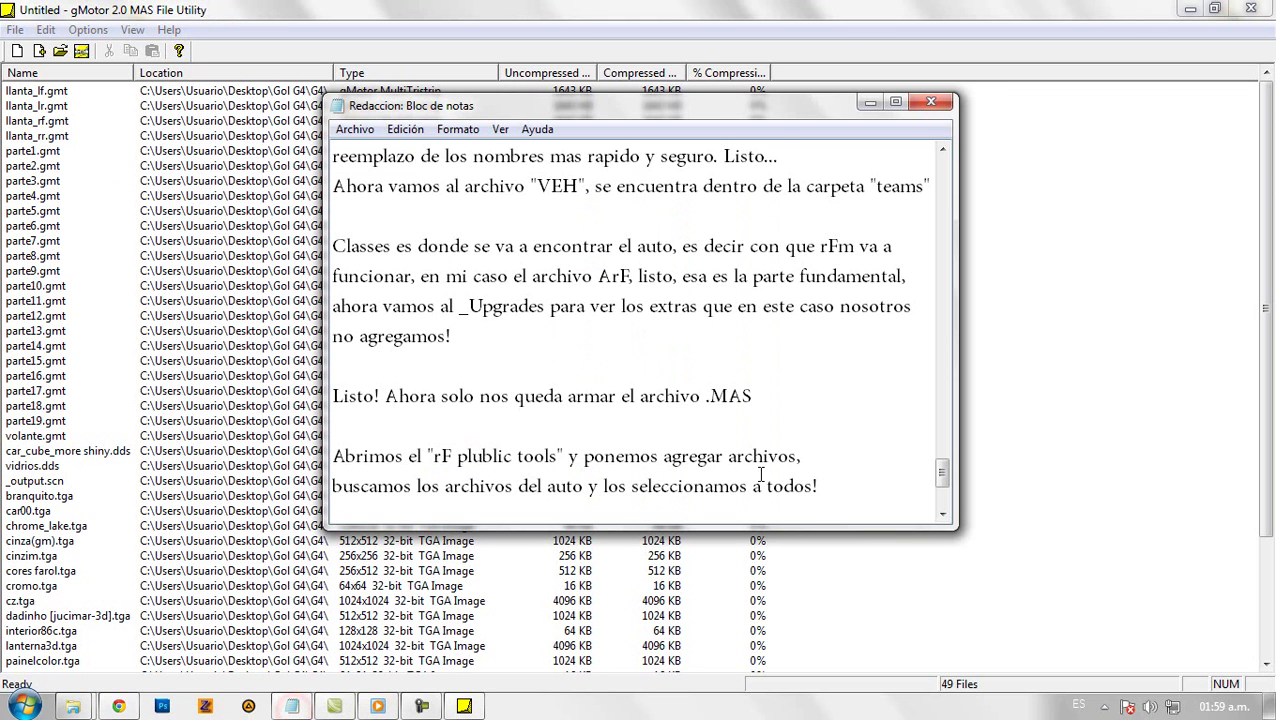
pyautogui.press('Return')
pyautogui.press('Return')
pyautogui.write('Ahora')
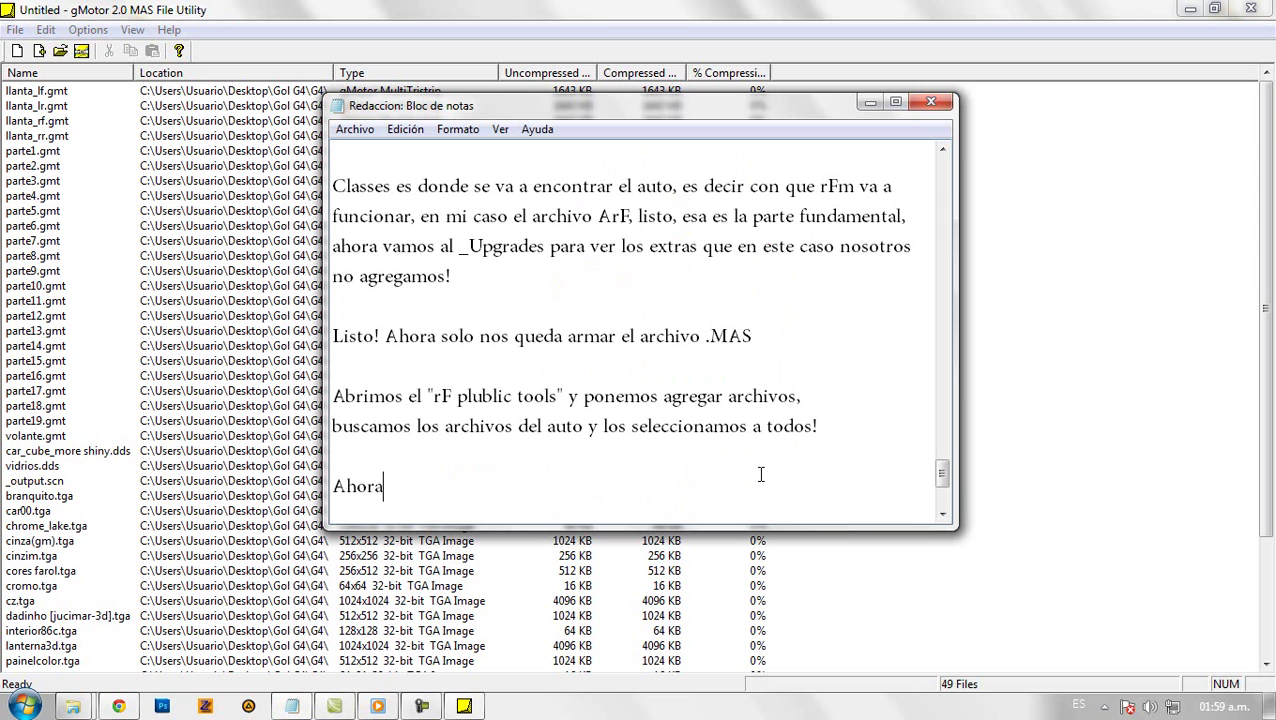
pyautogui.write(' guardamos')
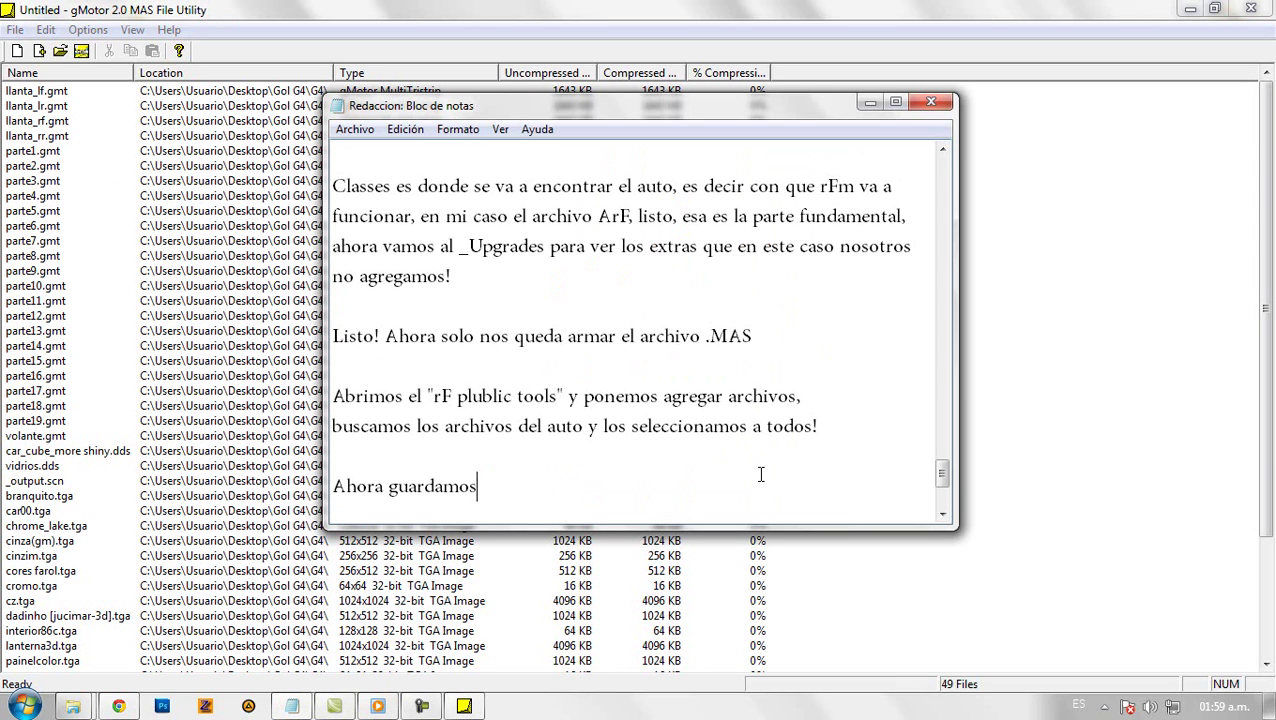
pyautogui.write(' y reemplazamos')
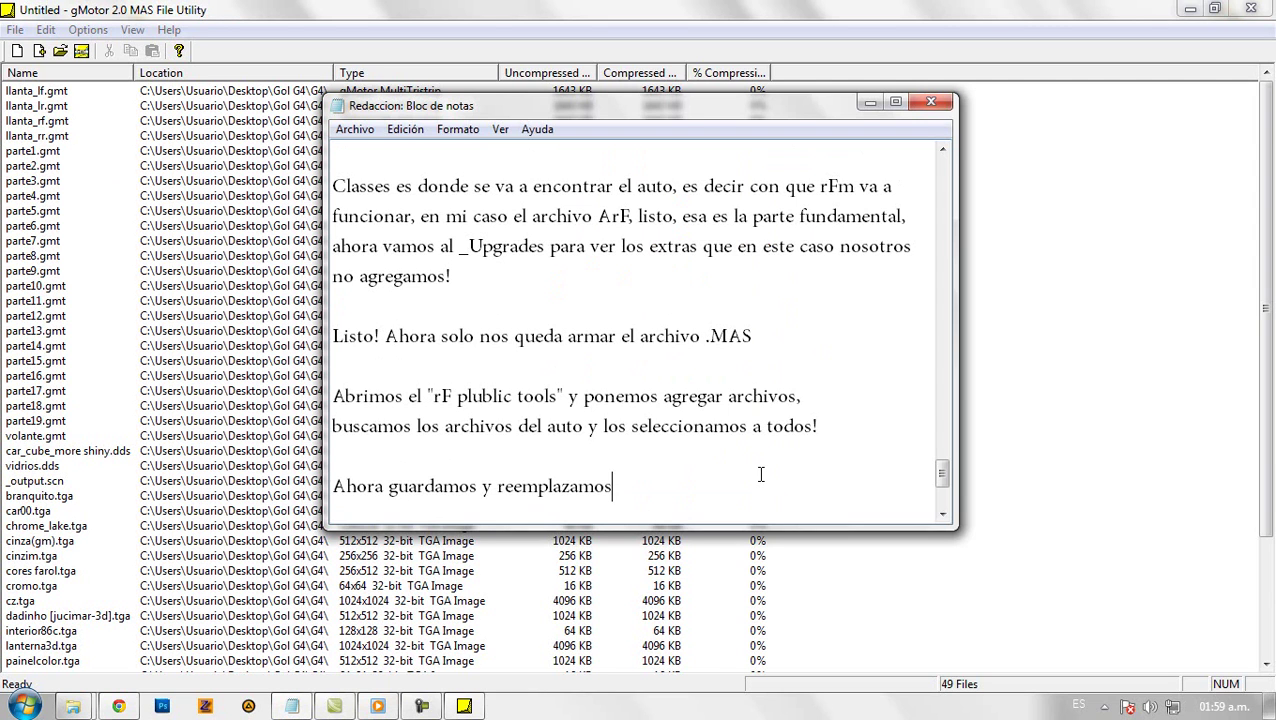
pyautogui.write(' el que se encuentr')
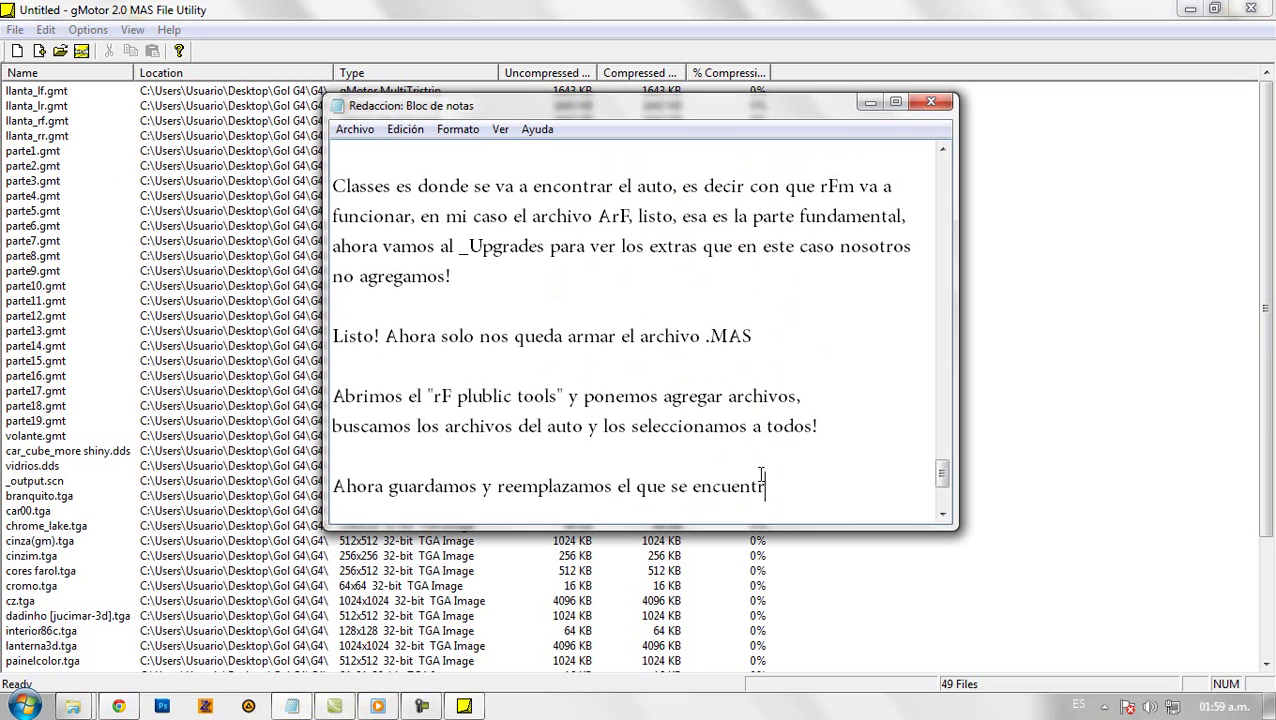
pyautogui.write('a en la carpeta del auto')
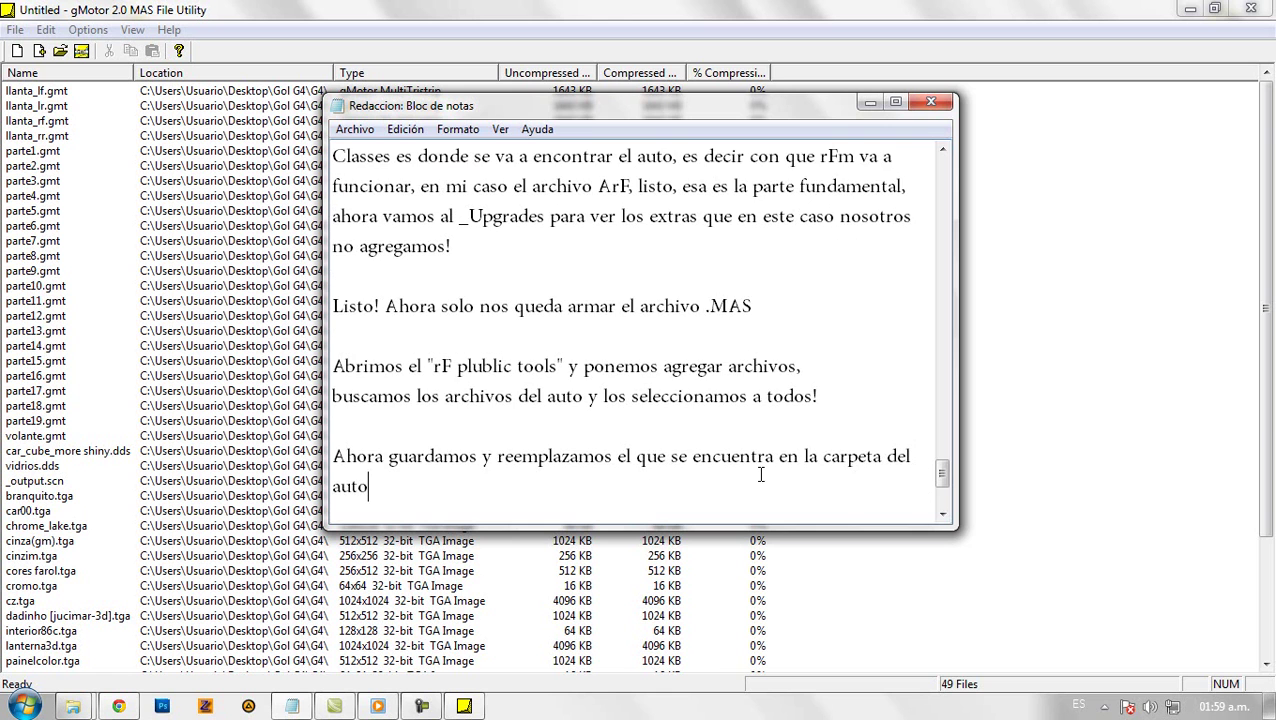
# Save the MAS archive over VW_G4.mas in the VW_G4 folder and close the MAS File Utility.
pyautogui.click(232, 347)
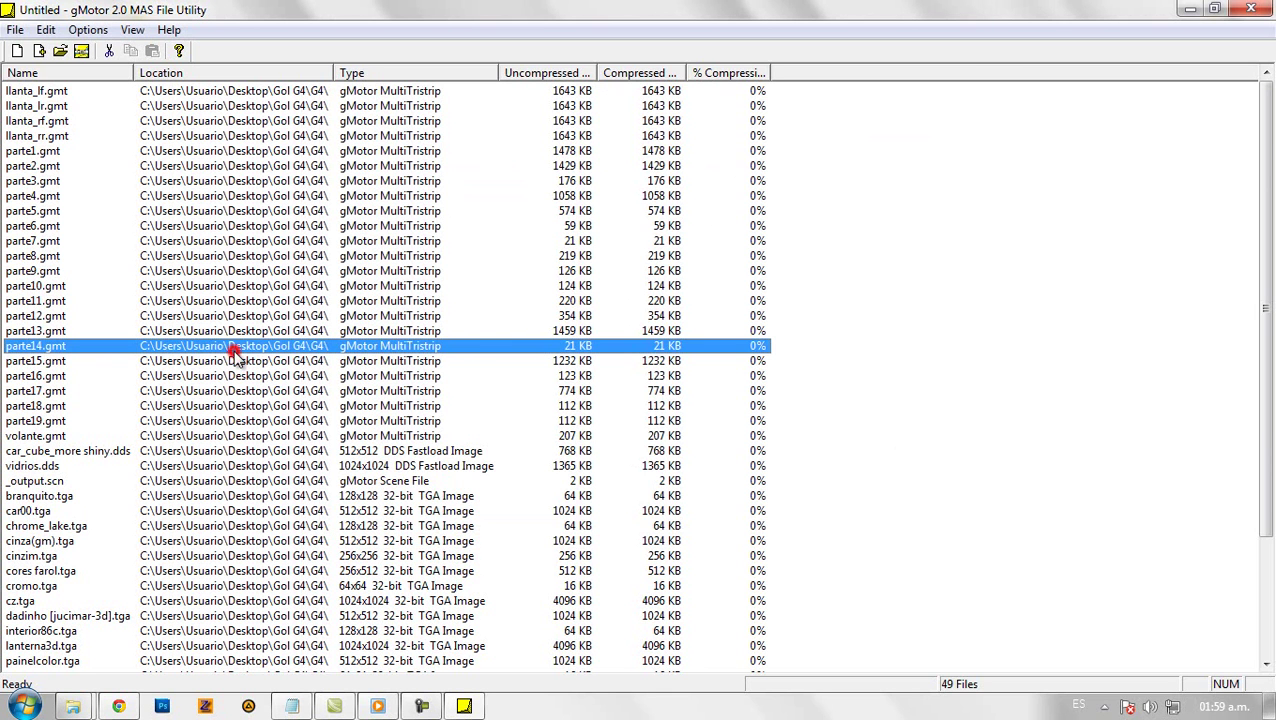
pyautogui.click(15, 30)
pyautogui.click(45, 92)
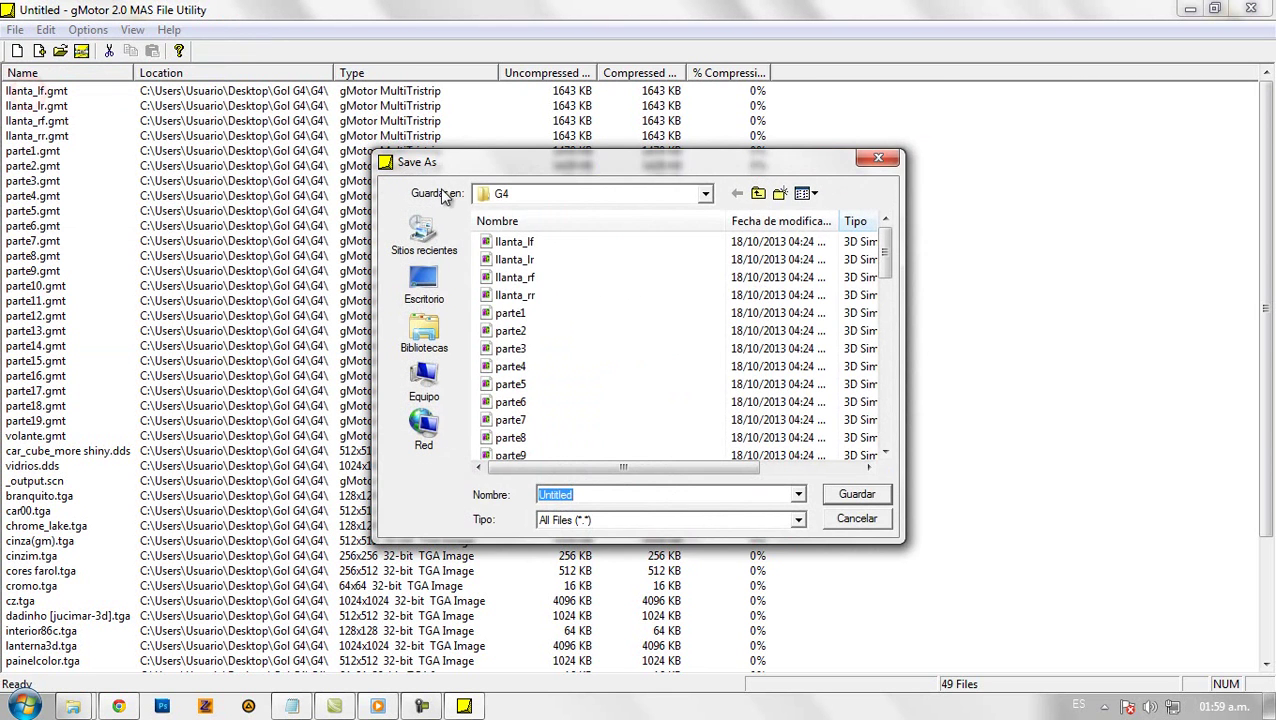
pyautogui.click(500, 193)
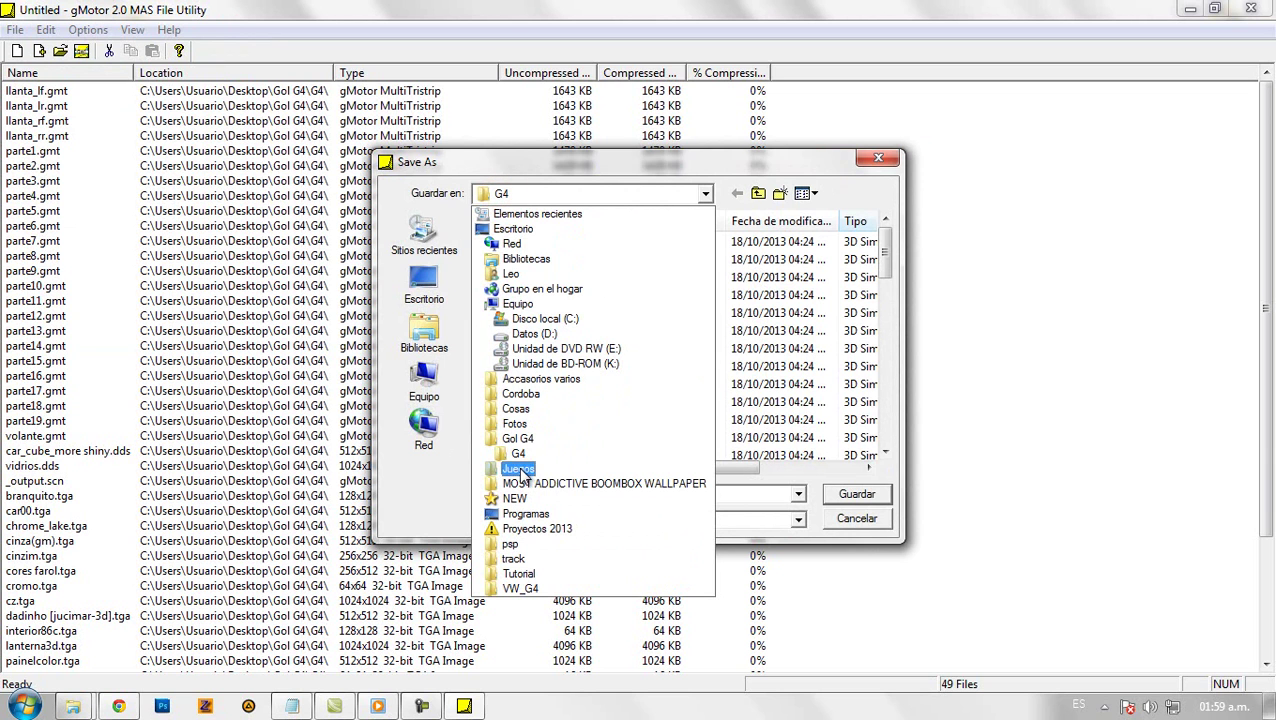
pyautogui.click(528, 588)
pyautogui.click(512, 313)
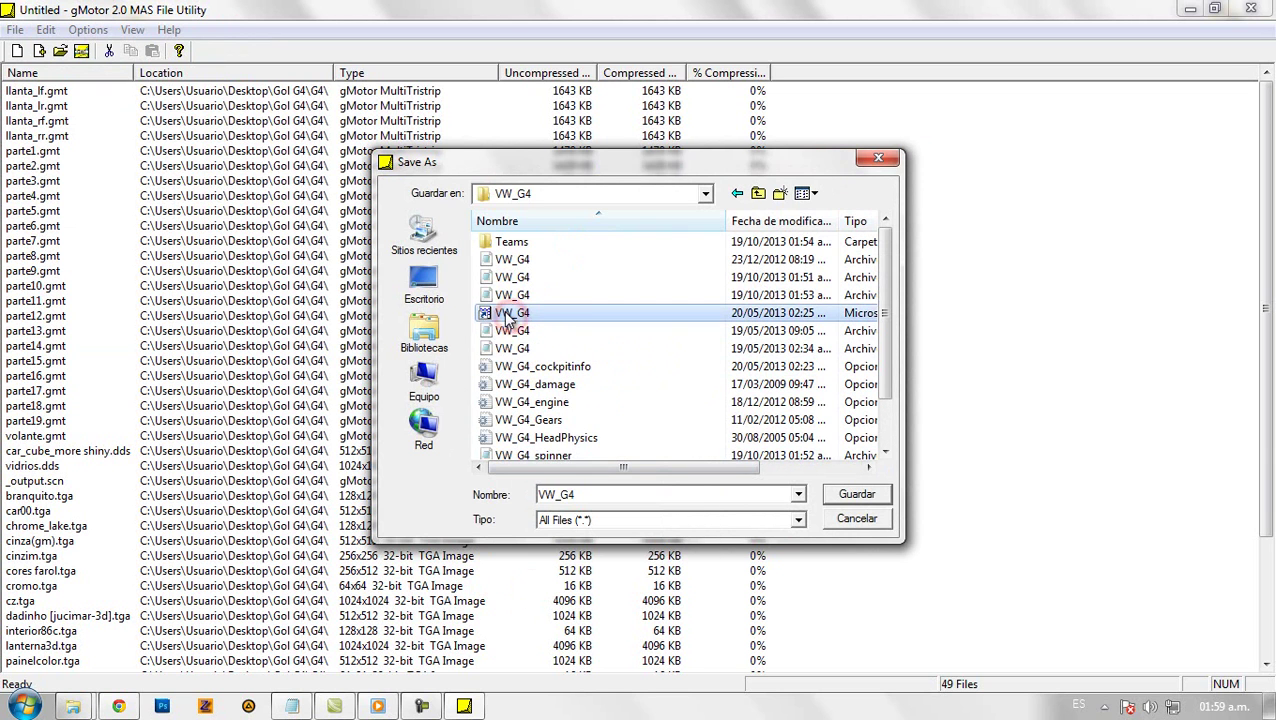
pyautogui.moveTo(570, 467)
pyautogui.mouseDown()
pyautogui.moveTo(640, 468)
pyautogui.moveTo(570, 468)
pyautogui.mouseUp()
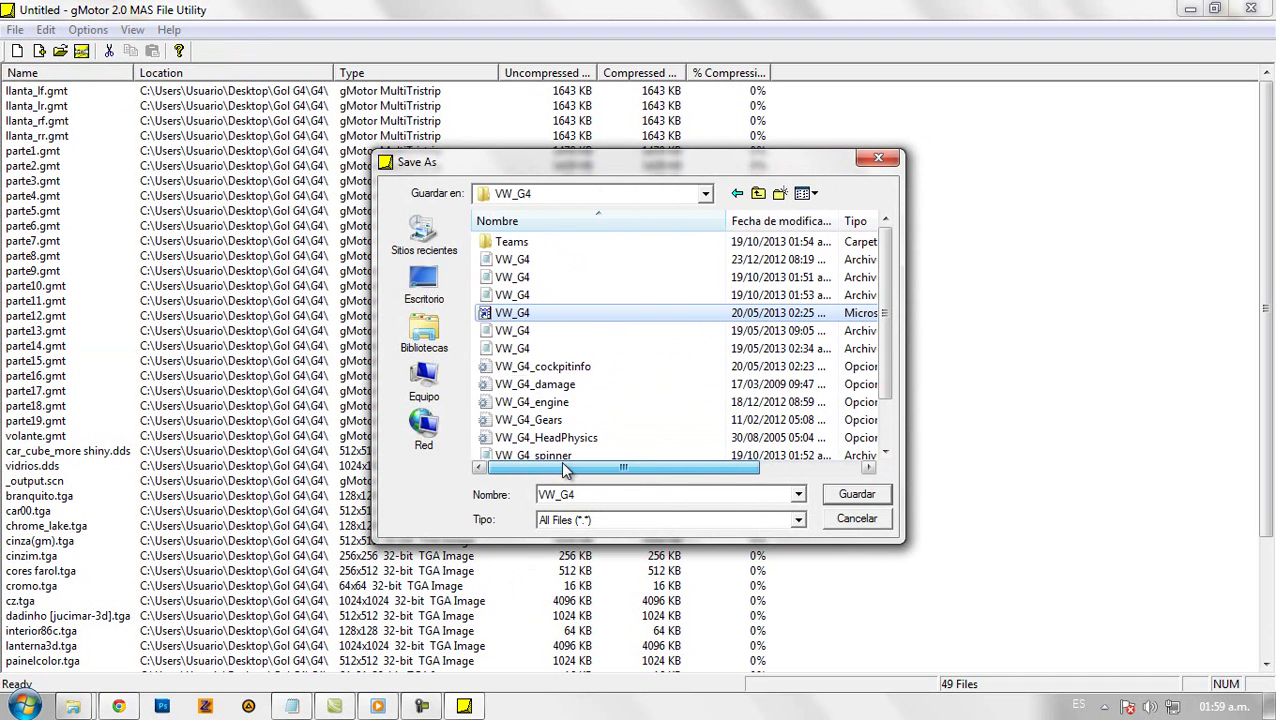
pyautogui.doubleClick(510, 315)
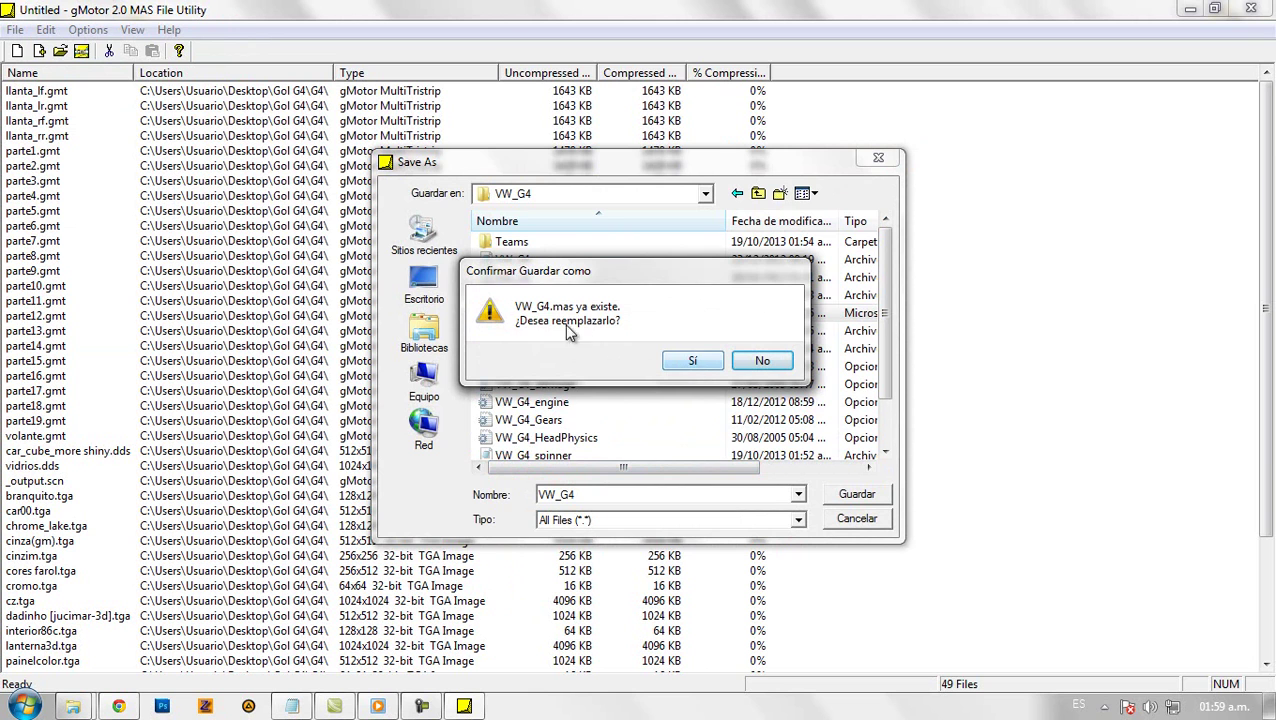
pyautogui.click(690, 362)
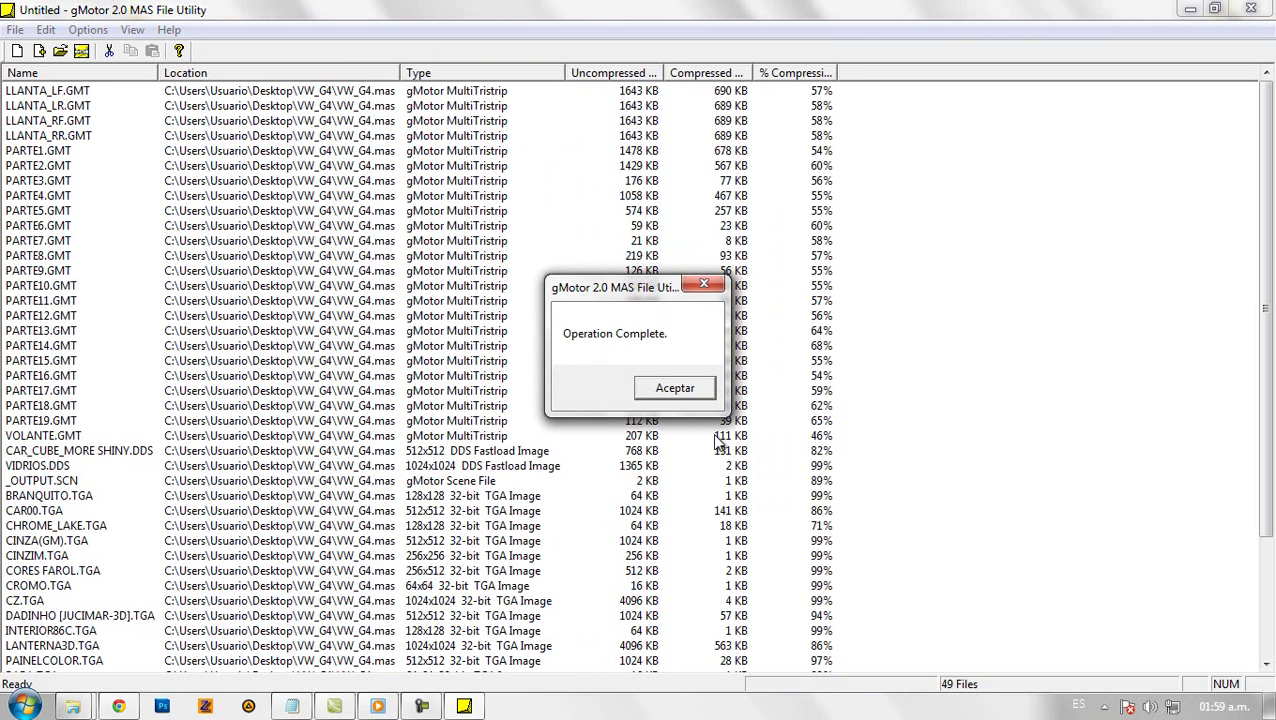
pyautogui.click(688, 392)
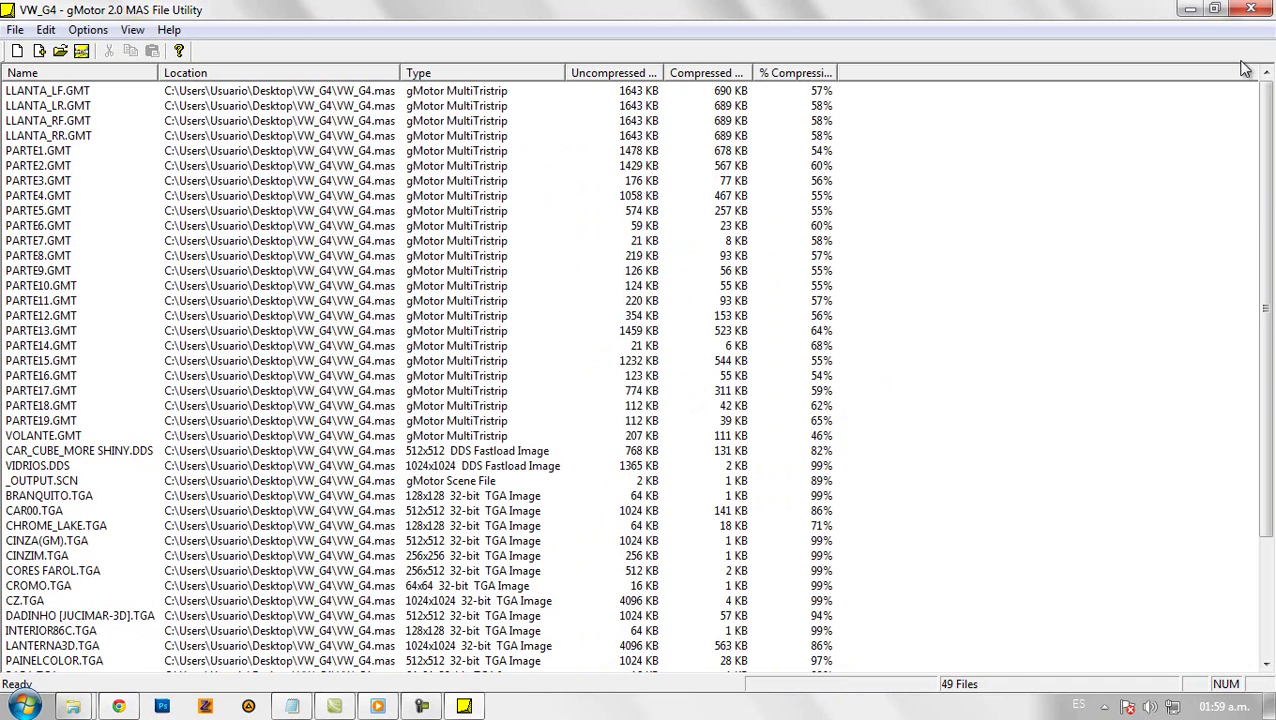
pyautogui.click(1258, 9)
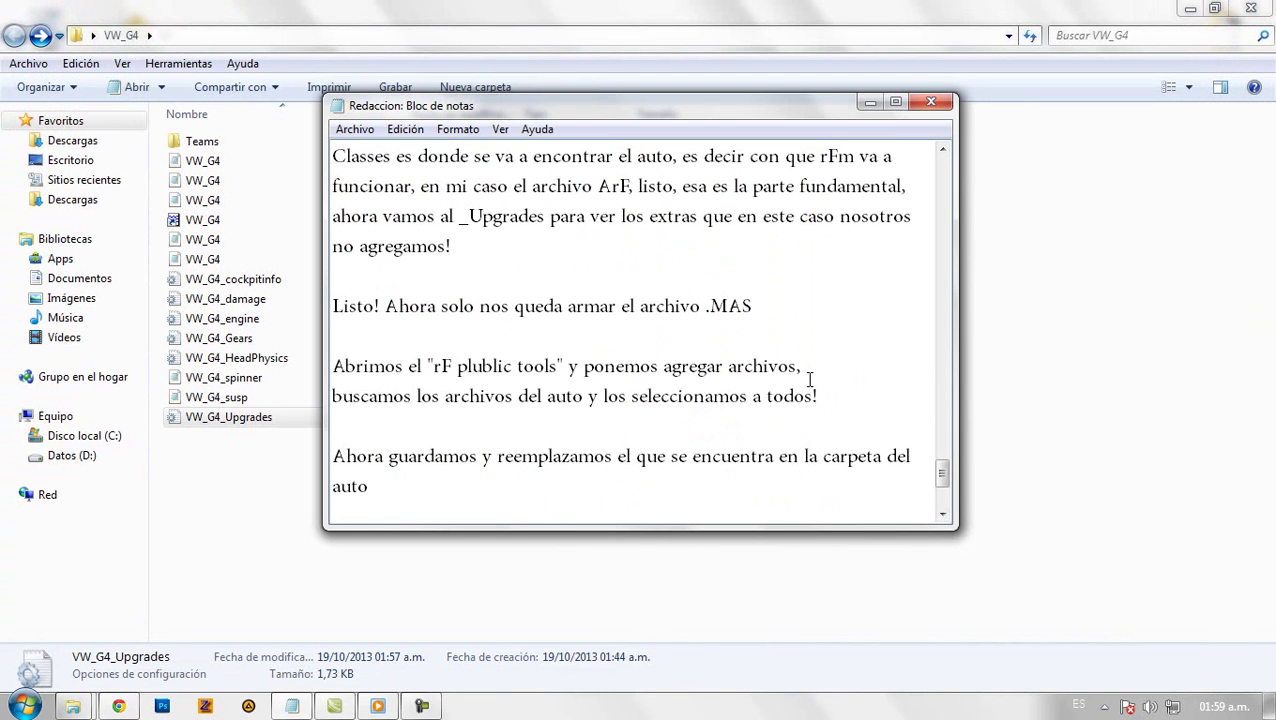
# Continue the Redaccion notes with ", listo con eso terminamos el proceso de convertir, ahora unas caps de como concluye el proyecto BASE!".
pyautogui.write('to con eso terminamos')
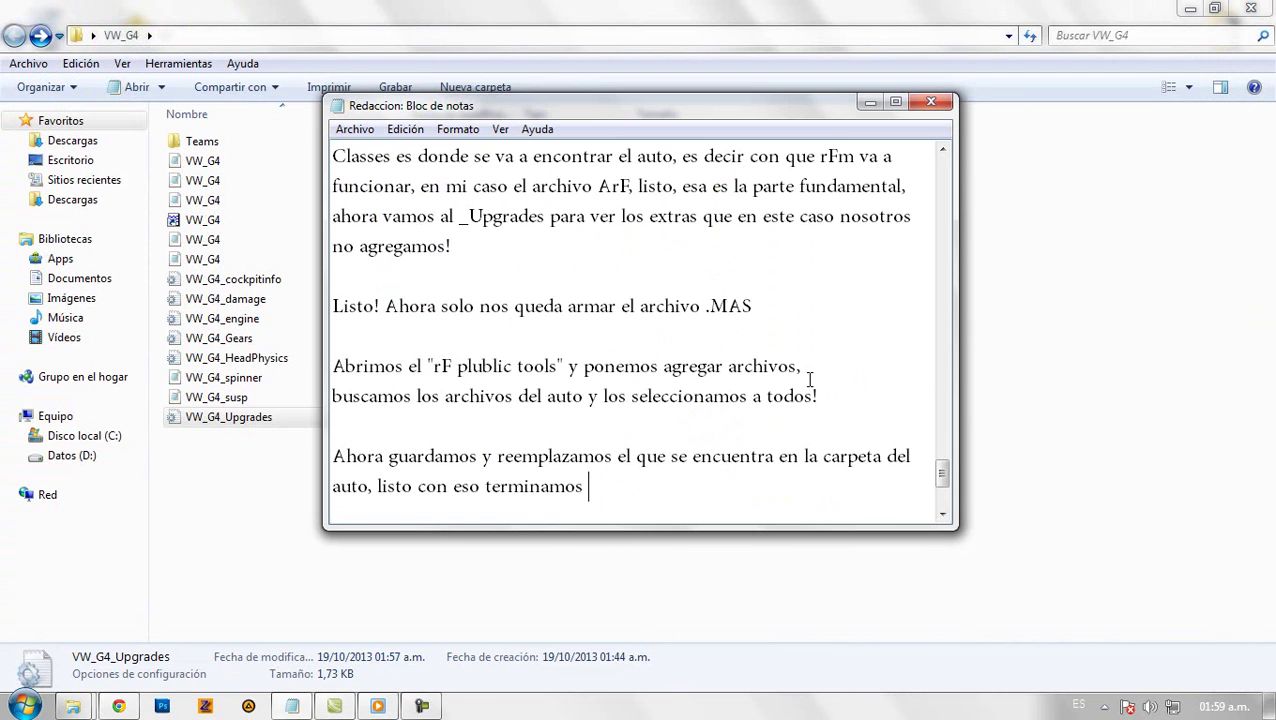
pyautogui.write(' el proceso de converti')
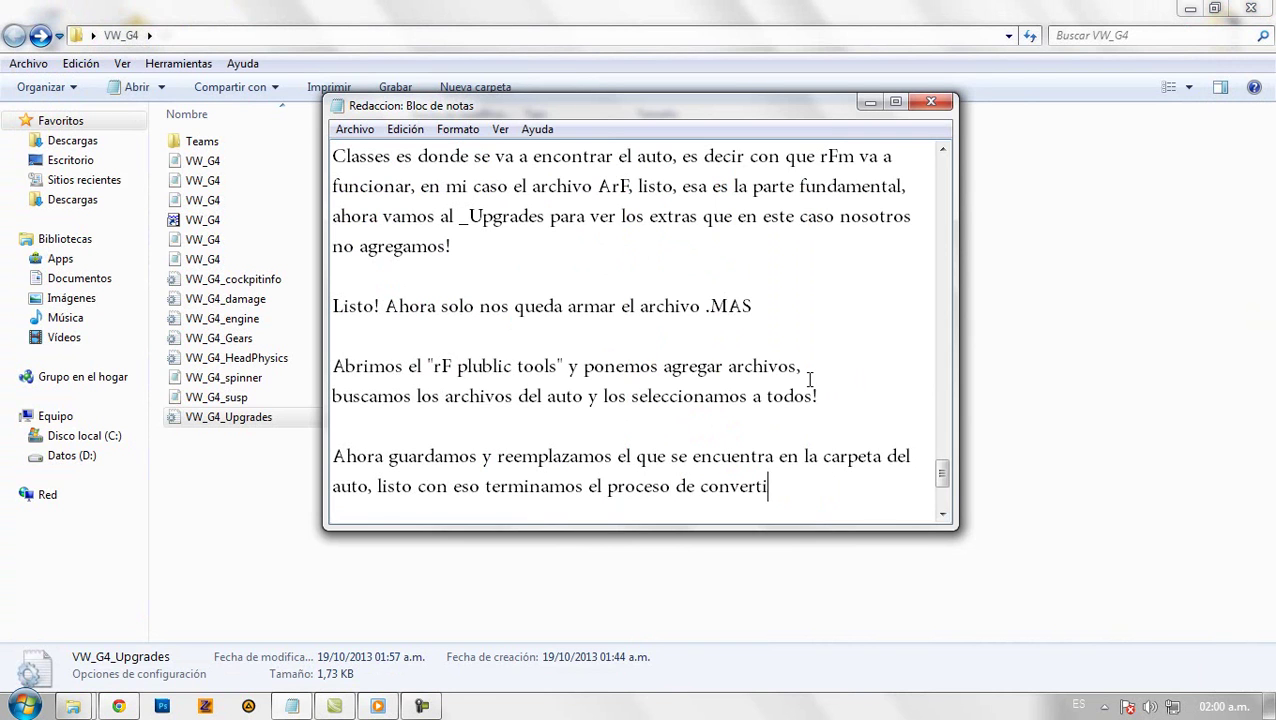
pyautogui.write('r, ahora unas caps')
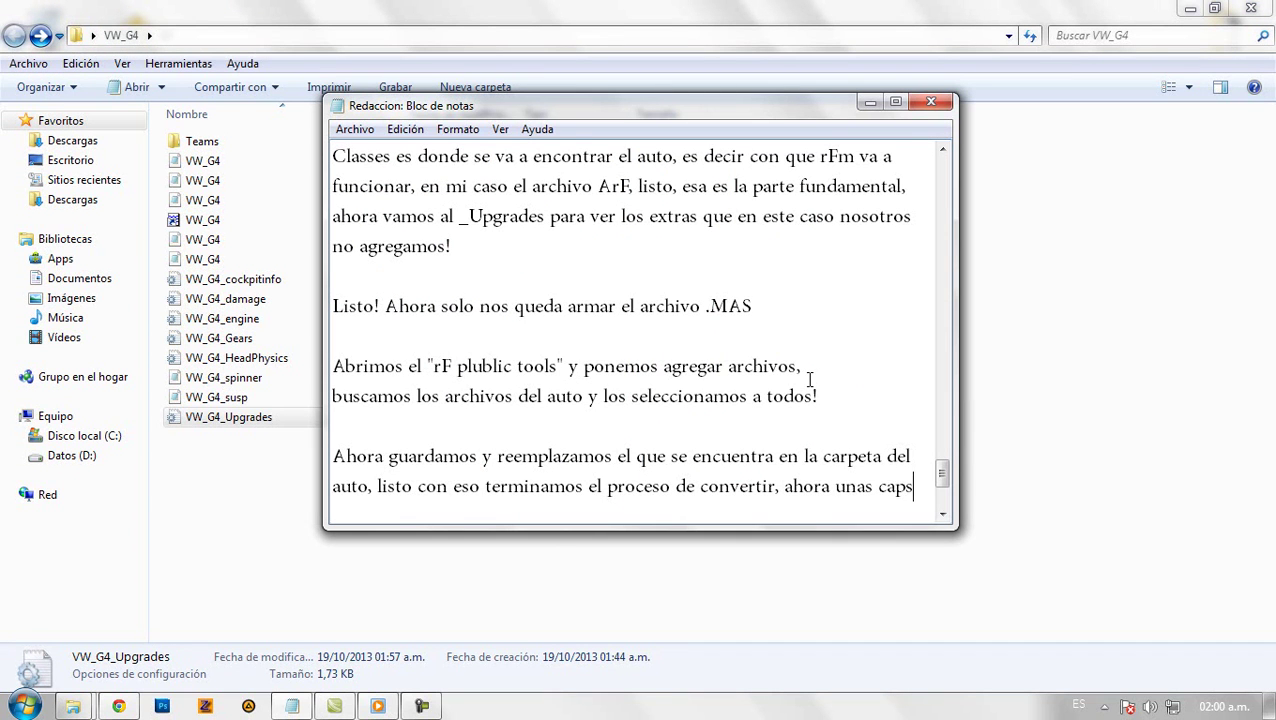
pyautogui.write(' de como concluye ')
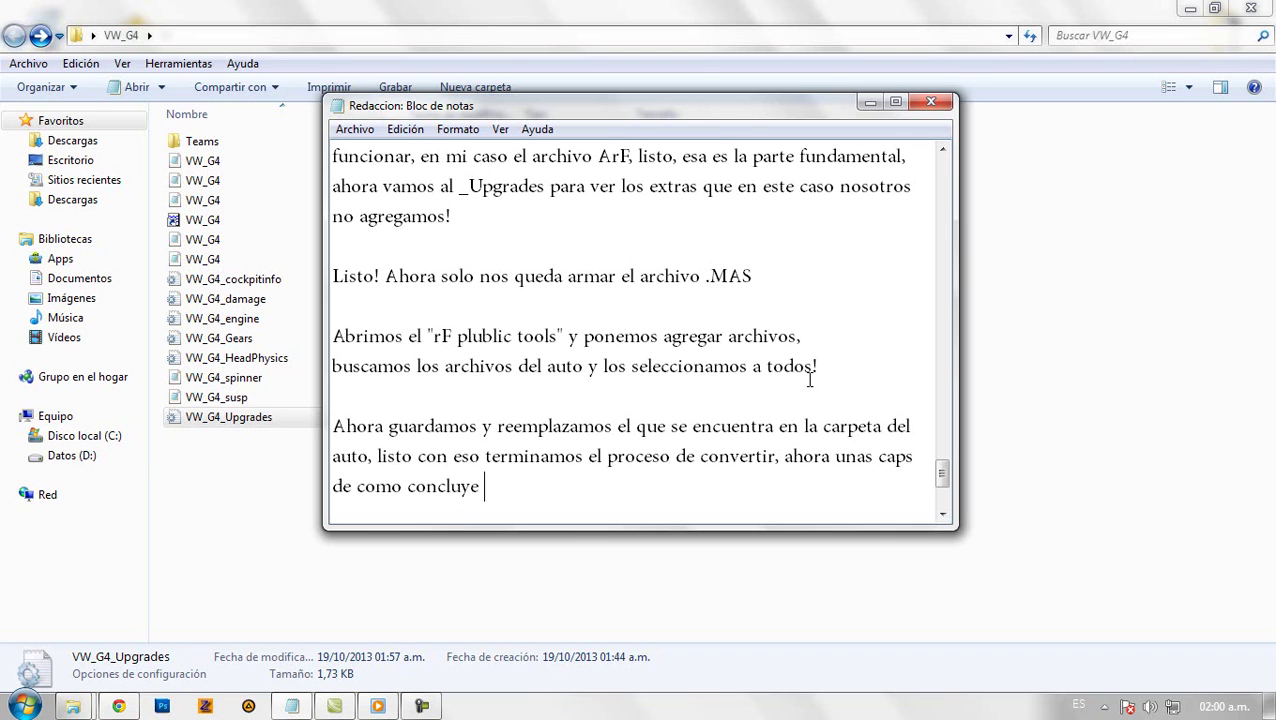
pyautogui.write('el proyecto')
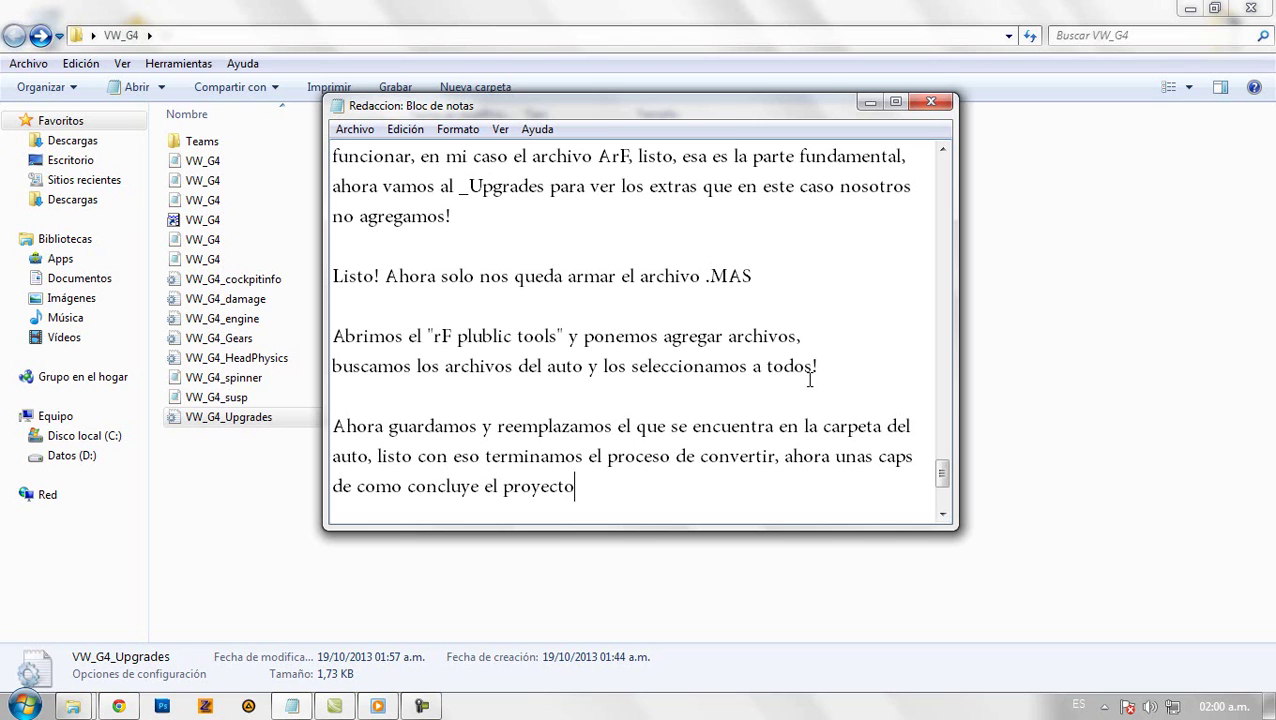
pyautogui.write(' BAS')
# Minimize the open windows and copy the VW_G4 folder from the desktop.
pyautogui.click(1190, 8)
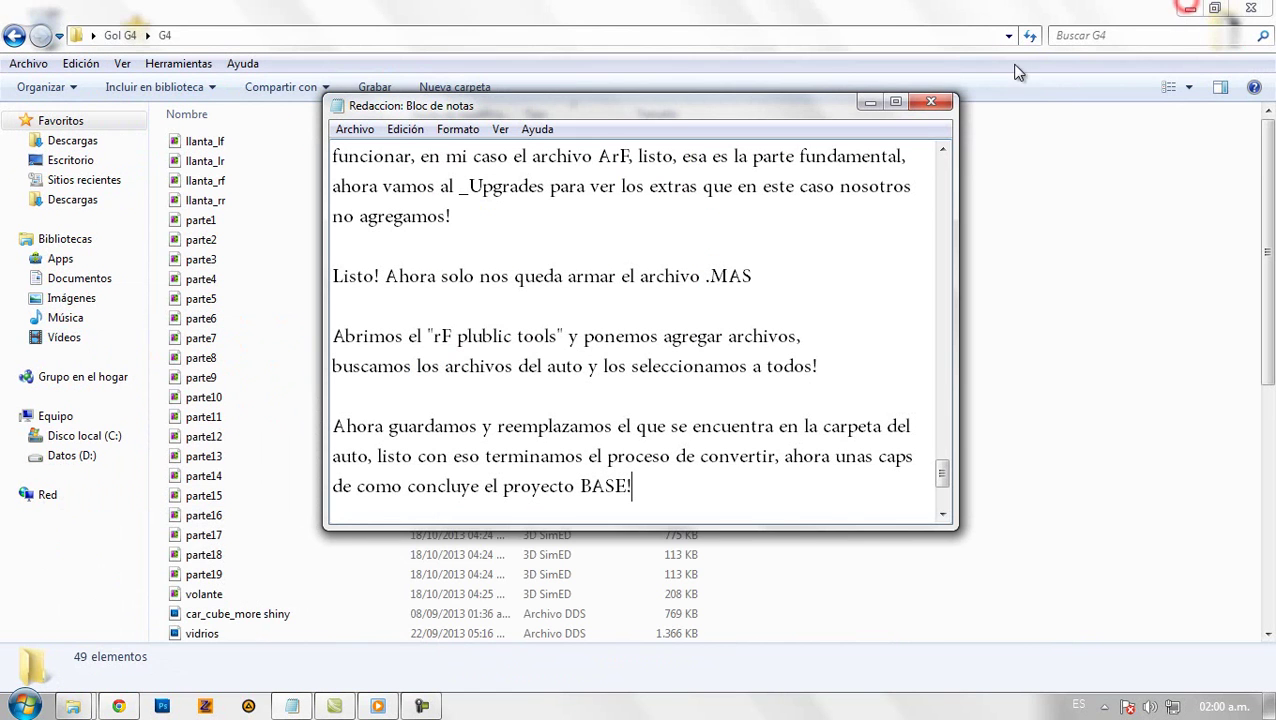
pyautogui.click(868, 104)
pyautogui.click(1190, 8)
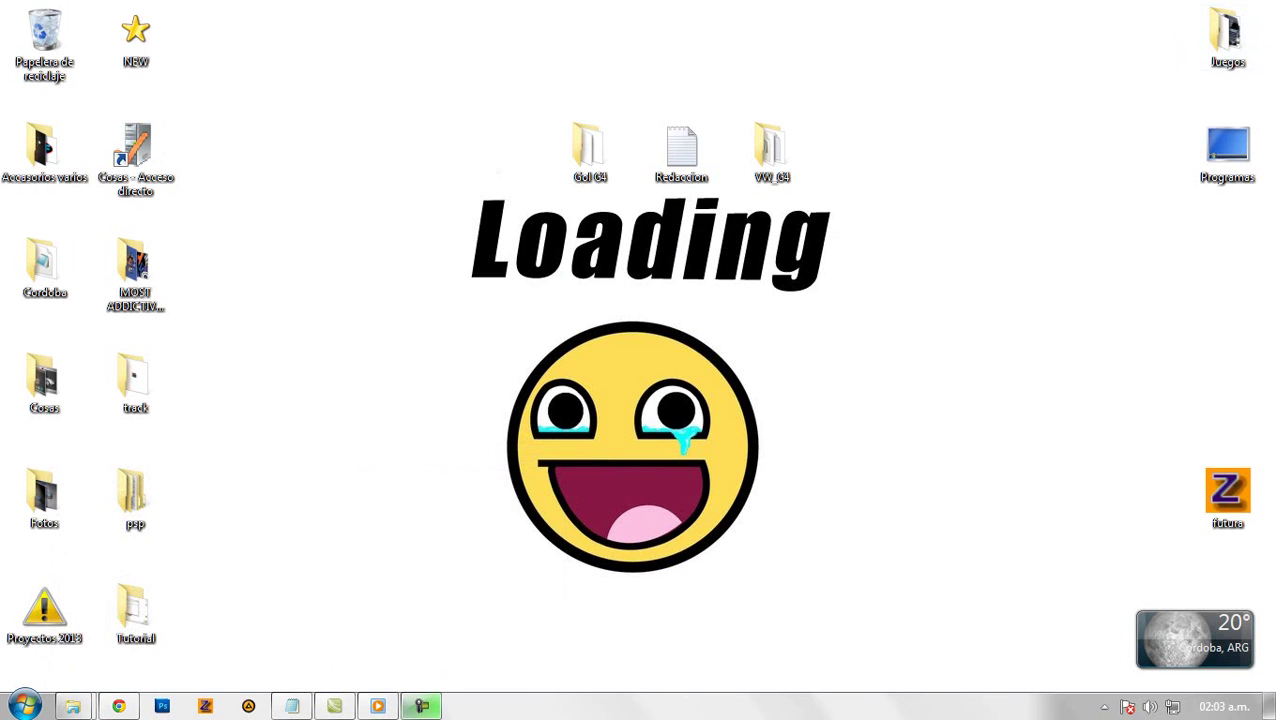
pyautogui.rightClick(762, 166)
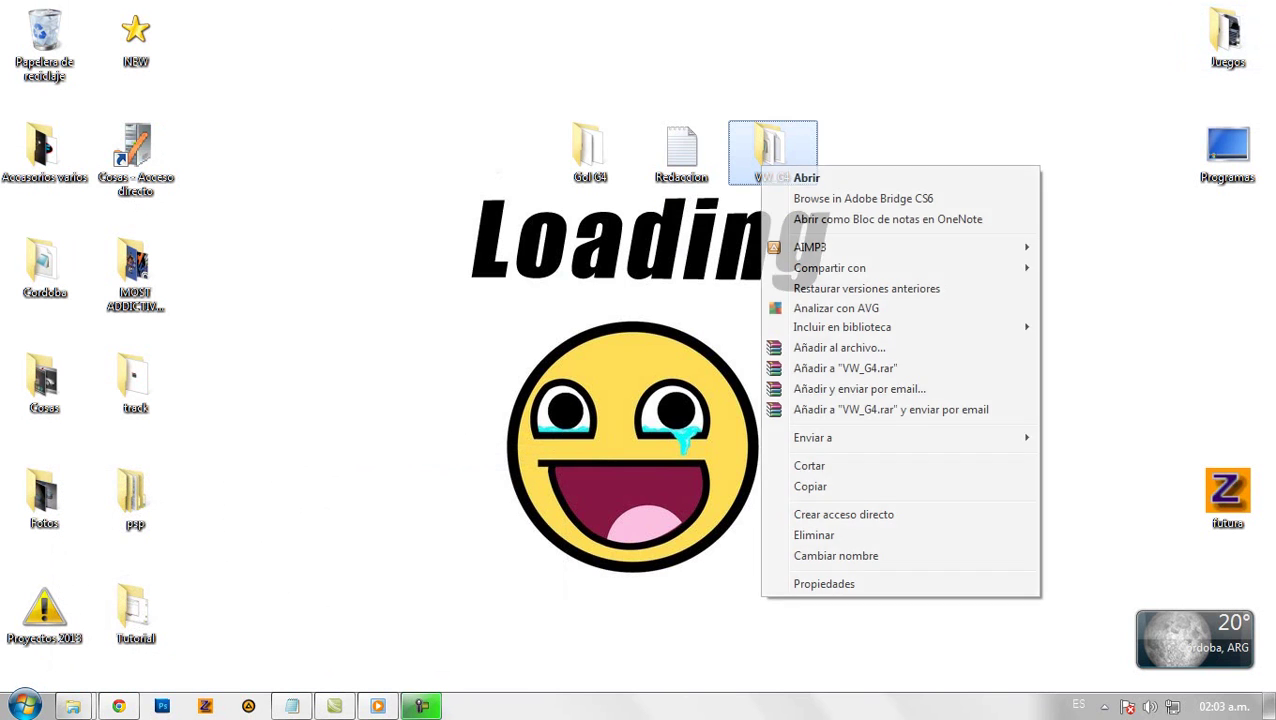
pyautogui.click(810, 486)
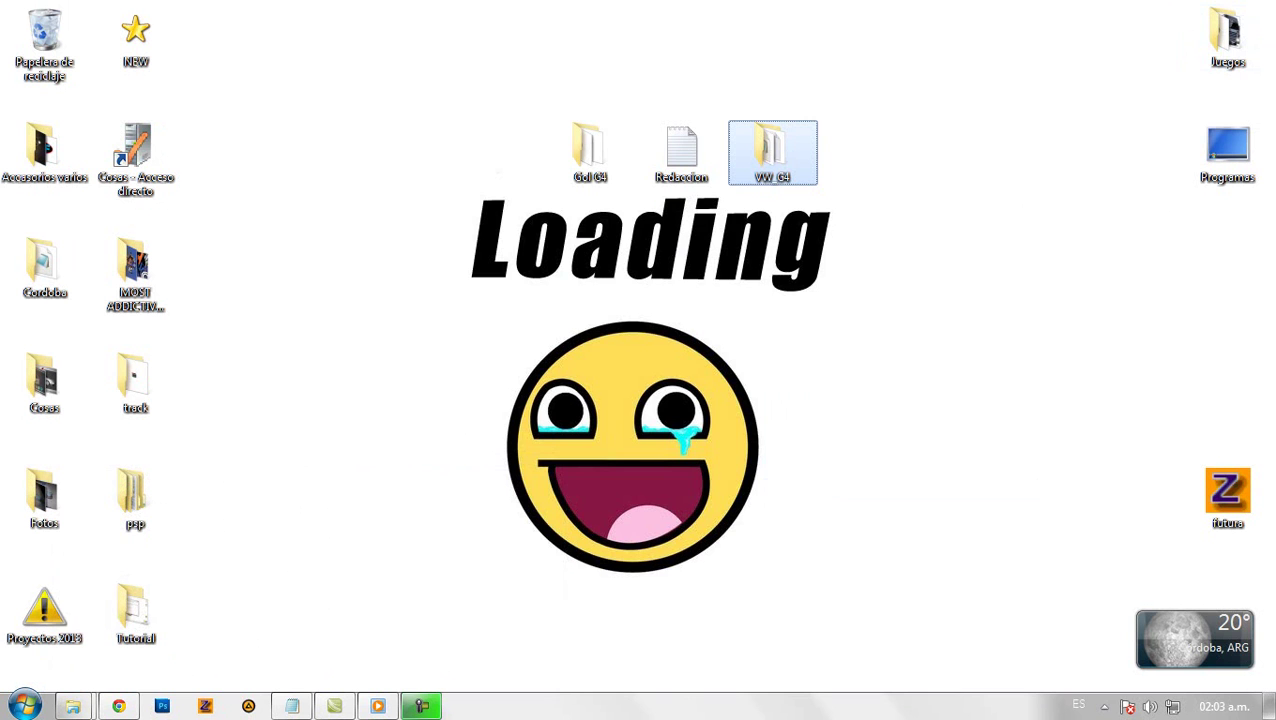
# Open the Juegos folder and go to the file location of the ArF shortcut.
pyautogui.doubleClick(1228, 38)
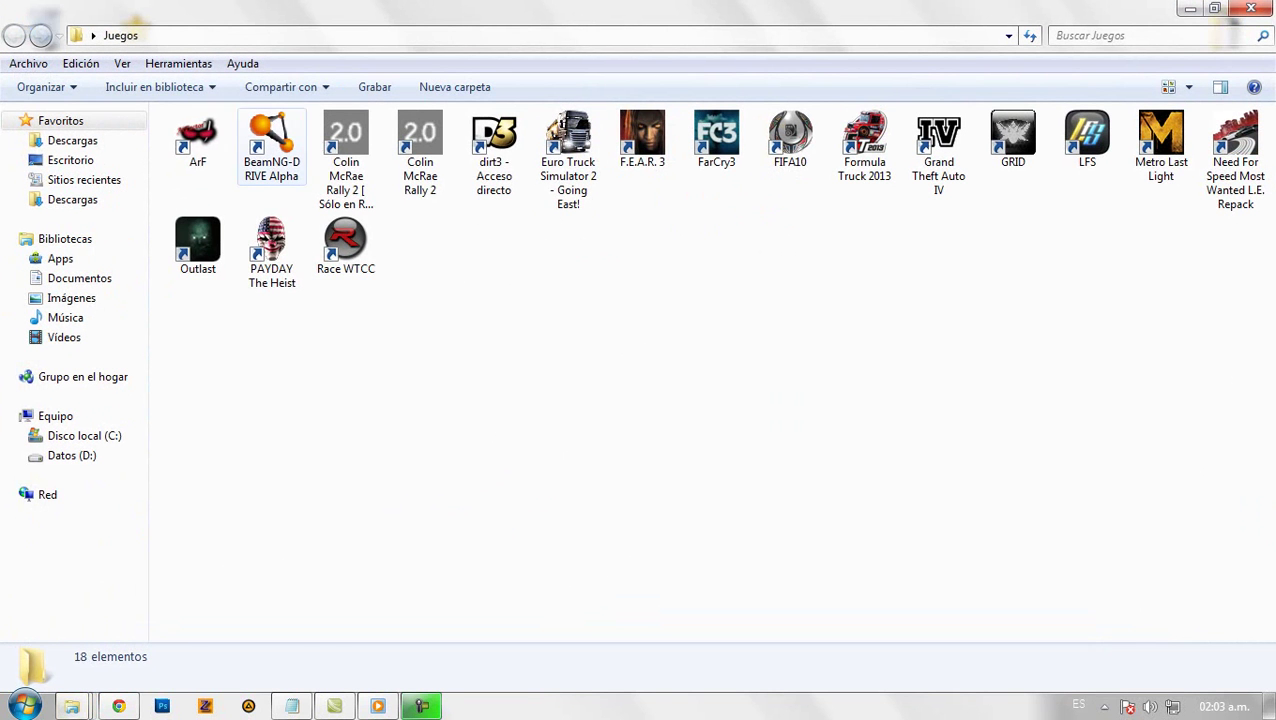
pyautogui.click(197, 140)
pyautogui.rightClick(197, 140)
pyautogui.click(265, 170)
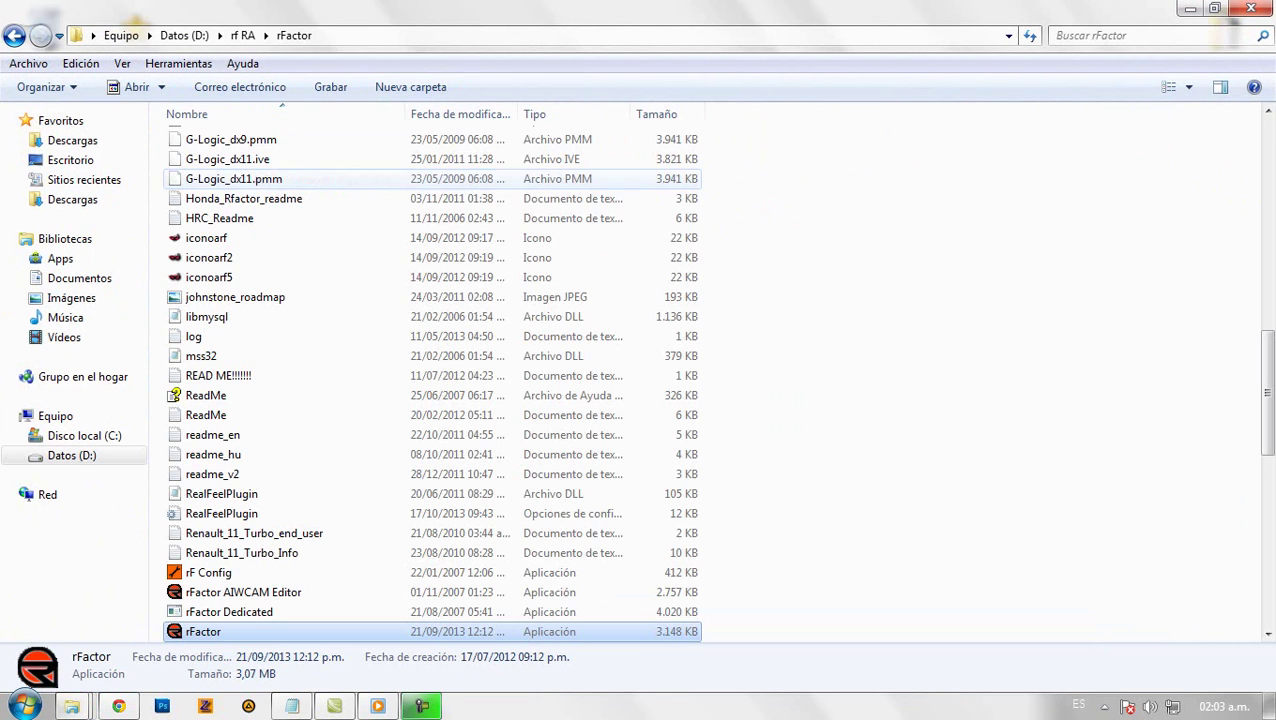
# Paste the copied VW_G4 folder into the ArF folder under GameData\Vehicles of the rFactor installation.
pyautogui.scroll(15, 430, 380)
pyautogui.doubleClick(215, 141)
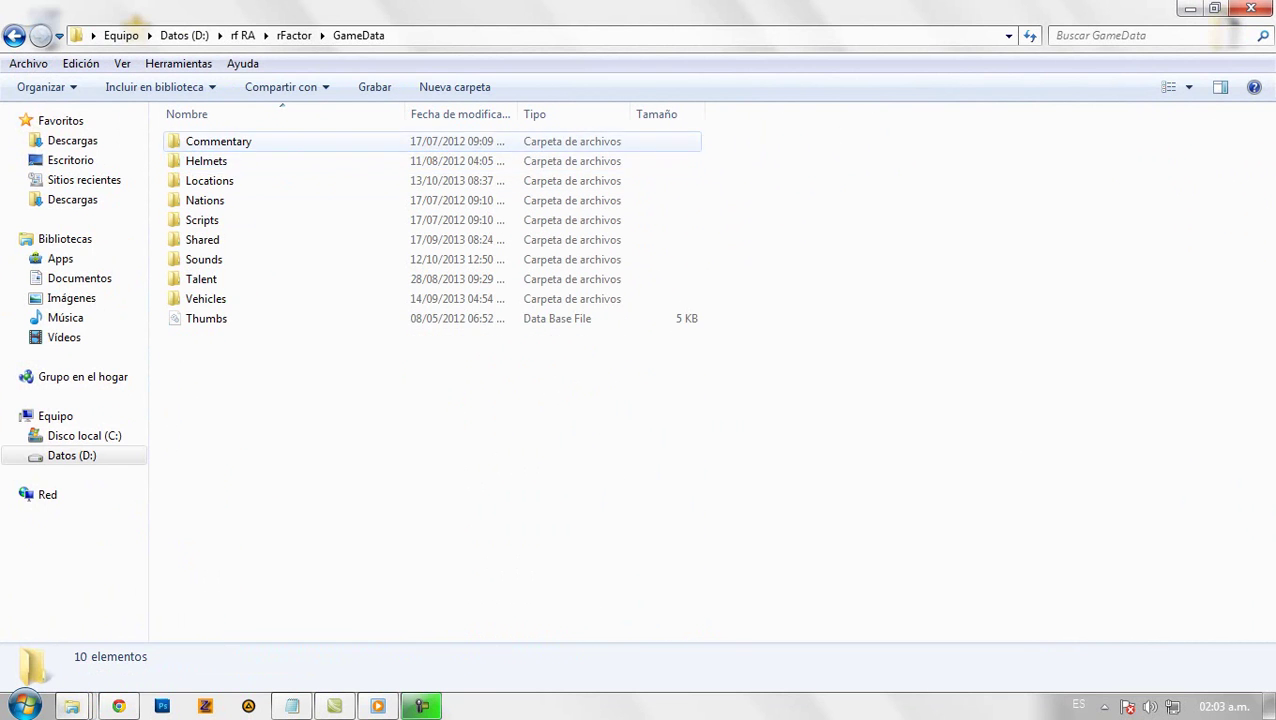
pyautogui.doubleClick(205, 298)
pyautogui.doubleClick(197, 219)
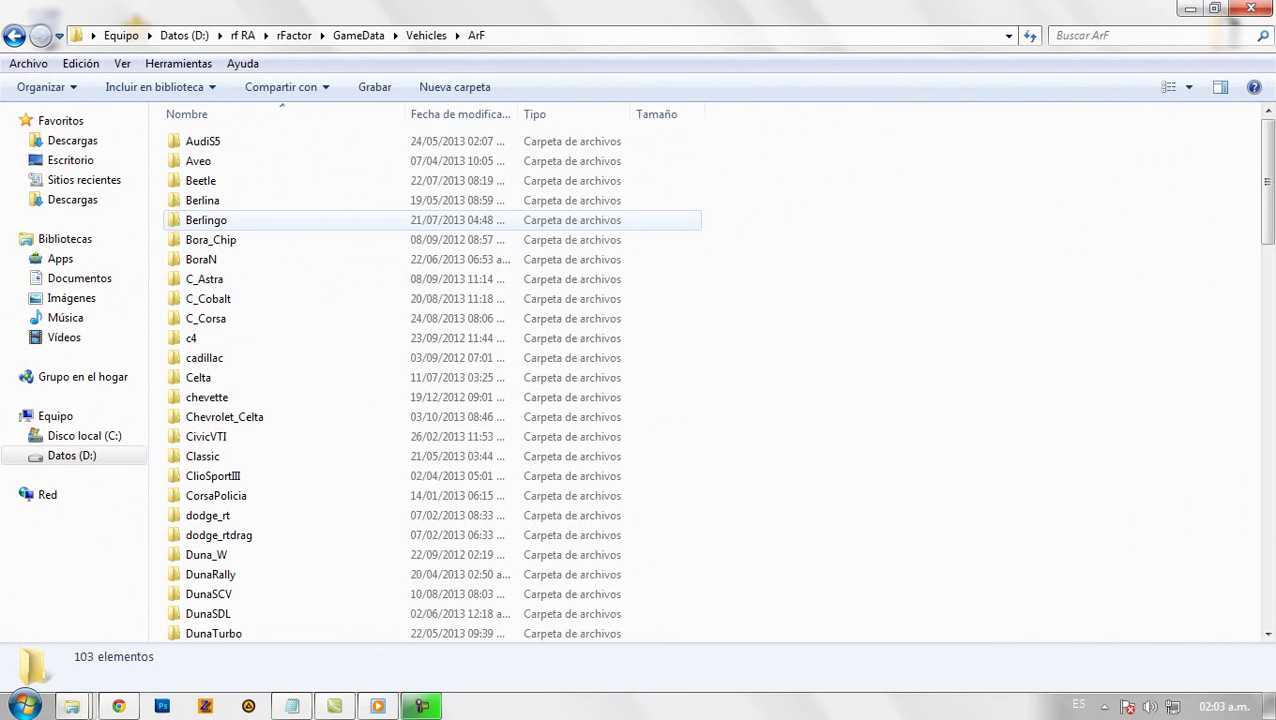
pyautogui.rightClick(744, 316)
pyautogui.click(790, 447)
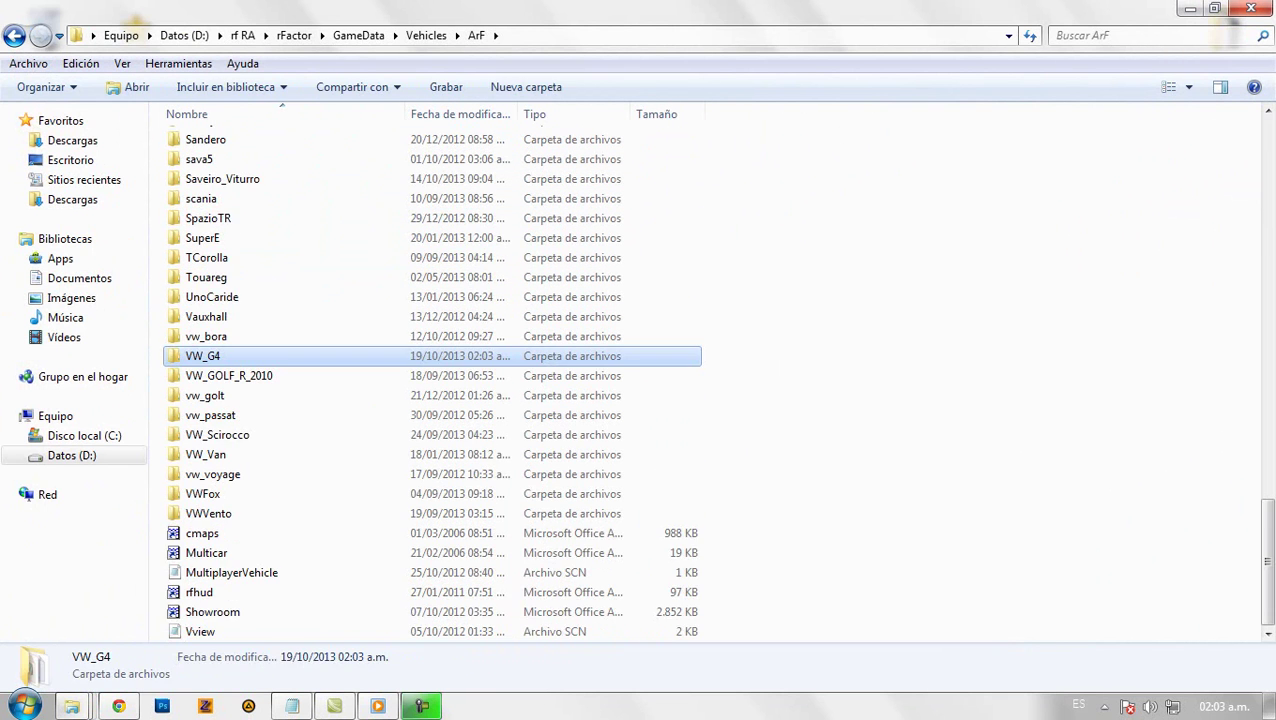
# Return to the desktop and select the Juegos folder.
pyautogui.press('super+d')
pyautogui.click(1228, 38)
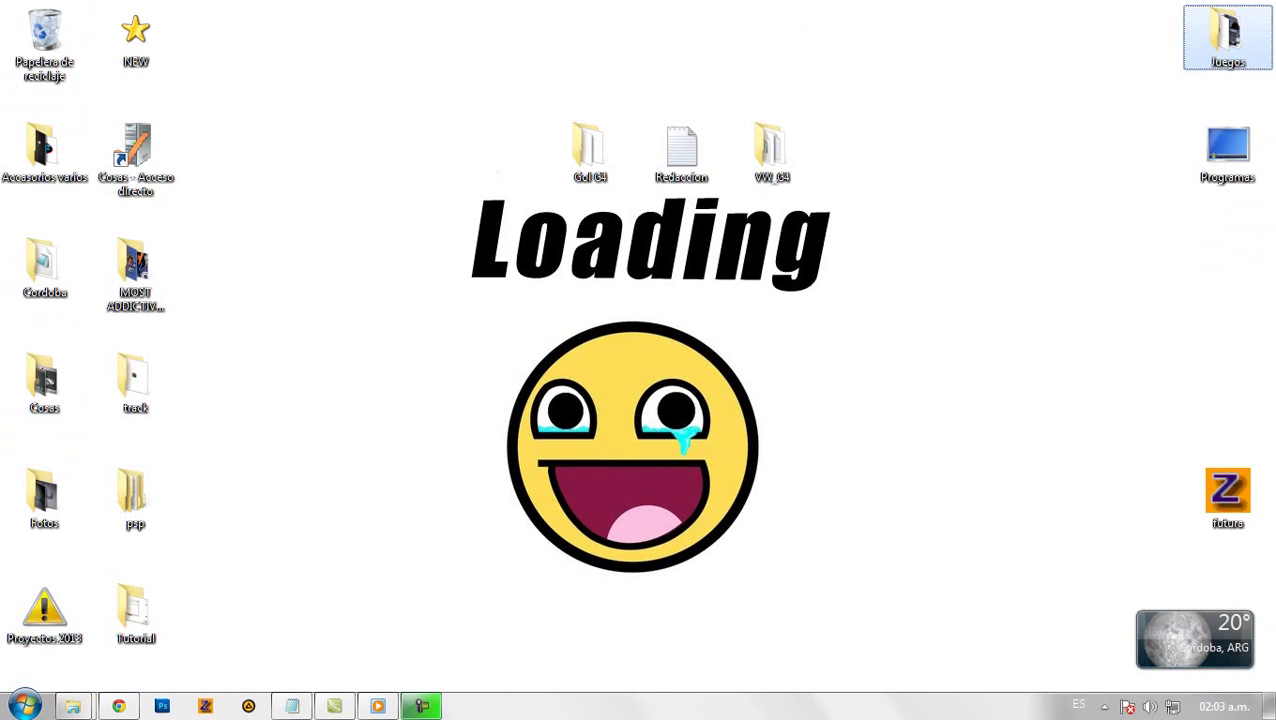